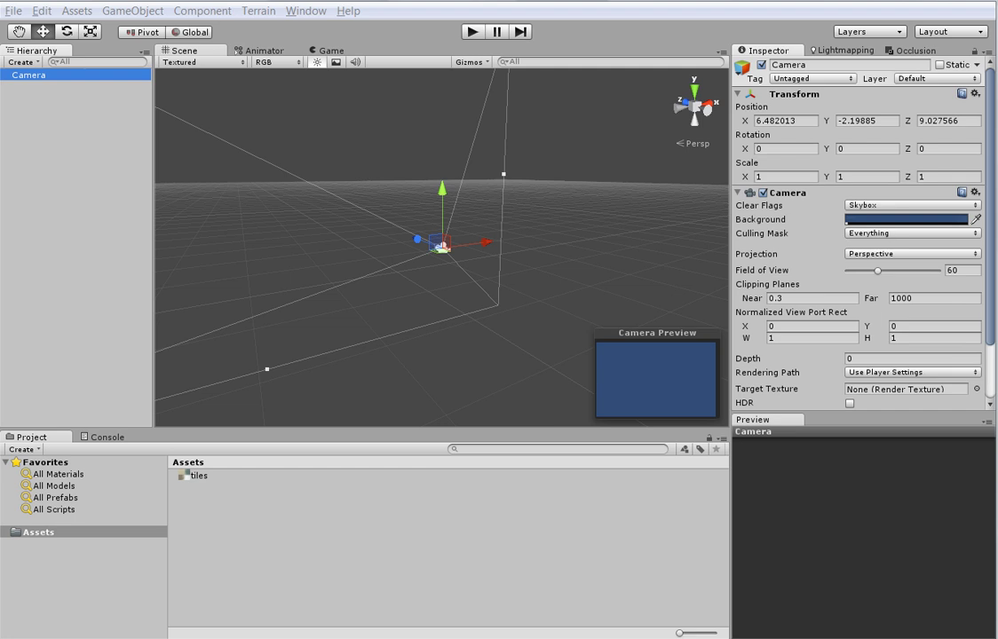
- Import the Character Controller standard package with all of its files
{"action": "left_click", "coordinate": [260, 480]}
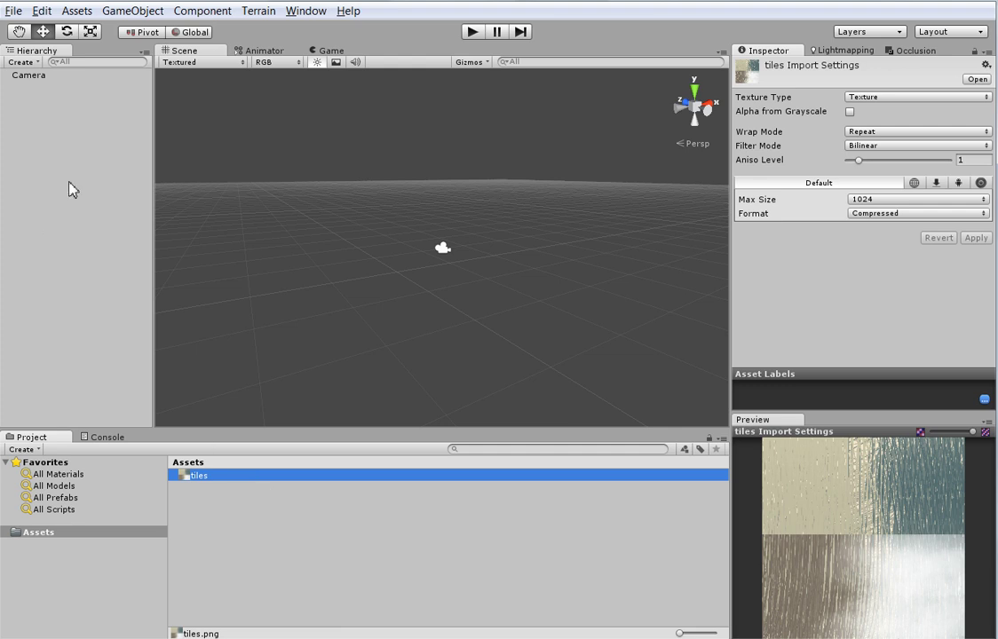
{"action": "left_click", "coordinate": [115, 11]}
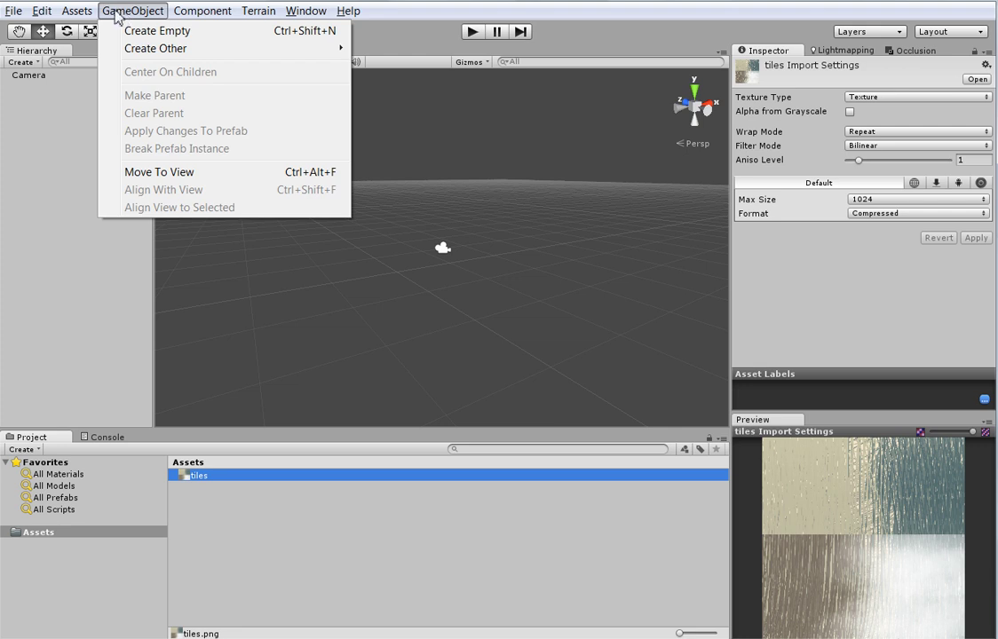
{"action": "mouse_move", "coordinate": [85, 18]}
{"action": "mouse_move", "coordinate": [126, 132]}
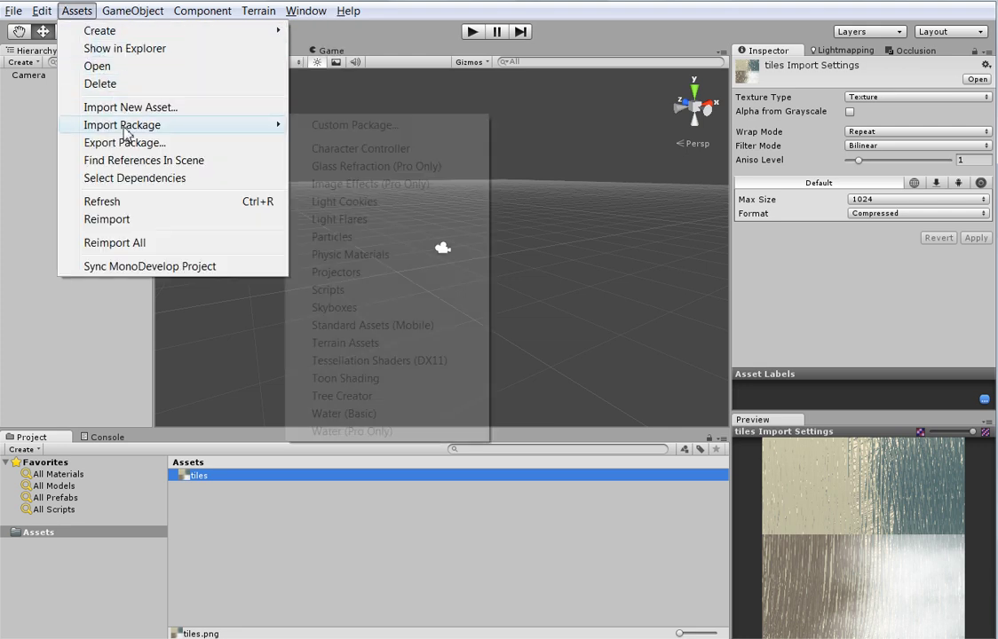
{"action": "left_click", "coordinate": [356, 149]}
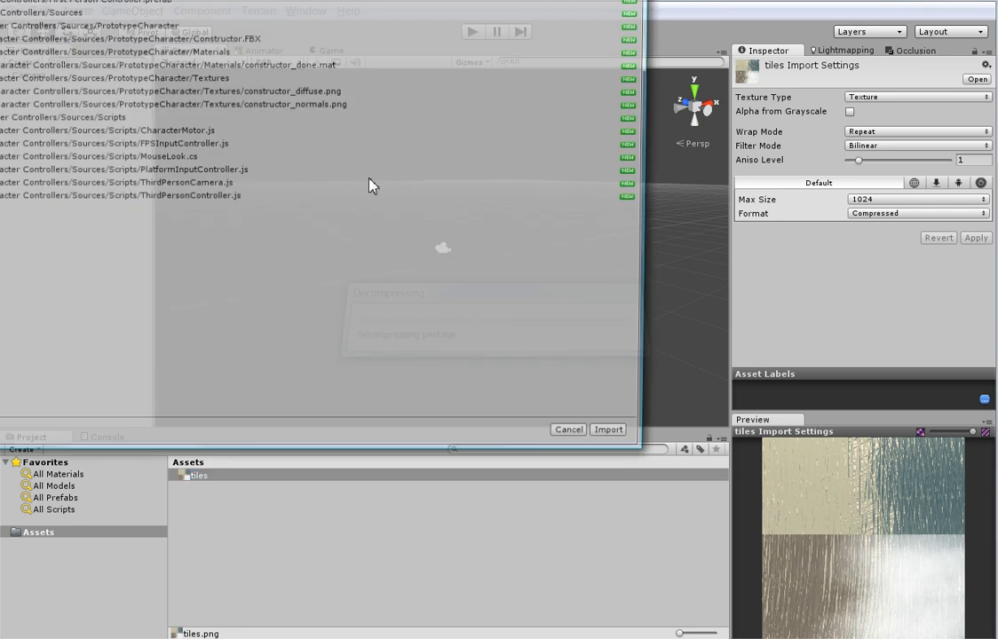
{"action": "left_click", "coordinate": [621, 433]}
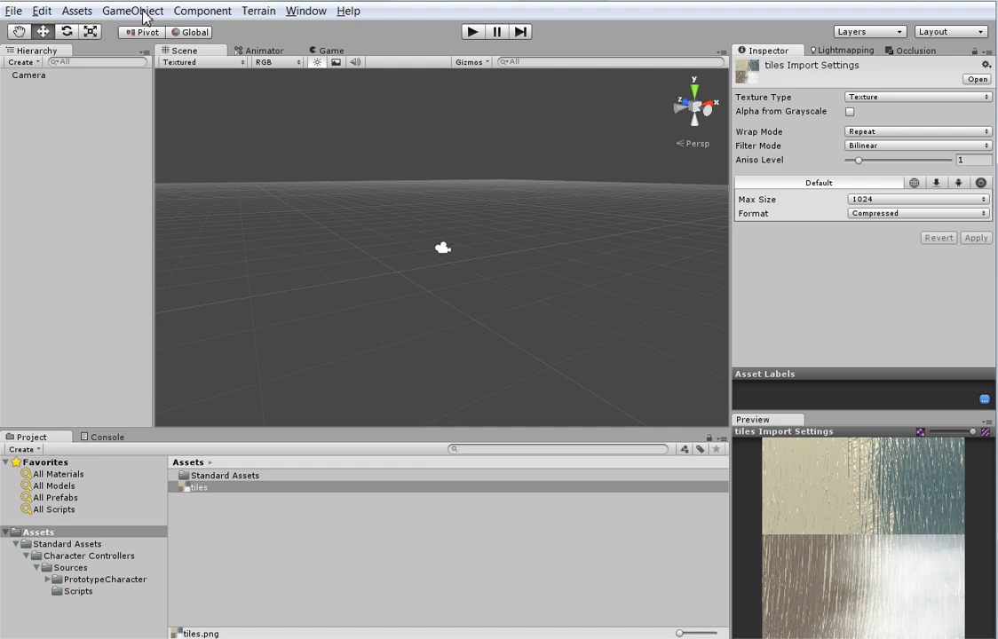
{"action": "left_click", "coordinate": [140, 11]}
- Import the Skyboxes standard package, accepting all the skybox files
{"action": "mouse_move", "coordinate": [91, 10]}
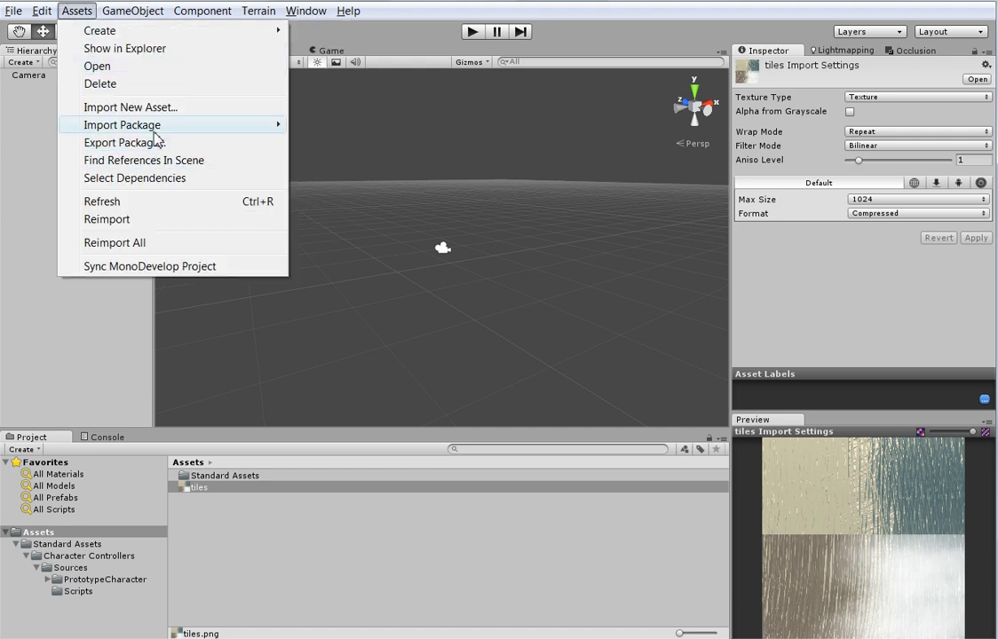
{"action": "mouse_move", "coordinate": [157, 125]}
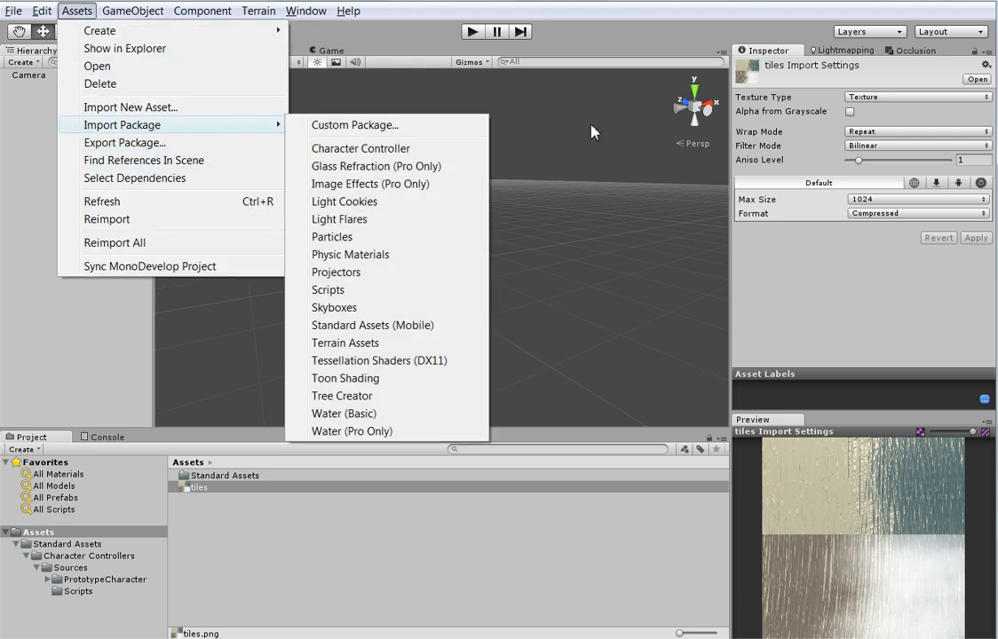
{"action": "left_click", "coordinate": [393, 310]}
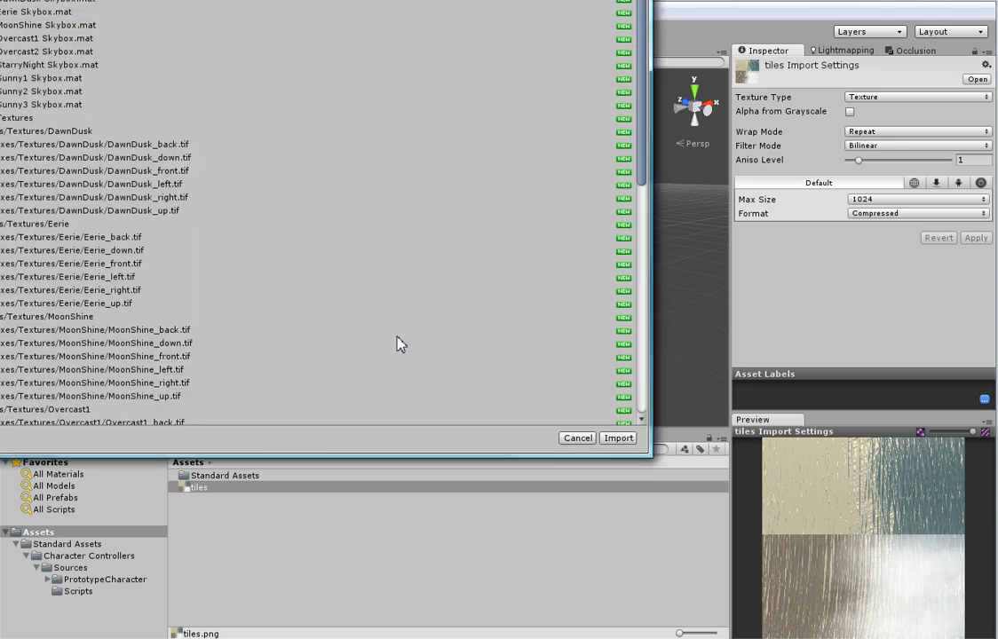
{"action": "left_click", "coordinate": [628, 442]}
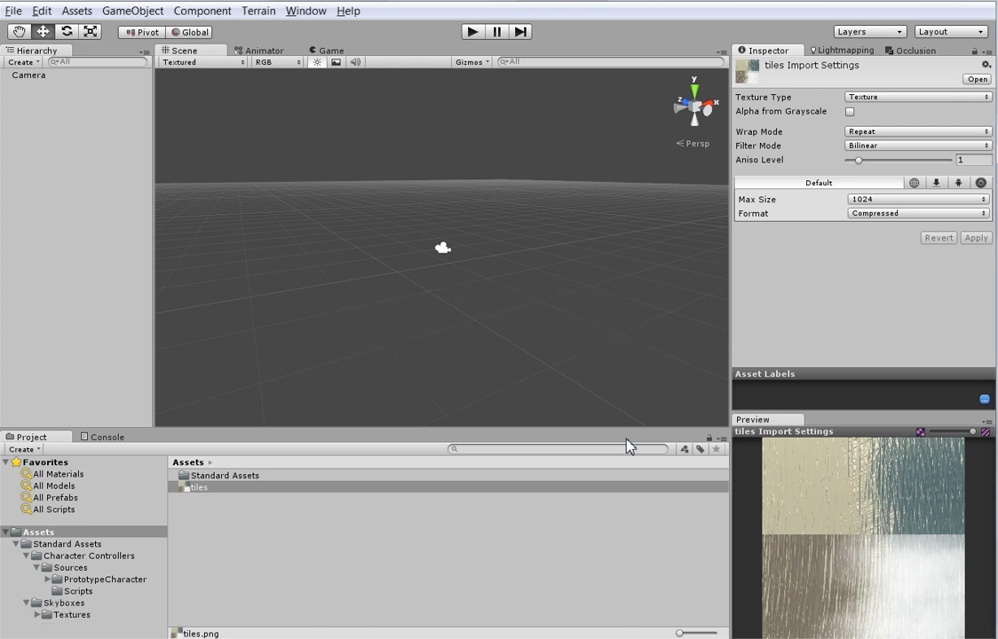
- Add the First Person Controller prefab to the scene and delete the original Camera
{"action": "left_click", "coordinate": [89, 556]}
{"action": "left_click", "coordinate": [204, 512]}
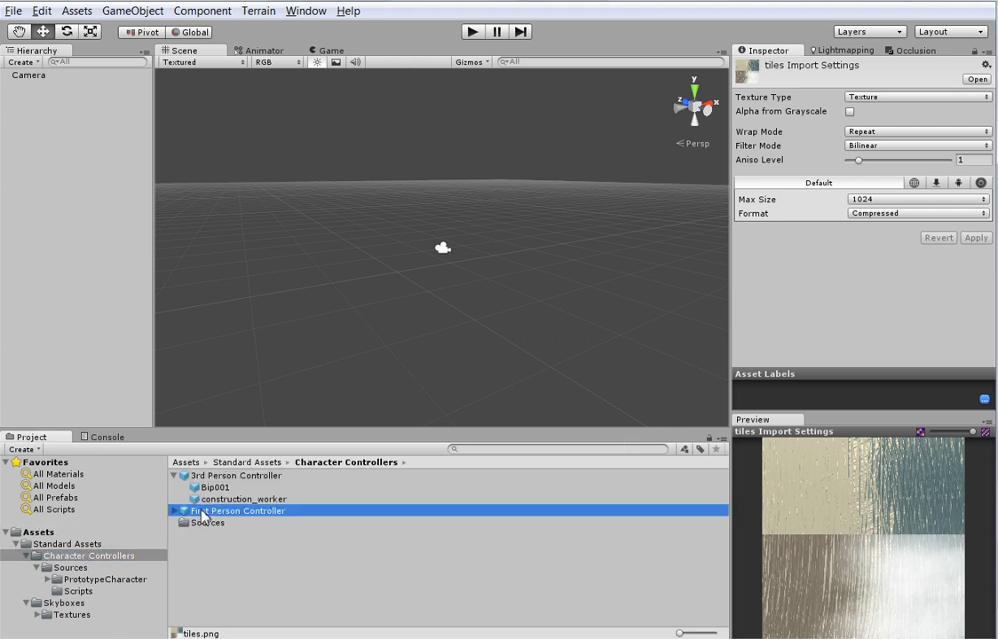
{"action": "left_click_drag", "start_coordinate": [203, 513], "coordinate": [82, 280]}
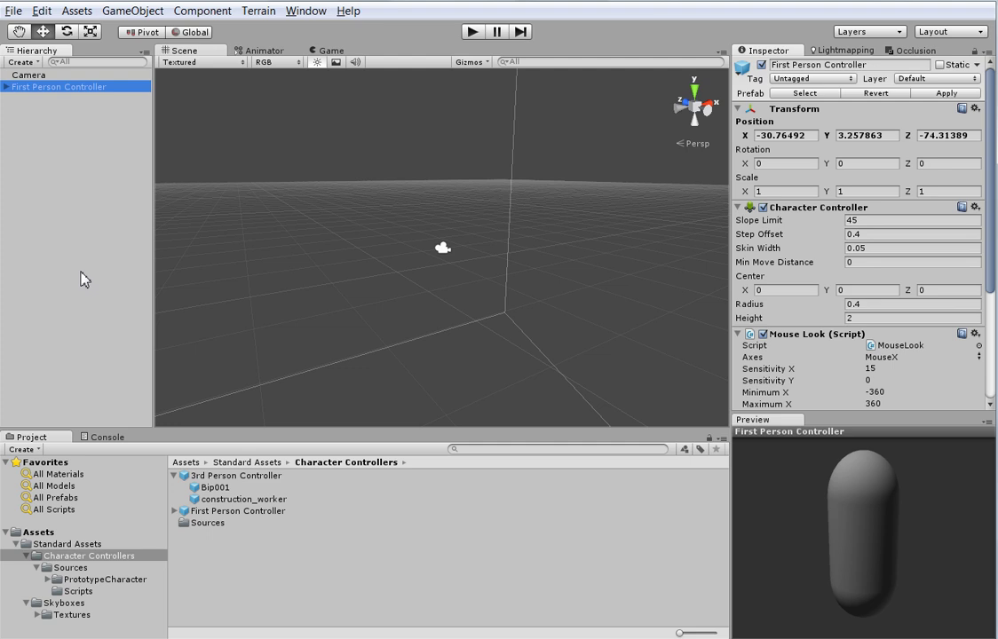
{"action": "left_click", "coordinate": [8, 97]}
{"action": "left_click", "coordinate": [5, 87]}
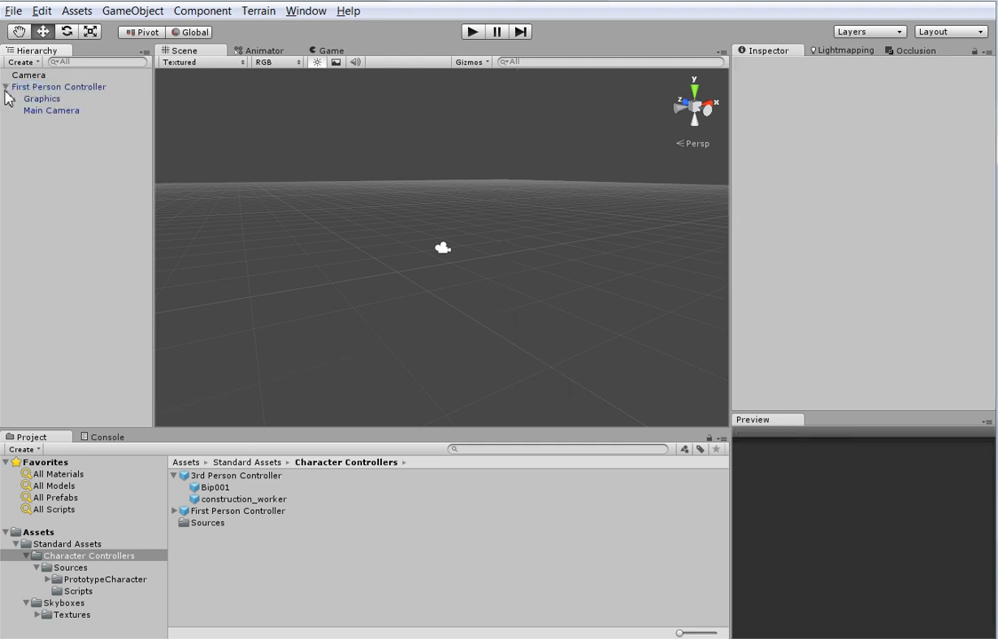
{"action": "left_click", "coordinate": [35, 75]}
{"action": "key", "text": "Delete"}
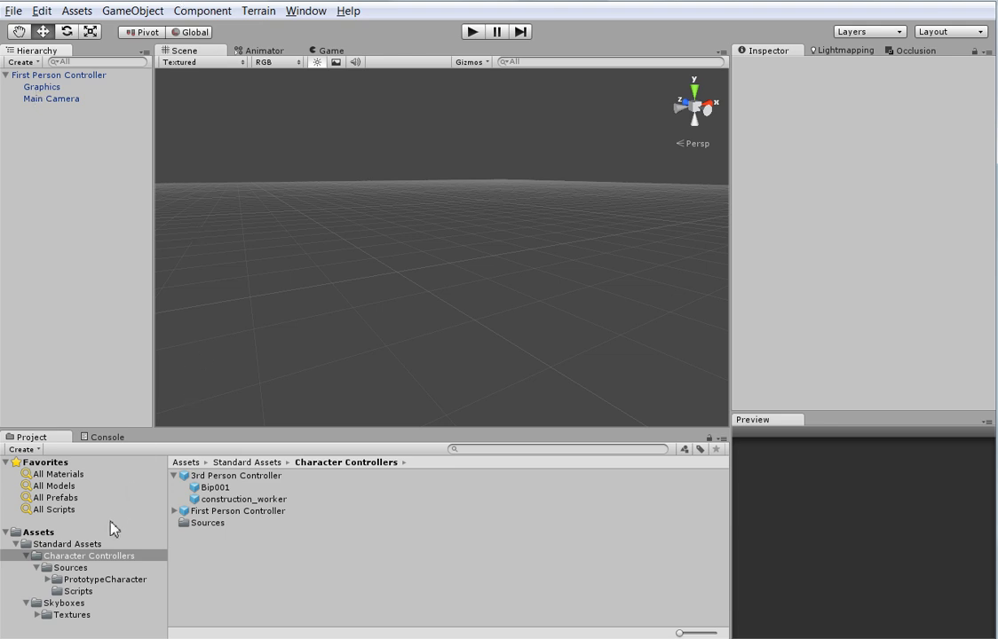
- Give the controller's Main Camera a Skybox component using Sunny1 Skybox, then play-test it
{"action": "left_click", "coordinate": [78, 100]}
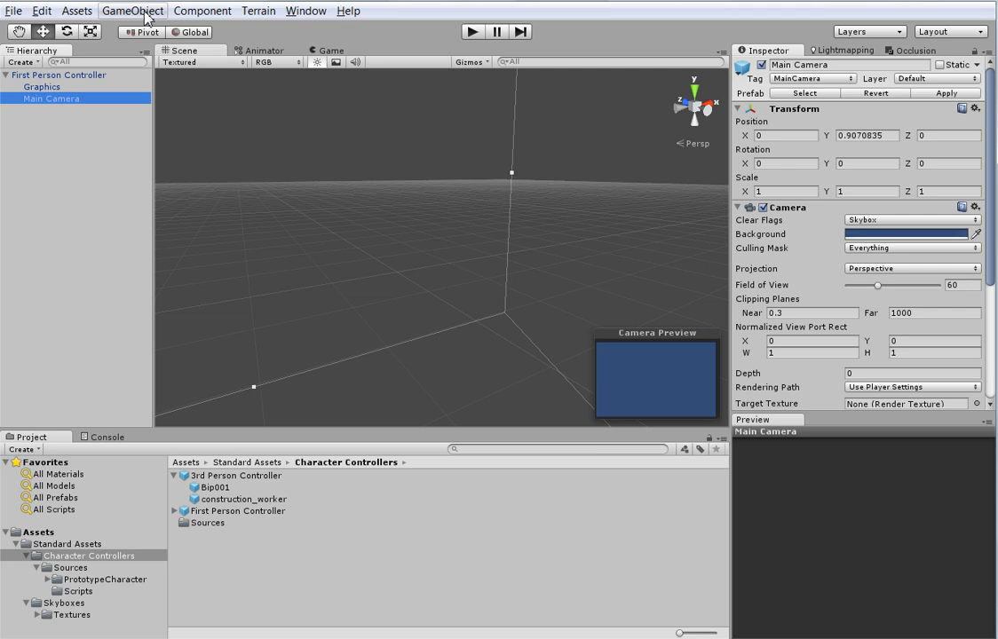
{"action": "left_click", "coordinate": [186, 12]}
{"action": "mouse_move", "coordinate": [203, 136]}
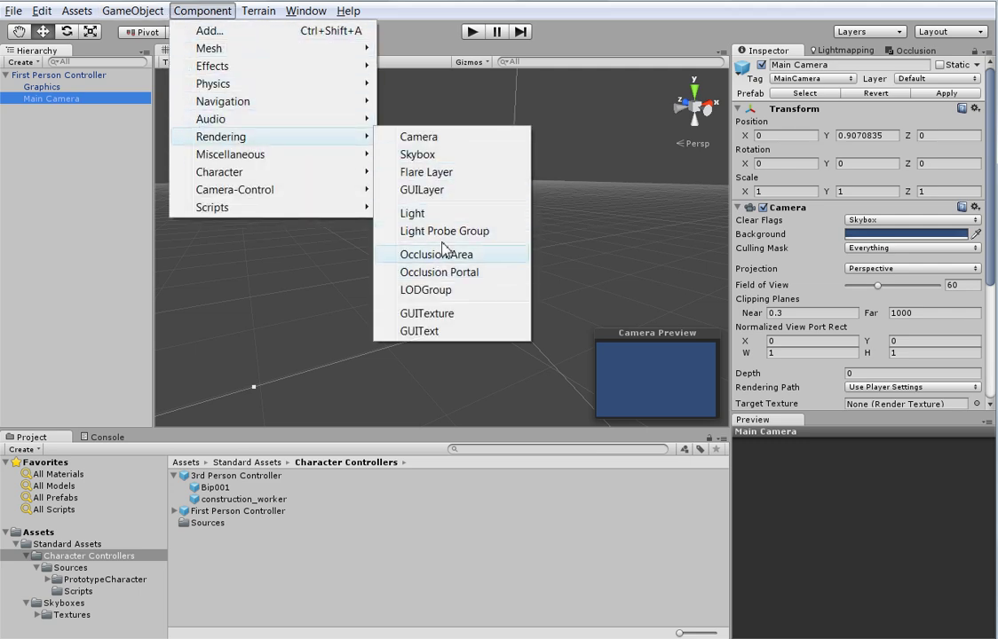
{"action": "left_click", "coordinate": [460, 156]}
{"action": "scroll", "coordinate": [751, 236], "scroll_direction": "down", "scroll_amount": 5}
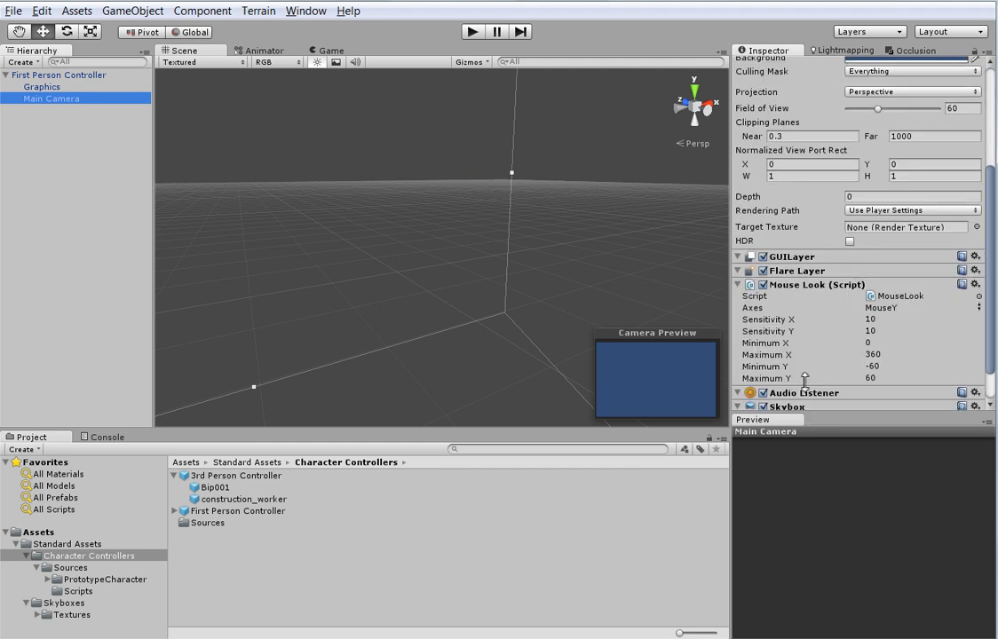
{"action": "scroll", "coordinate": [805, 379], "scroll_direction": "down", "scroll_amount": 2}
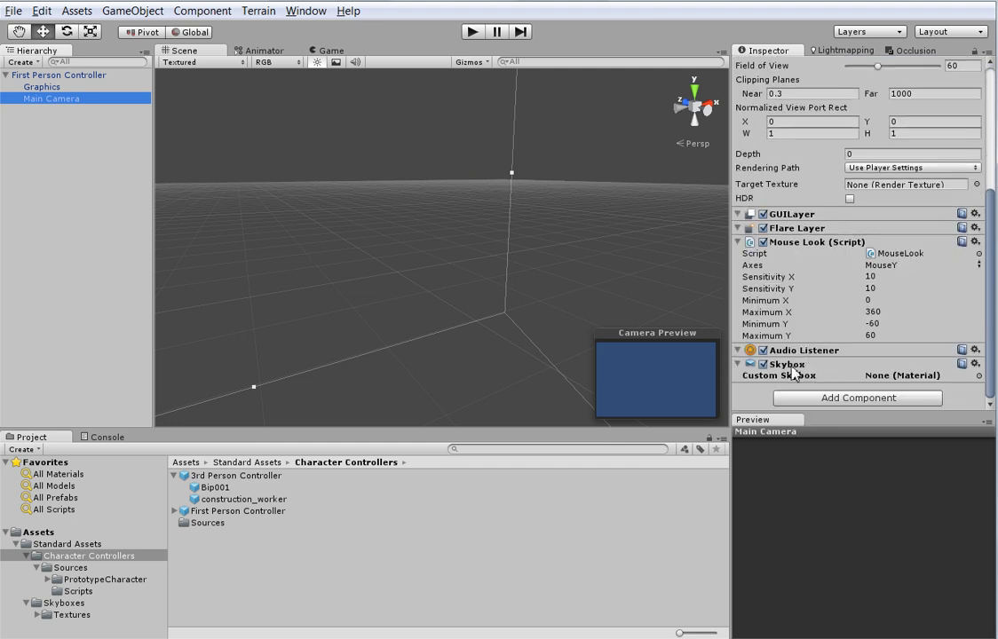
{"action": "left_click", "coordinate": [79, 603]}
{"action": "mouse_move", "coordinate": [204, 487]}
{"action": "left_mouse_down"}
{"action": "mouse_move", "coordinate": [876, 415]}
{"action": "mouse_move", "coordinate": [896, 375]}
{"action": "left_mouse_up"}
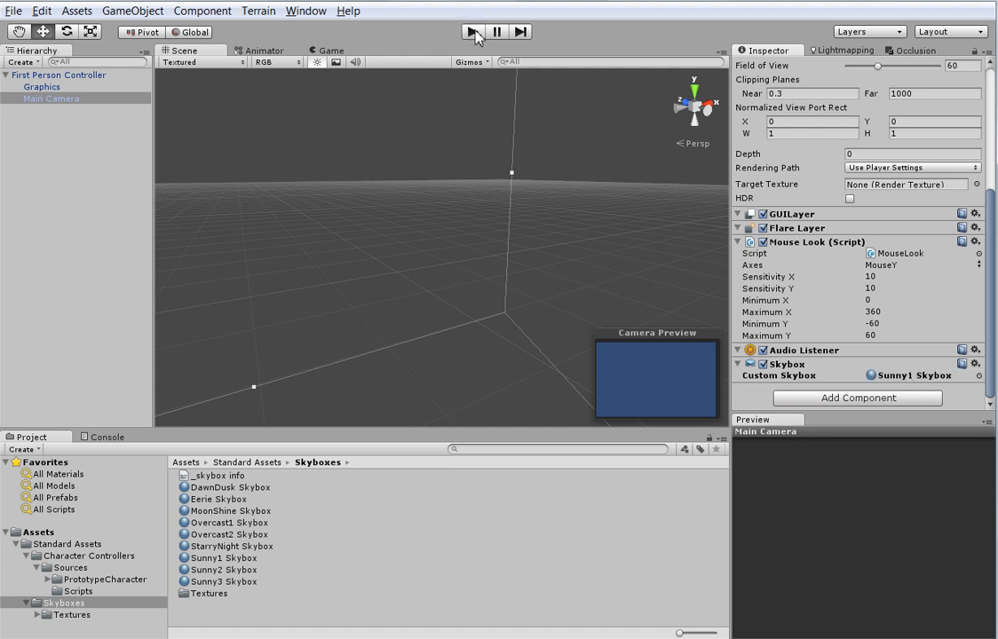
{"action": "left_click", "coordinate": [473, 32]}
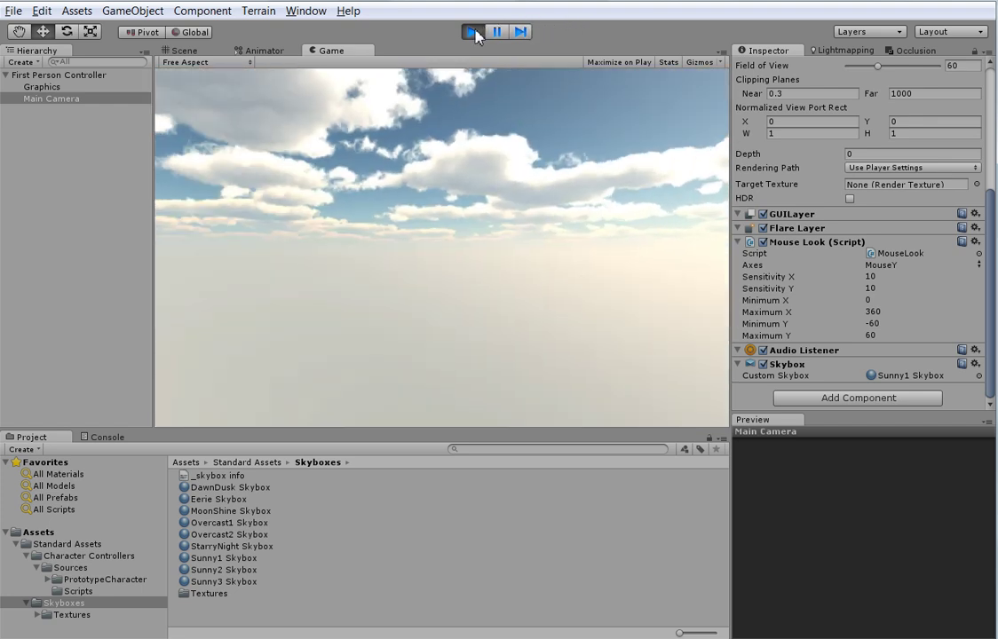
{"action": "left_click", "coordinate": [475, 31]}
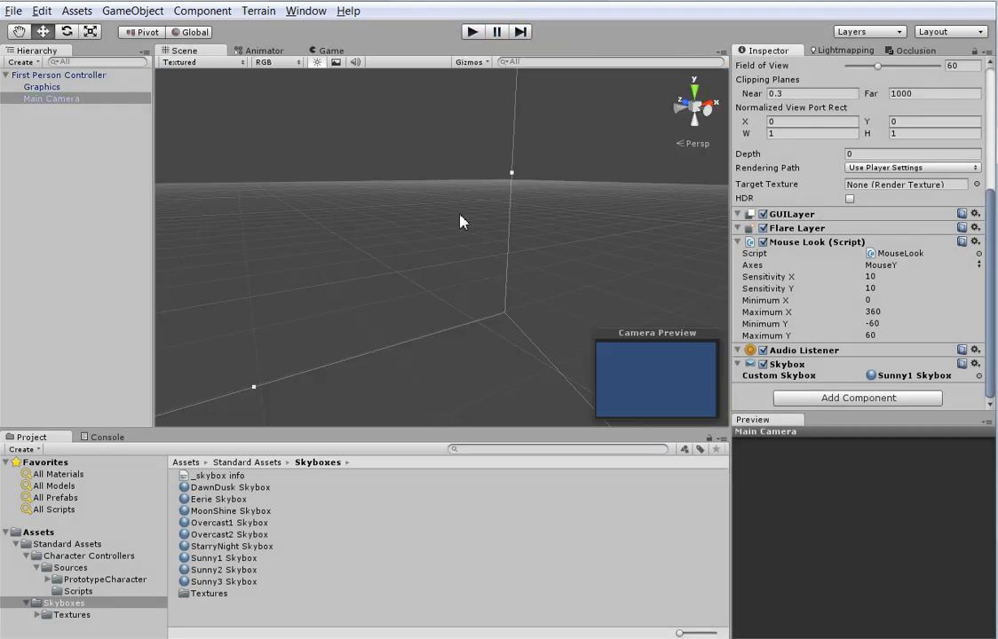
- Reset the First Person Controller's position to 0, 0, 0
{"action": "double_click", "coordinate": [79, 77]}
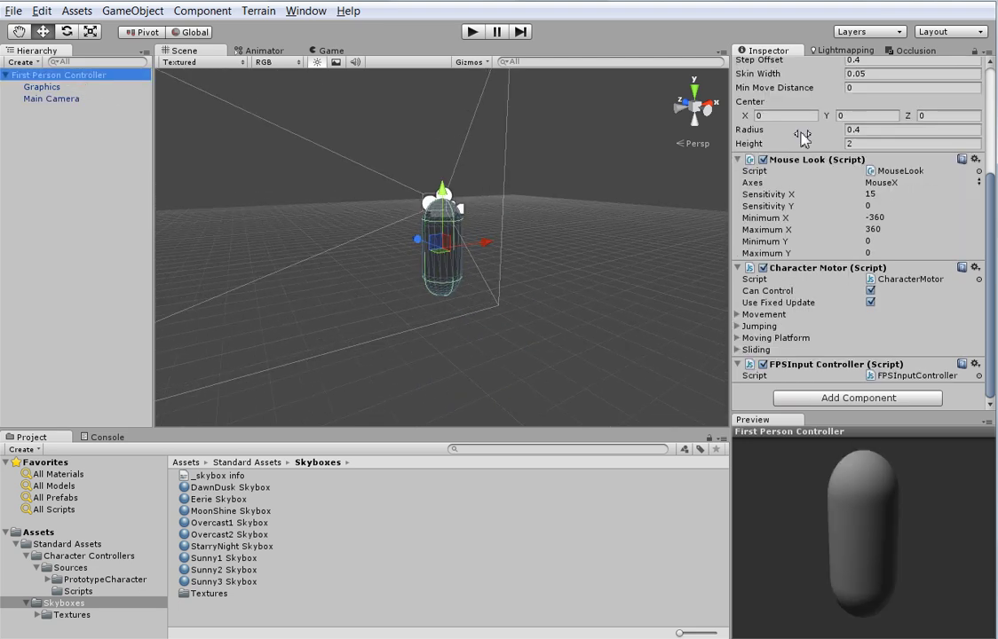
{"action": "scroll", "coordinate": [778, 127], "scroll_direction": "up", "scroll_amount": 5}
{"action": "left_click", "coordinate": [778, 134]}
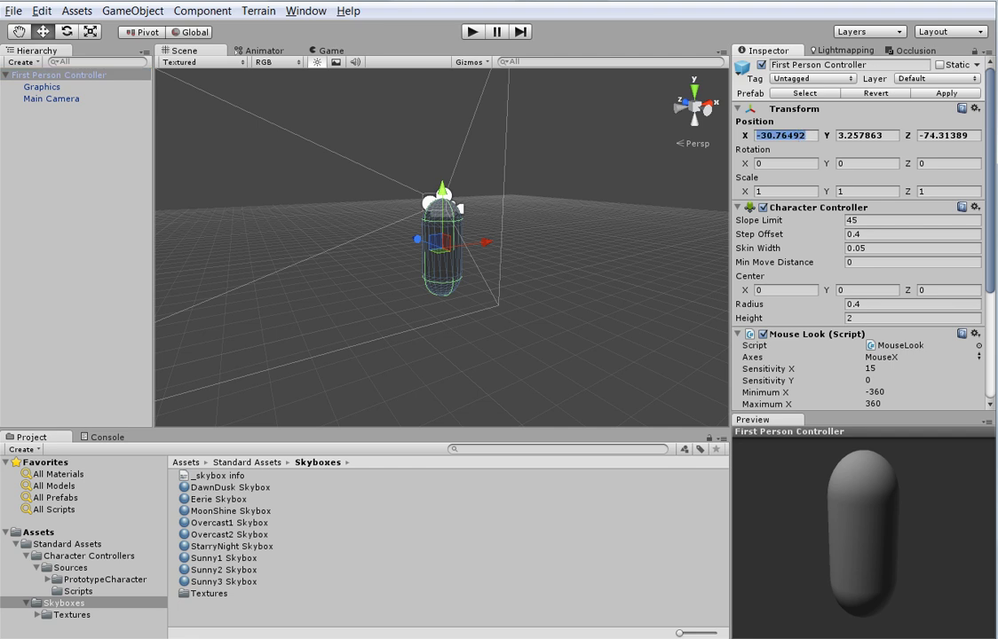
{"action": "type", "text": "0"}
{"action": "key", "text": "Tab"}
{"action": "type", "text": "0"}
{"action": "key", "text": "Tab"}
{"action": "type", "text": "0"}
{"action": "key", "text": "Return"}
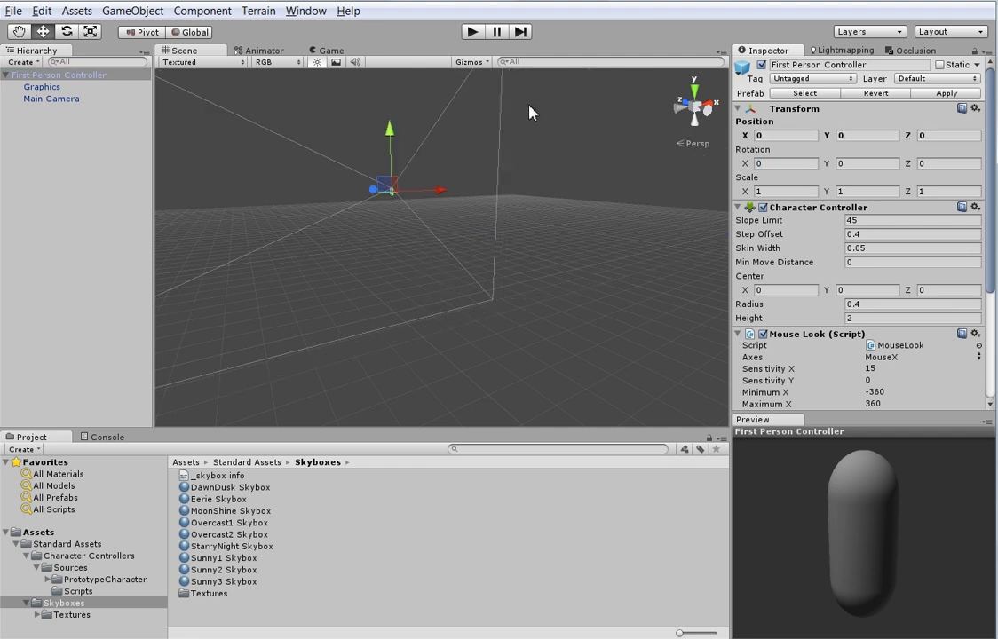
{"action": "double_click", "coordinate": [76, 75]}
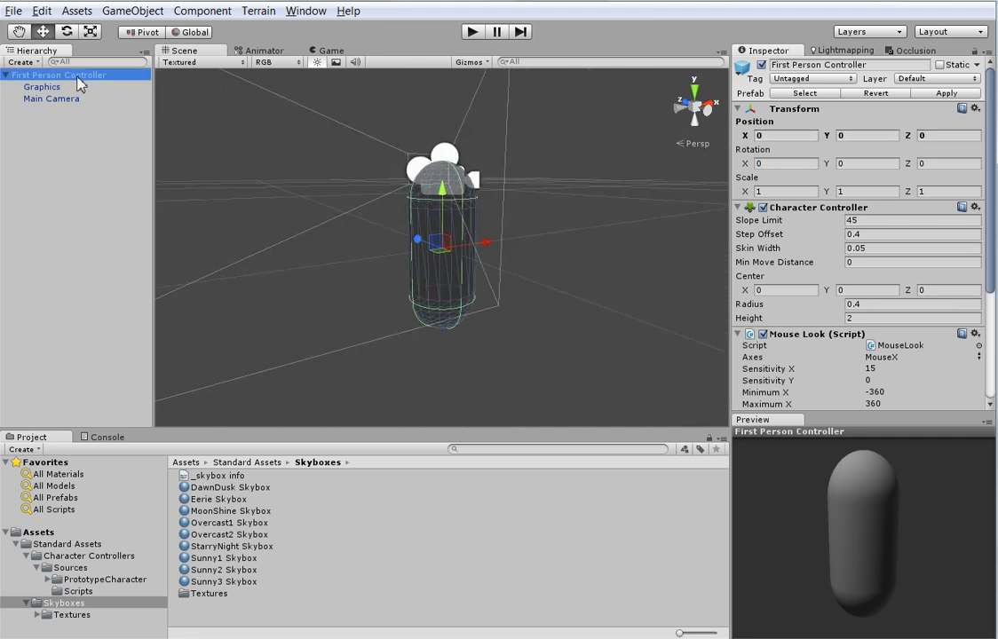
- Create a Cube and set its position to zero
{"action": "left_click", "coordinate": [133, 11]}
{"action": "mouse_move", "coordinate": [166, 50]}
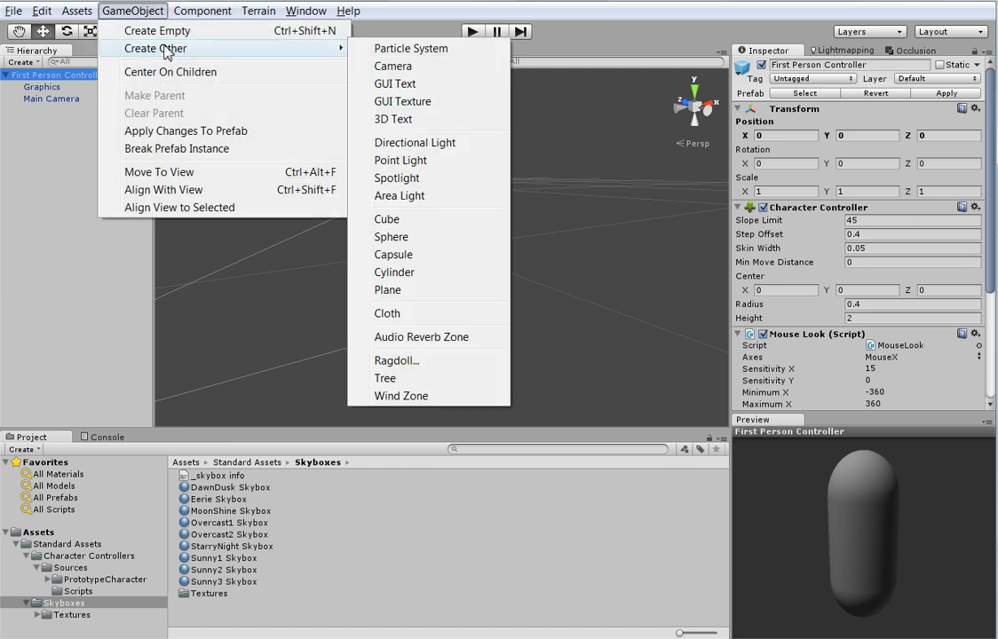
{"action": "left_click", "coordinate": [435, 224]}
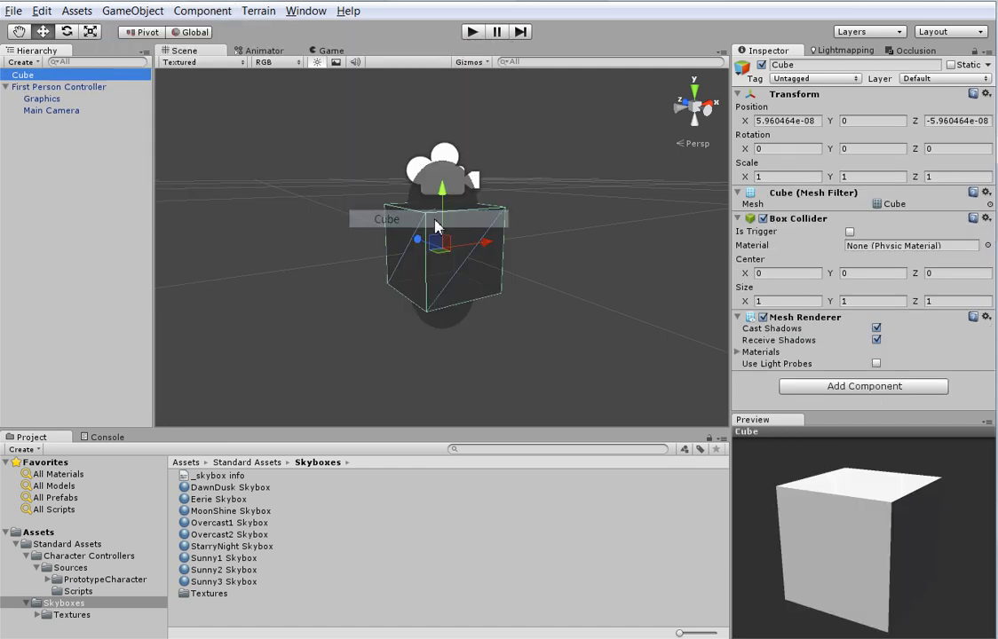
{"action": "left_click", "coordinate": [798, 121]}
{"action": "type", "text": "0"}
{"action": "key", "text": "Tab"}
{"action": "key", "text": "Tab"}
{"action": "type", "text": "0"}
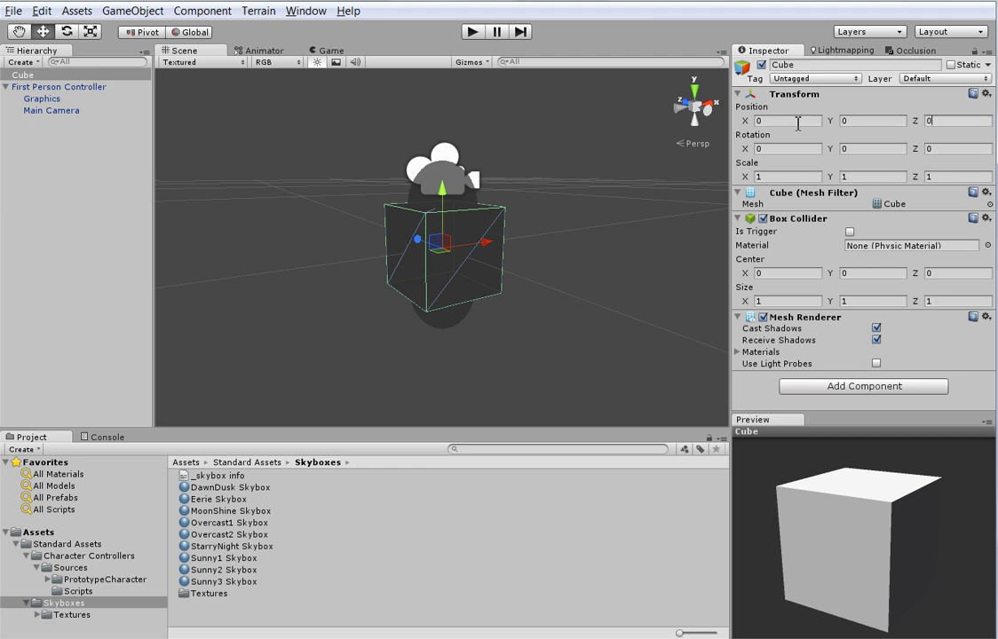
- Raise the controller above the cube to about Y 1.62, play-test, then show the Assets folder
{"action": "left_click", "coordinate": [34, 86]}
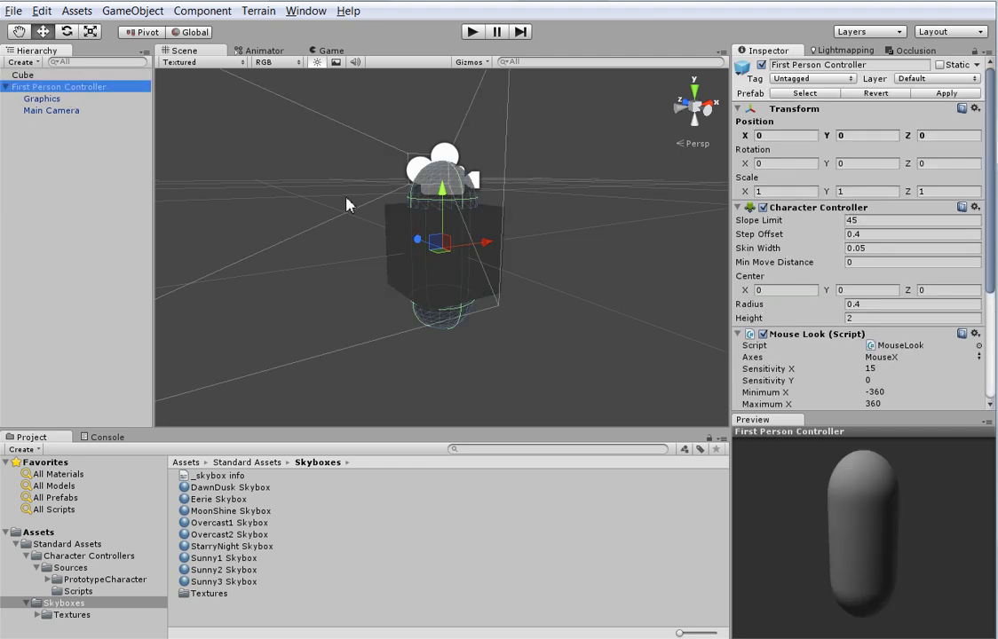
{"action": "left_click_drag", "start_coordinate": [442, 193], "coordinate": [470, 72]}
{"action": "left_click", "coordinate": [472, 31]}
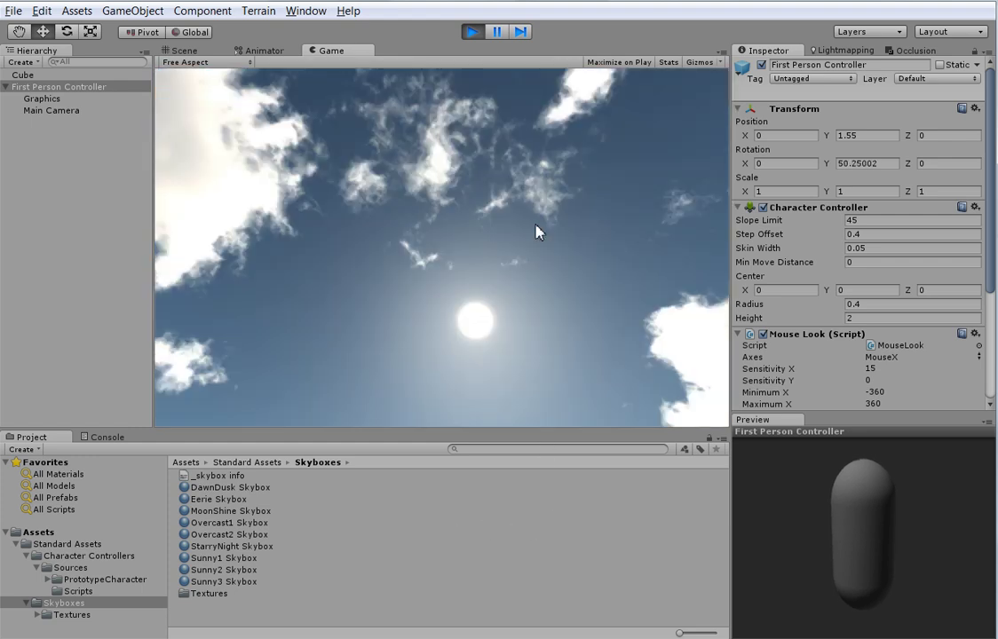
{"action": "left_click", "coordinate": [472, 34]}
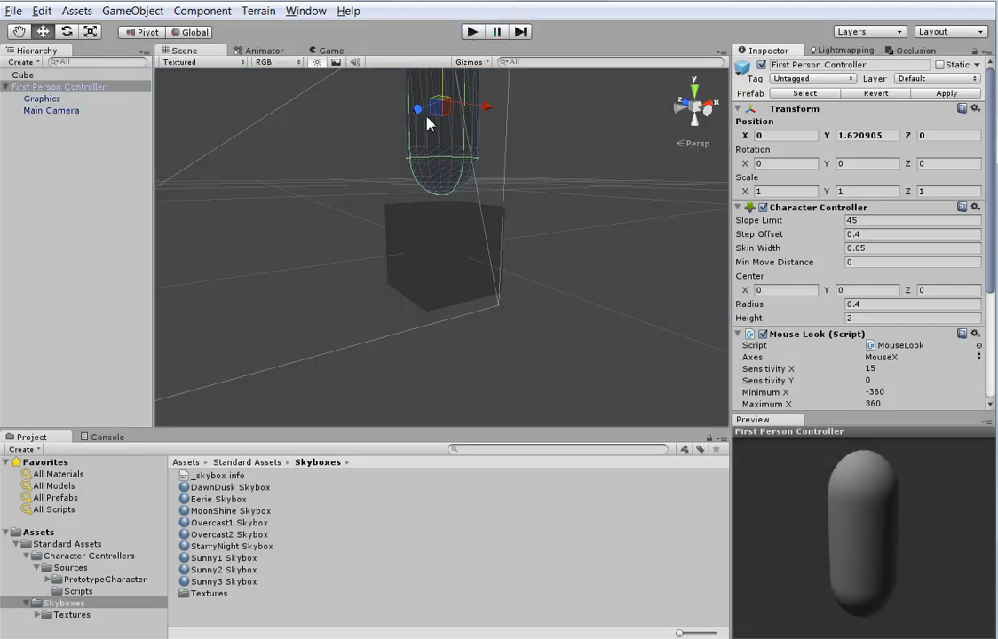
{"action": "left_click", "coordinate": [39, 543]}
{"action": "left_click", "coordinate": [39, 533]}
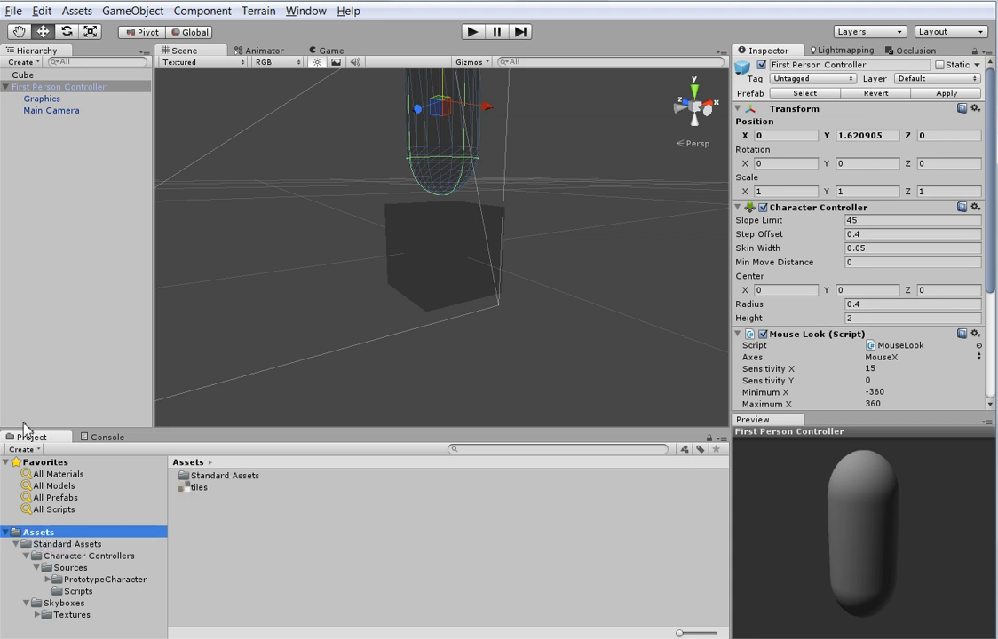
- Create a new material named TileMat
{"action": "right_click", "coordinate": [222, 550]}
{"action": "mouse_move", "coordinate": [384, 303]}
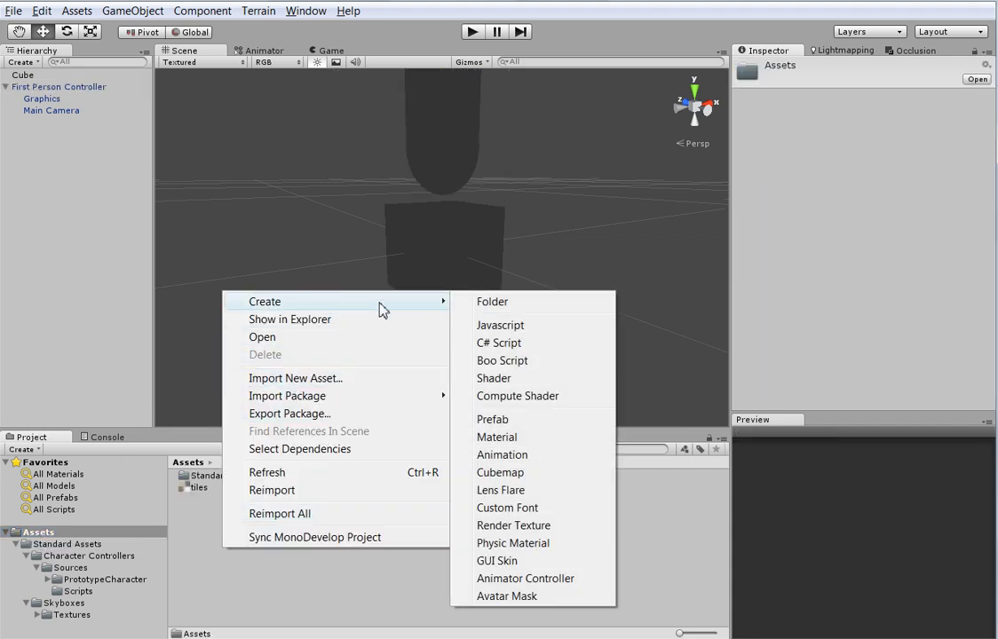
{"action": "left_click", "coordinate": [578, 439]}
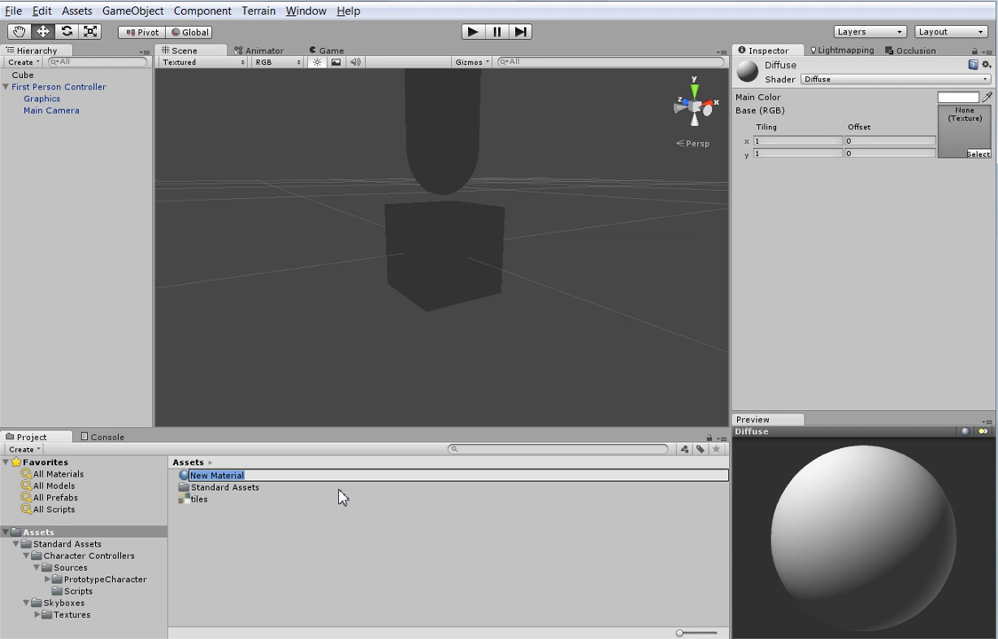
{"action": "type", "text": "TileMat"}
{"action": "key", "text": "Return"}
- Use the tiles texture as TileMat's base image and apply TileMat to the cube
{"action": "left_click_drag", "start_coordinate": [200, 502], "coordinate": [978, 142]}
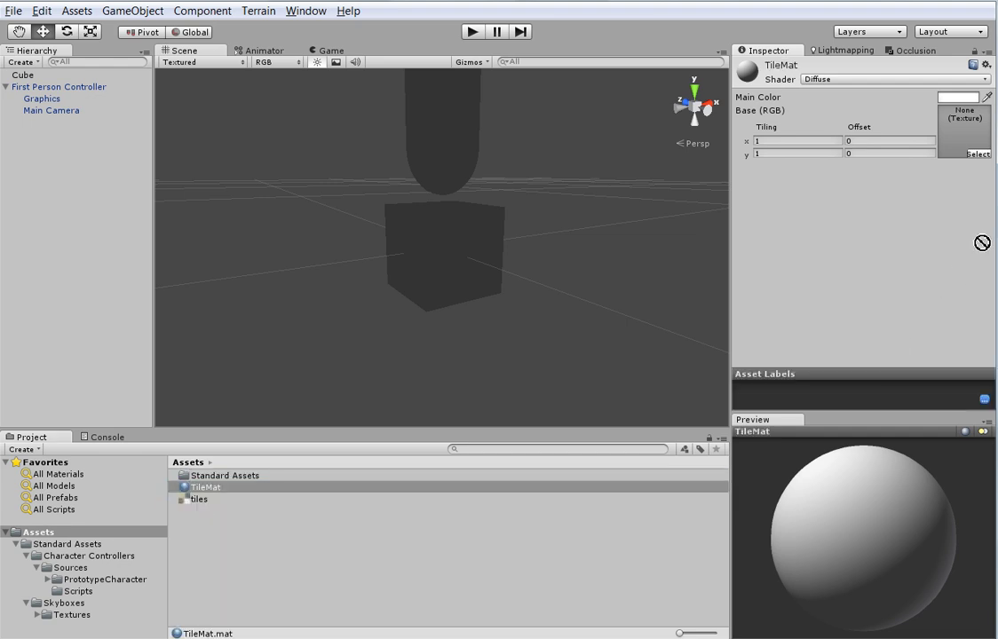
{"action": "left_click_drag", "start_coordinate": [205, 489], "coordinate": [435, 288]}
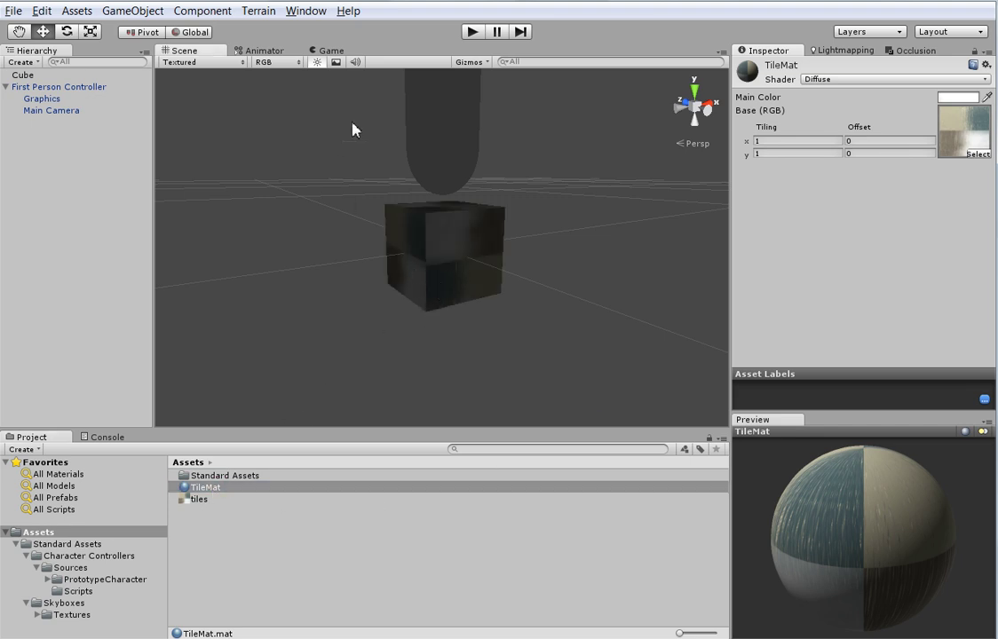
{"action": "left_click", "coordinate": [122, 13]}
- Add a Directional Light to light the tiled cube, then run and stop a play test
{"action": "mouse_move", "coordinate": [127, 51]}
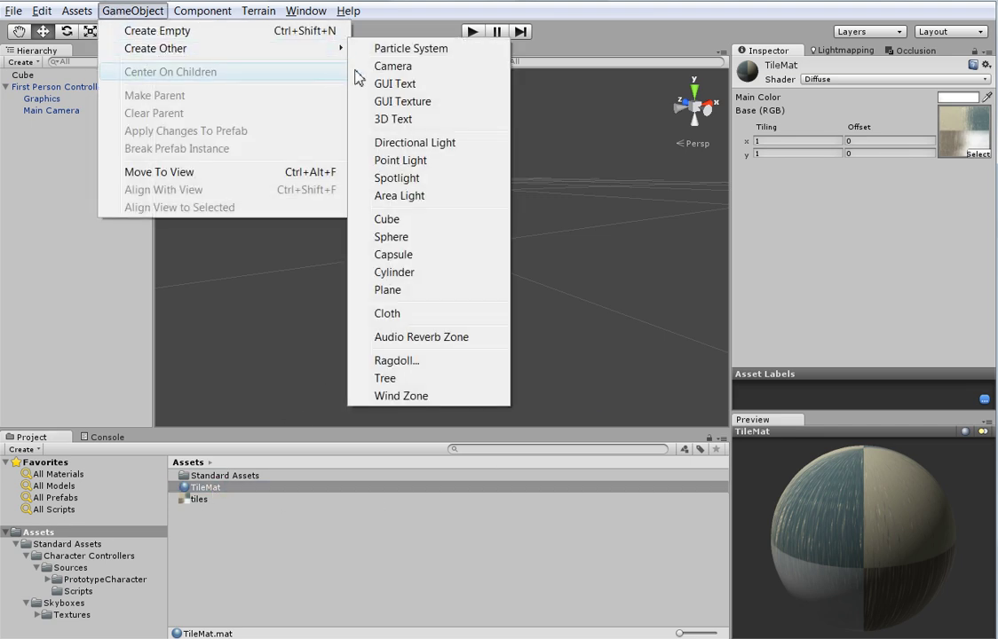
{"action": "left_click", "coordinate": [404, 143]}
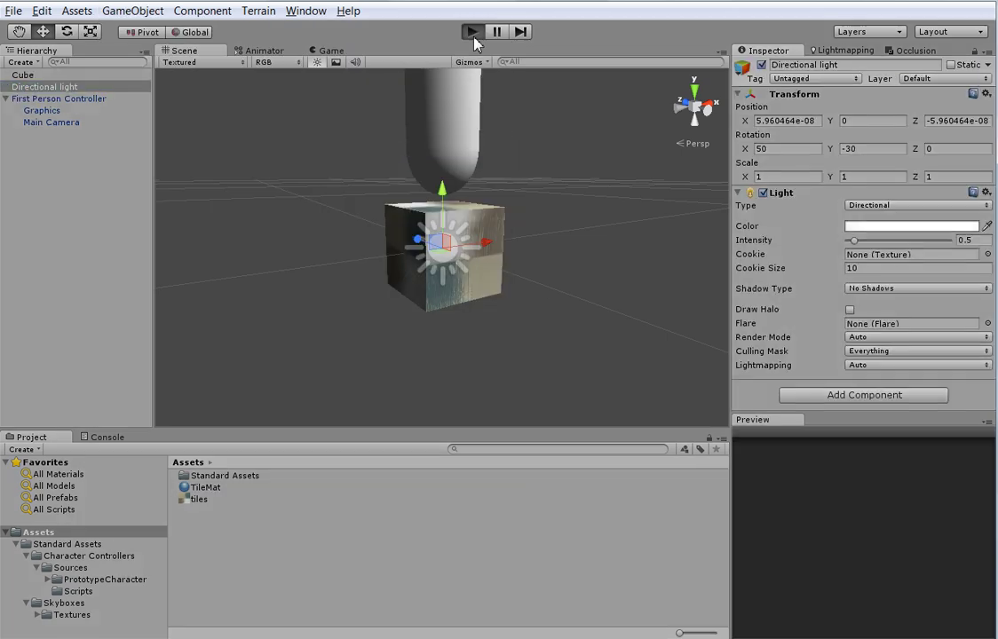
{"action": "left_click", "coordinate": [472, 34]}
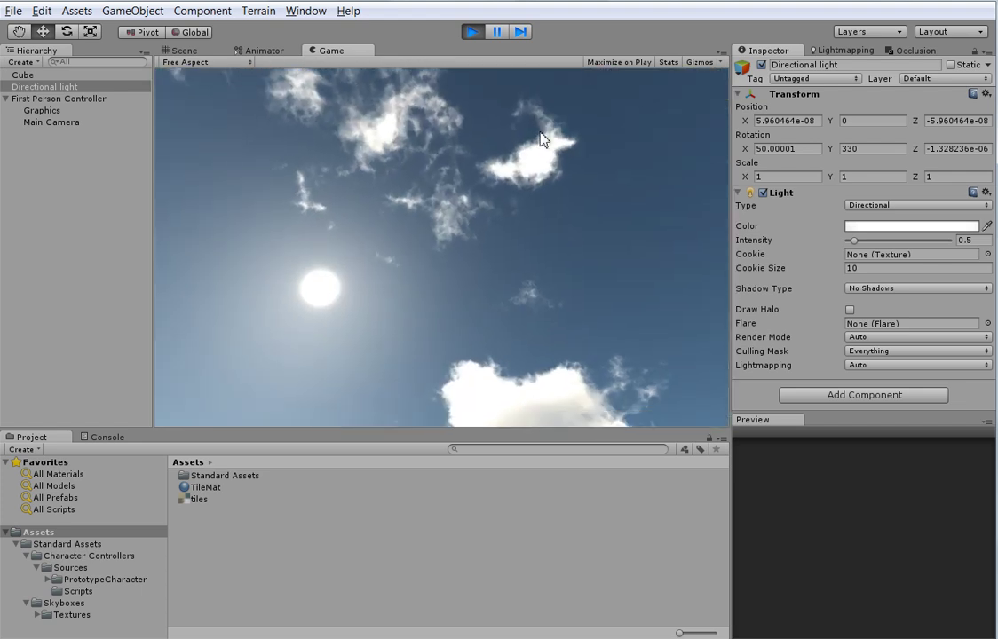
{"action": "left_click", "coordinate": [472, 31]}
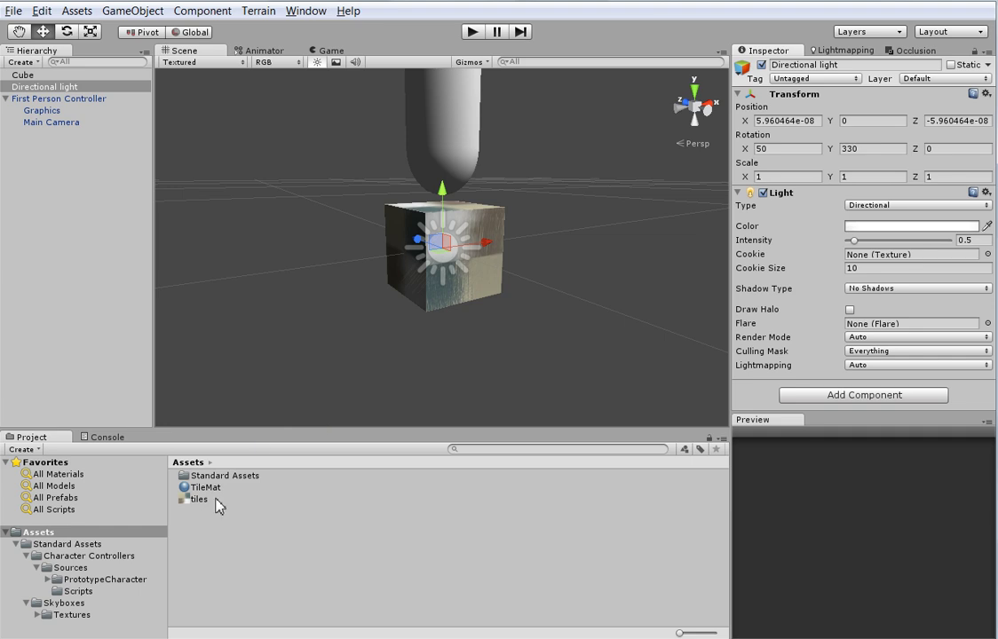
- Create a new C# script named Chunk
{"action": "right_click", "coordinate": [214, 526]}
{"action": "mouse_move", "coordinate": [310, 283]}
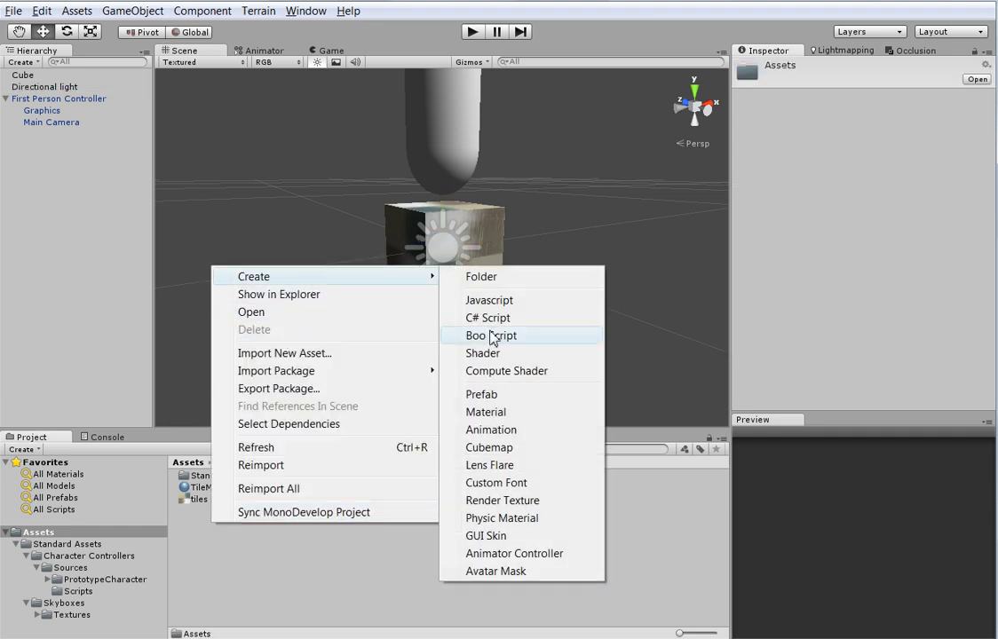
{"action": "left_click", "coordinate": [490, 320]}
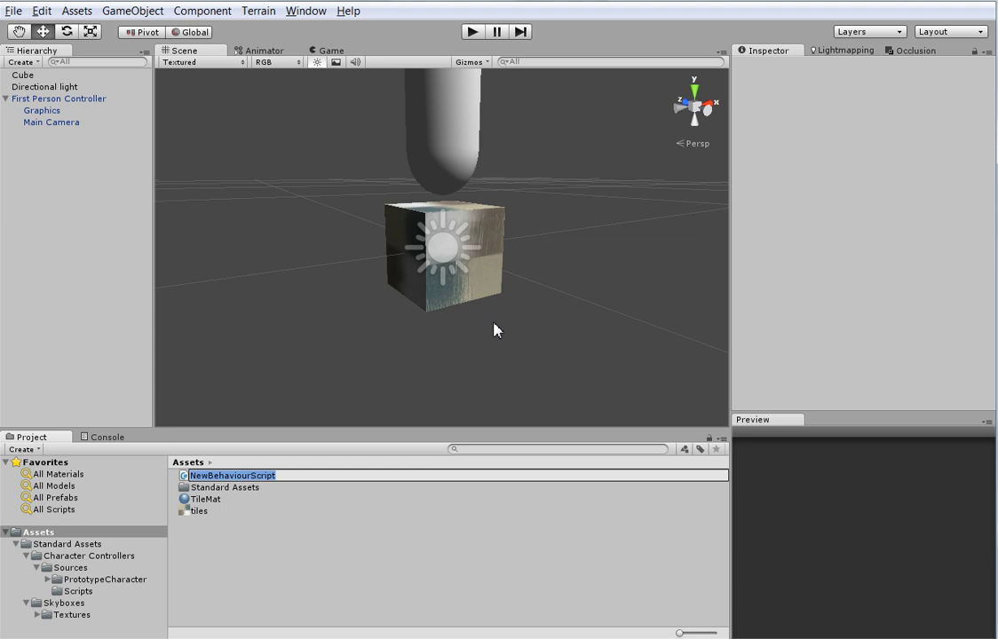
{"action": "type", "text": "Chunk"}
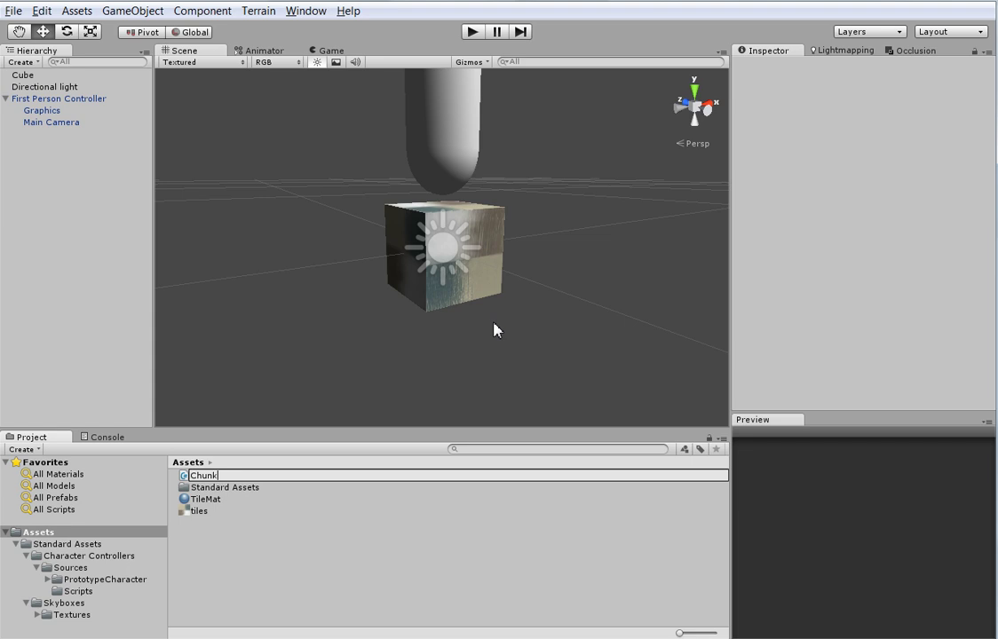
{"action": "key", "text": "Return"}
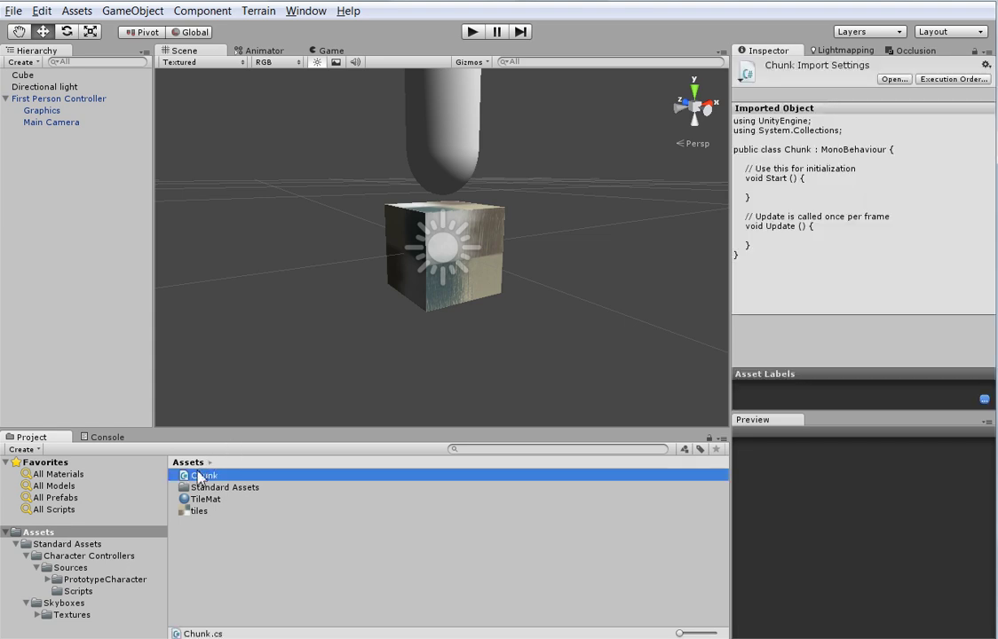
- Attach the Chunk script to the cube and locate it in the project assets
{"action": "left_click_drag", "start_coordinate": [203, 479], "coordinate": [491, 289]}
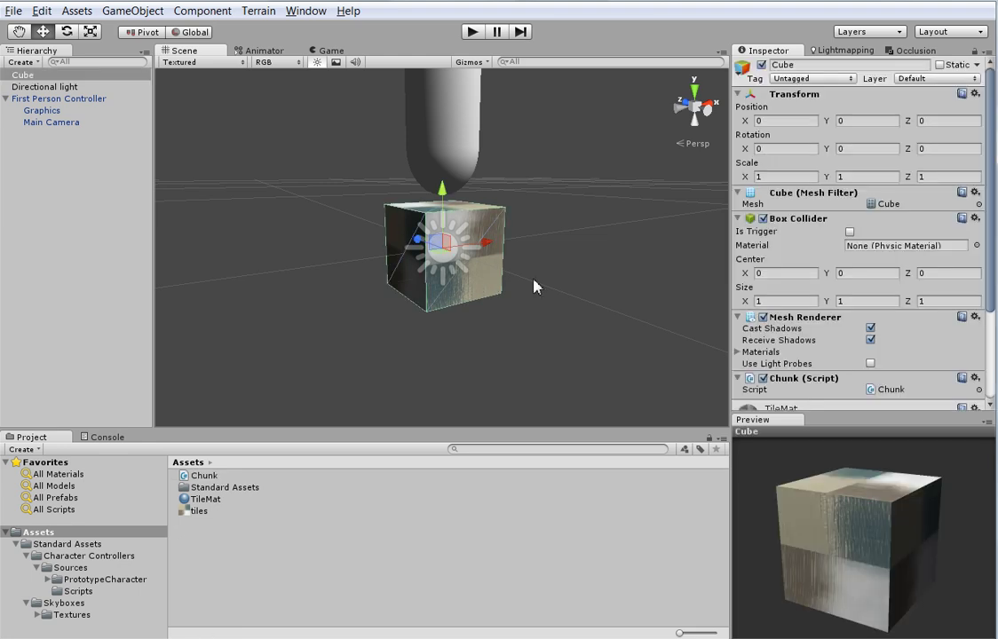
{"action": "scroll", "coordinate": [799, 266], "scroll_direction": "down", "scroll_amount": 2}
{"action": "left_click", "coordinate": [881, 302]}
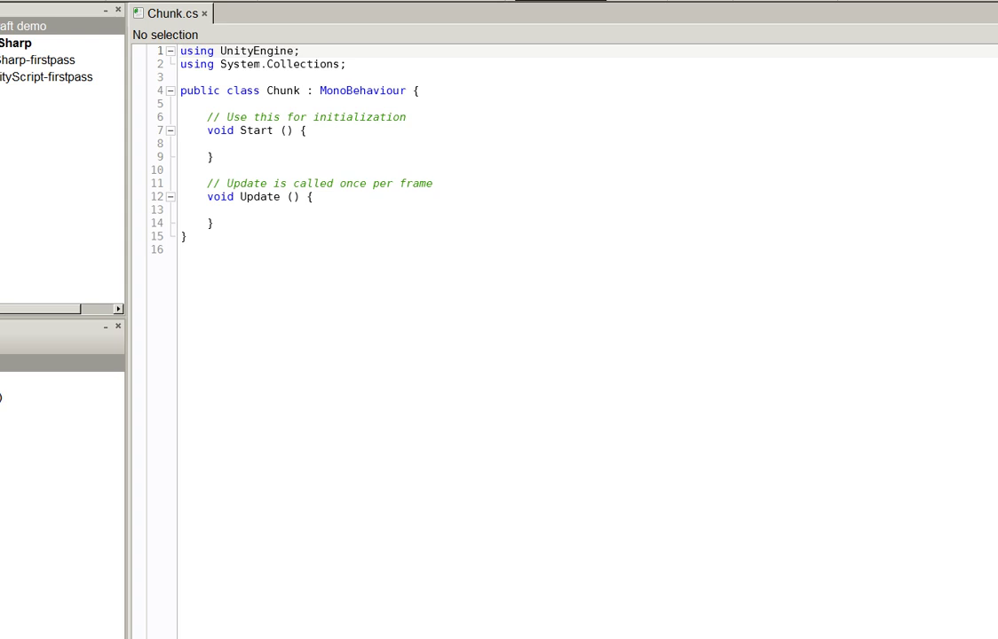
- Declare 'public int width = 20;' and 'public byte[,,] map;' in Chunk, then save
{"action": "left_click", "coordinate": [487, 106]}
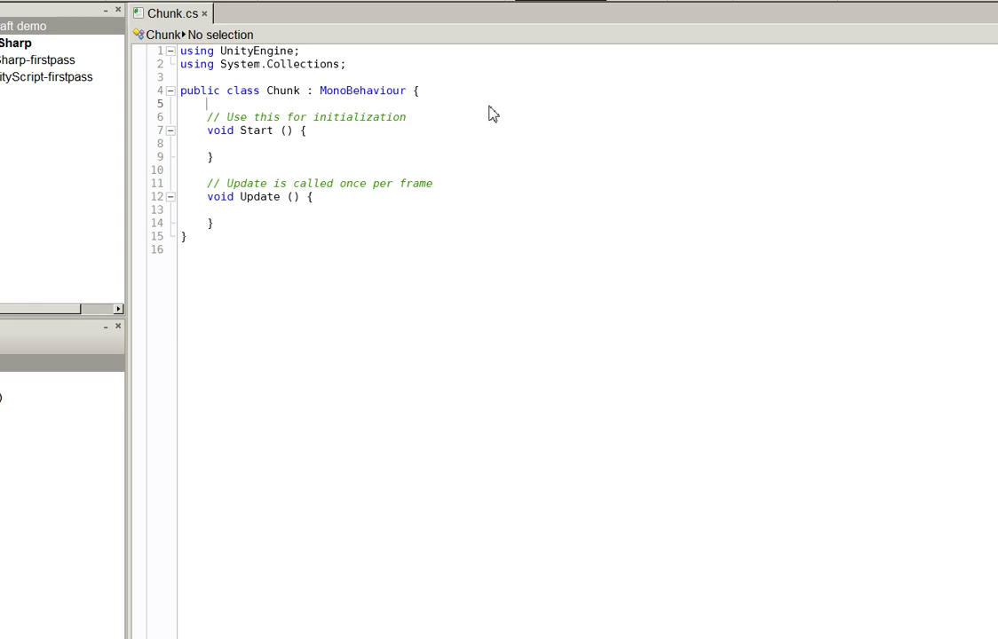
{"action": "type", "text": "public byte[,,] map;"}
{"action": "key", "text": "Up"}
{"action": "key", "text": "End"}
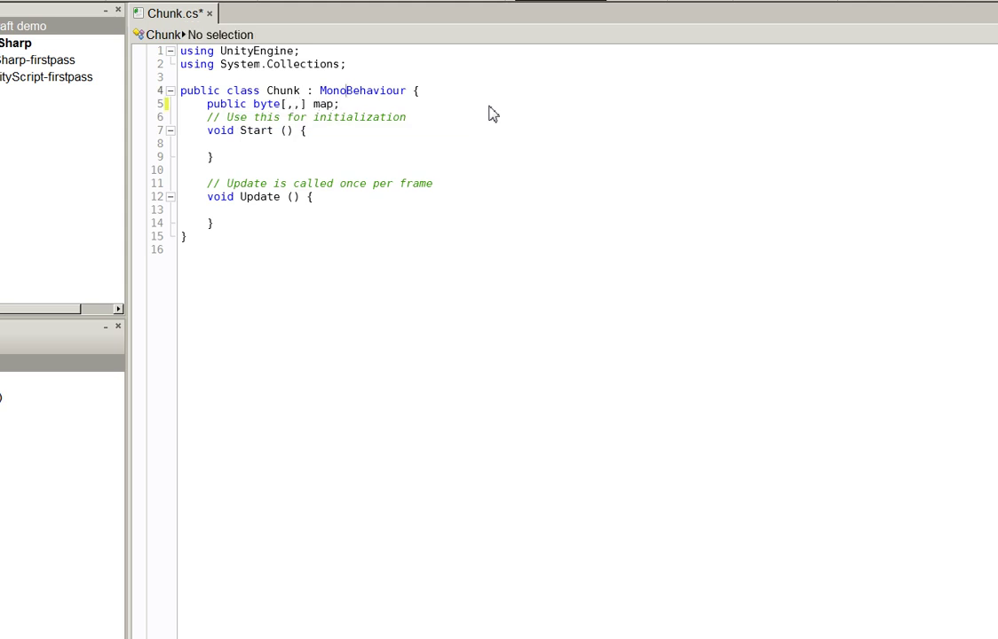
{"action": "key", "text": "Return"}
{"action": "type", "text": "public int width = 20;"}
{"action": "key", "text": "ctrl+s"}
- Allocate map as new byte[width, width, width] in Start and save
{"action": "key", "text": "Down"}
{"action": "key", "text": "Down"}
{"action": "key", "text": "Down"}
{"action": "key", "text": "Down"}
{"action": "type", "text": "map = new byte[widht,"}
{"action": "key", "text": "BackSpace"}
{"action": "key", "text": "BackSpace"}
{"action": "key", "text": "BackSpace"}
{"action": "type", "text": "th, "}
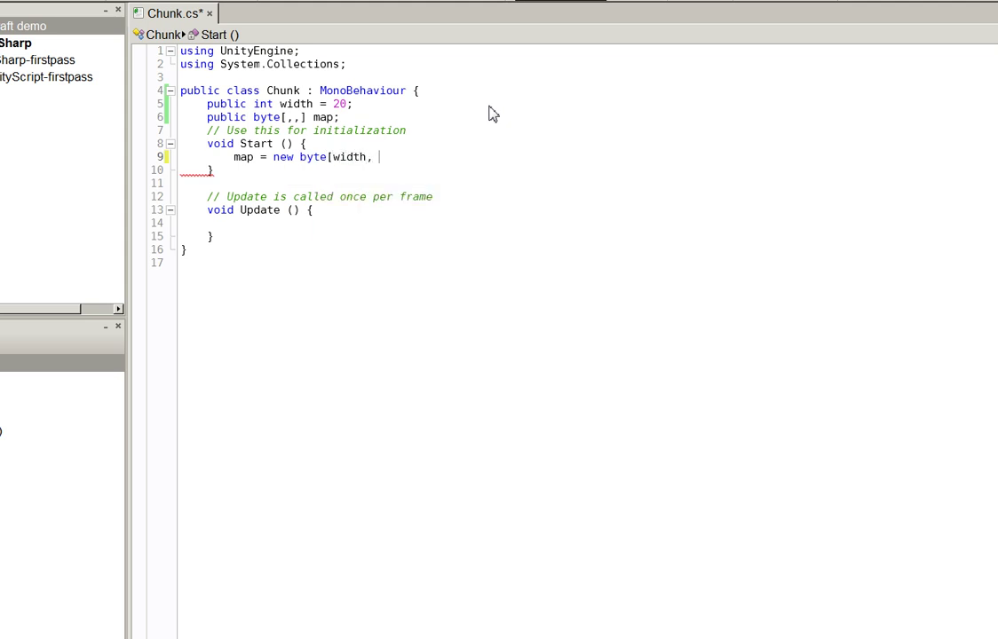
{"action": "type", "text": "width, wid"}
{"action": "key", "text": "BackSpace"}
{"action": "type", "text": "idth]();"}
{"action": "key", "text": "ctrl+s"}
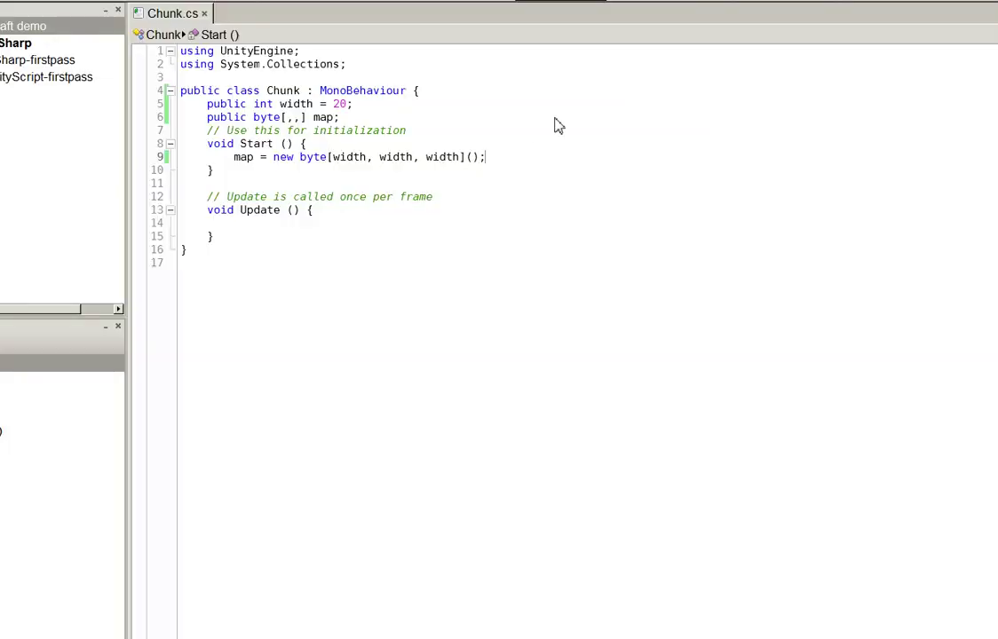
- Add a for loop over x from 0 to width and begin an inner loop
{"action": "key", "text": "Return"}
{"action": "type", "text": "for (int x = 0; x < width; x++;"}
{"action": "key", "text": "BackSpace"}
{"action": "key", "text": "BackSpace"}
{"action": "key", "text": "BackSpace"}
{"action": "type", "text": "++"}
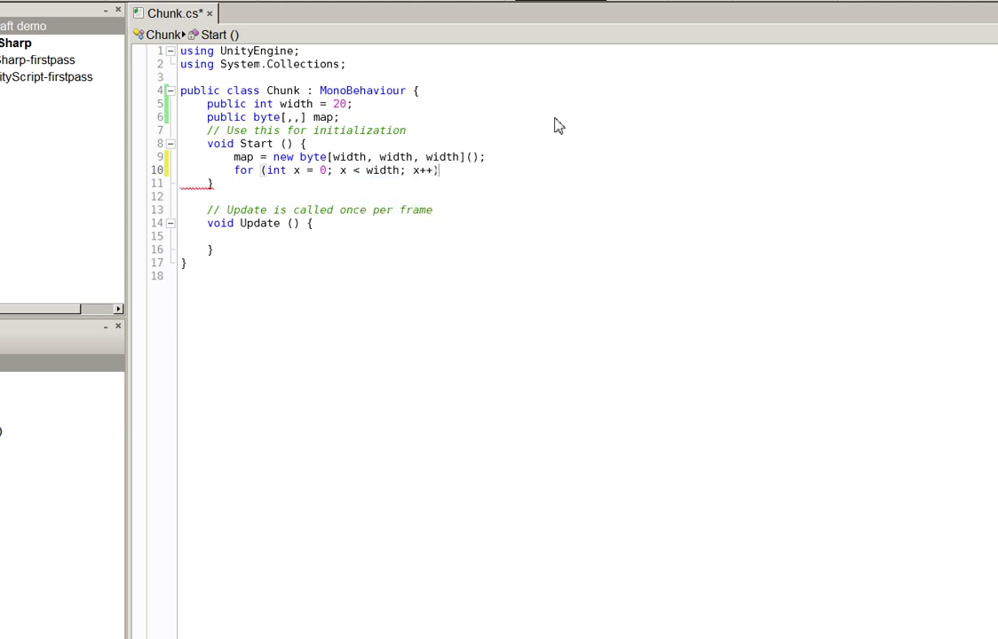
{"action": "key", "text": "Return"}
{"action": "type", "text": "{"}
{"action": "key", "text": "Return"}
{"action": "key", "text": "Return"}
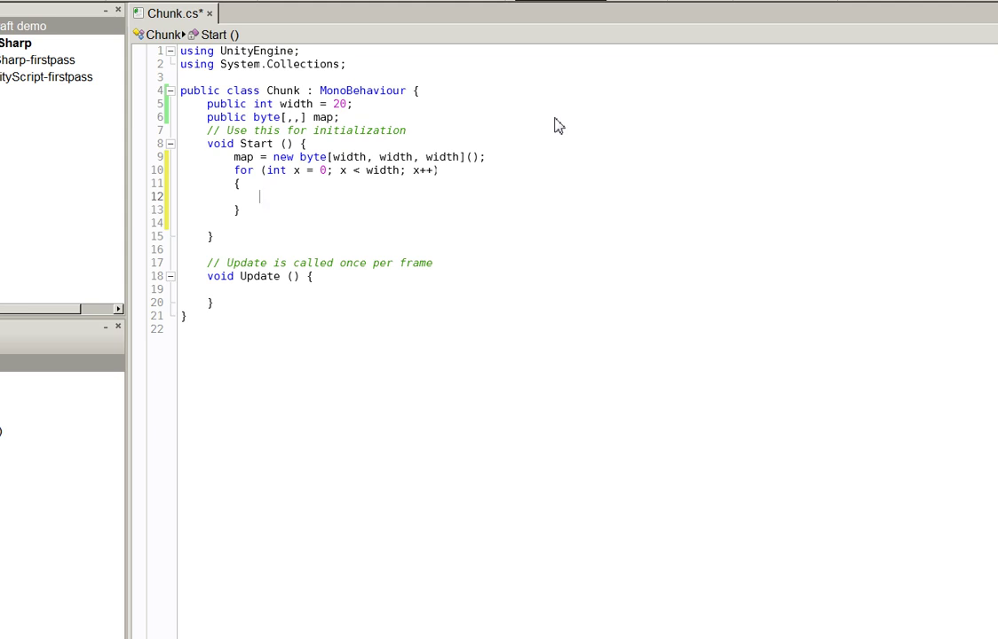
{"action": "type", "text": "for (int"}
- Complete the inner z loop from 0 to width with its braces
{"action": "type", "text": "z = 0;z"}
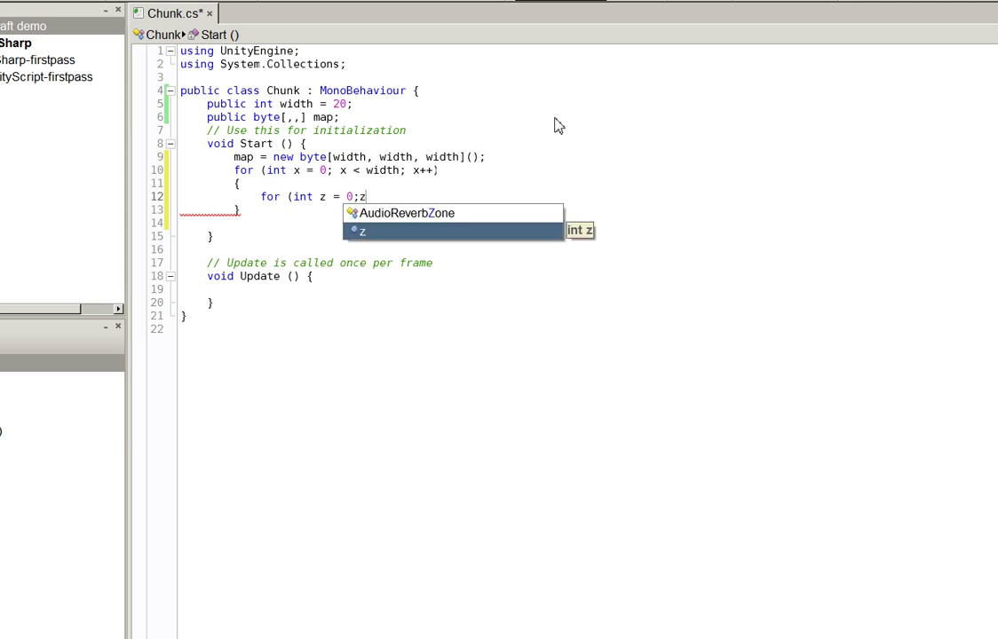
{"action": "key", "text": "BackSpace"}
{"action": "type", "text": " z < w"}
{"action": "key", "text": "Return"}
{"action": "type", "text": ";z +"}
{"action": "key", "text": "BackSpace"}
{"action": "key", "text": "BackSpace"}
{"action": "key", "text": "BackSpace"}
{"action": "type", "text": "z++"}
{"action": "key", "text": "Return"}
{"action": "type", "text": "{"}
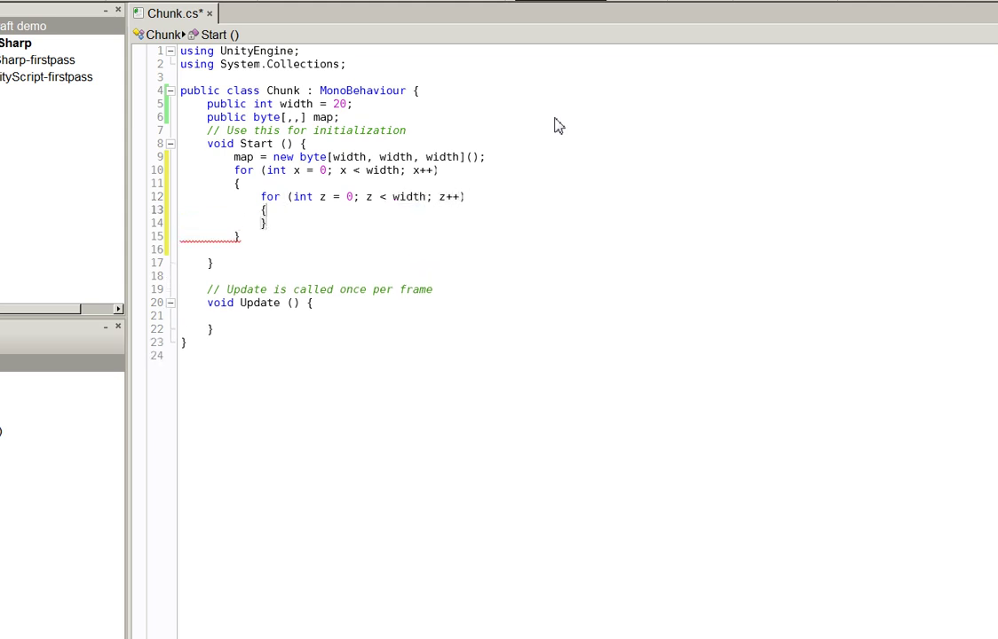
{"action": "key", "text": "Return"}
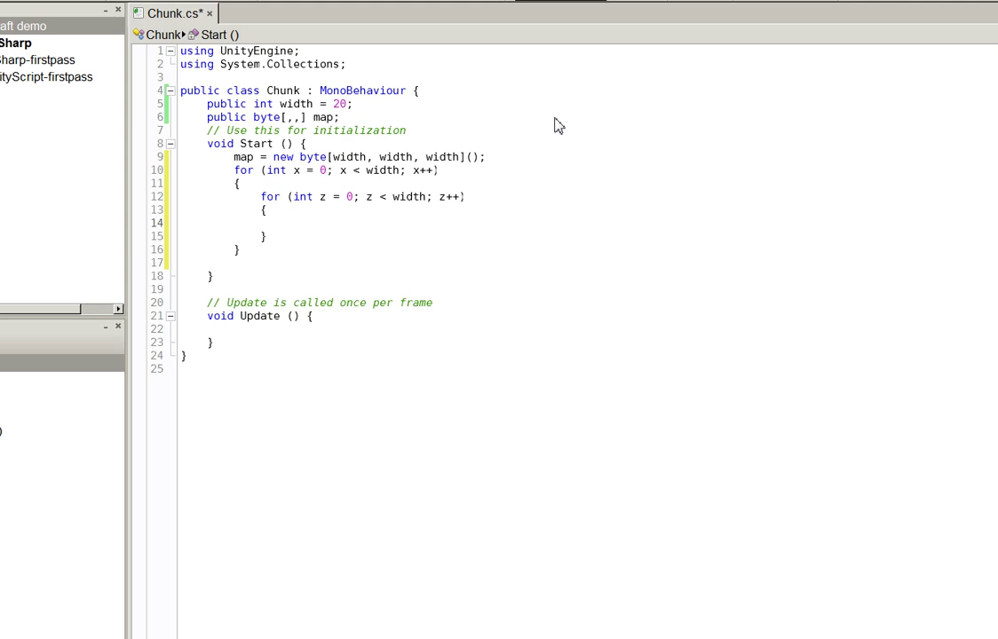
- Set map[x, 0, z] = 1 and map[x, 1, z] to (byte)Mathf.RoundToInt(Random.value), then save
{"action": "type", "text": "map[x, 0, z] = 1;"}
{"action": "key", "text": "Return"}
{"action": "type", "text": "map"}
{"action": "key", "text": "Escape"}
{"action": "type", "text": "[z"}
{"action": "key", "text": "BackSpace"}
{"action": "type", "text": "x, 1, z] ="}
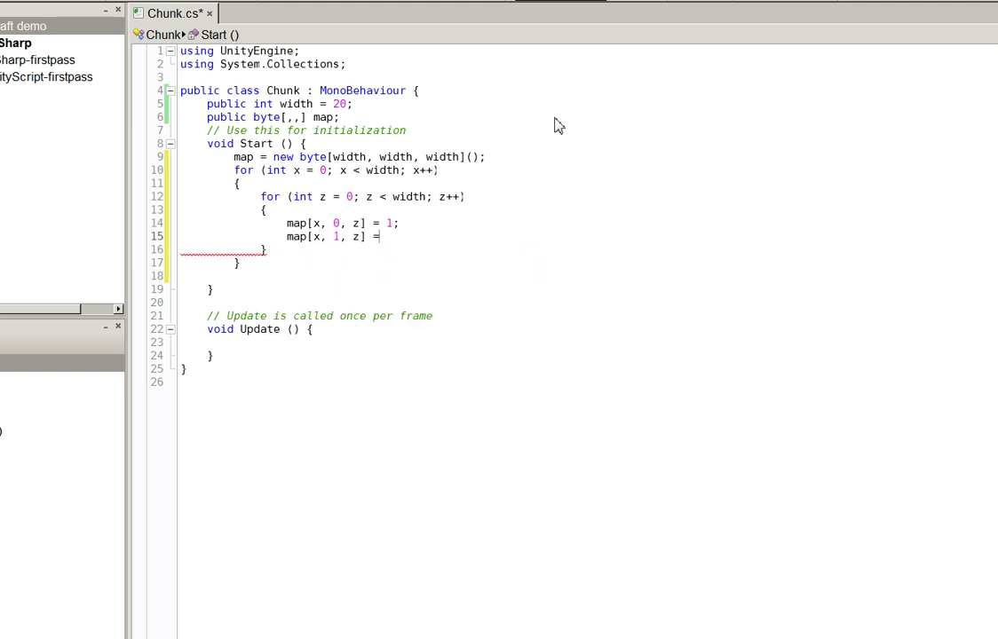
{"action": "type", "text": " Mathf."}
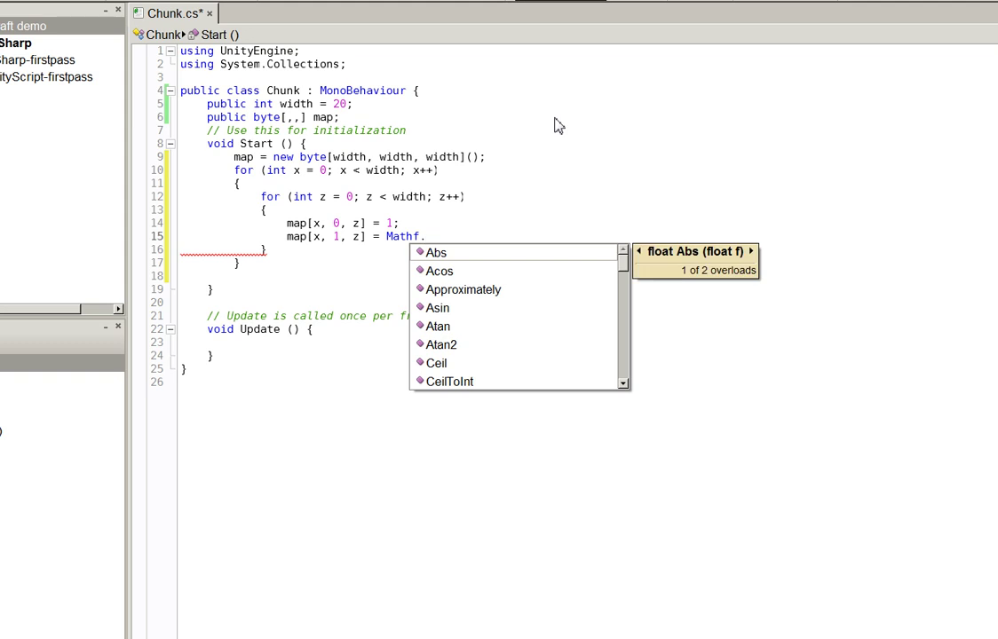
{"action": "type", "text": "Round"}
{"action": "key", "text": "Down"}
{"action": "key", "text": "Return"}
{"action": "type", "text": "(Rad"}
{"action": "key", "text": "BackSpace"}
{"action": "type", "text": "ndom.value);"}
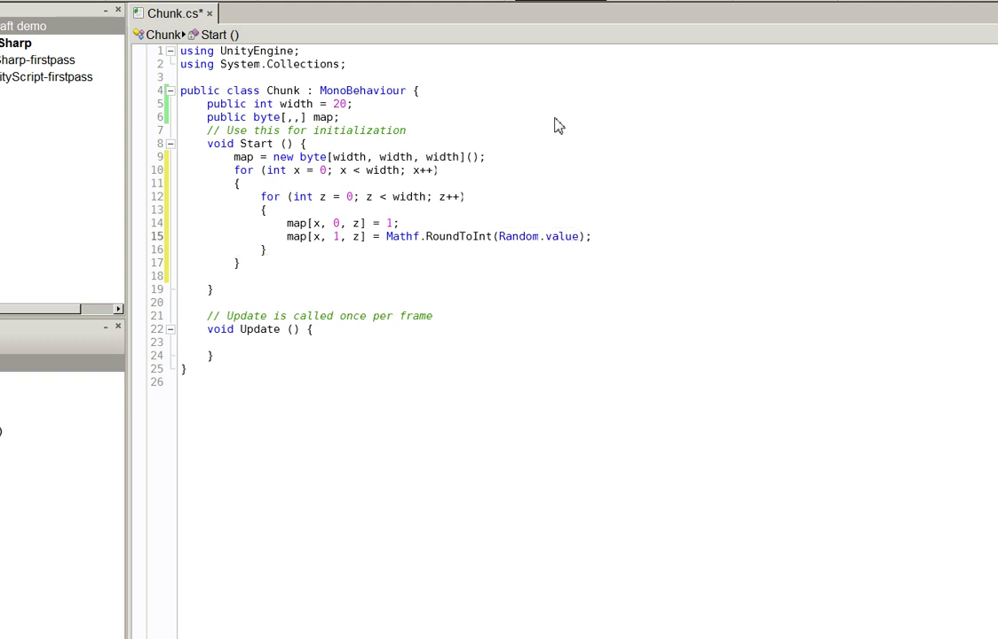
{"action": "type", "text": "(byte)"}
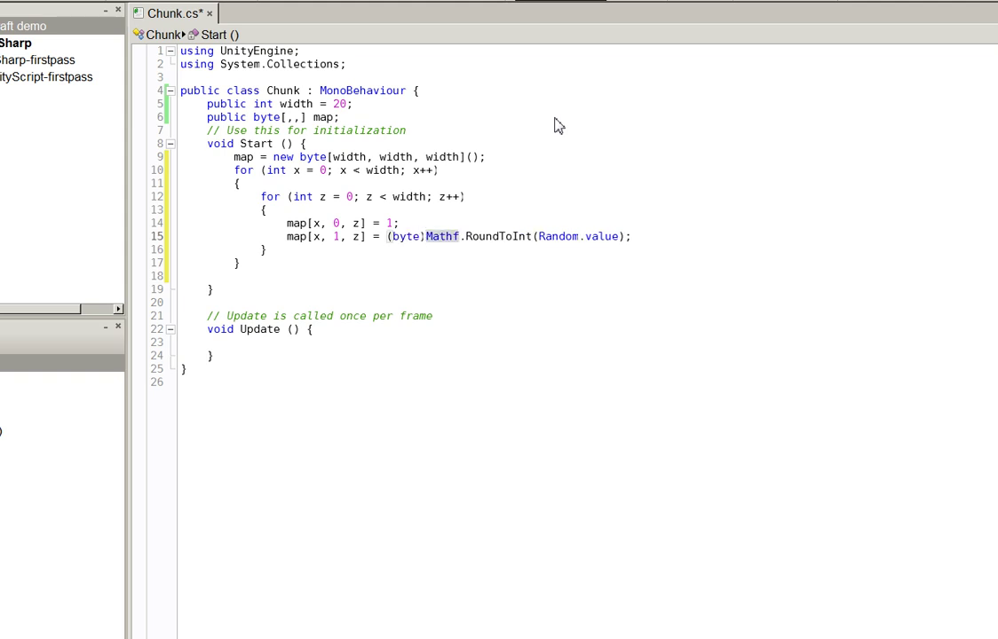
{"action": "key", "text": "ctrl+s"}
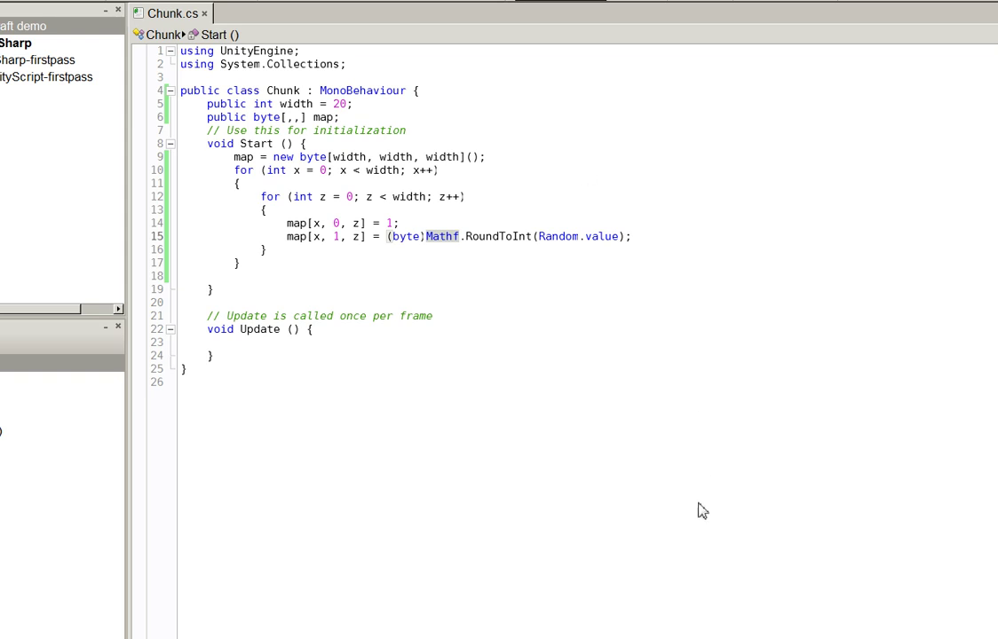
{"action": "key", "text": "alt+Tab"}
- Fix the compiler error by removing the stray () after width] in the map allocation, then save
{"action": "left_click", "coordinate": [473, 33]}
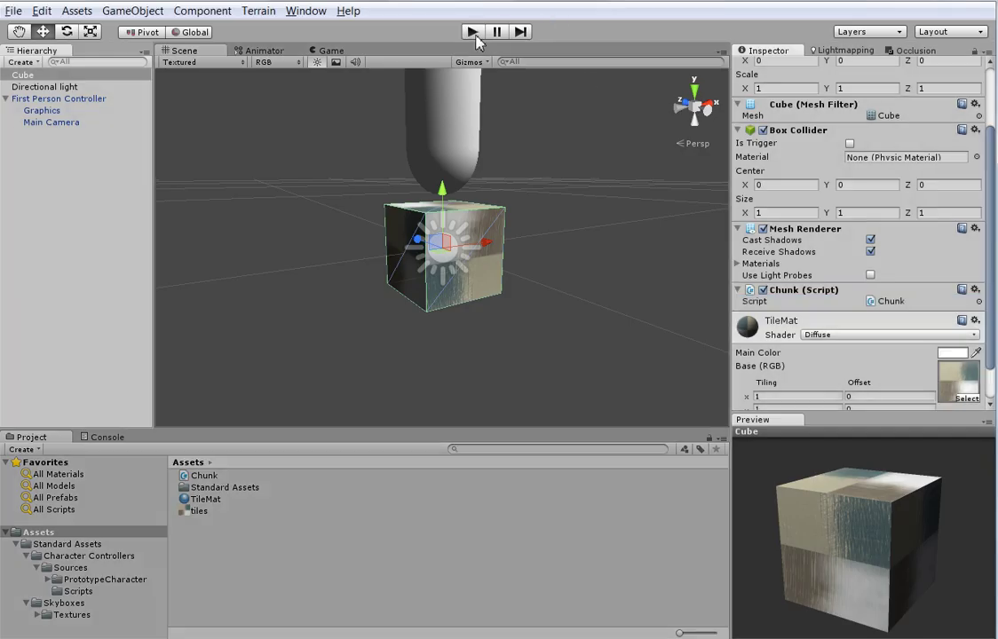
{"action": "left_click", "coordinate": [106, 437]}
{"action": "double_click", "coordinate": [134, 452]}
{"action": "left_click", "coordinate": [490, 162]}
{"action": "key", "text": "Left"}
{"action": "key", "text": "BackSpace"}
{"action": "key", "text": "BackSpace"}
{"action": "key", "text": "ctrl+s"}
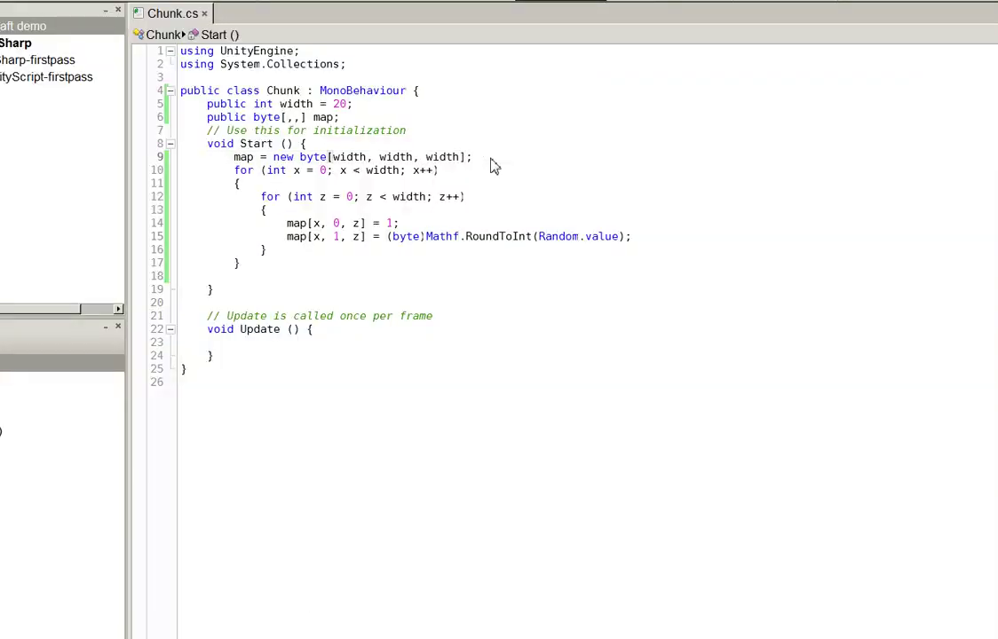
- Run and stop a Unity play test, then return to Chunk.cs in MonoDevelop
{"action": "key", "text": "alt+Tab"}
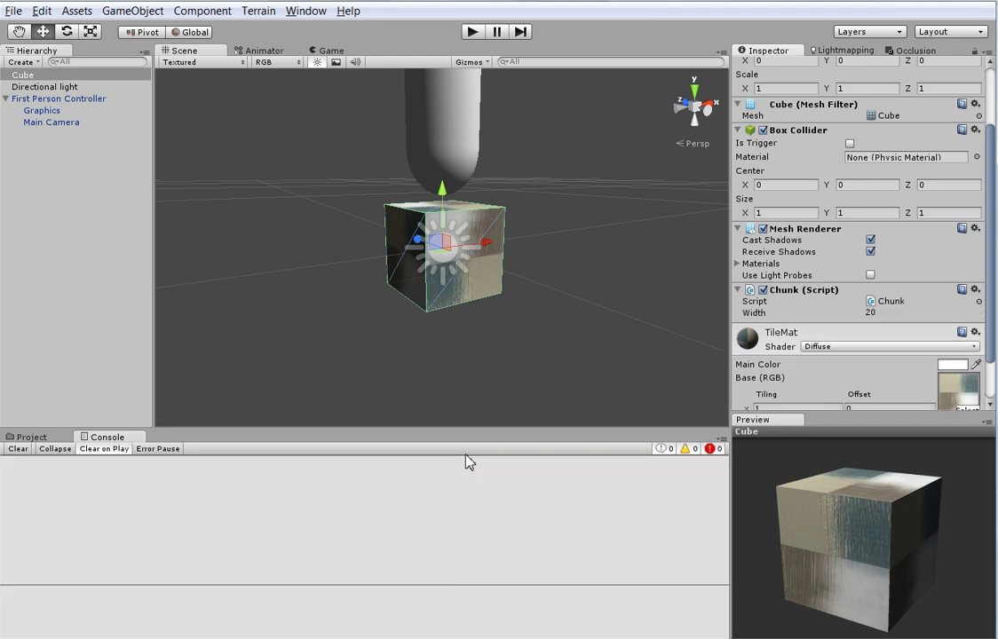
{"action": "left_click", "coordinate": [473, 32]}
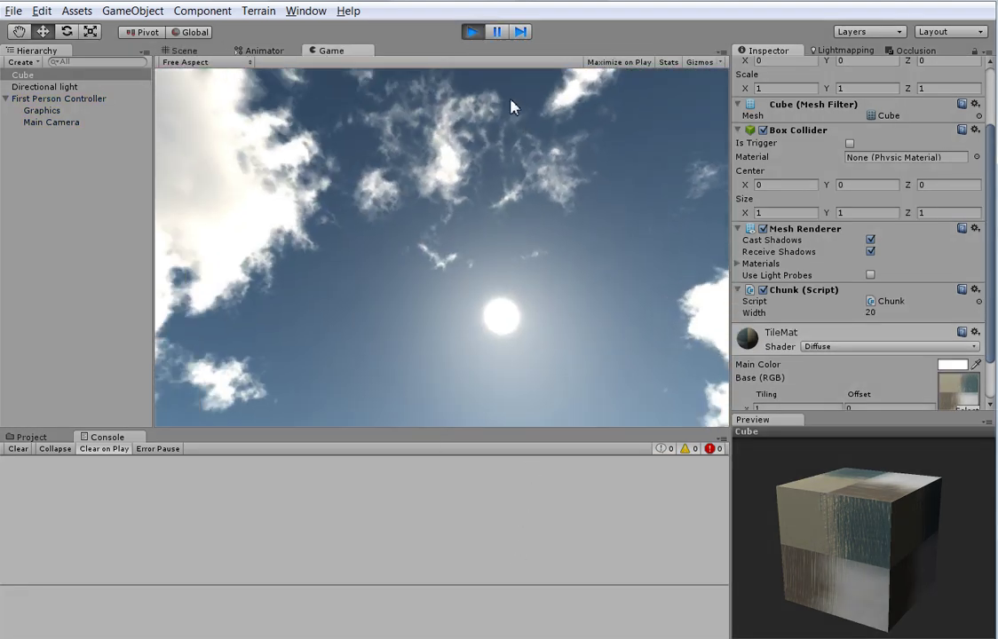
{"action": "left_click", "coordinate": [477, 35]}
{"action": "key", "text": "alt+Tab"}
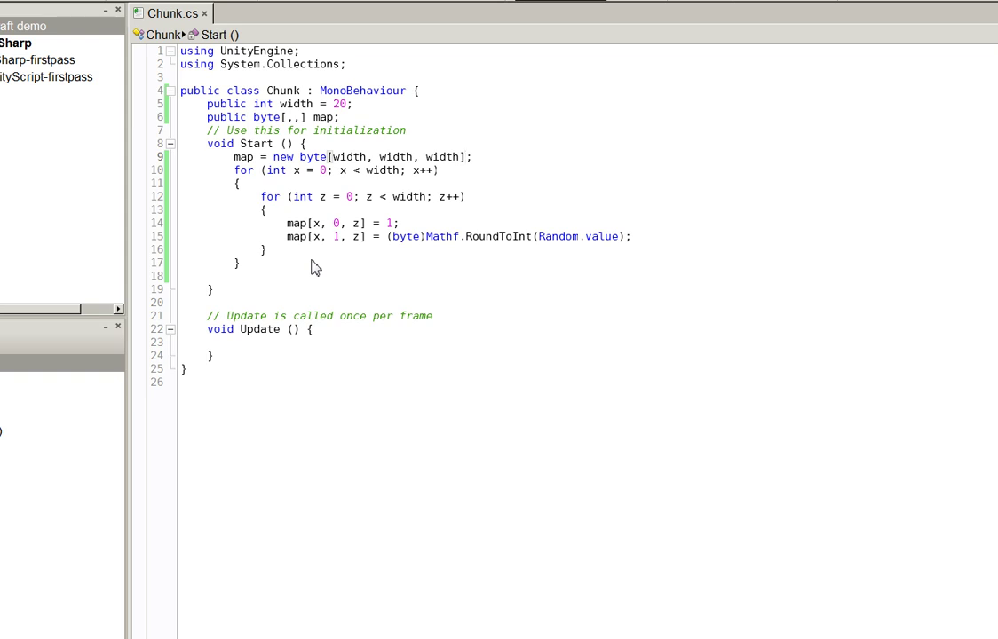
- Add [RequireComponent(typeof(MeshFilter))] above the Chunk class declaration and save
{"action": "left_click", "coordinate": [325, 77]}
{"action": "key", "text": "Return"}
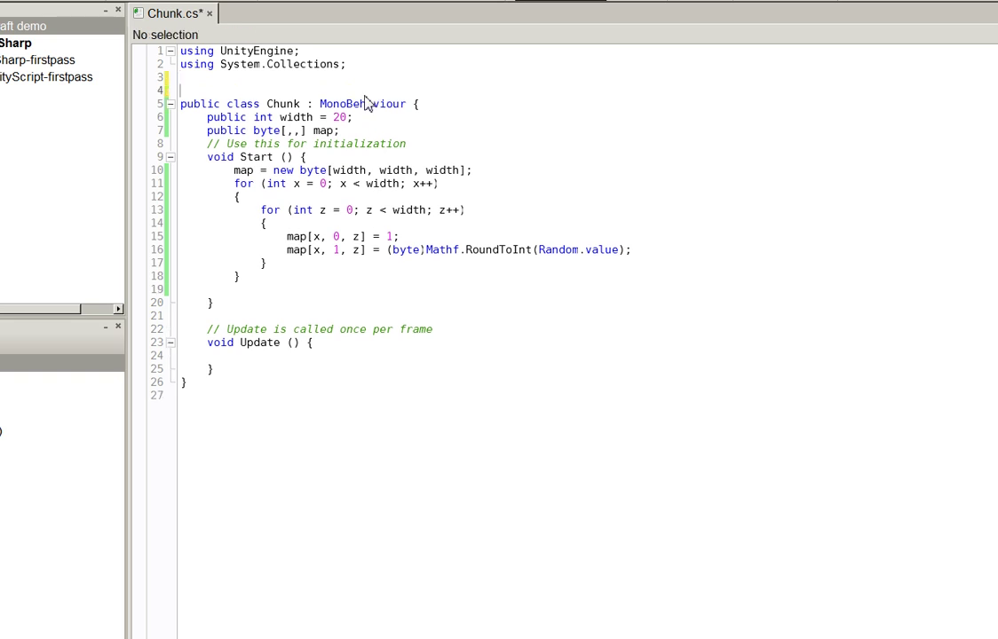
{"action": "type", "text": "[Req"}
{"action": "key", "text": "BackSpace"}
{"action": "type", "text": "equireComponent (typeof(M"}
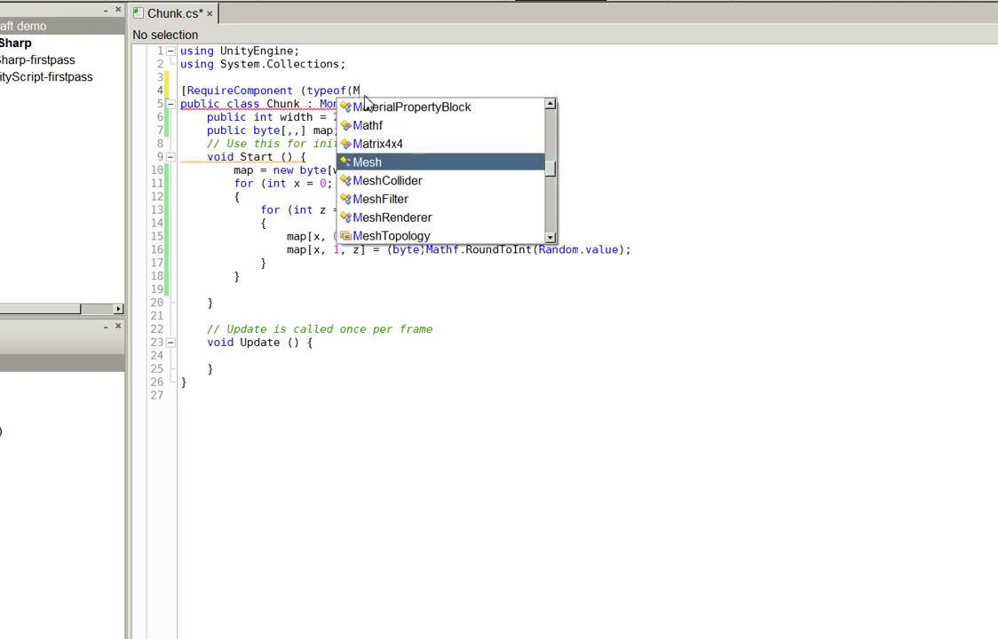
{"action": "type", "text": "eshFilter)"}
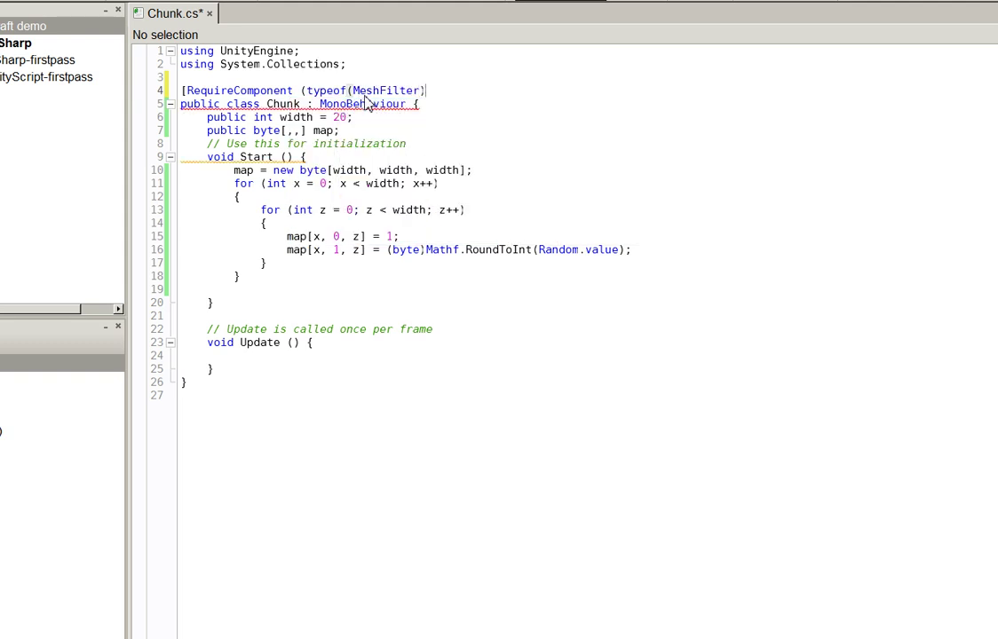
{"action": "type", "text": ")]"}
{"action": "key", "text": "ctrl+s"}
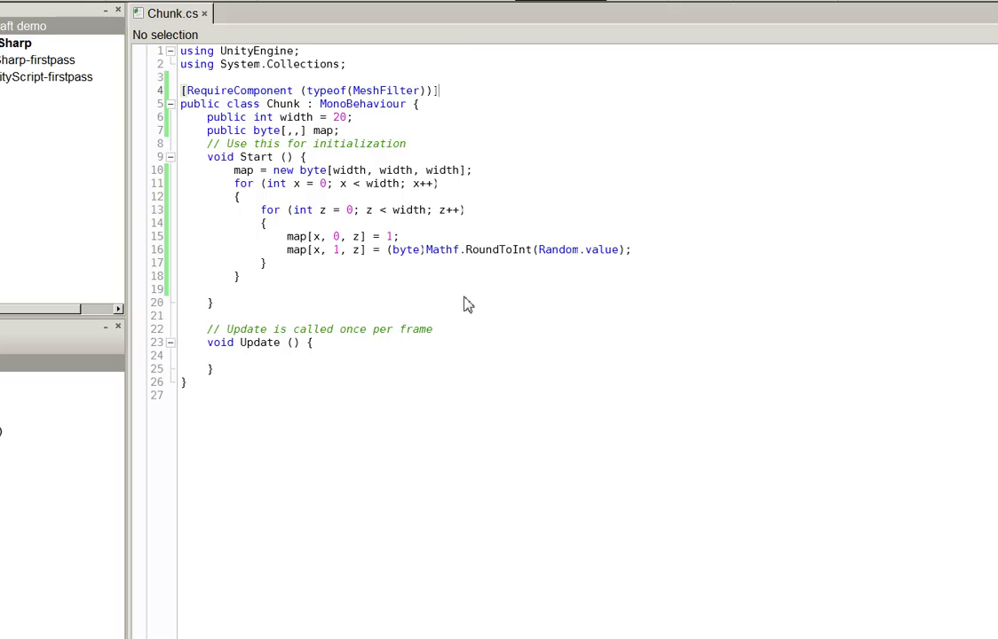
- Declare a protected Mesh mesh field below the map field
{"action": "left_click", "coordinate": [488, 118]}
{"action": "left_click", "coordinate": [487, 131]}
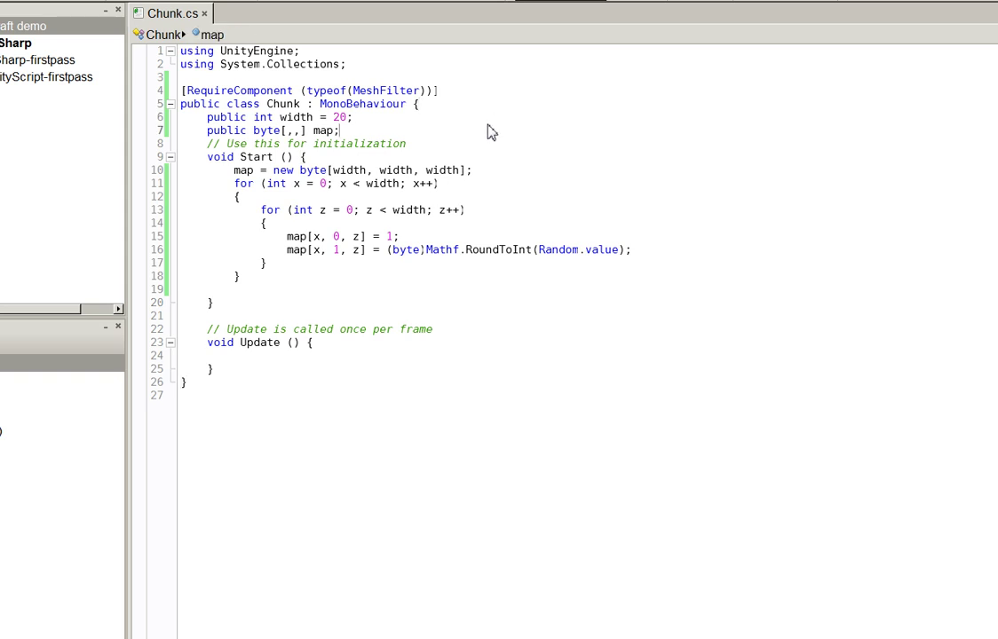
{"action": "key", "text": "Return"}
{"action": "key", "text": "Return"}
{"action": "type", "text": "protected Mesh mesh;"}
{"action": "key", "text": "Return"}
- In Start, set mesh = new Mesh() and assign it to GetComponent<MeshFilter>().mesh, then save
{"action": "key", "text": "Down"}
{"action": "key", "text": "Down"}
{"action": "key", "text": "Down"}
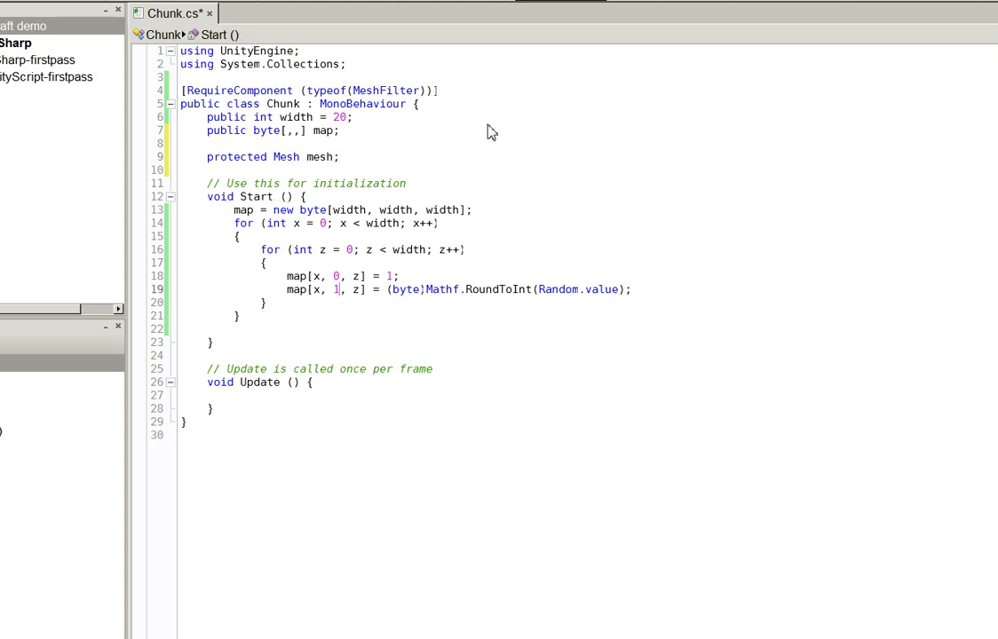
{"action": "key", "text": "End"}
{"action": "key", "text": "Return"}
{"action": "key", "text": "Return"}
{"action": "type", "text": "mesh"}
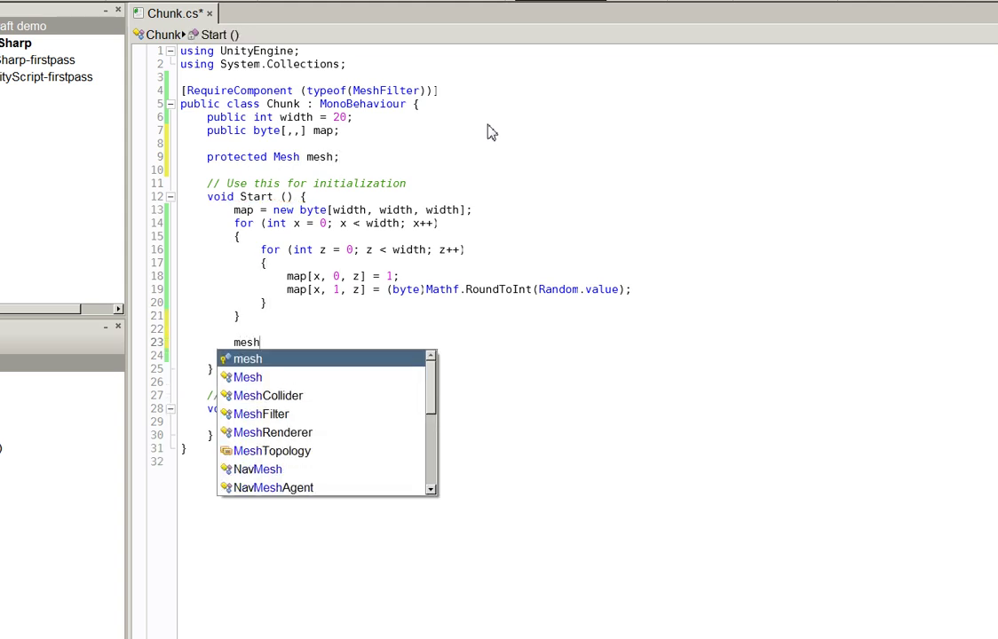
{"action": "type", "text": " = new M"}
{"action": "type", "text": ")"}
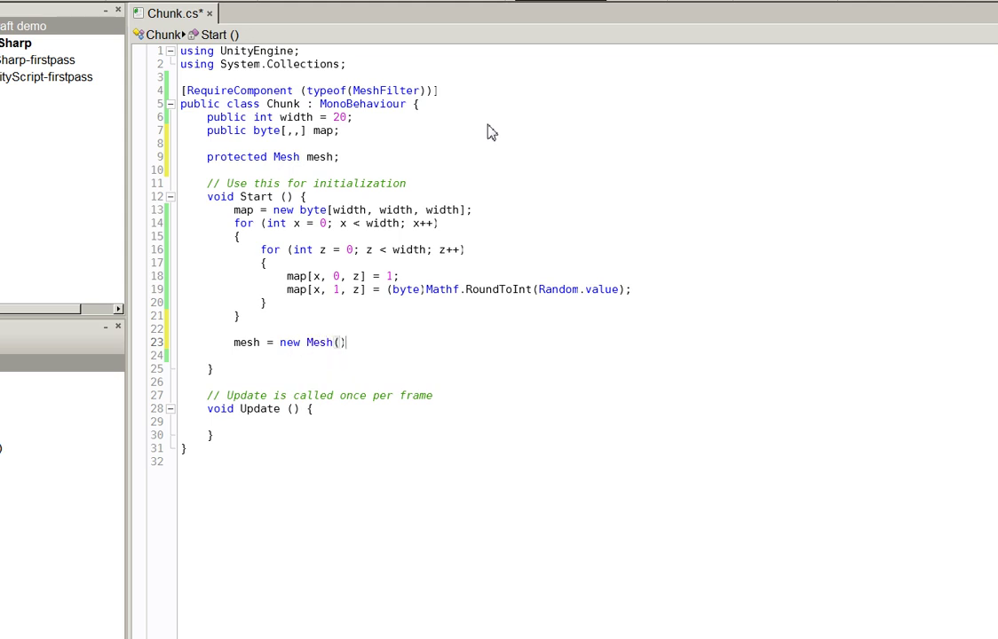
{"action": "type", "text": ";"}
{"action": "key", "text": "Return"}
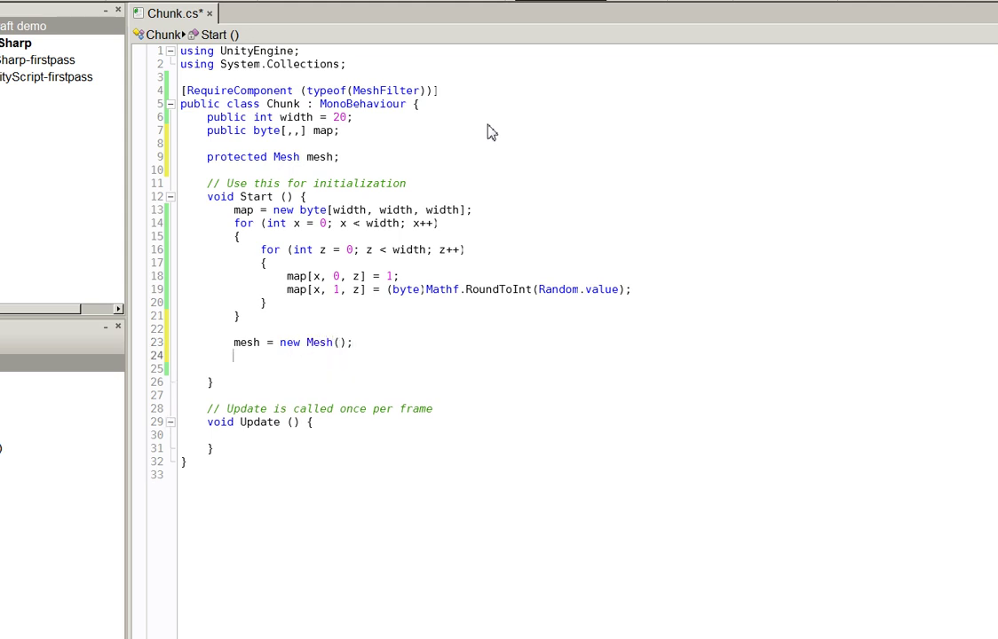
{"action": "key", "text": "Up"}
{"action": "key", "text": "Up"}
{"action": "key", "text": "Up"}
{"action": "key", "text": "Up"}
{"action": "key", "text": "Up"}
{"action": "key", "text": "Up"}
{"action": "key", "text": "Up"}
{"action": "key", "text": "Up"}
{"action": "key", "text": "Up"}
{"action": "key", "text": "Down"}
{"action": "key", "text": "Down"}
{"action": "key", "text": "Down"}
{"action": "key", "text": "Down"}
{"action": "key", "text": "Down"}
{"action": "type", "text": "Get"}
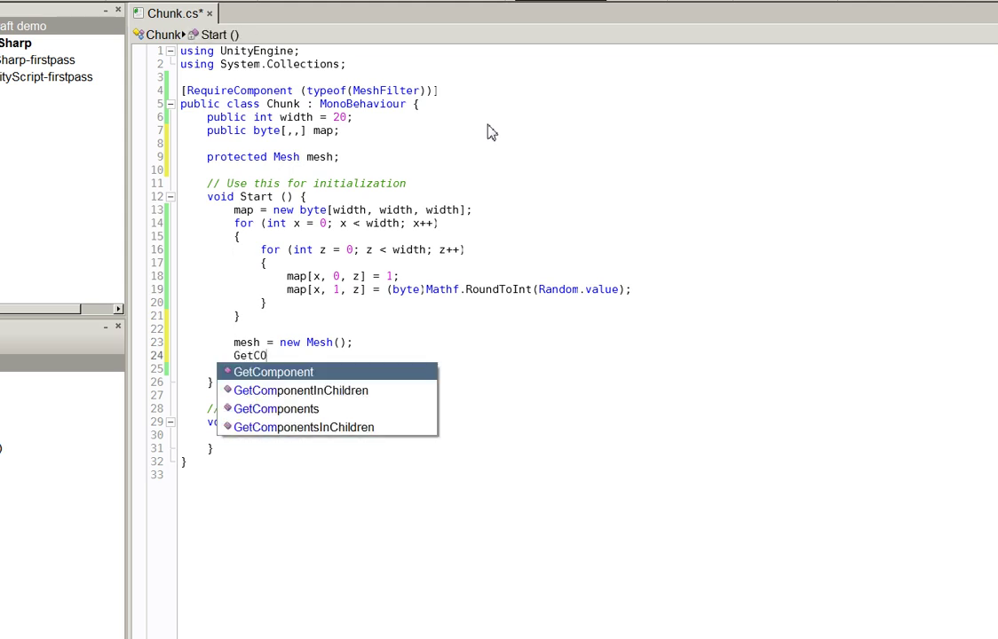
{"action": "type", "text": "Component<MeshFilter"}
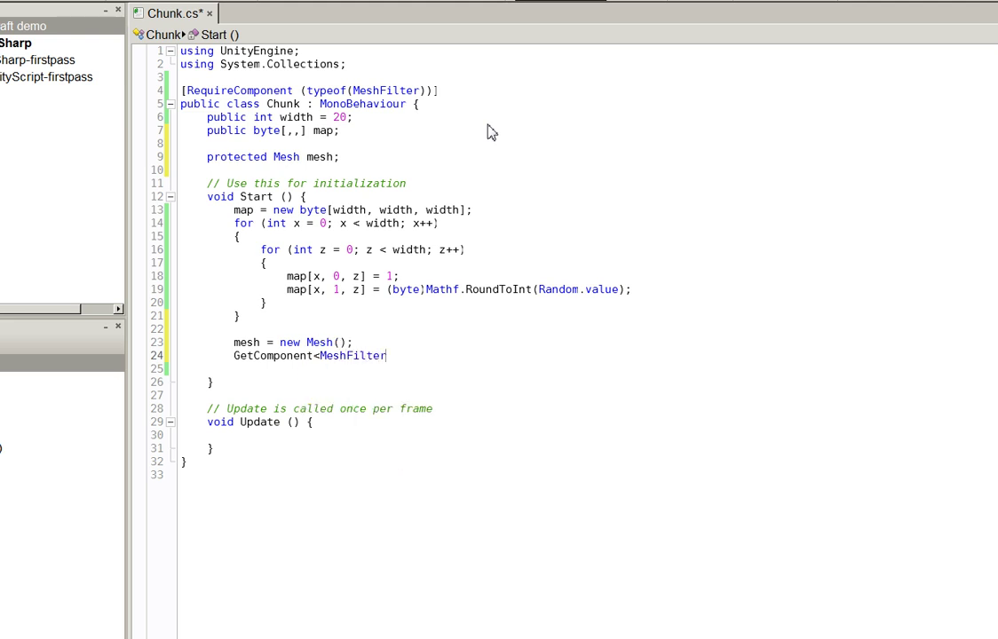
{"action": "type", "text": ">("}
{"action": "type", "text": ")."}
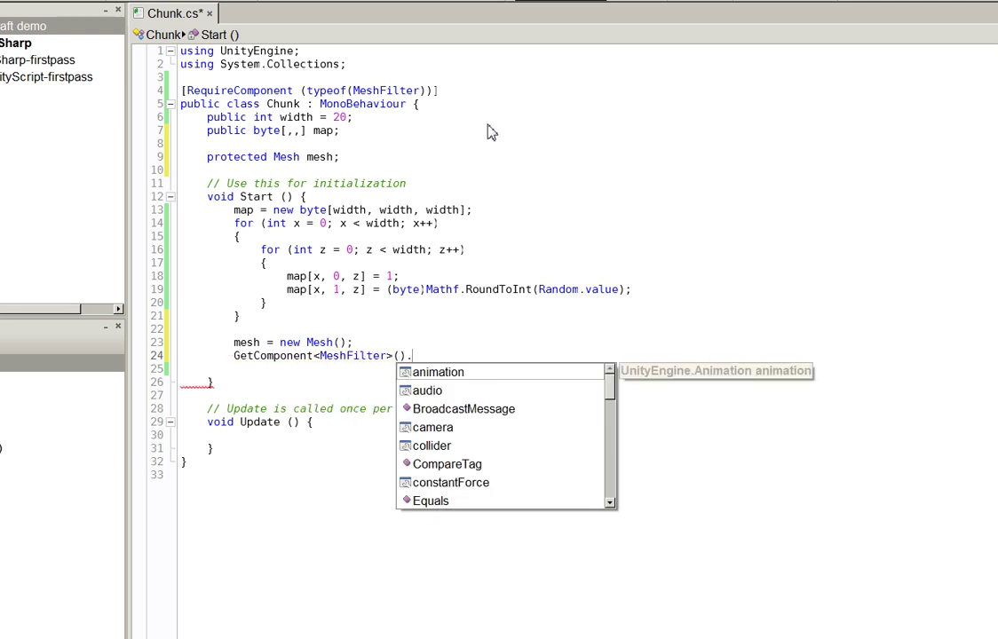
{"action": "type", "text": "mesh = mesh;"}
{"action": "key", "text": "ctrl+s"}
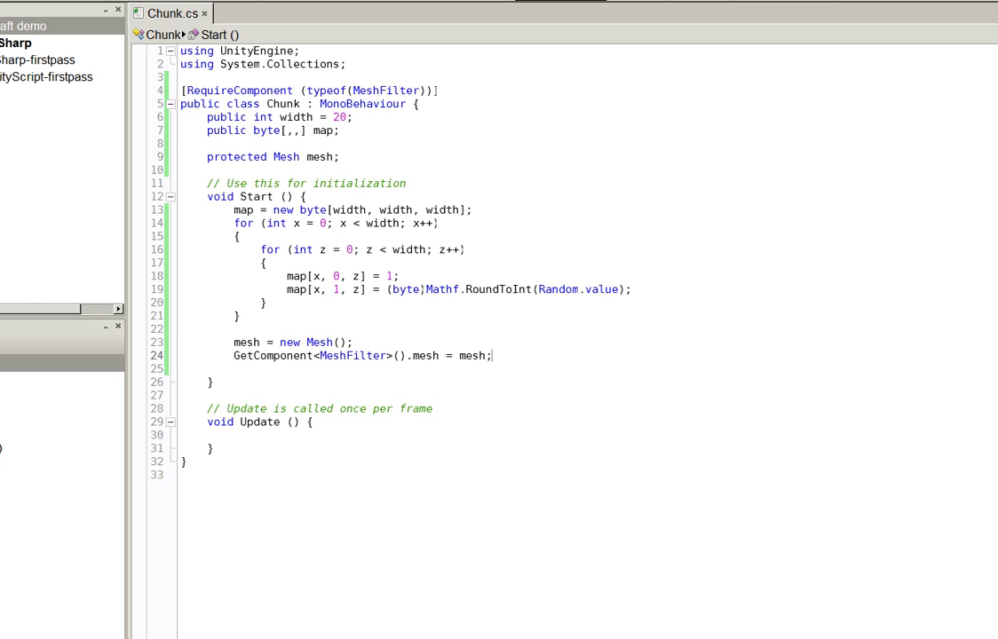
{"action": "key", "text": "alt+Tab"}
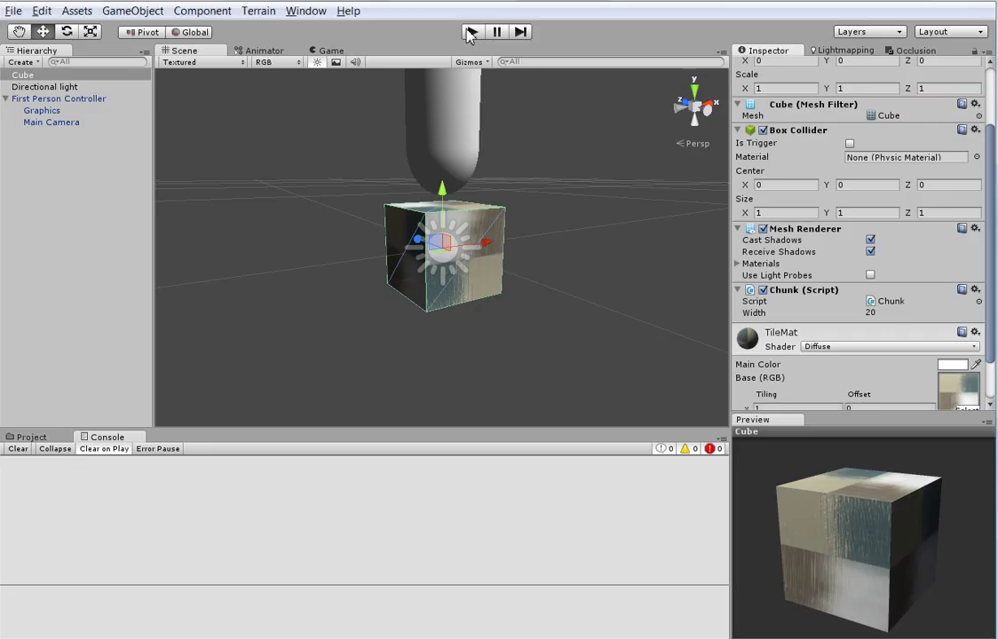
- Enter play mode and check the cube in the Scene view, which now has an empty mesh
{"action": "left_click", "coordinate": [470, 33]}
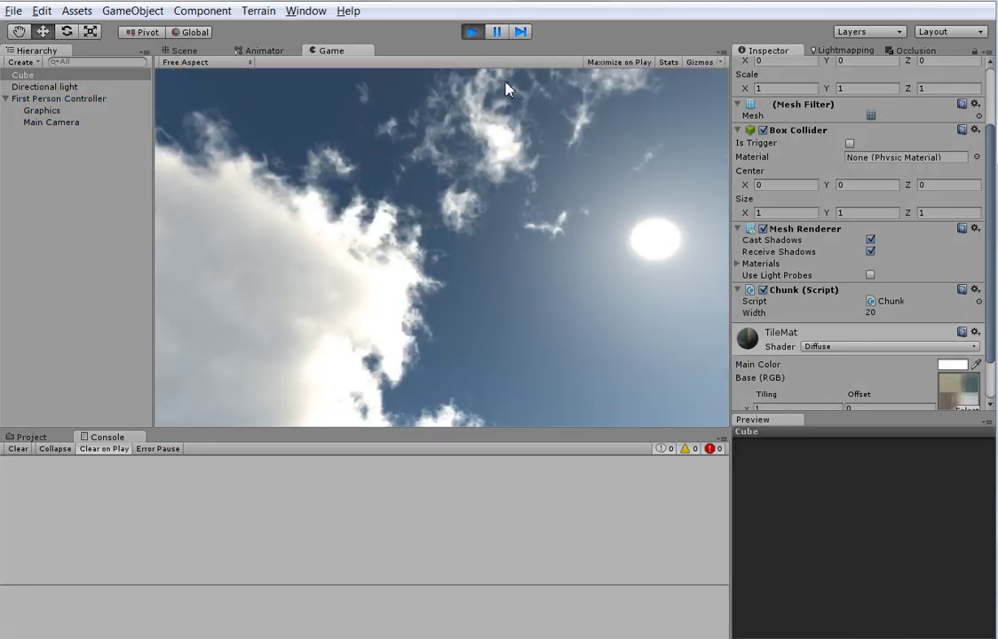
{"action": "key", "text": "ctrl+1"}
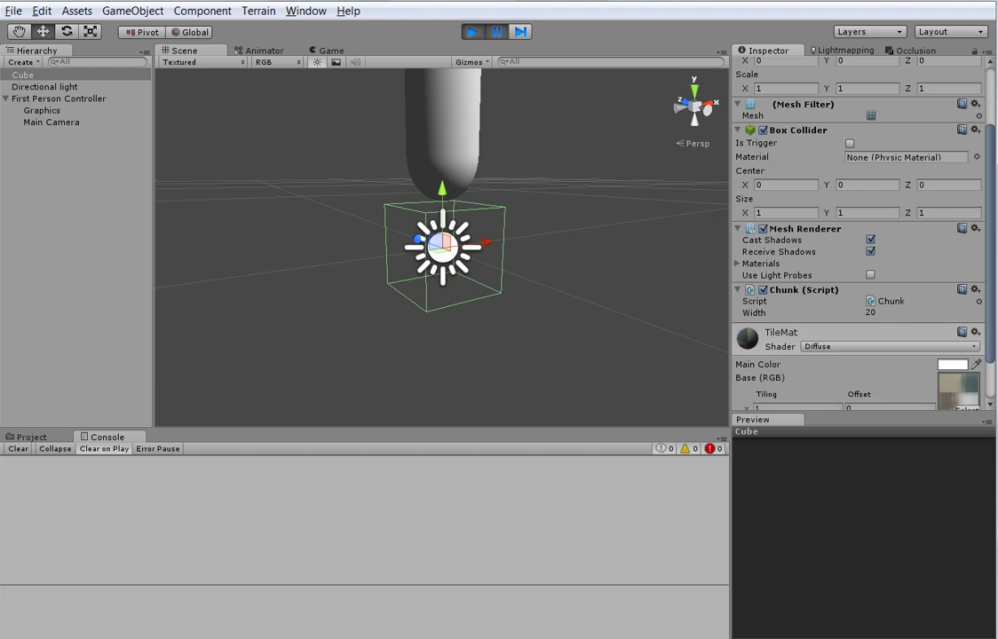
{"action": "key", "text": "alt+Tab"}
- Add a using System.Collections.Generic line by duplicating the System.Collections using
{"action": "left_click", "coordinate": [434, 157]}
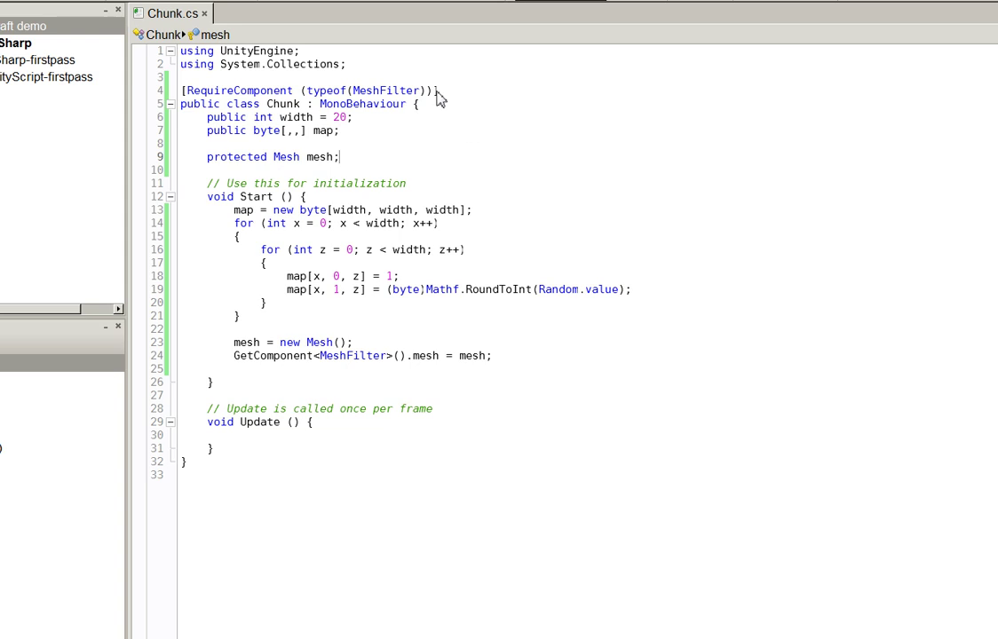
{"action": "left_click", "coordinate": [412, 79]}
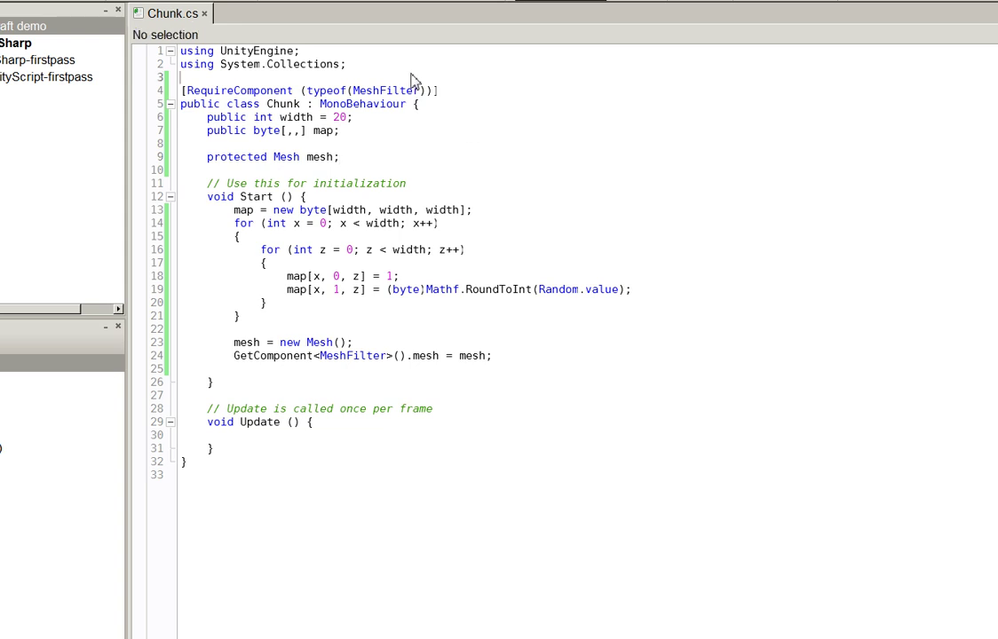
{"action": "key", "text": "shift+Up"}
{"action": "key", "text": "ctrl+c"}
{"action": "key", "text": "Down"}
{"action": "key", "text": "ctrl+v"}
{"action": "key", "text": "Up"}
{"action": "key", "text": "End"}
{"action": "key", "text": "Left"}
{"action": "type", "text": "."}
{"action": "key", "text": "Return"}
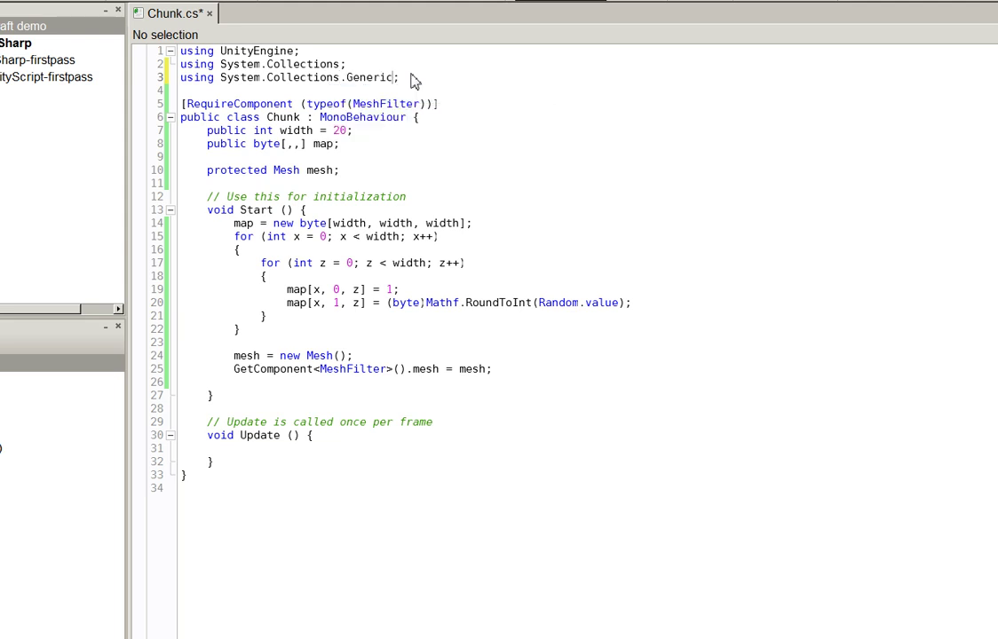
- Declare protected List<Vector3> verts = new List<Vector3>() below the mesh field and save
{"action": "key", "text": "Down"}
{"action": "key", "text": "Down"}
{"action": "key", "text": "Down"}
{"action": "key", "text": "Up"}
{"action": "key", "text": "Up"}
{"action": "key", "text": "Up"}
{"action": "key", "text": "Up"}
{"action": "key", "text": "Down"}
{"action": "key", "text": "Down"}
{"action": "key", "text": "End"}
{"action": "key", "text": "Return"}
{"action": "key", "text": "Return"}
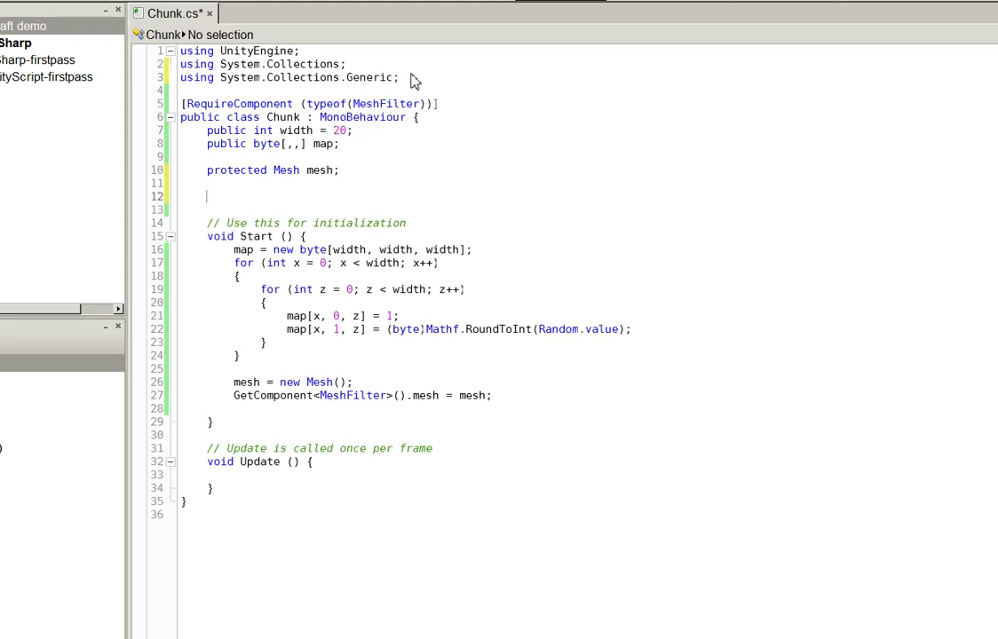
{"action": "type", "text": "protected"}
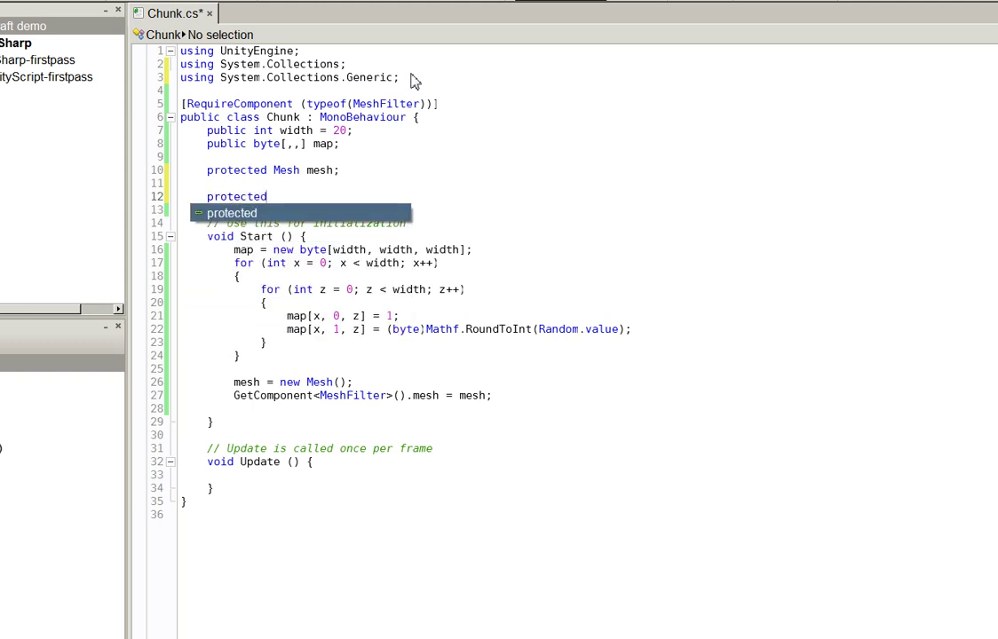
{"action": "type", "text": " List<Vector3"}
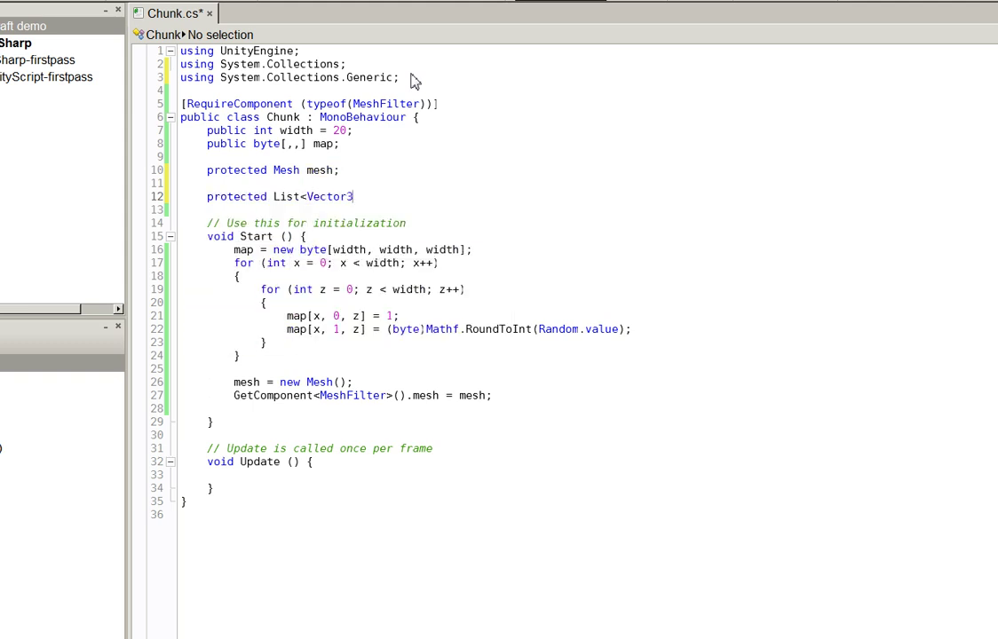
{"action": "type", "text": "> verts = ne"}
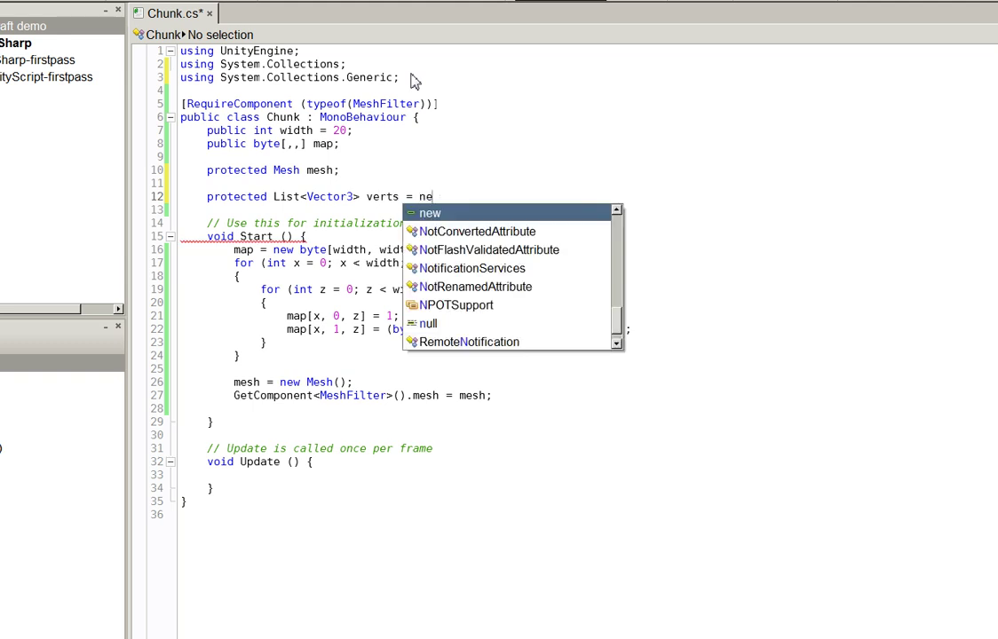
{"action": "type", "text": "w List<Vector3>();"}
{"action": "key", "text": "ctrl+s"}
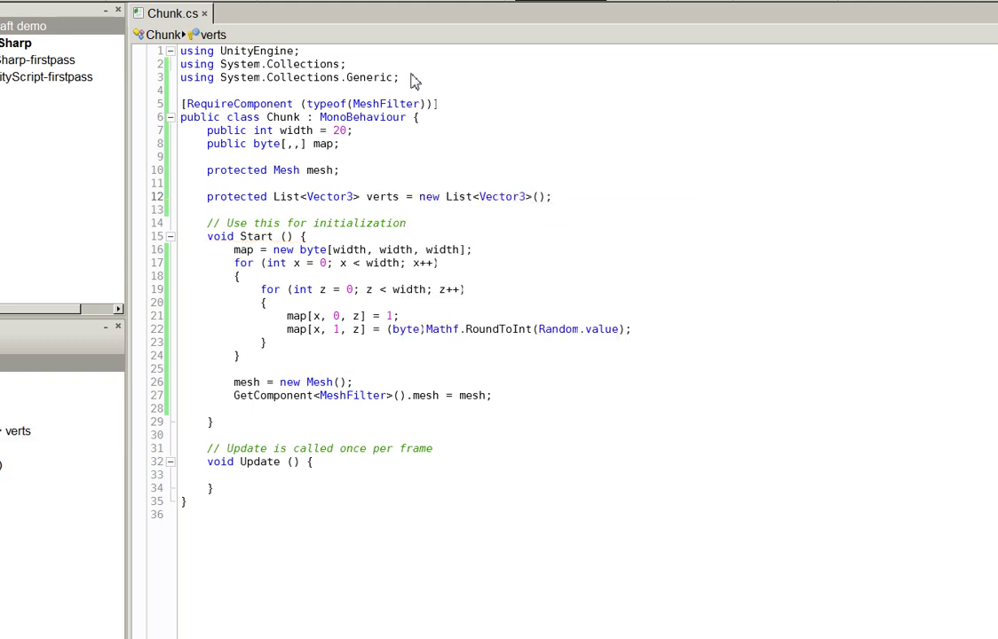
- Add protected List<int> tris and List<Vector2> uv fields, then save Chunk.cs
{"action": "key", "text": "Return"}
{"action": "type", "text": "public"}
{"action": "key", "text": "BackSpace"}
{"action": "key", "text": "BackSpace"}
{"action": "key", "text": "BackSpace"}
{"action": "type", "text": "rotected List<int> tris"}
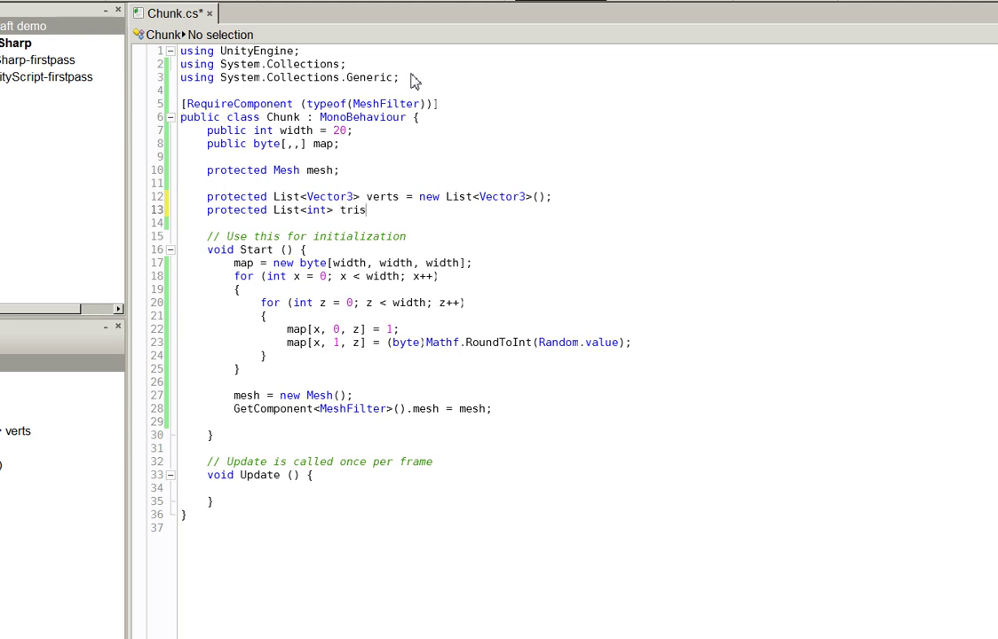
{"action": "type", "text": " = new List<int>();"}
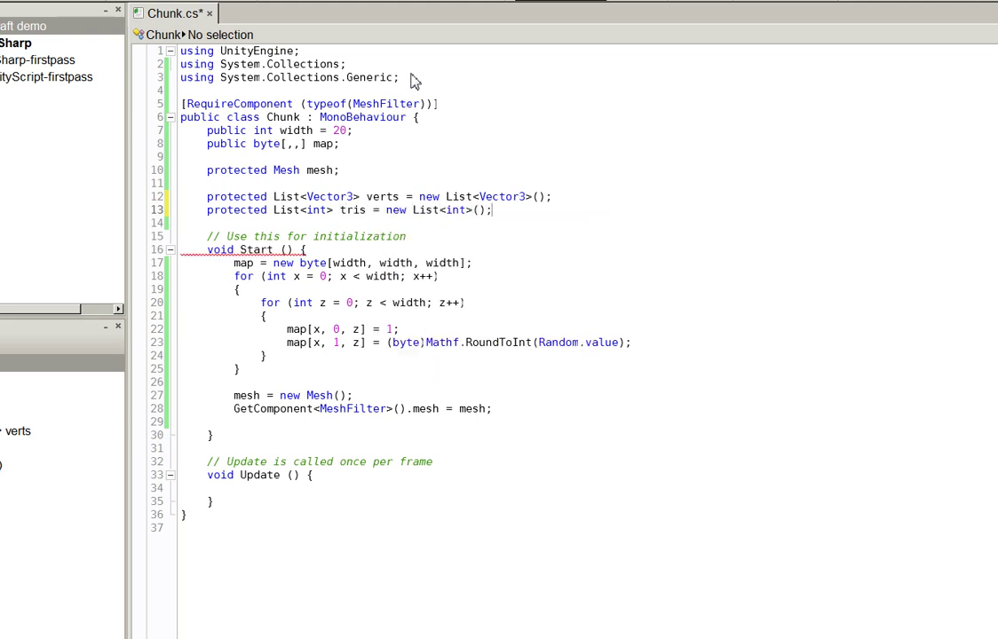
{"action": "key", "text": "Return"}
{"action": "type", "text": "protected List"}
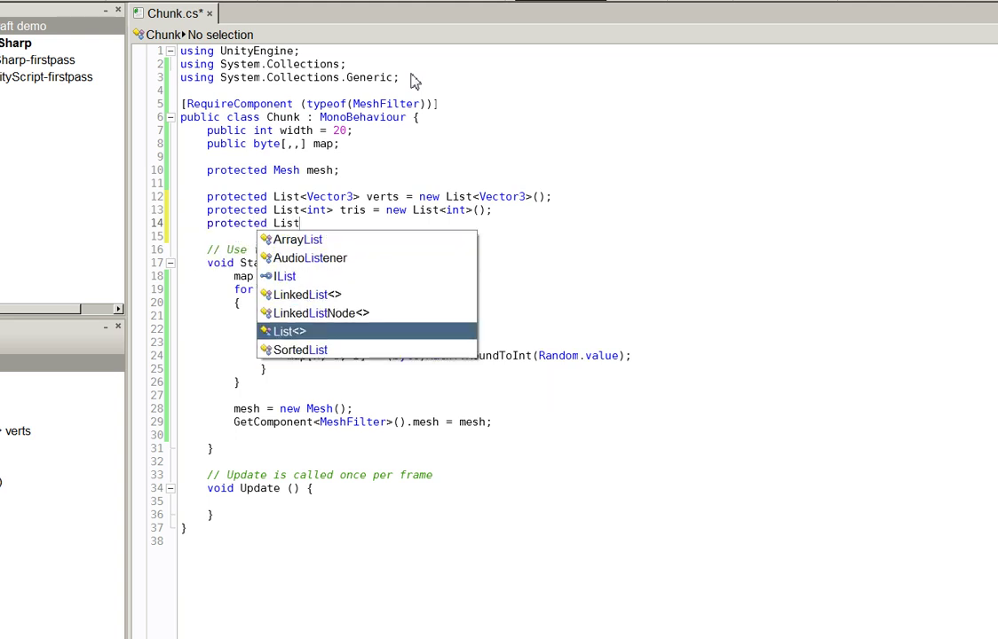
{"action": "type", "text": "<Vector32"}
{"action": "key", "text": "BackSpace"}
{"action": "key", "text": "BackSpace"}
{"action": "type", "text": "2> uv = new List<Vector2>();"}
{"action": "key", "text": "Up"}
{"action": "key", "text": "Up"}
{"action": "key", "text": "ctrl+s"}
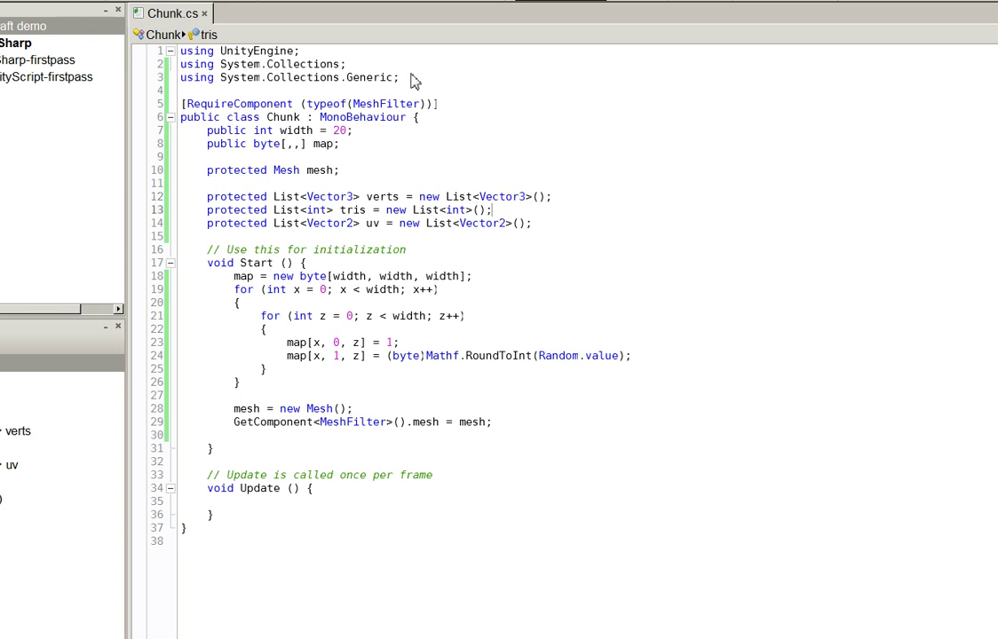
- Open a blank line in Start after the MeshFilter mesh assignment
{"action": "left_click", "coordinate": [206, 462]}
{"action": "key", "text": "Up"}
{"action": "key", "text": "Up"}
{"action": "key", "text": "Up"}
{"action": "key", "text": "End"}
{"action": "key", "text": "Return"}
{"action": "key", "text": "Return"}
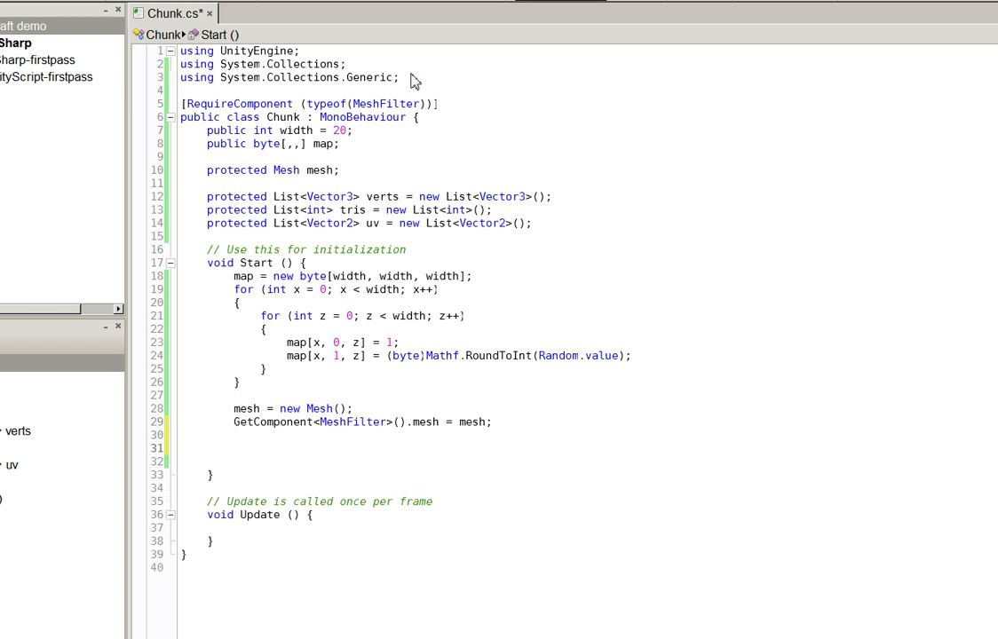
- Call Regenerate(); at the end of Start
{"action": "type", "text": "Regenera"}
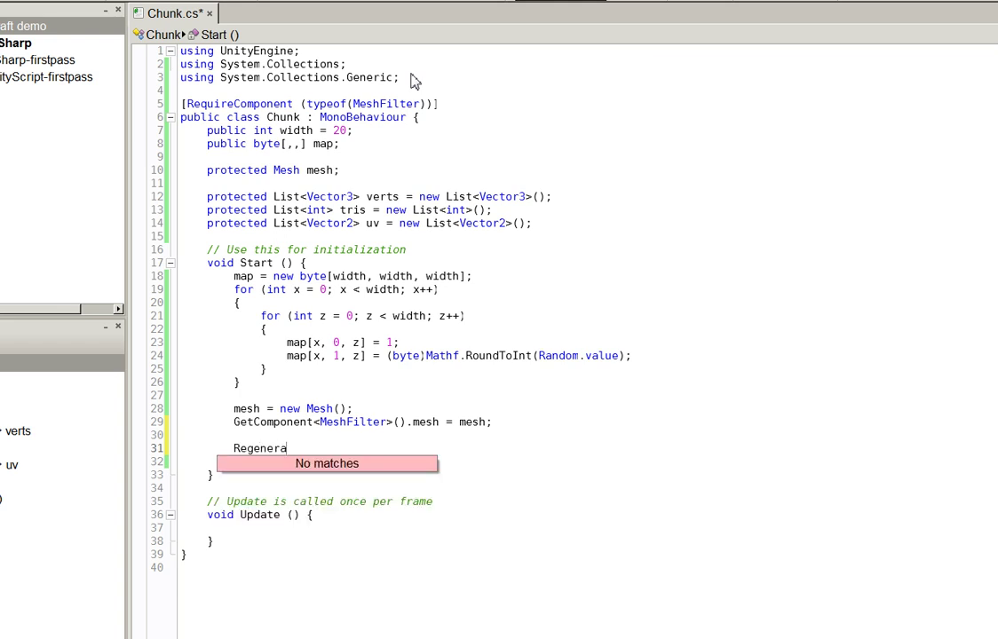
{"action": "type", "text": "te();"}
{"action": "key", "text": "Down"}
{"action": "key", "text": "Down"}
{"action": "key", "text": "Return"}
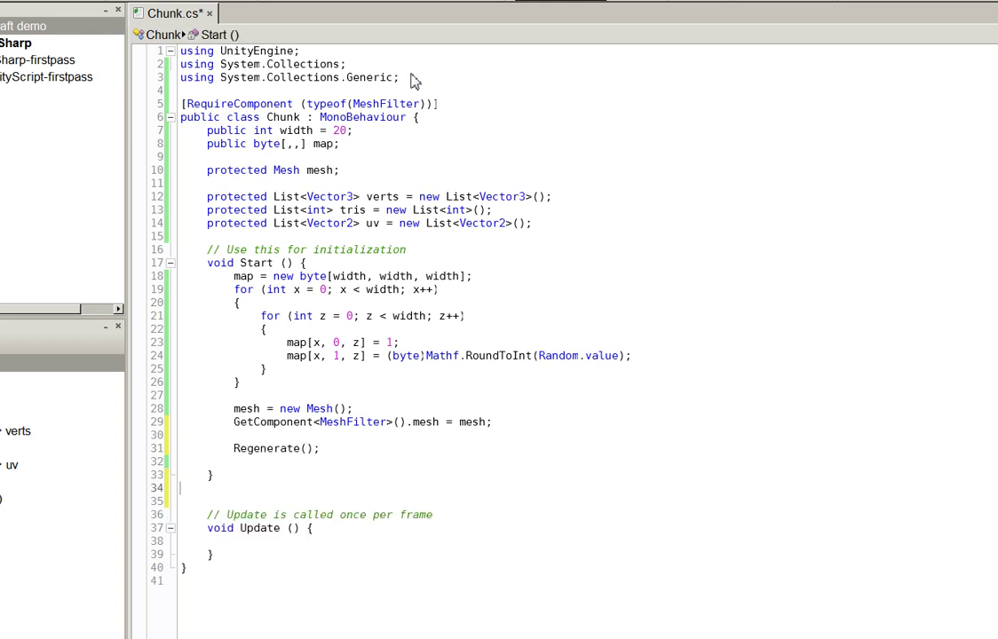
{"action": "key", "text": "Delete"}
- Add an empty public void Regenerate() method below Update and save
{"action": "key", "text": "Down"}
{"action": "key", "text": "Down"}
{"action": "key", "text": "Down"}
{"action": "key", "text": "Down"}
{"action": "key", "text": "End"}
{"action": "key", "text": "Return"}
{"action": "key", "text": "Return"}
{"action": "type", "text": "public void Regenerate() {"}
{"action": "key", "text": "Return"}
{"action": "type", "text": "}"}
{"action": "key", "text": "Up"}
{"action": "key", "text": "End"}
{"action": "key", "text": "Return"}
{"action": "key", "text": "ctrl+s"}
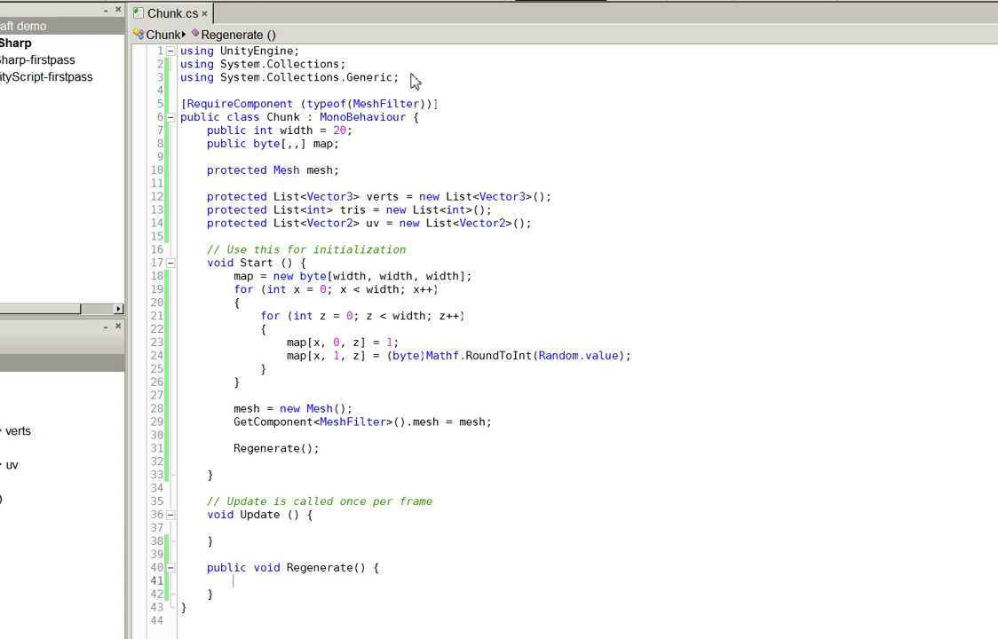
- Make Regenerate call verts.Clear(), tris.Clear() and uv.Clear()
{"action": "type", "text": "verts.Clear();"}
{"action": "key", "text": "Return"}
{"action": "type", "text": "tris.Clear();"}
{"action": "key", "text": "Return"}
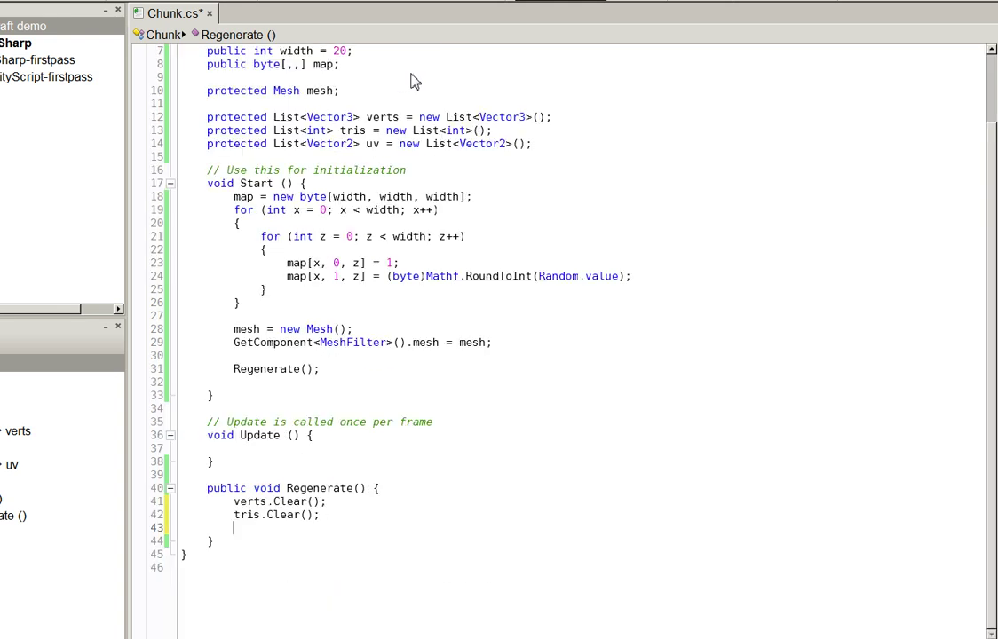
{"action": "type", "text": "uv.clea"}
{"action": "key", "text": "Return"}
{"action": "type", "text": ");"}
{"action": "key", "text": "Return"}
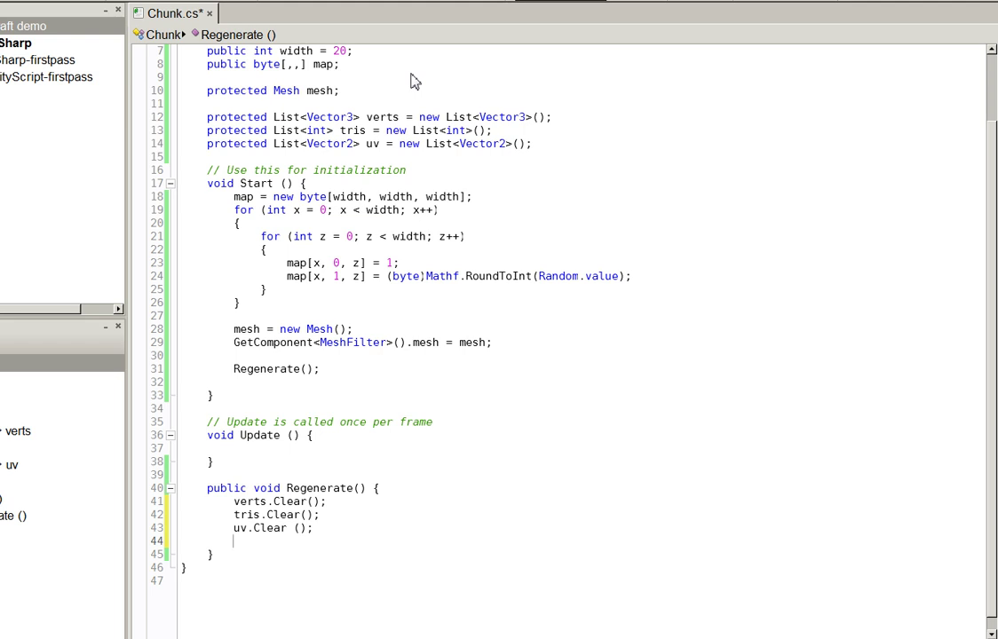
- Assign mesh.triangles = tris.ToArray() at the end of Regenerate
{"action": "type", "text": "mesh.triangles = tris.ToArray();"}
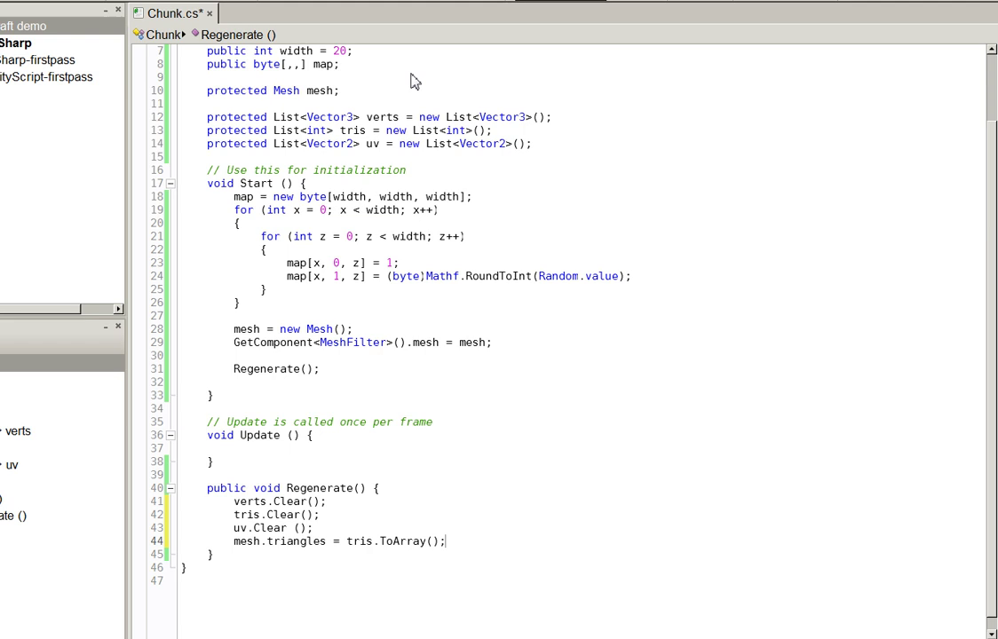
{"action": "key", "text": "Up"}
{"action": "key", "text": "Up"}
{"action": "key", "text": "Left"}
{"action": "key", "text": "Left"}
{"action": "key", "text": "Left"}
{"action": "key", "text": "Down"}
{"action": "key", "text": "Down"}
{"action": "key", "text": "End"}
{"action": "key", "text": "Return"}
{"action": "key", "text": "Return"}
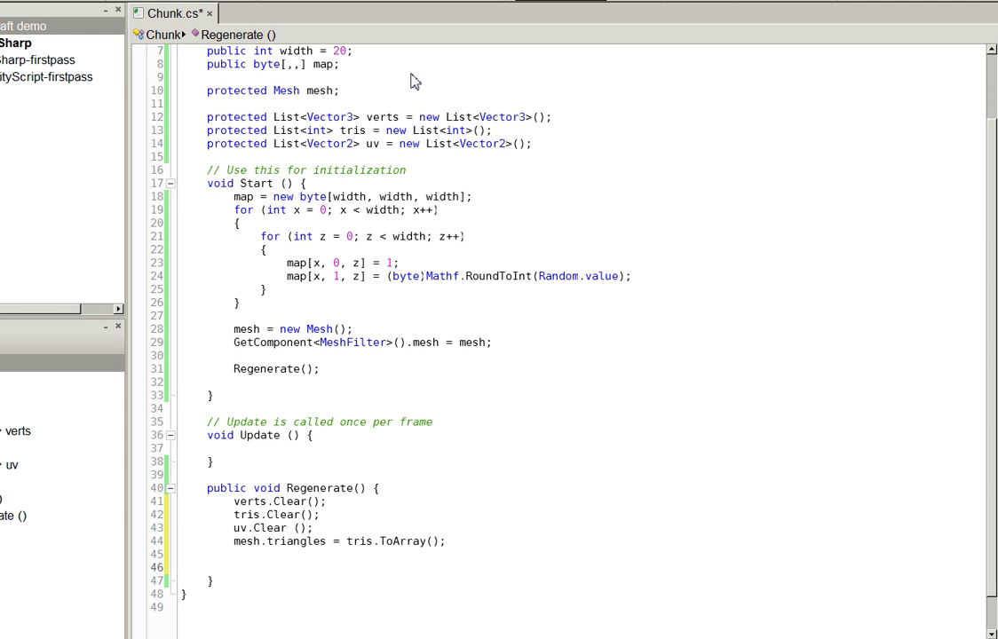
- Paste Start's nested x and z loops into Regenerate and indent them
{"action": "key", "text": "Up"}
{"action": "key", "text": "Up"}
{"action": "key", "text": "Up"}
{"action": "key", "text": "Up"}
{"action": "key", "text": "Up"}
{"action": "key", "text": "Up"}
{"action": "key", "text": "Up"}
{"action": "key", "text": "Up"}
{"action": "key", "text": "Up"}
{"action": "key", "text": "Up"}
{"action": "key", "text": "Up"}
{"action": "key", "text": "Up"}
{"action": "key", "text": "Up"}
{"action": "key", "text": "Up"}
{"action": "key", "text": "Up"}
{"action": "key", "text": "shift+Down"}
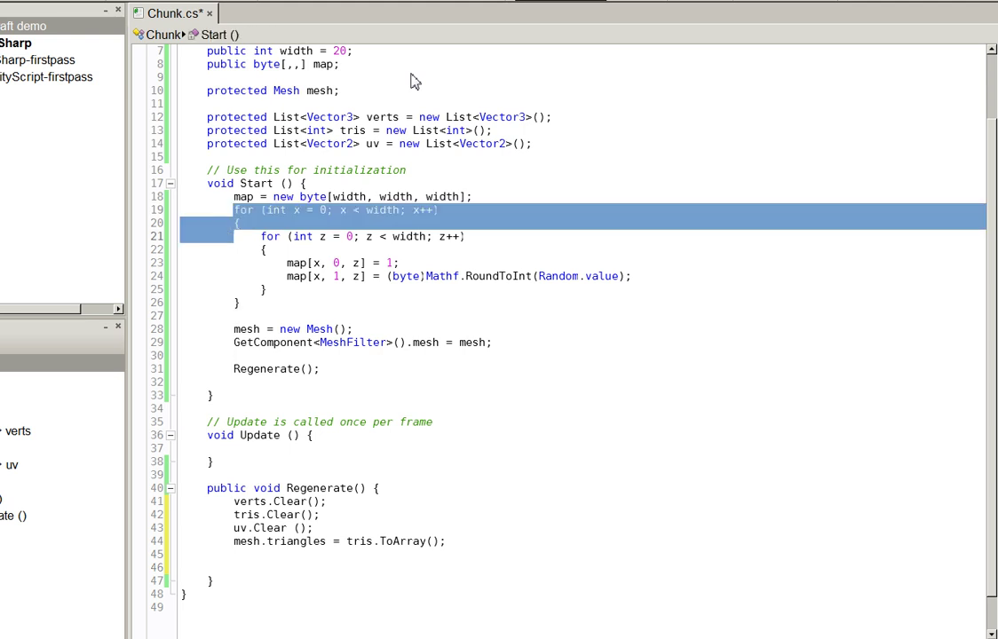
{"action": "key", "text": "shift+Down"}
{"action": "key", "text": "shift+Down"}
{"action": "key", "text": "shift+Down"}
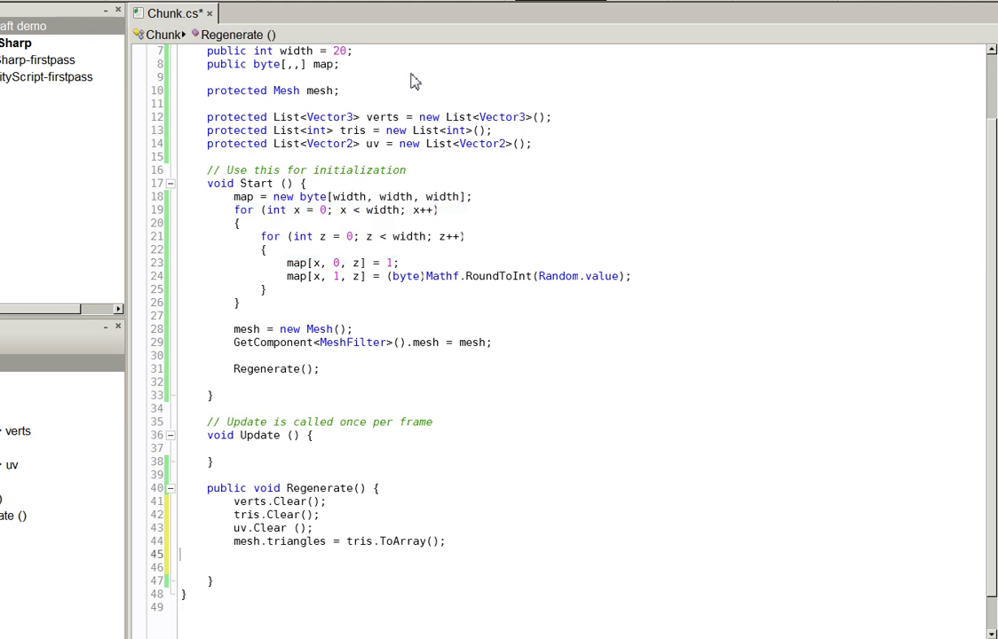
{"action": "key", "text": "ctrl+v"}
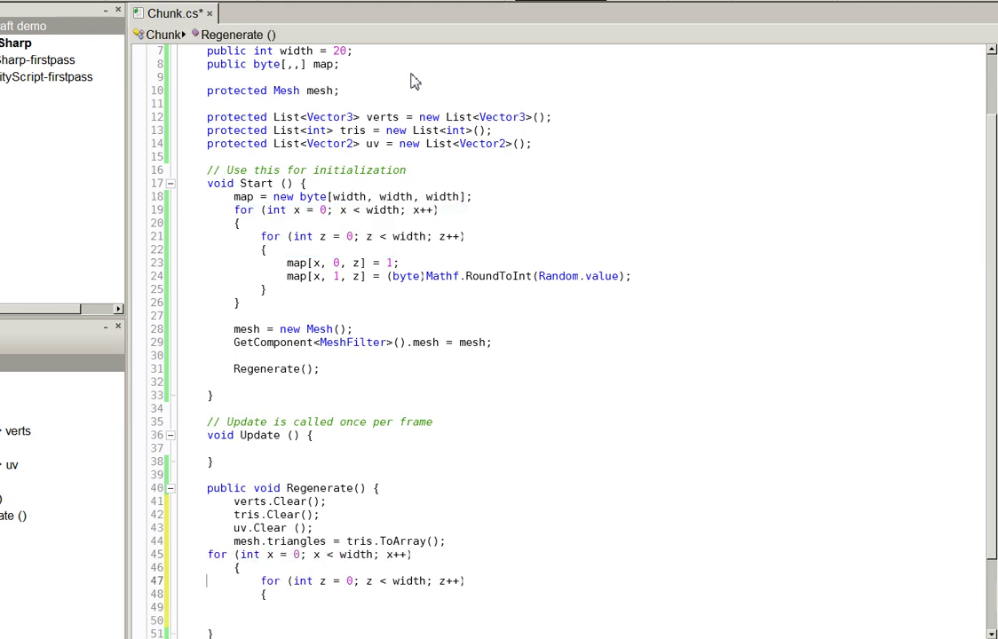
{"action": "key", "text": "Up"}
{"action": "key", "text": "Up"}
{"action": "key", "text": "Tab"}
{"action": "key", "text": "Down"}
{"action": "key", "text": "Down"}
{"action": "key", "text": "Down"}
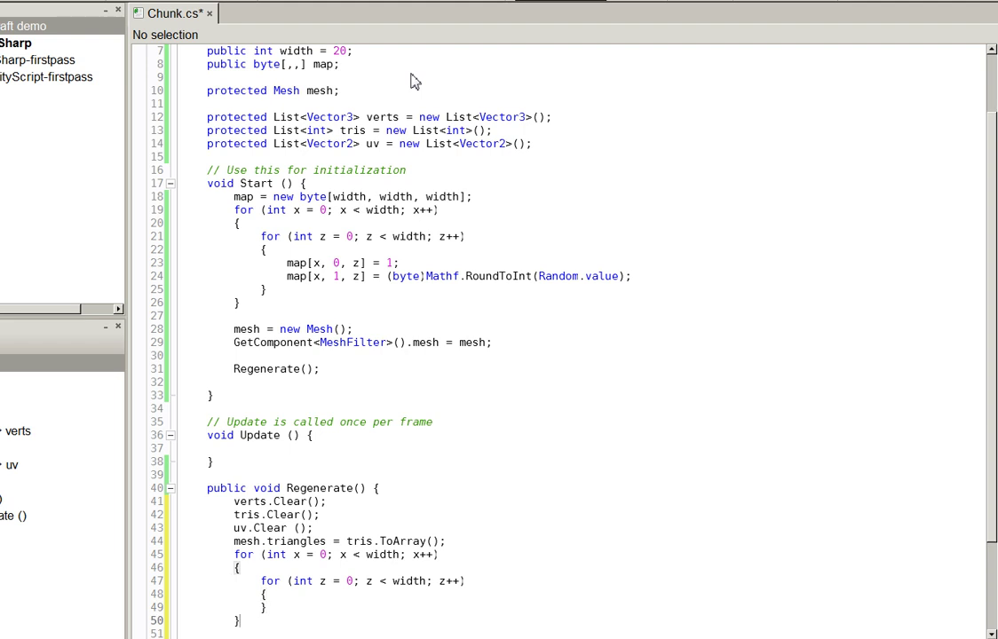
- Wrap the z loop in a new for (int y = 0; y < width; y++) loop
{"action": "key", "text": "Up"}
{"action": "key", "text": "Up"}
{"action": "key", "text": "Up"}
{"action": "key", "text": "End"}
{"action": "key", "text": "Return"}
{"action": "type", "text": "for (int y = 0; y < width; yu+"}
{"action": "key", "text": "BackSpace"}
{"action": "key", "text": "BackSpace"}
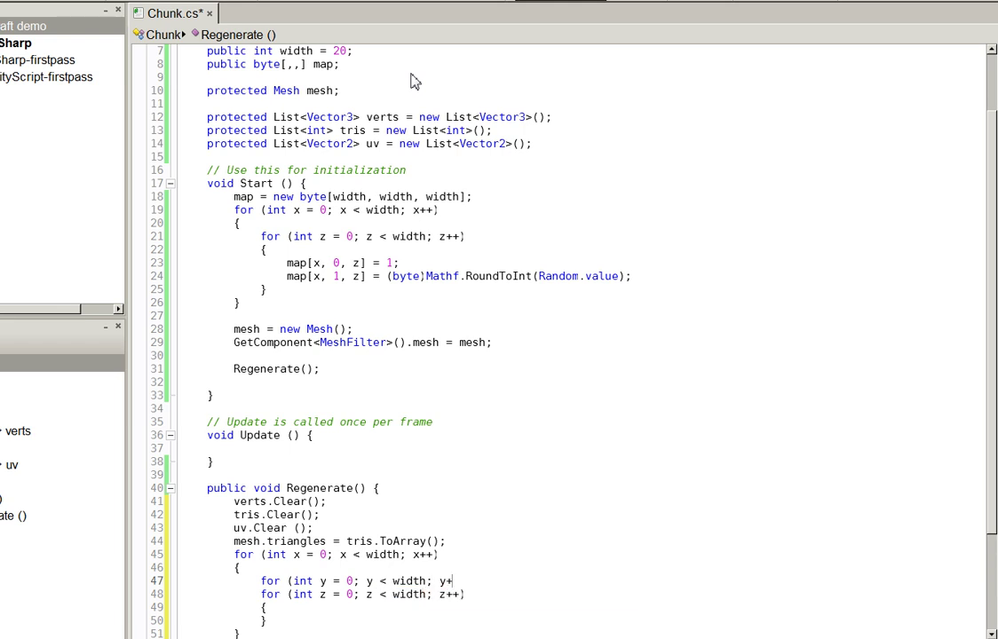
{"action": "type", "text": "++"}
{"action": "key", "text": "Return"}
{"action": "type", "text": "{"}
{"action": "key", "text": "Return"}
{"action": "key", "text": "Delete"}
{"action": "key", "text": "Down"}
{"action": "key", "text": "Tab"}
{"action": "key", "text": "End"}
{"action": "key", "text": "Return"}
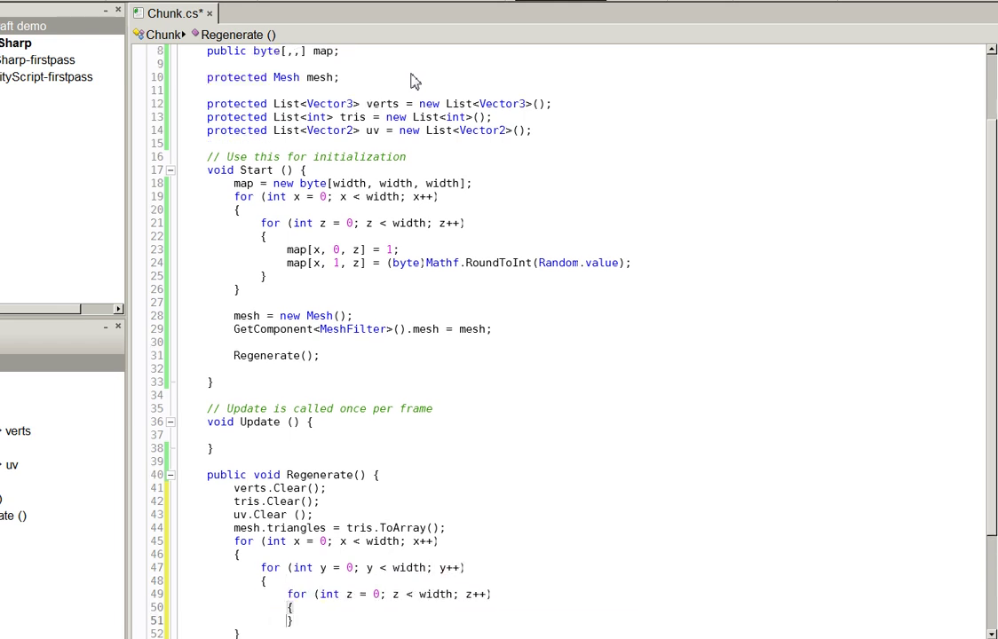
{"action": "type", "text": "}"}
- Inside the z loop, read byte block = map[x,y,z] and continue when block is 0
{"action": "key", "text": "Up"}
{"action": "key", "text": "End"}
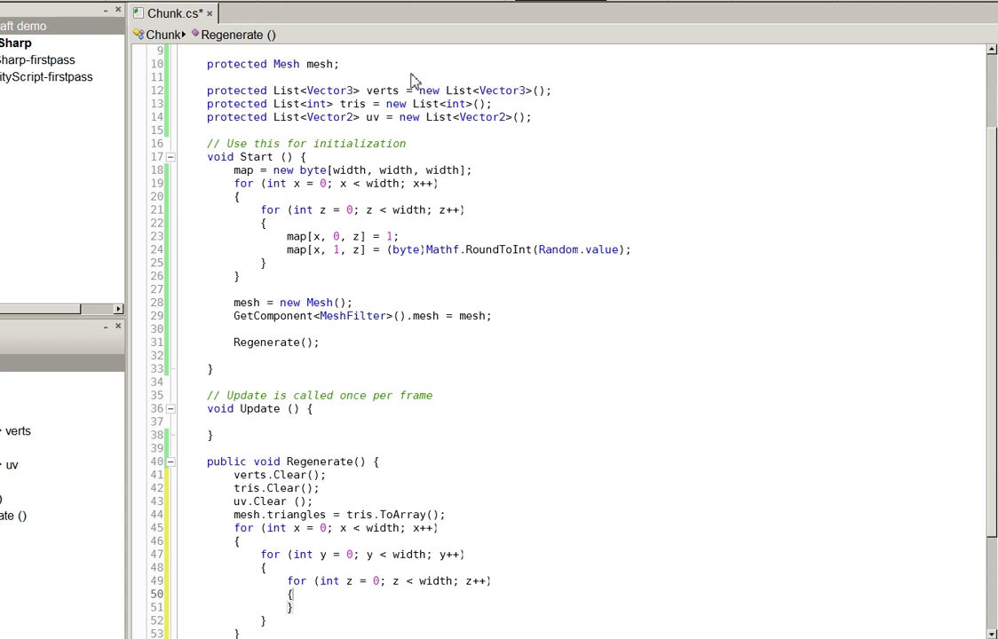
{"action": "key", "text": "Return"}
{"action": "key", "text": "Return"}
{"action": "key", "text": "Return"}
{"action": "key", "text": "Up"}
{"action": "type", "text": "byte block = map[x,y,z];"}
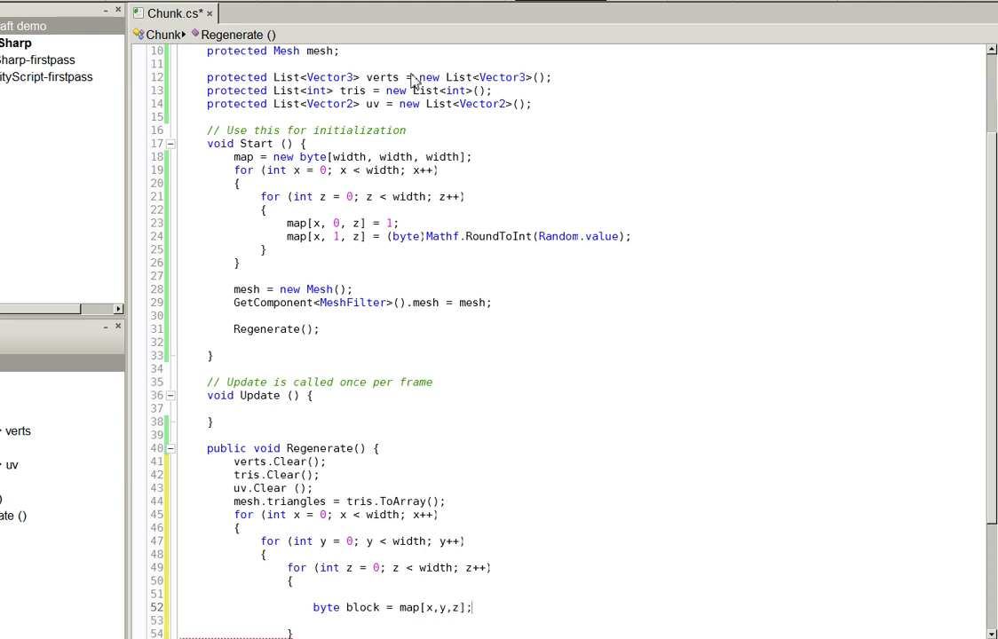
{"action": "scroll", "coordinate": [474, 224], "scroll_direction": "down", "scroll_amount": 3}
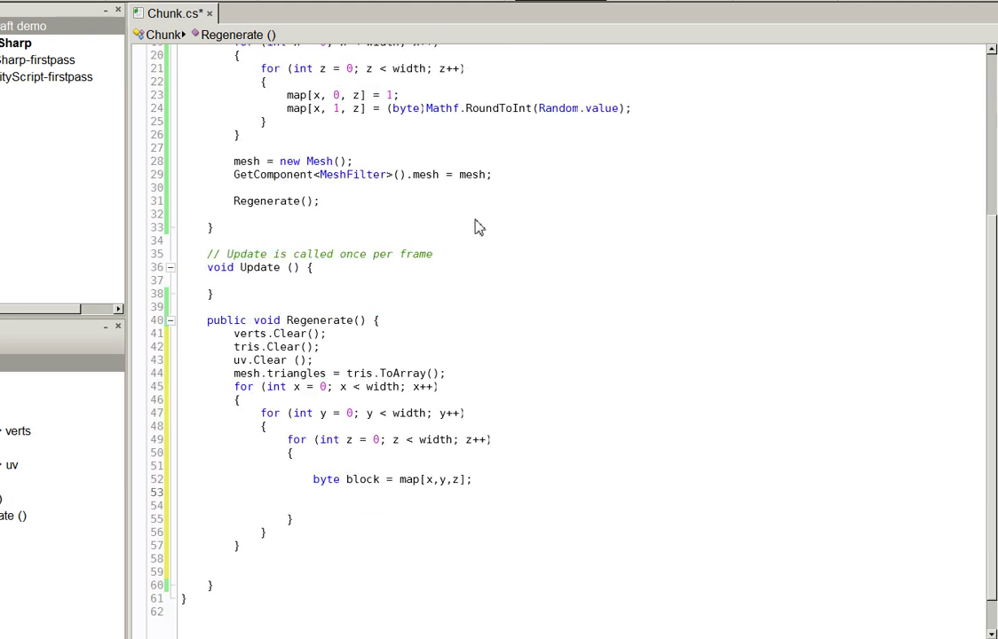
{"action": "type", "text": "if (block == 0) continue;"}
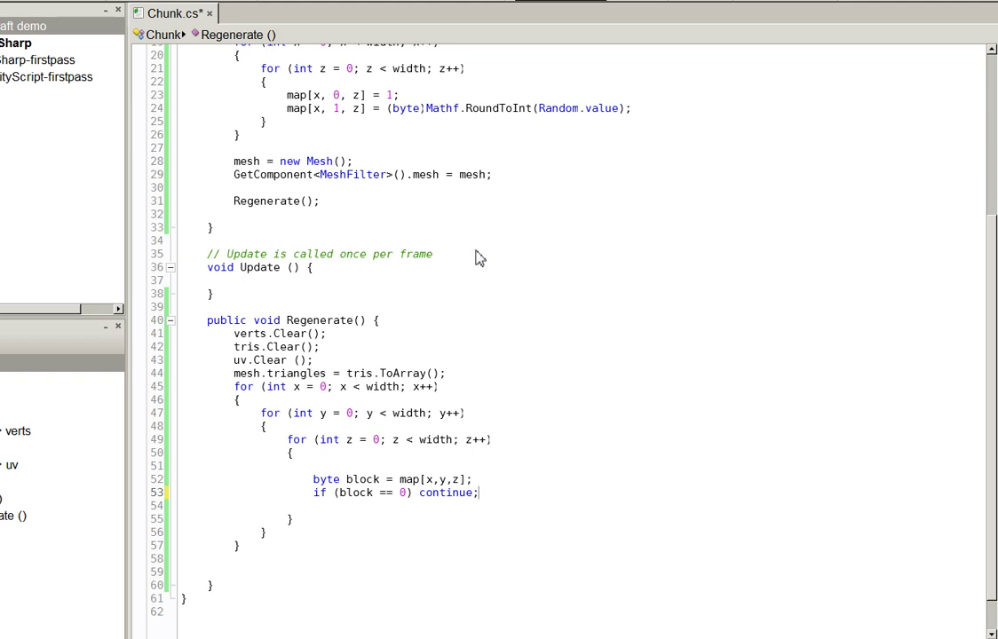
{"action": "key", "text": "Return"}
{"action": "key", "text": "Return"}
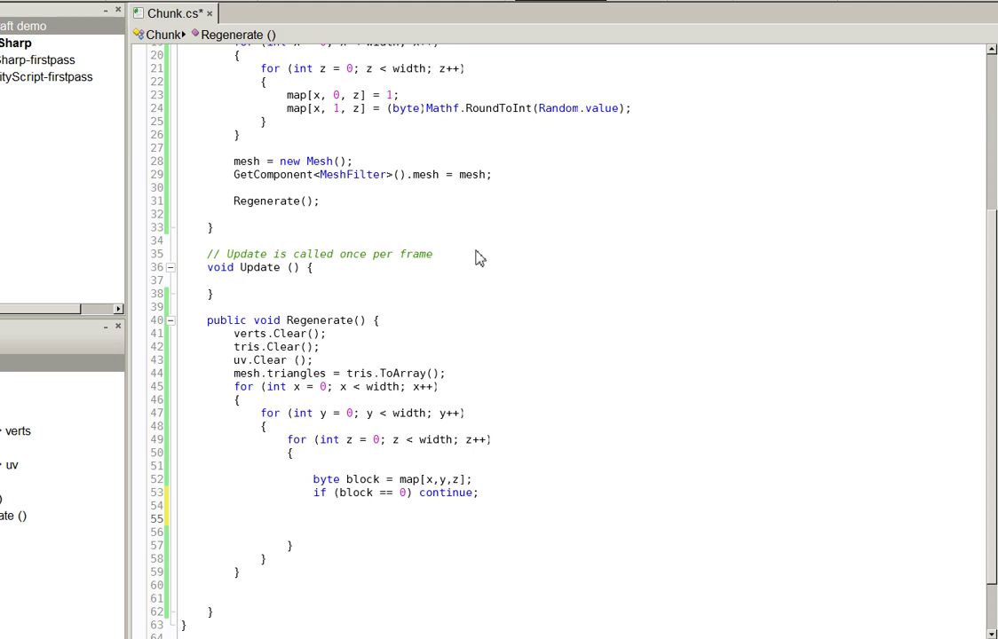
- Add a public bool IsTransparent(int x, int y, int z) method below Update
{"action": "left_click", "coordinate": [379, 306]}
{"action": "key", "text": "Return"}
{"action": "type", "text": "public bool "}
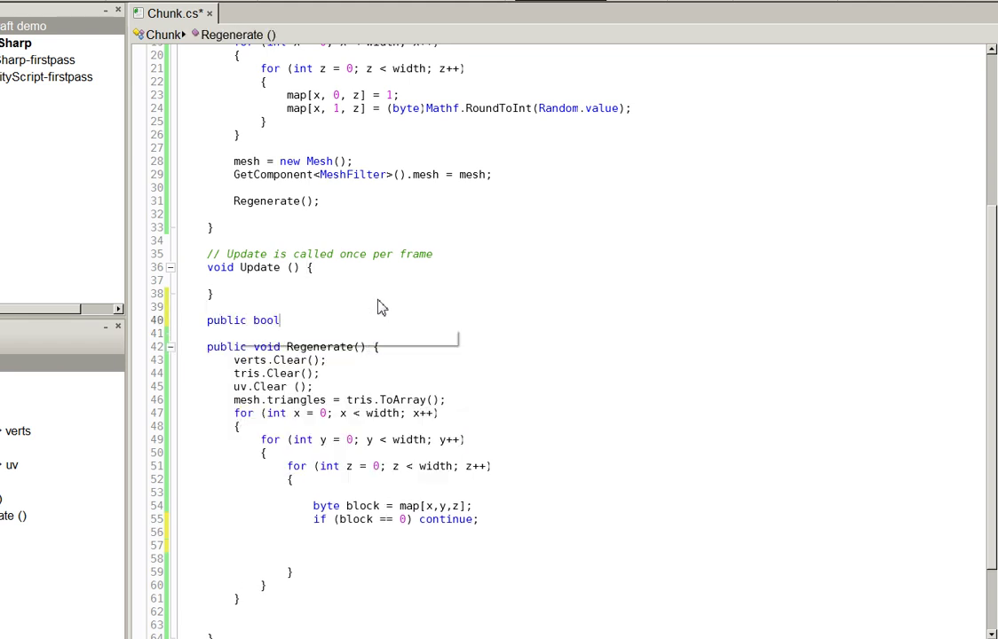
{"action": "type", "text": "IsTransparent(int x, int y int x"}
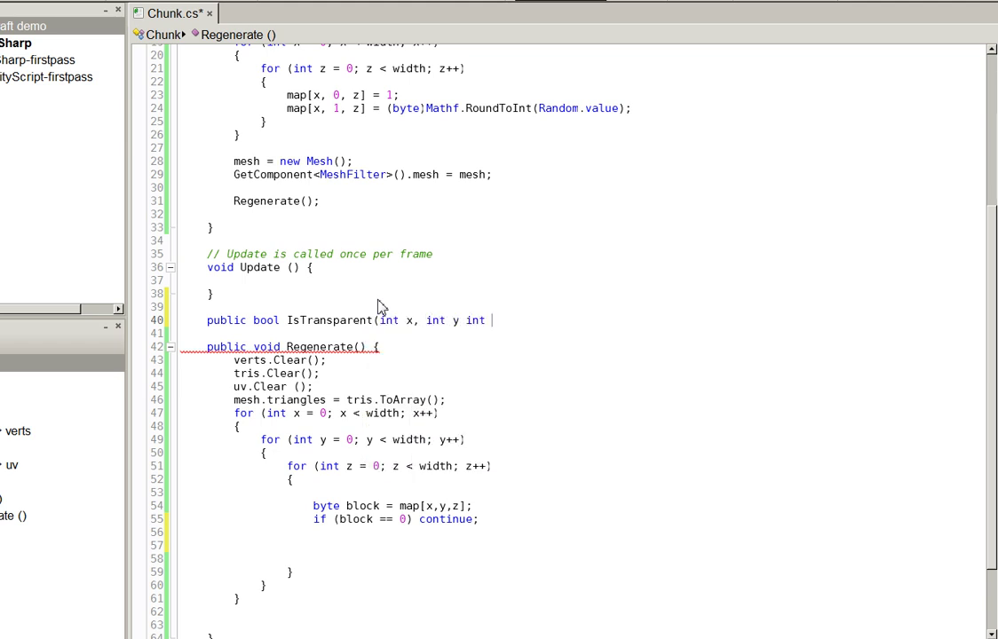
{"action": "type", "text": ","}
{"action": "key", "text": "End"}
{"action": "type", "text": "z);"}
{"action": "key", "text": "BackSpace"}
{"action": "key", "text": "Return"}
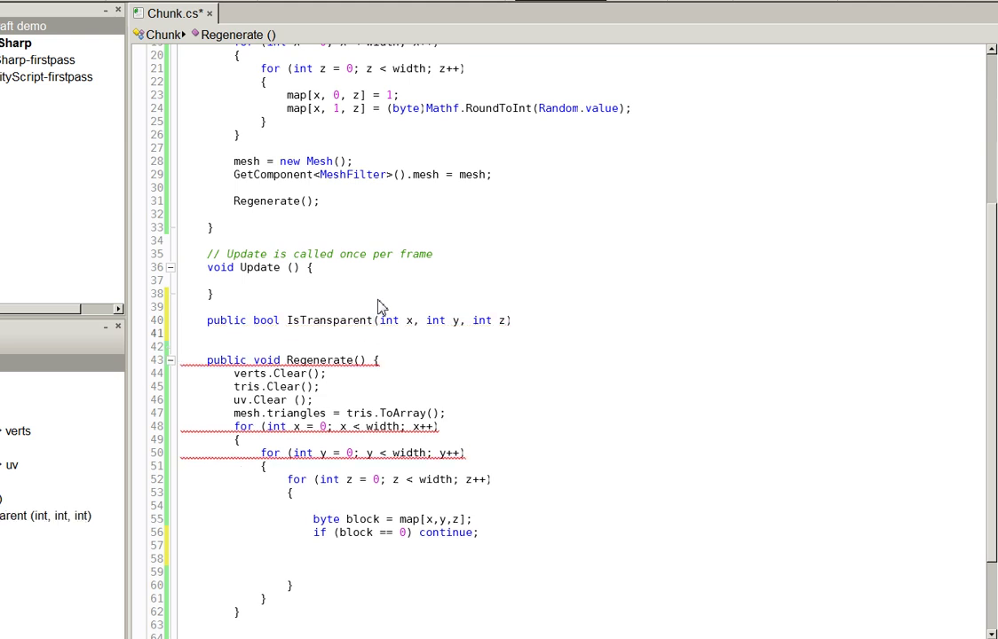
{"action": "type", "text": "{"}
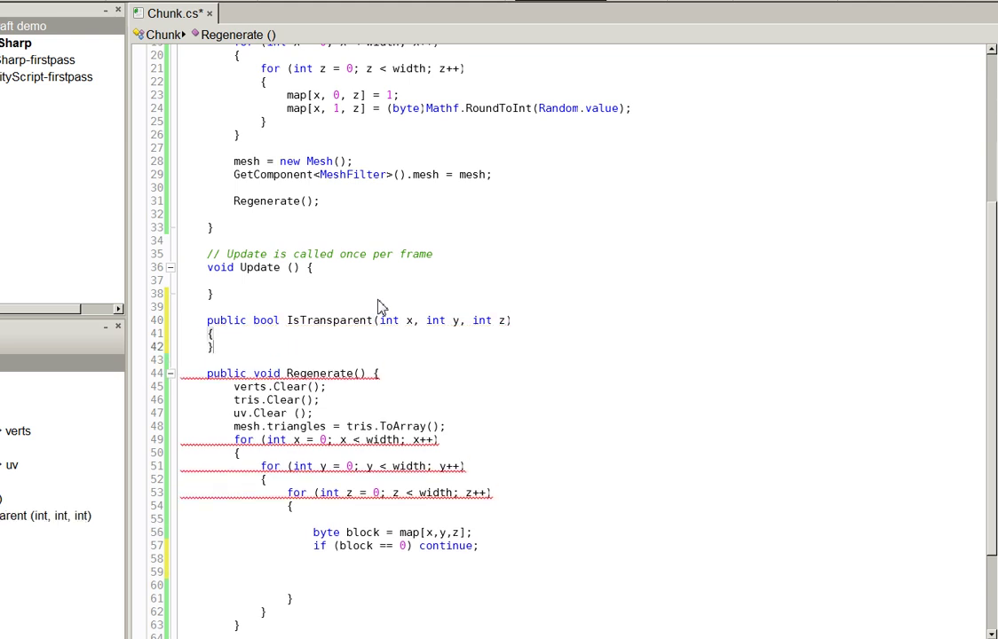
{"action": "key", "text": "Return"}
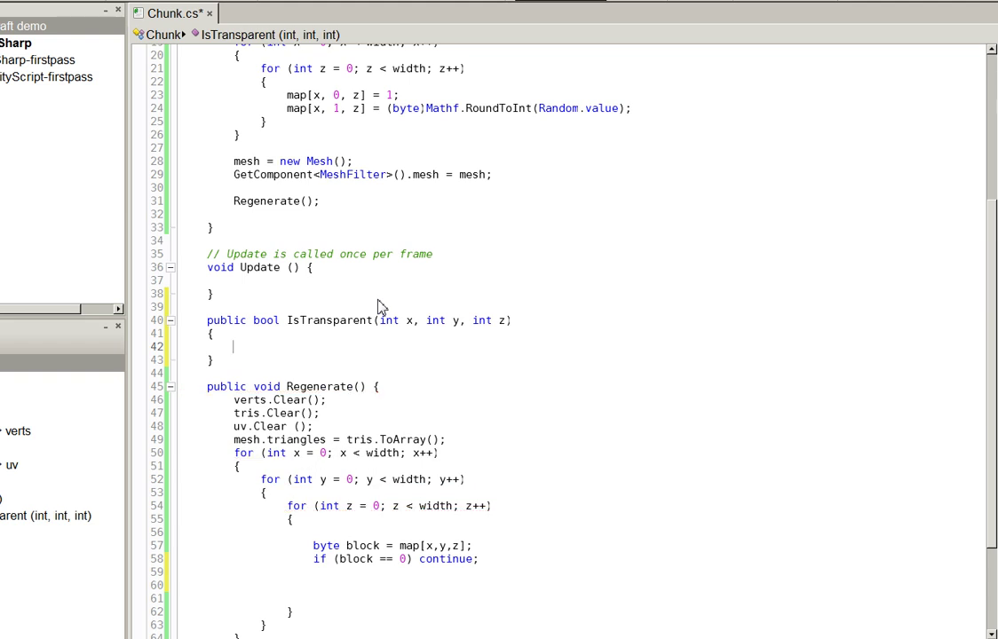
- Make IsTransparent return true when x, y or z is below 0 or at least width
{"action": "type", "text": "if ((x< 0) || (y < 0) || (z < 0) || (x > ="}
{"action": "key", "text": "BackSpace"}
{"action": "key", "text": "BackSpace"}
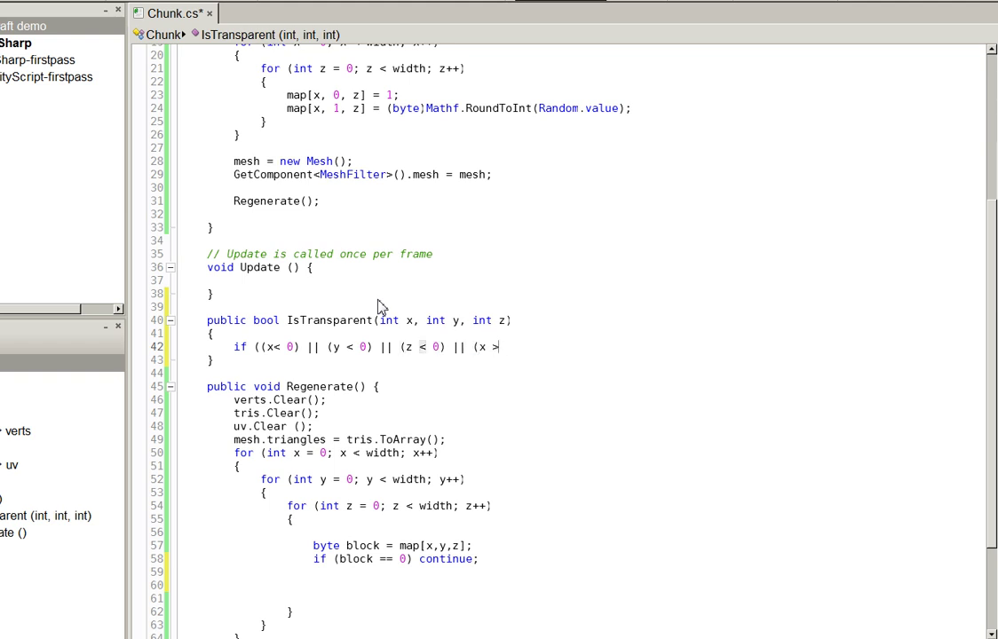
{"action": "type", "text": "= width) || (y >= width) || (z >= width)) trans"}
{"action": "key", "text": "Return"}
{"action": "key", "text": "ctrl+shift+Left"}
{"action": "type", "text": "return false;"}
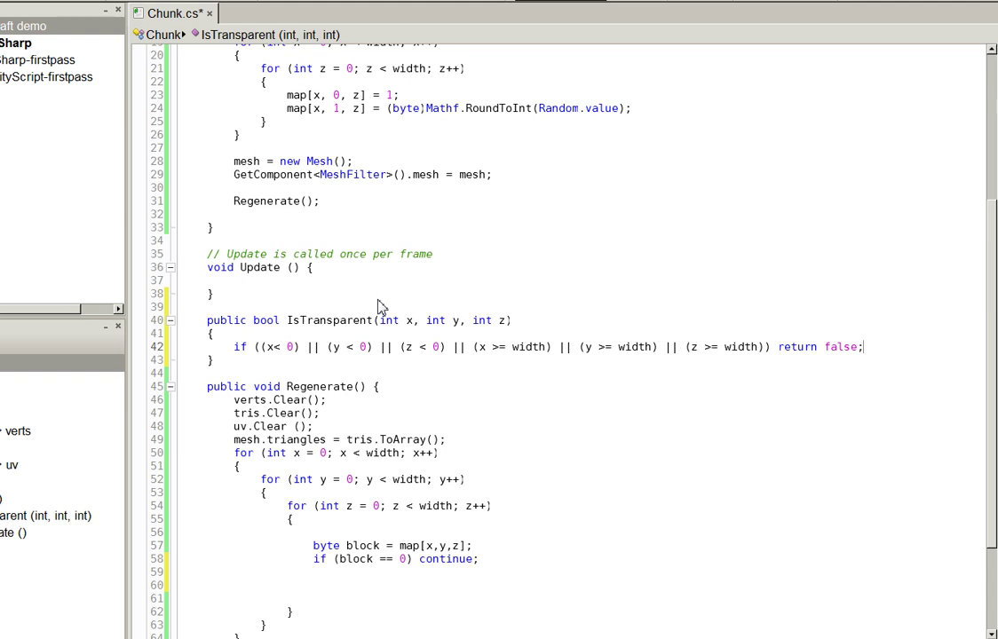
{"action": "key", "text": "ctrl+shift+Left"}
{"action": "type", "text": "true"}
{"action": "key", "text": "Return"}
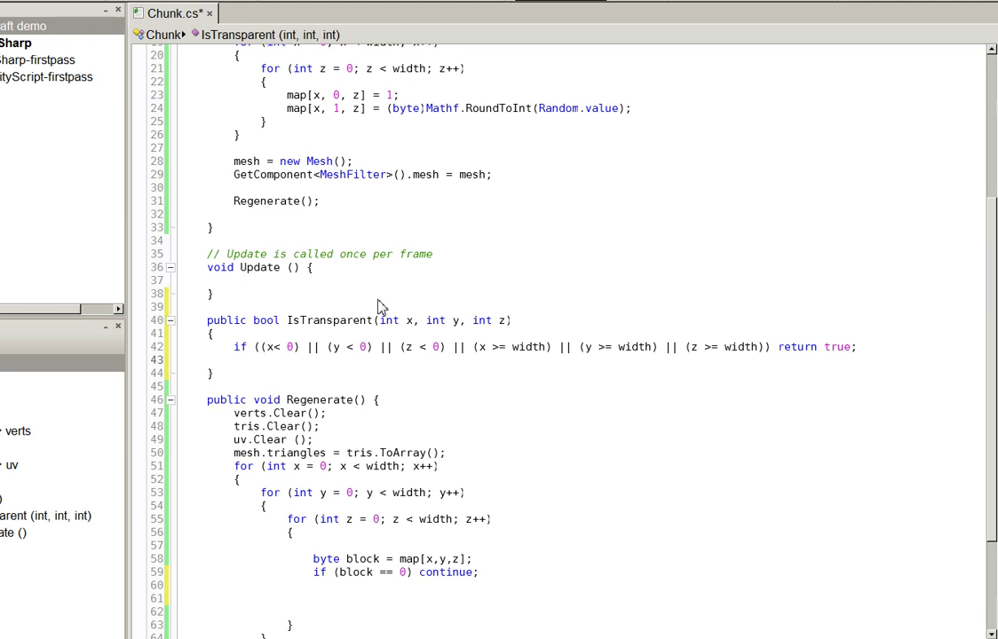
- Otherwise return map[x,y,z] == 0, and save Chunk.cs
{"action": "type", "text": "return bloc"}
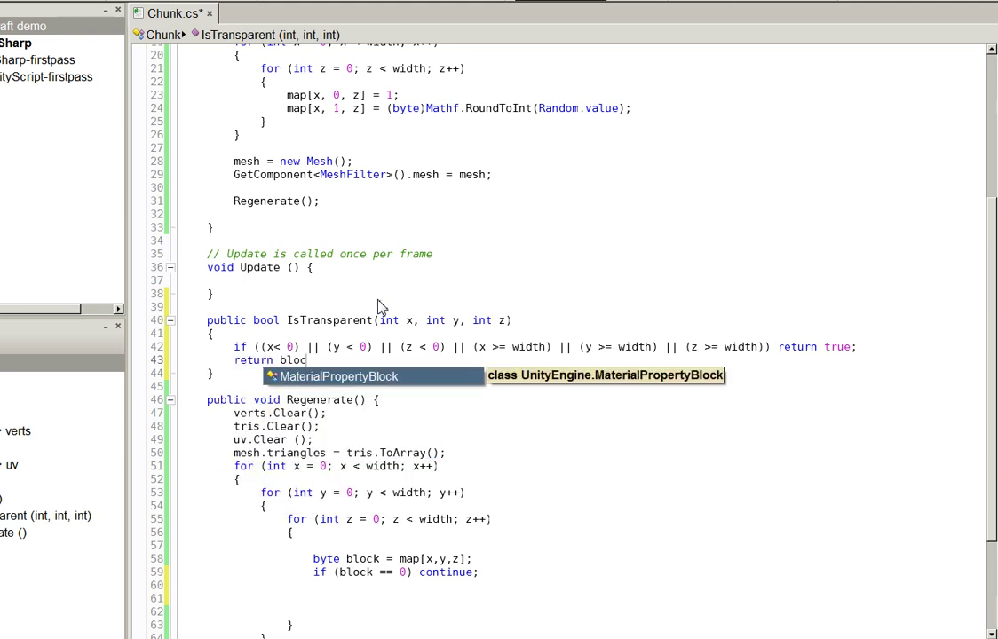
{"action": "key", "text": "ctrl+shift+Left"}
{"action": "key", "text": "BackSpace"}
{"action": "type", "text": "map[x,y,z] == 0;"}
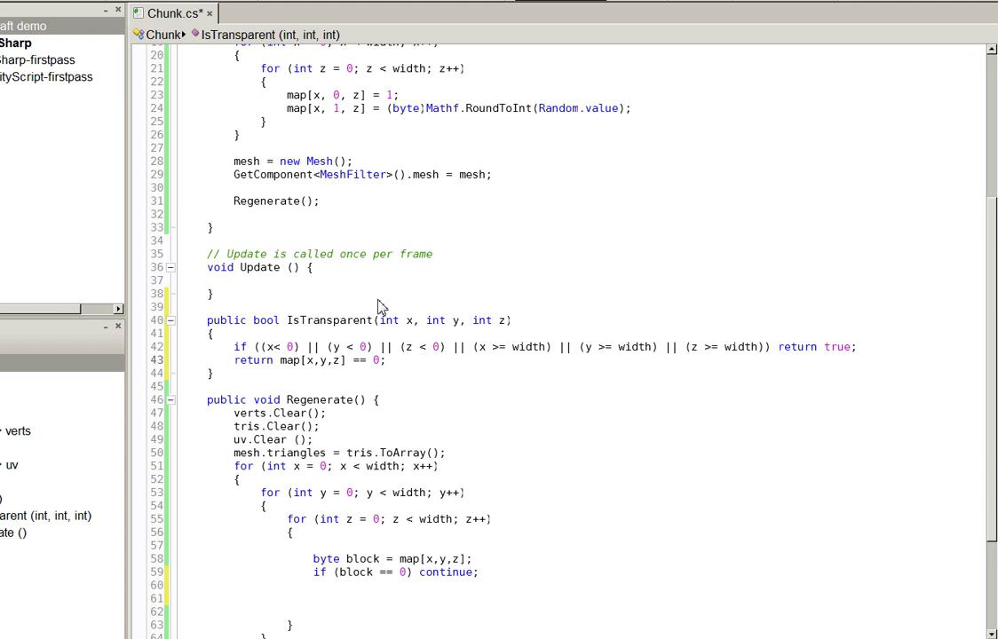
{"action": "key", "text": "ctrl+s"}
{"action": "key", "text": "Down"}
{"action": "key", "text": "Down"}
- Call DrawBrick(x, y, z, block); inside Regenerate's innermost loop
{"action": "key", "text": "Down"}
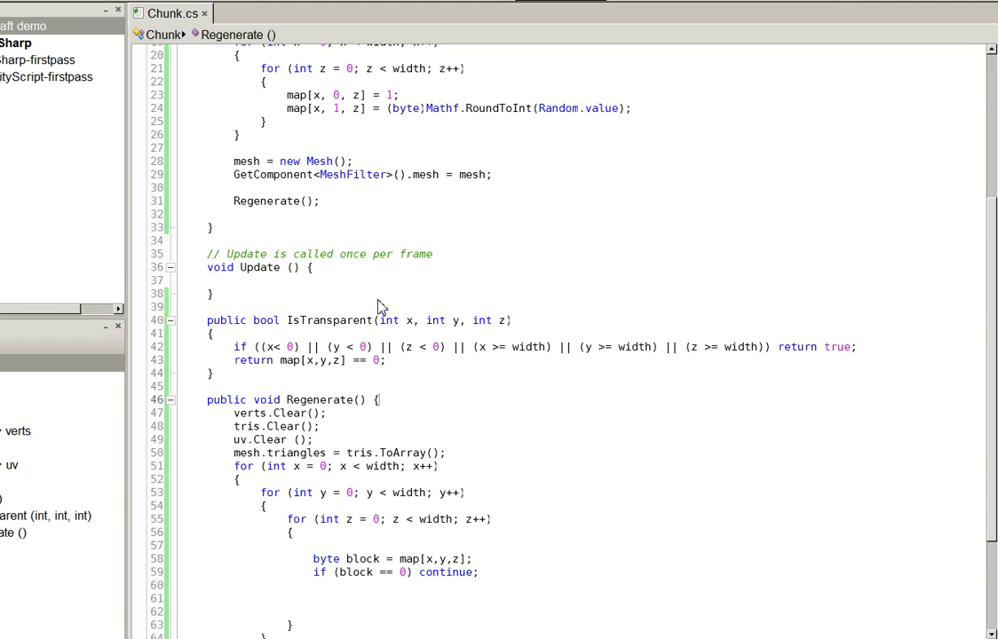
{"action": "key", "text": "Down"}
{"action": "key", "text": "Down"}
{"action": "key", "text": "Down"}
{"action": "key", "text": "Down"}
{"action": "key", "text": "Down"}
{"action": "key", "text": "Down"}
{"action": "key", "text": "Down"}
{"action": "key", "text": "Down"}
{"action": "key", "text": "Down"}
{"action": "type", "text": "if ("}
{"action": "key", "text": "BackSpace"}
{"action": "key", "text": "BackSpace"}
{"action": "key", "text": "BackSpace"}
{"action": "key", "text": "BackSpace"}
{"action": "scroll", "coordinate": [410, 384], "scroll_direction": "down", "scroll_amount": 3}
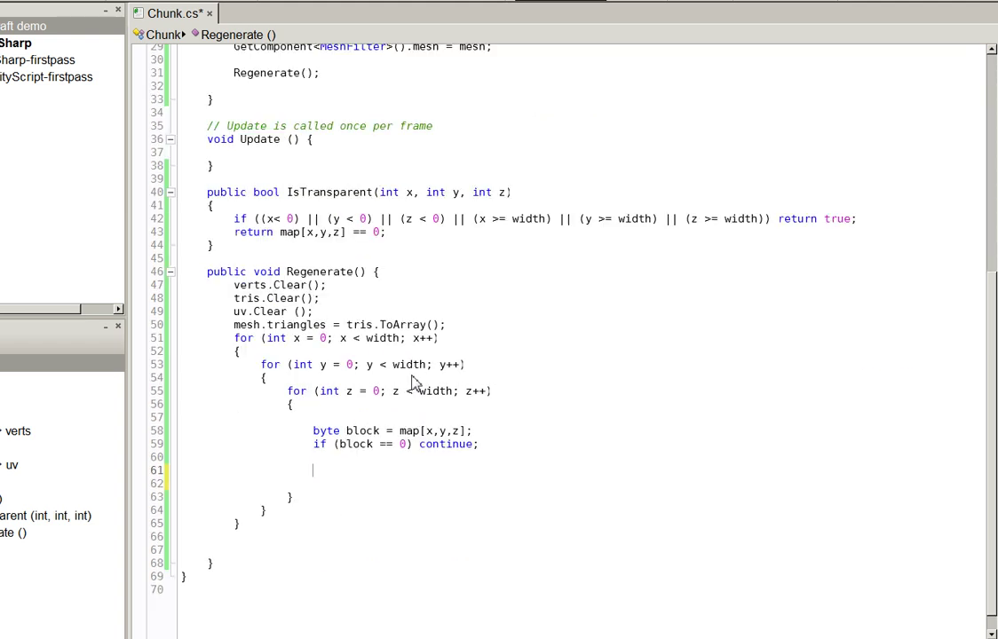
{"action": "type", "text": "DrawBrick(x, y, z, block);"}
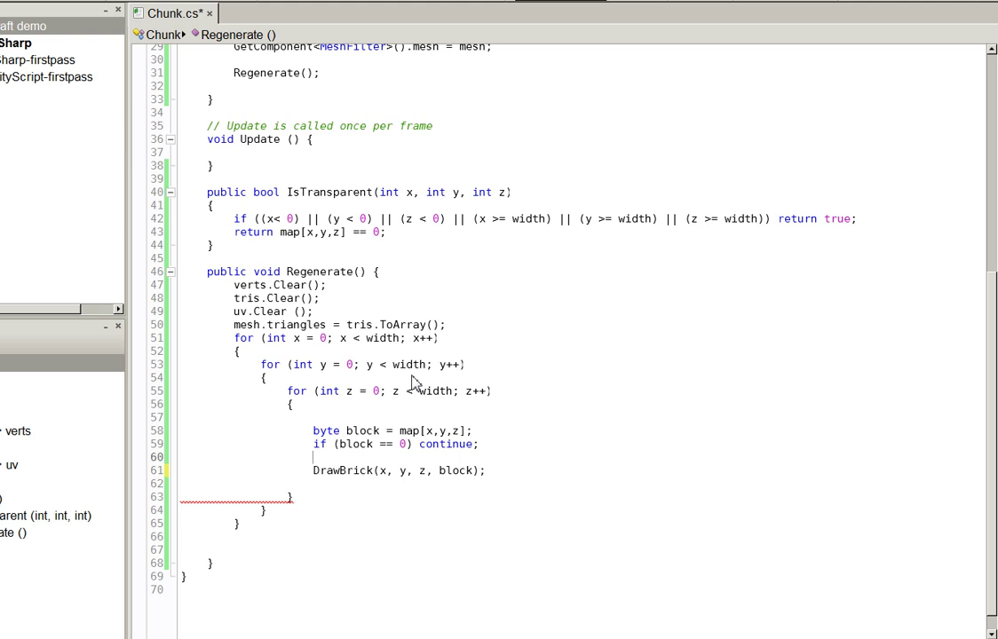
- Delete the two extra blank lines at the end of Regenerate
{"action": "key", "text": "Down"}
{"action": "key", "text": "Down"}
{"action": "key", "text": "Down"}
{"action": "key", "text": "Up"}
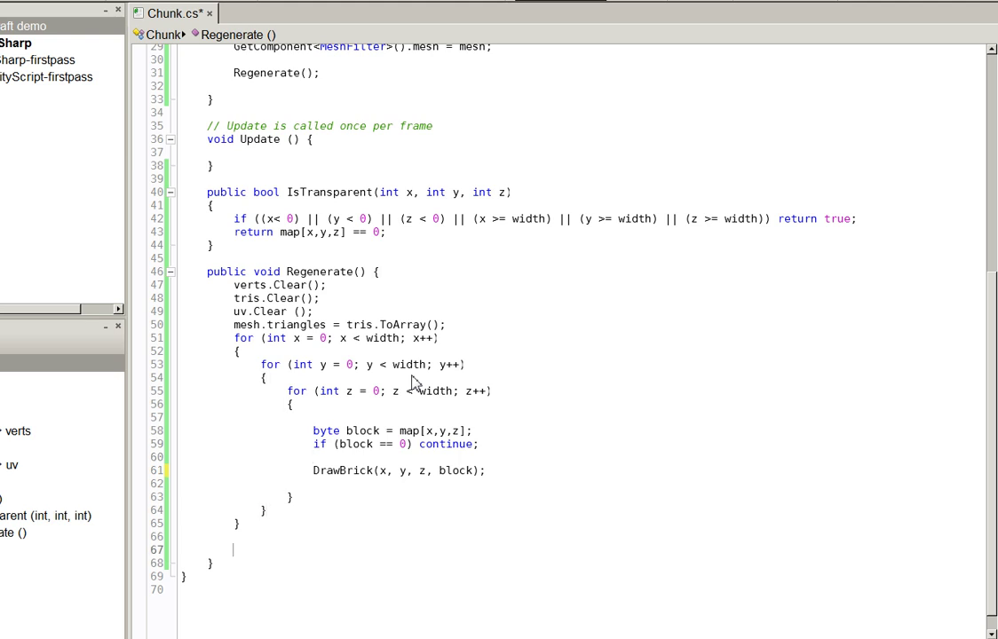
{"action": "key", "text": "BackSpace"}
{"action": "key", "text": "BackSpace"}
- Declare an empty public void DrawBrick(int x, int y, int z, byte block) method below Update
{"action": "key", "text": "Up"}
{"action": "key", "text": "Up"}
{"action": "key", "text": "Up"}
{"action": "key", "text": "Return"}
{"action": "key", "text": "Return"}
{"action": "type", "text": "p"}
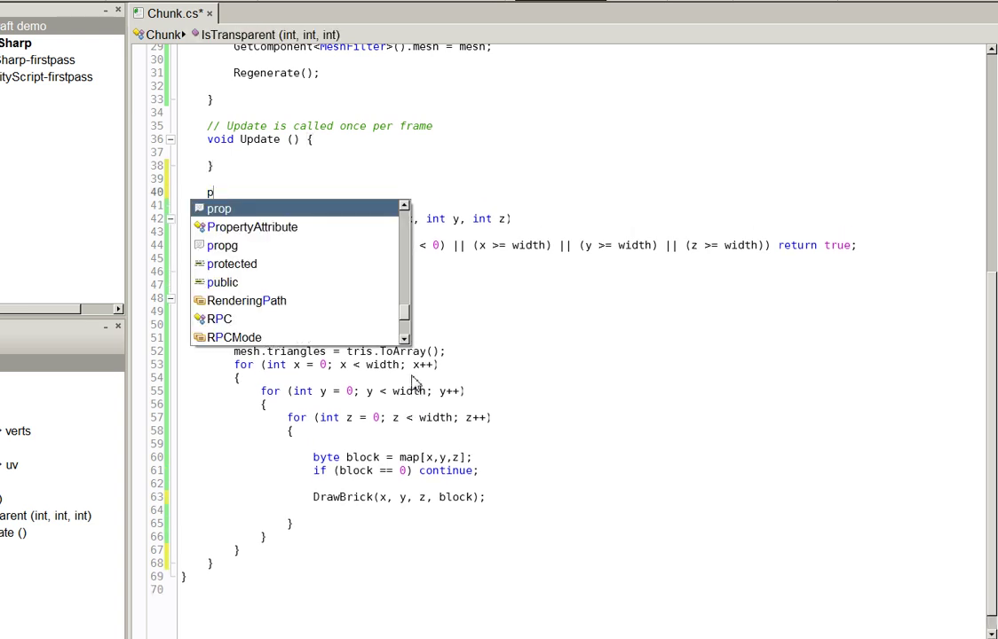
{"action": "type", "text": "ublic void DrawBrick(int x, in"}
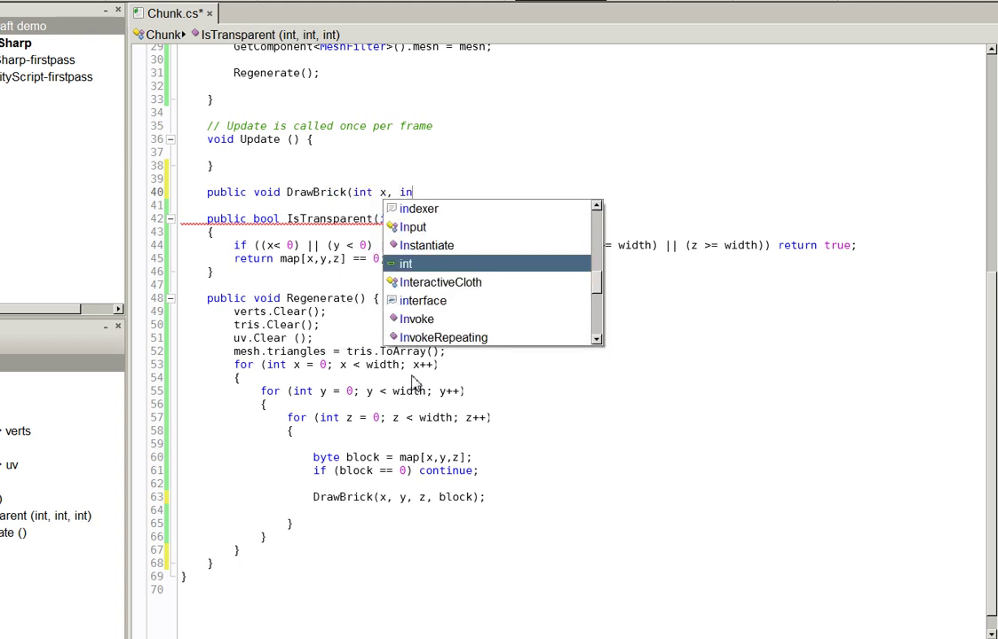
{"action": "type", "text": "t y, int z, byte block)"}
{"action": "key", "text": "Return"}
{"action": "type", "text": "{"}
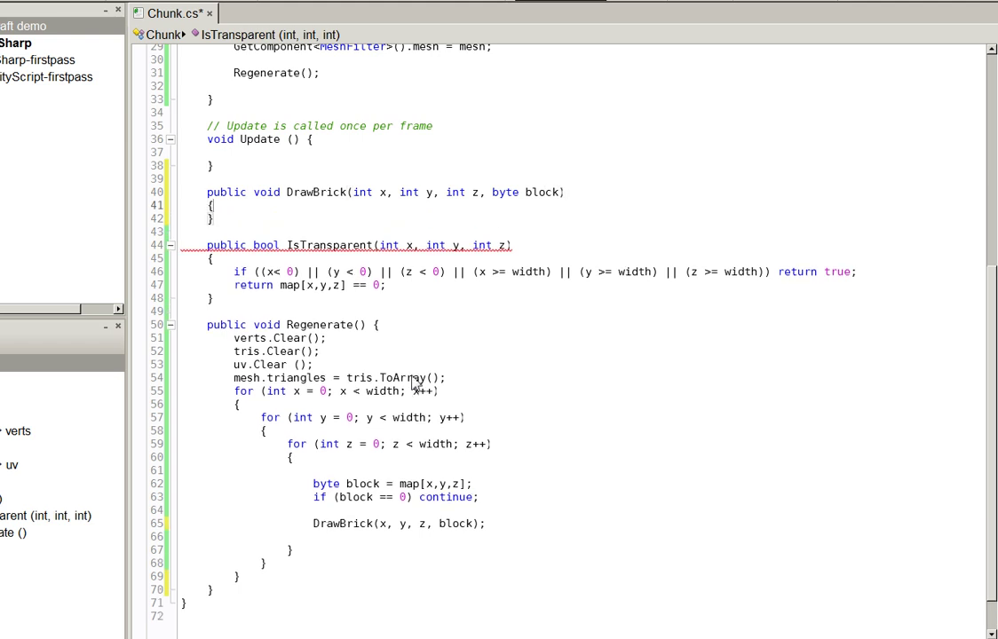
{"action": "key", "text": "Return"}
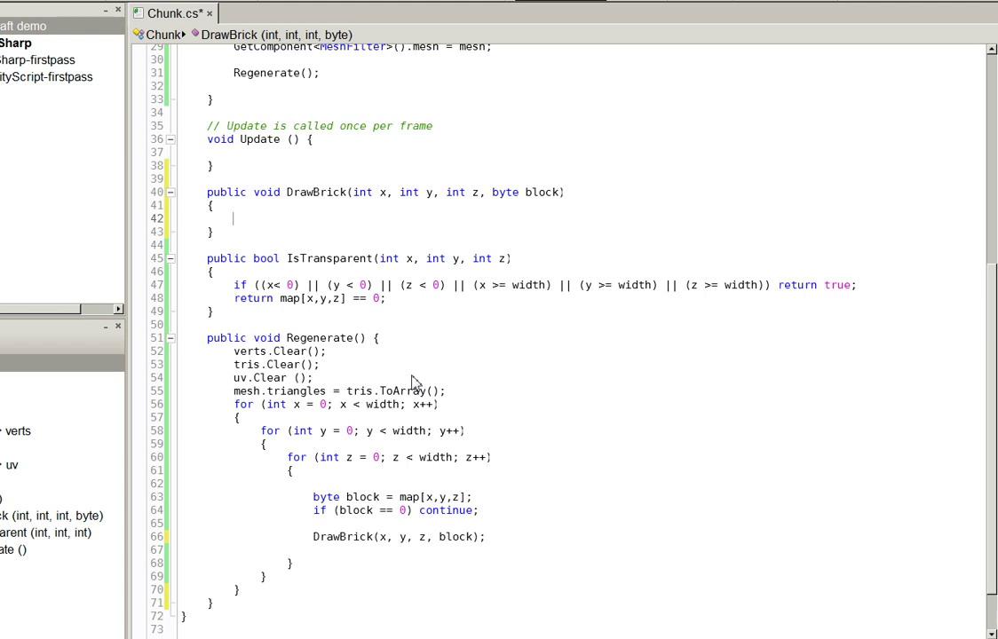
- In DrawBrick, set Vector3 start = new Vector3(x, y, z) and declare Vector3 offset1, offset2
{"action": "type", "text": "Vectro"}
{"action": "key", "text": "BackSpace"}
{"action": "key", "text": "BackSpace"}
{"action": "type", "text": "or3 corn"}
{"action": "key", "text": "BackSpace"}
{"action": "key", "text": "BackSpace"}
{"action": "key", "text": "BackSpace"}
{"action": "type", "text": "start = new Vector3(x, y, z);"}
{"action": "key", "text": "Return"}
{"action": "type", "text": "Vector3 d"}
{"action": "key", "text": "BackSpace"}
{"action": "type", "text": "offset1"}
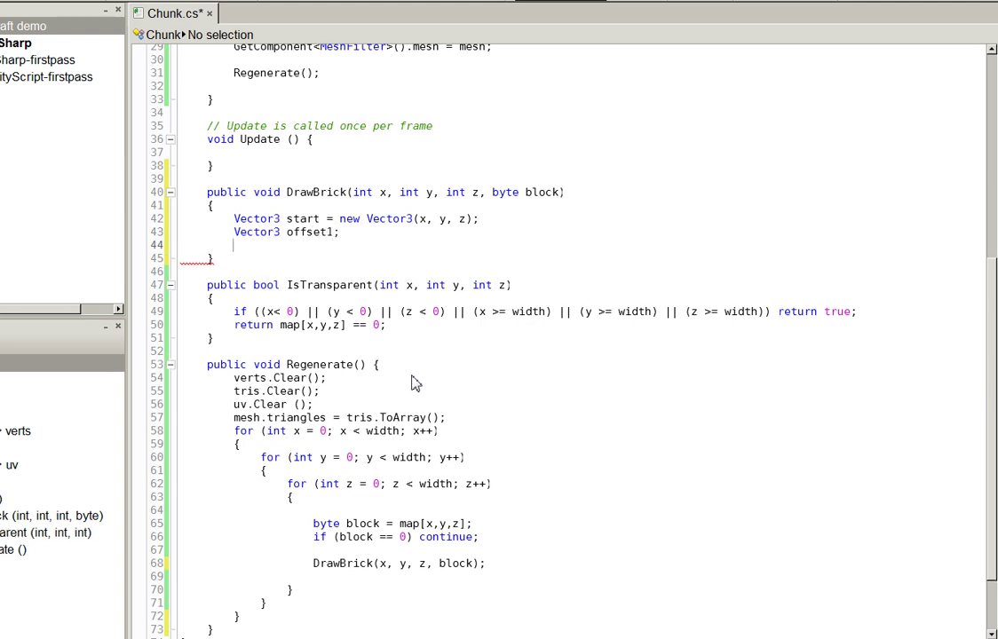
{"action": "type", "text": ", offset"}
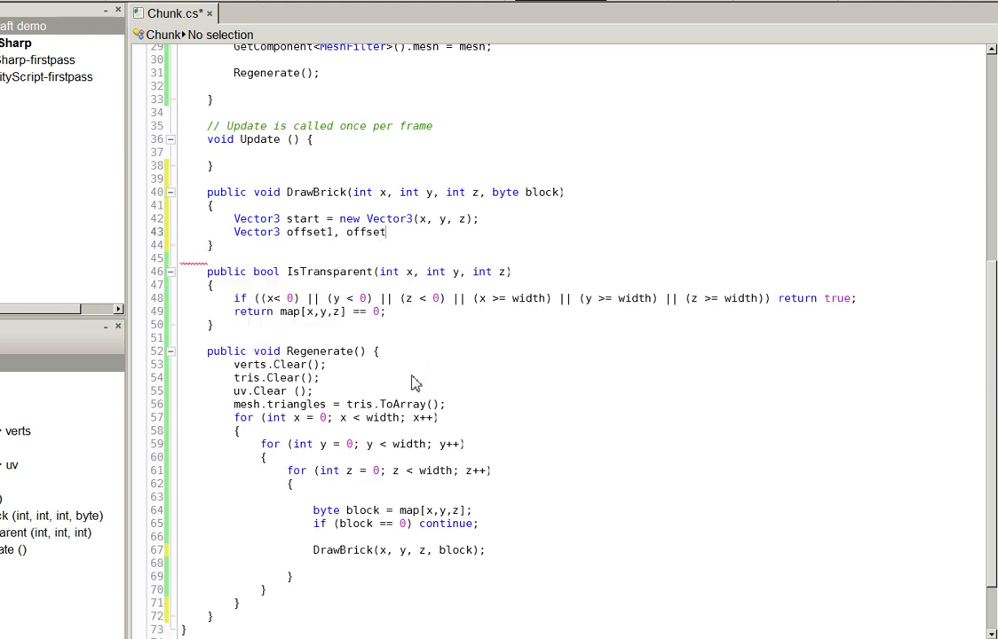
{"action": "type", "text": "2;"}
- Open an empty if (IsTransparent(x, y - 1, z)) block below the offset declaration
{"action": "key", "text": "Return"}
{"action": "key", "text": "Return"}
{"action": "key", "text": "Return"}
{"action": "key", "text": "Up"}
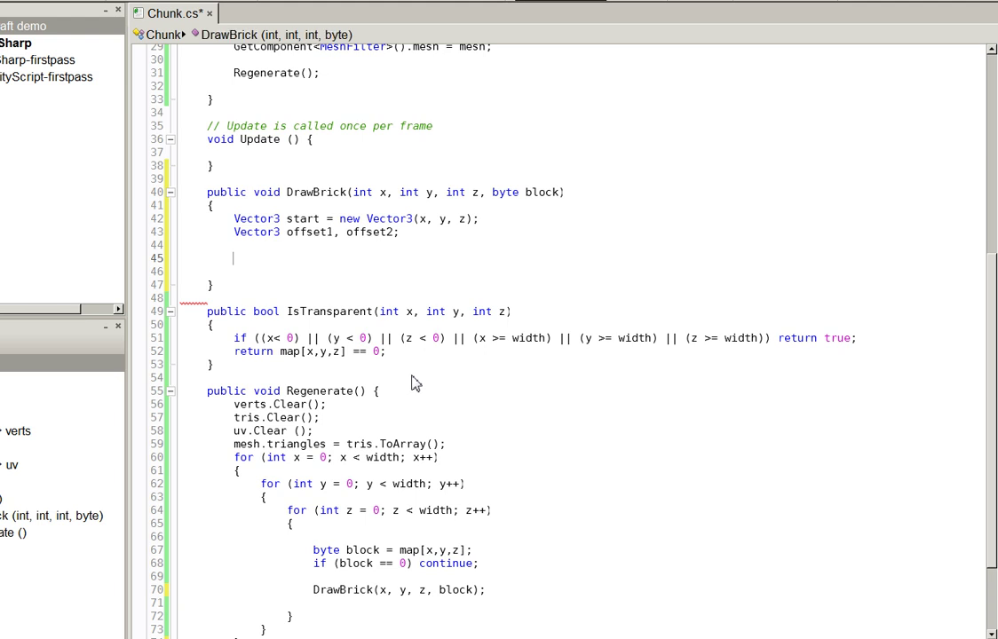
{"action": "type", "text": "if"}
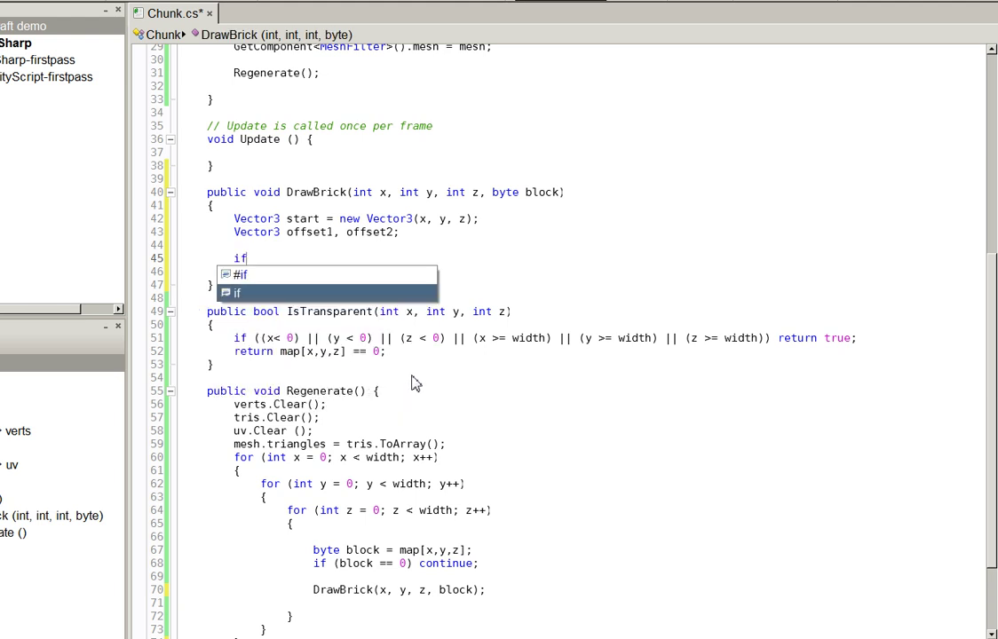
{"action": "type", "text": " (IsT"}
{"action": "key", "text": "Return"}
{"action": "type", "text": "("}
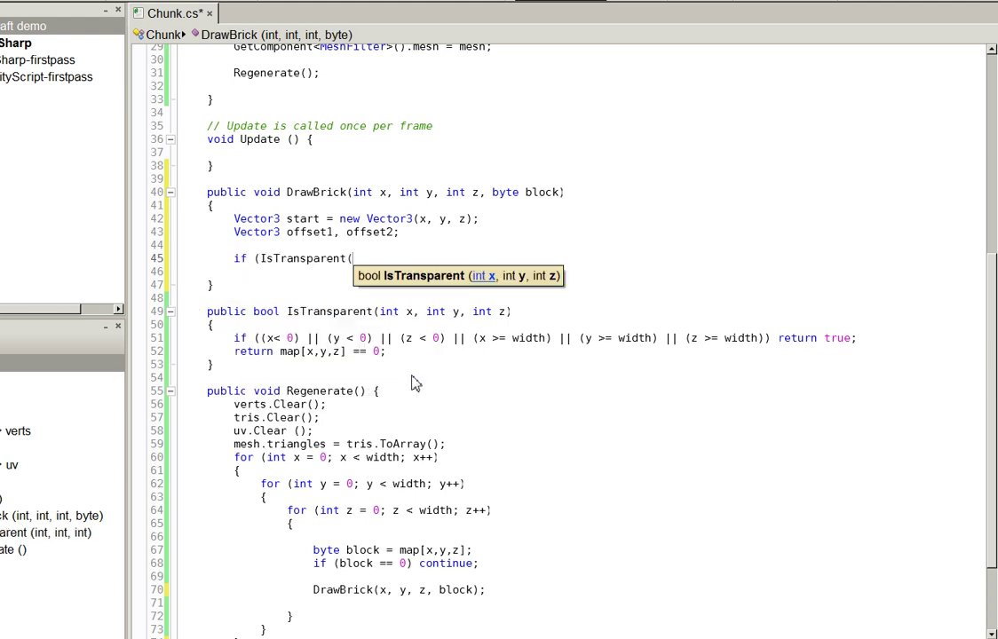
{"action": "type", "text": "x, y - 1, z))"}
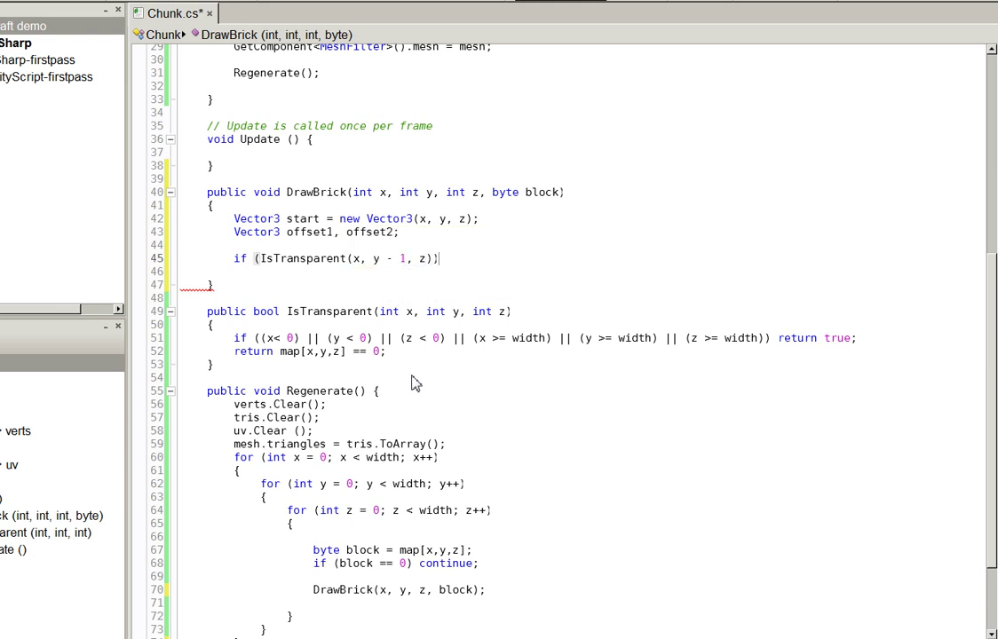
{"action": "key", "text": "Return"}
{"action": "type", "text": "{"}
{"action": "key", "text": "Return"}
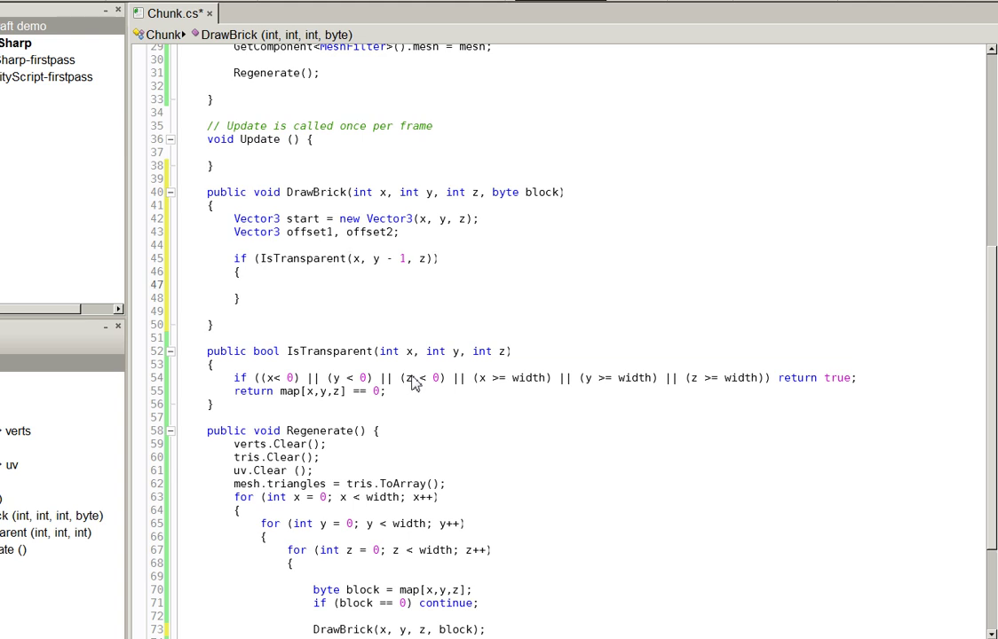
- Inside the if, set offset1 = Vector3.right and offset2 = Vector3.back
{"action": "type", "text": "off"}
{"action": "key", "text": "Return"}
{"action": "type", "text": "offset1 ="}
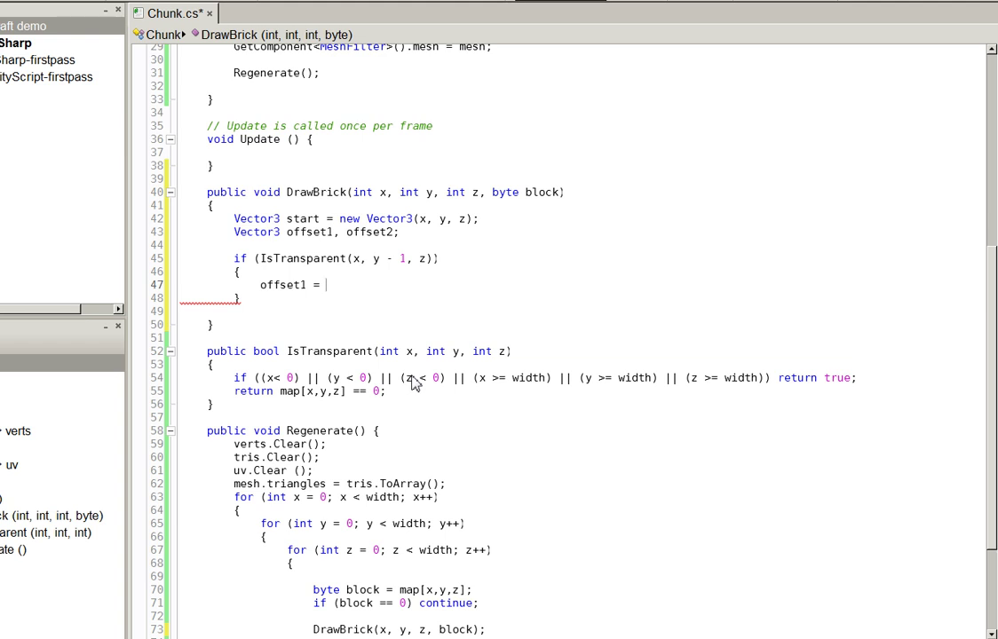
{"action": "type", "text": "Vector3.right;"}
{"action": "key", "text": "Return"}
{"action": "type", "text": "offset2 = Vec"}
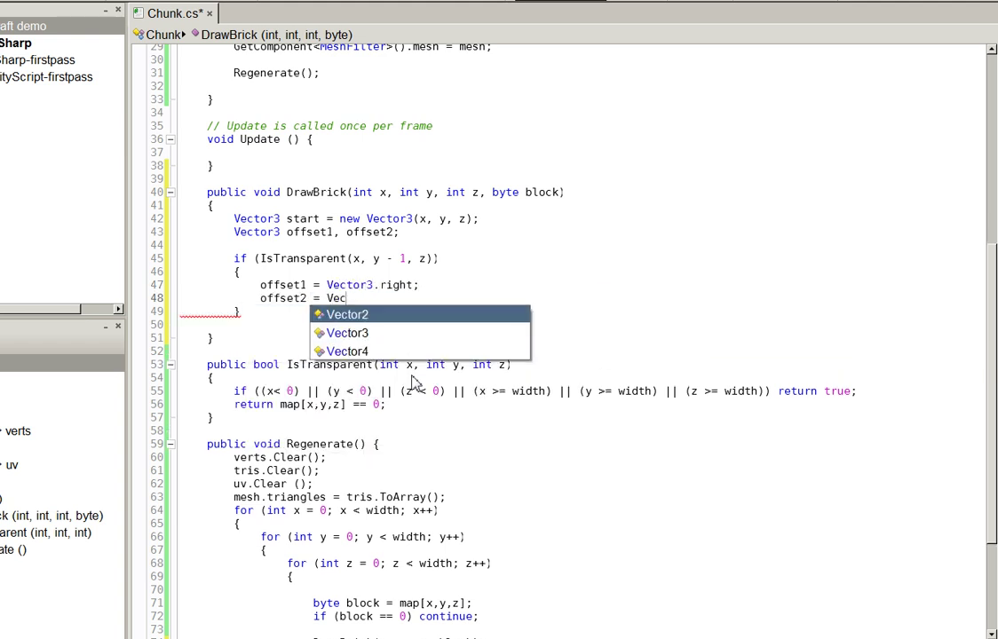
{"action": "type", "text": "tor3.back;"}
{"action": "key", "text": "Up"}
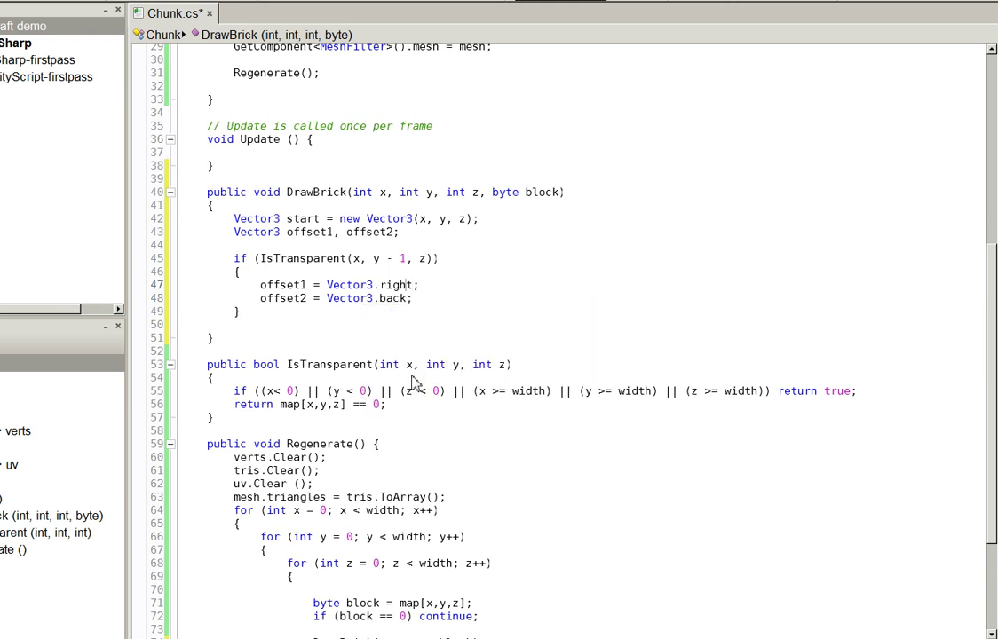
{"action": "key", "text": "Down"}
{"action": "key", "text": "Left"}
- Call DrawFace(start, offset1, offset2, block) below the offset lines
{"action": "key", "text": "Return"}
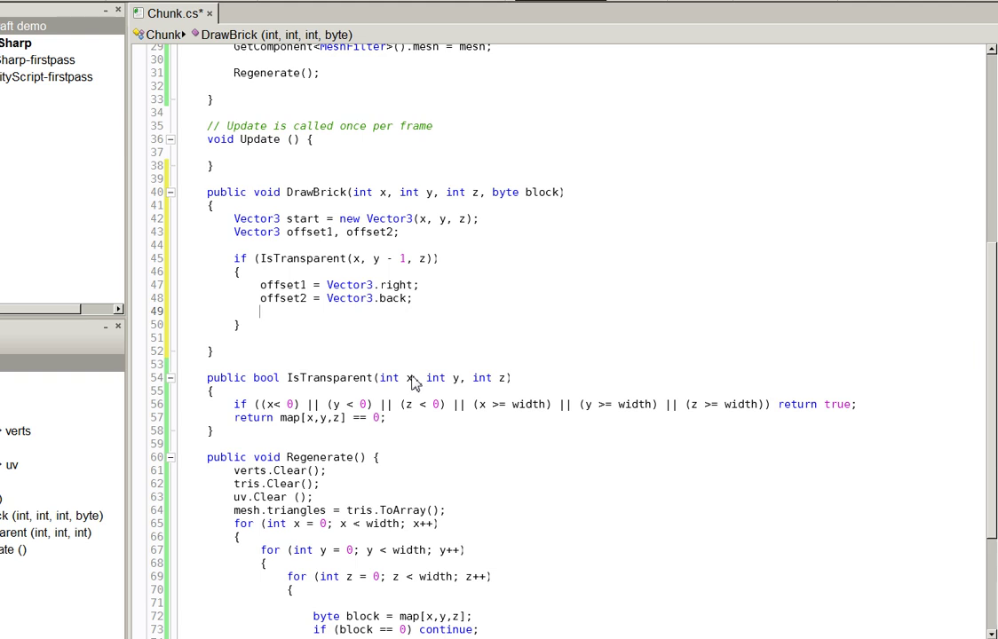
{"action": "type", "text": "DrawFace(start, offset1"}
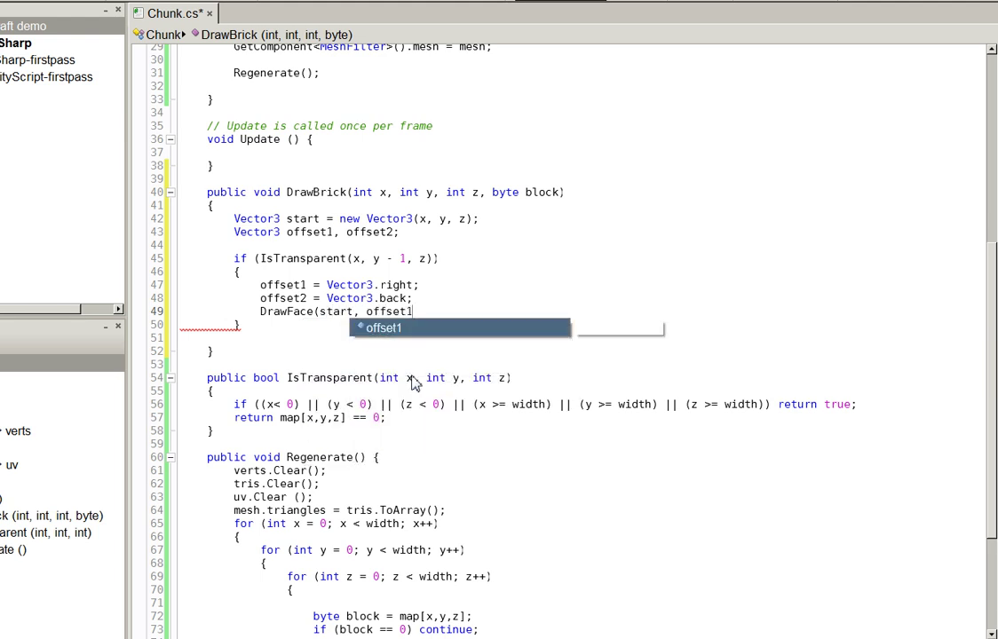
{"action": "type", "text": ", offset2);"}
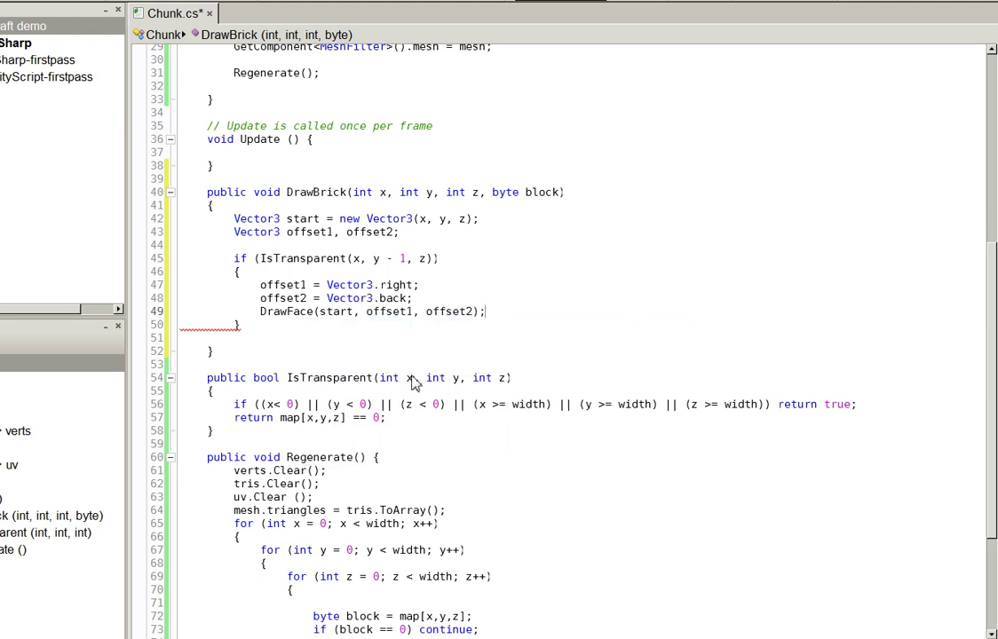
{"action": "key", "text": "Left"}
{"action": "key", "text": "Left"}
{"action": "type", "text": ", br"}
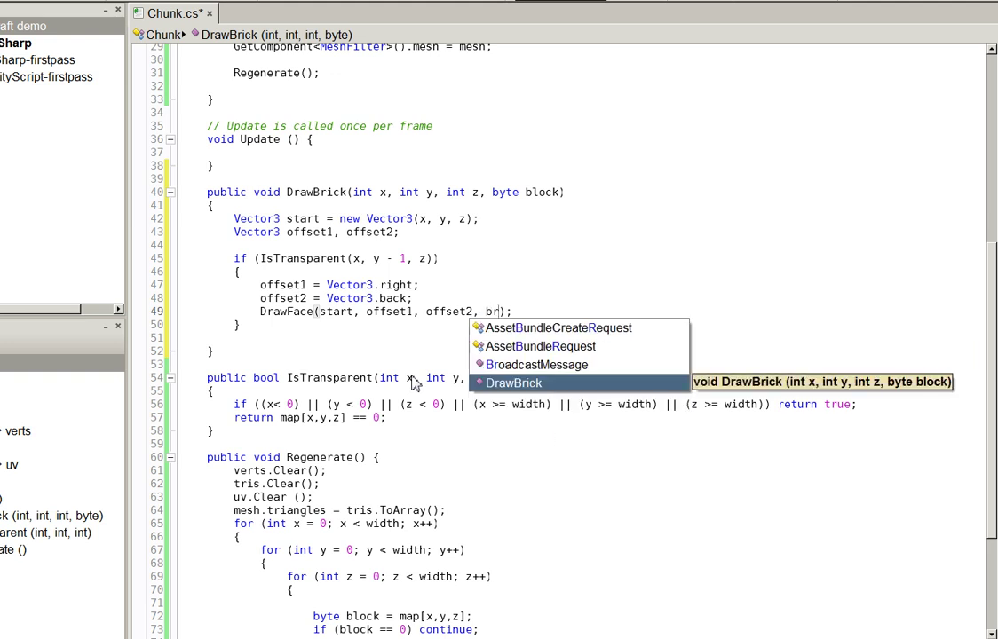
{"action": "type", "text": "ock"}
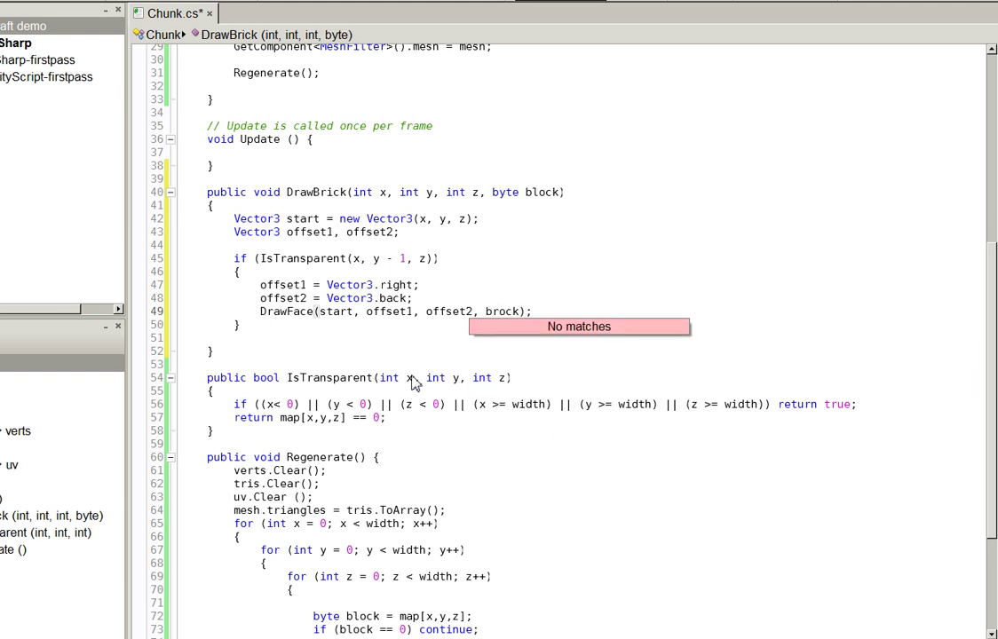
{"action": "key", "text": "Left"}
{"action": "key", "text": "Left"}
{"action": "key", "text": "BackSpace"}
{"action": "key", "text": "BackSpace"}
{"action": "type", "text": "lo"}
{"action": "key", "text": "Down"}
{"action": "key", "text": "Down"}
{"action": "key", "text": "Down"}
{"action": "key", "text": "End"}
{"action": "key", "text": "Return"}
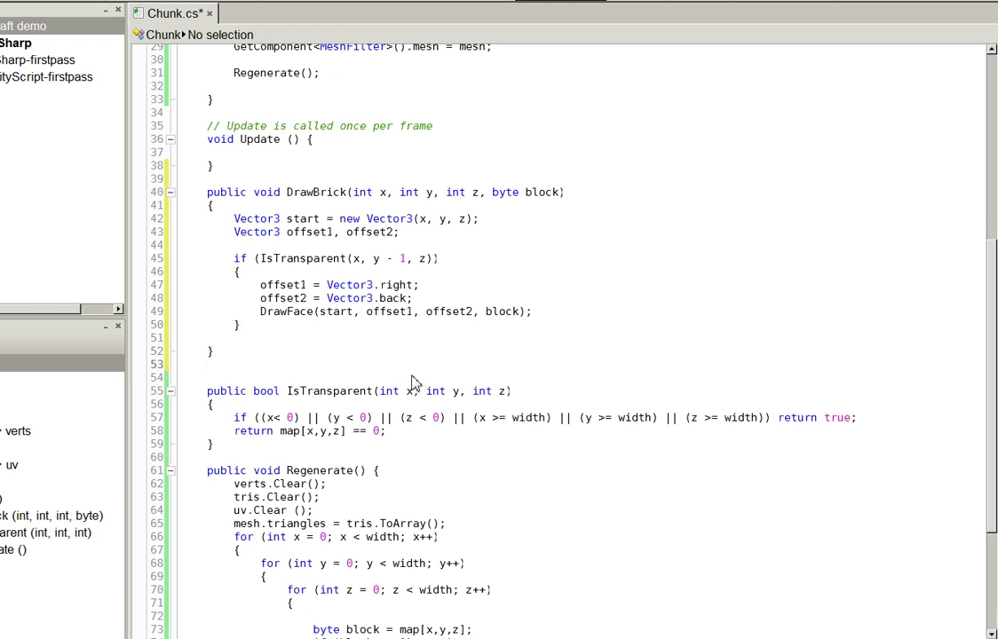
- Declare public void DrawFace(Vector3 start, Vector3 offset1, Vector3 offset2, byte block) after DrawBrick
{"action": "type", "text": "pulib c"}
{"action": "key", "text": "BackSpace"}
{"action": "key", "text": "BackSpace"}
{"action": "key", "text": "BackSpace"}
{"action": "key", "text": "BackSpace"}
{"action": "key", "text": "BackSpace"}
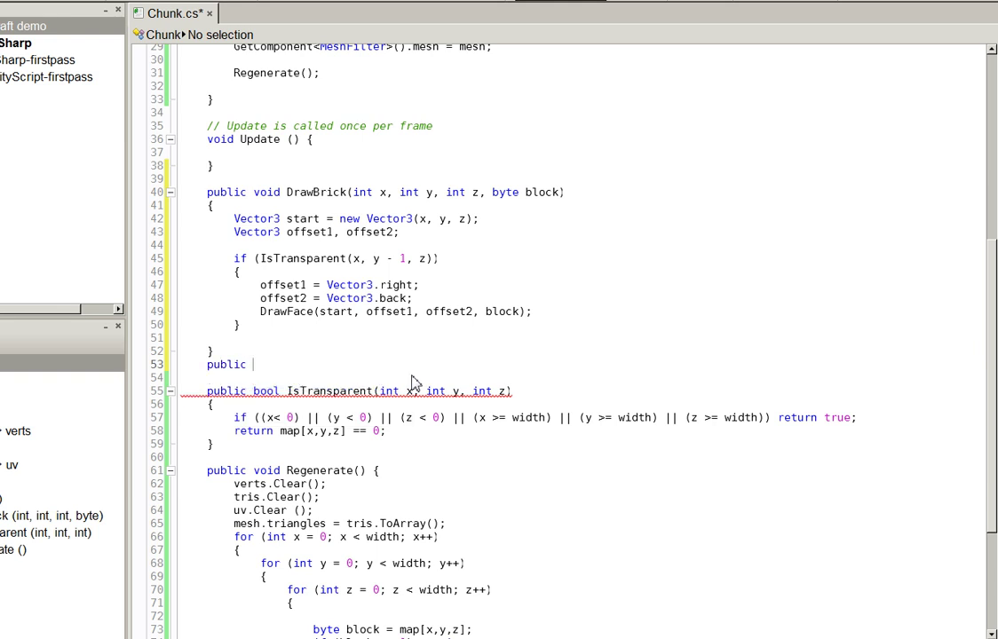
{"action": "type", "text": "void B"}
{"action": "key", "text": "BackSpace"}
{"action": "type", "text": "DrawFar"}
{"action": "key", "text": "BackSpace"}
{"action": "key", "text": "BackSpace"}
{"action": "type", "text": "c void DrawFace("}
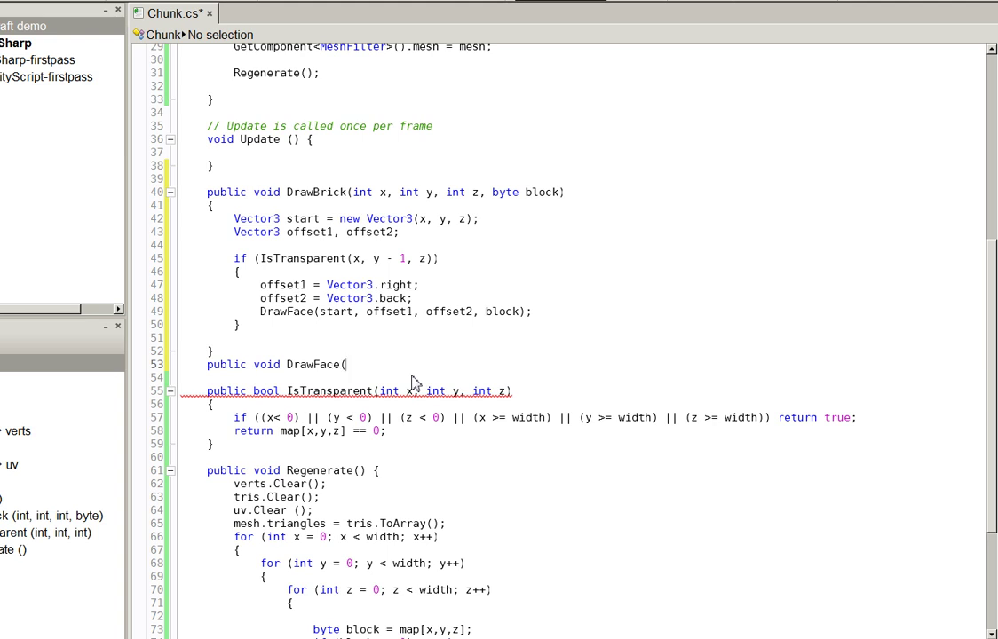
{"action": "type", "text": "Vector3 start, Vector3 offset1, Vector3"}
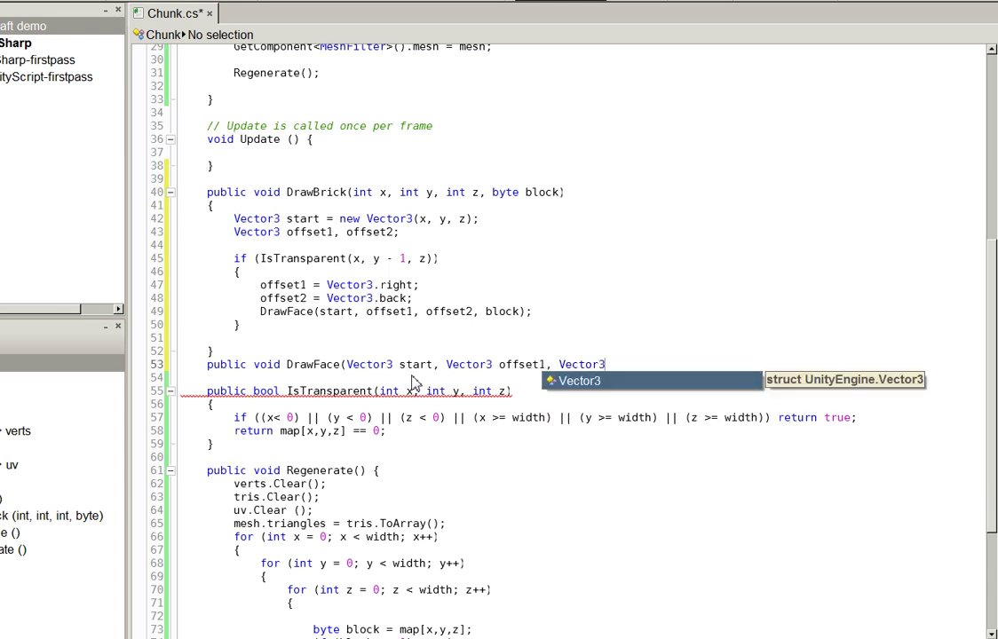
{"action": "type", "text": " offset2, byte block"}
{"action": "key", "text": "Return"}
{"action": "type", "text": "{"}
{"action": "key", "text": "Return"}
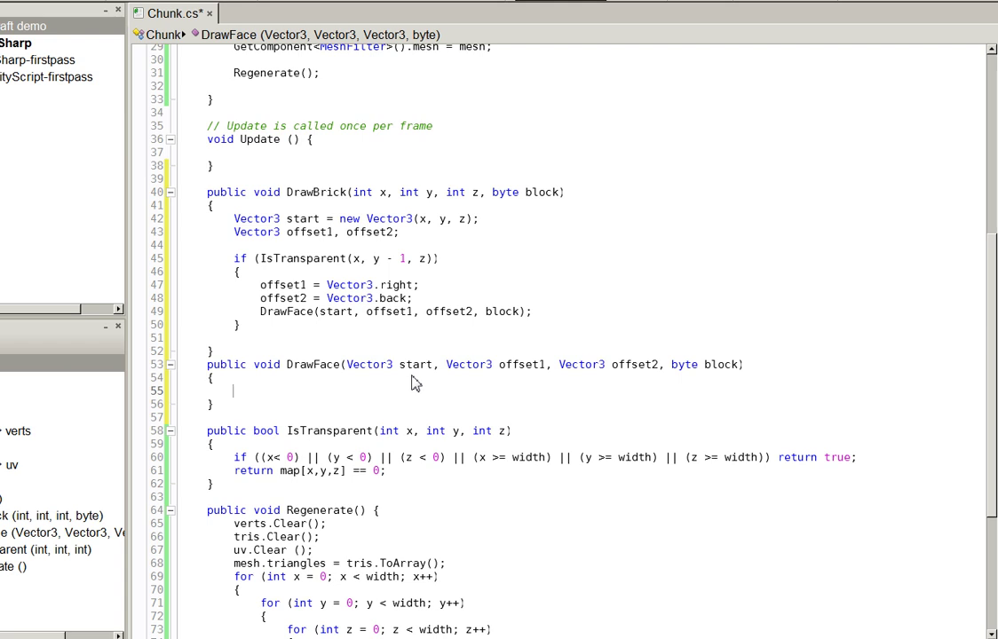
- Write verts.Add (start) in DrawFace and duplicate it into four lines
{"action": "type", "text": "v"}
{"action": "key", "text": "Return"}
{"action": "type", "text": "verts.Add ("}
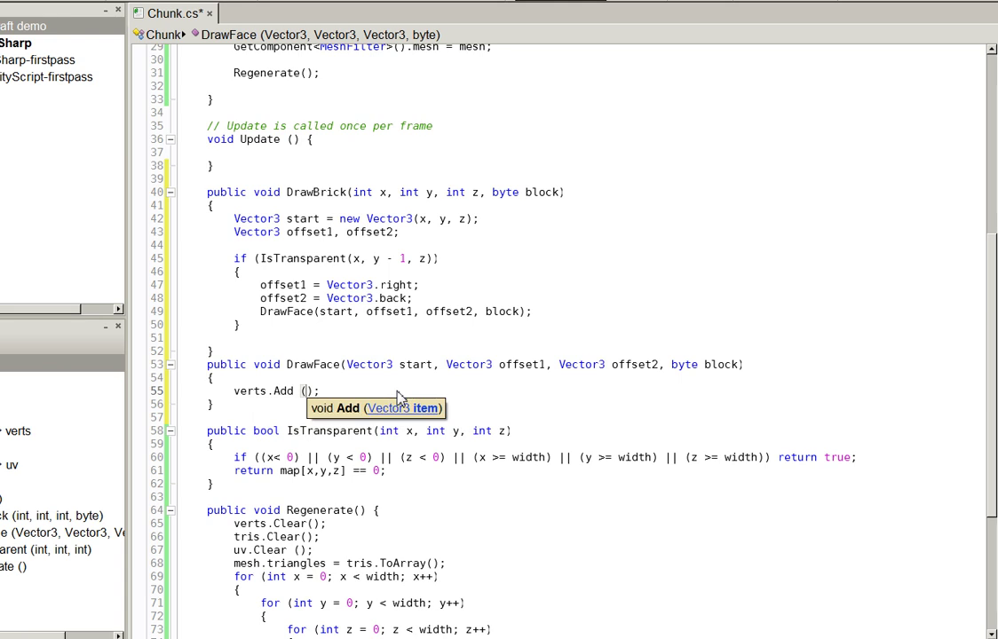
{"action": "type", "text": "start"}
{"action": "key", "text": "Escape"}
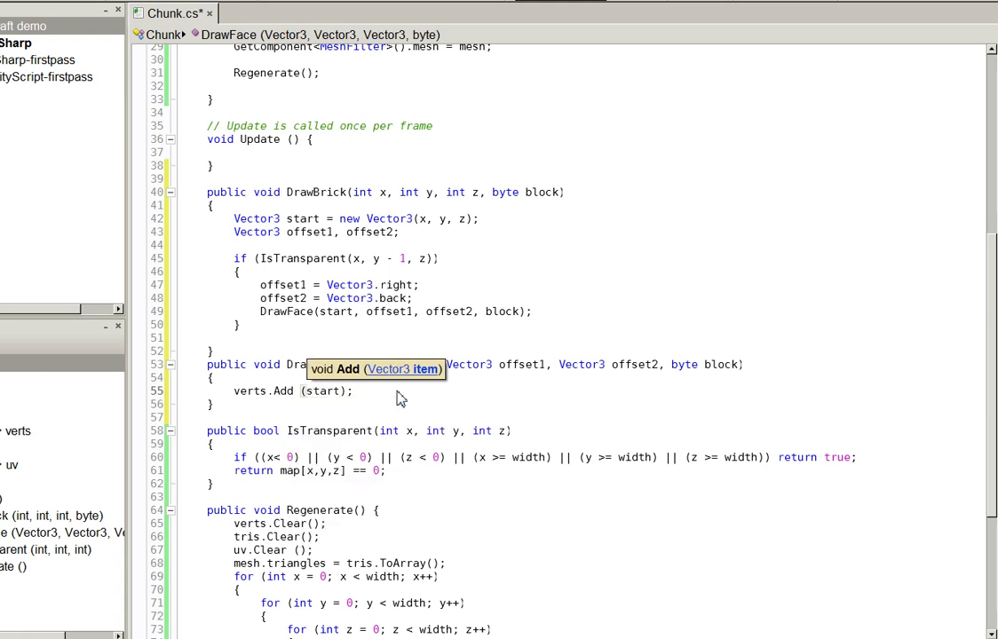
{"action": "key", "text": "End"}
{"action": "key", "text": "ctrl+c"}
{"action": "key", "text": "ctrl+v"}
{"action": "key", "text": "ctrl+v"}
{"action": "key", "text": "ctrl+v"}
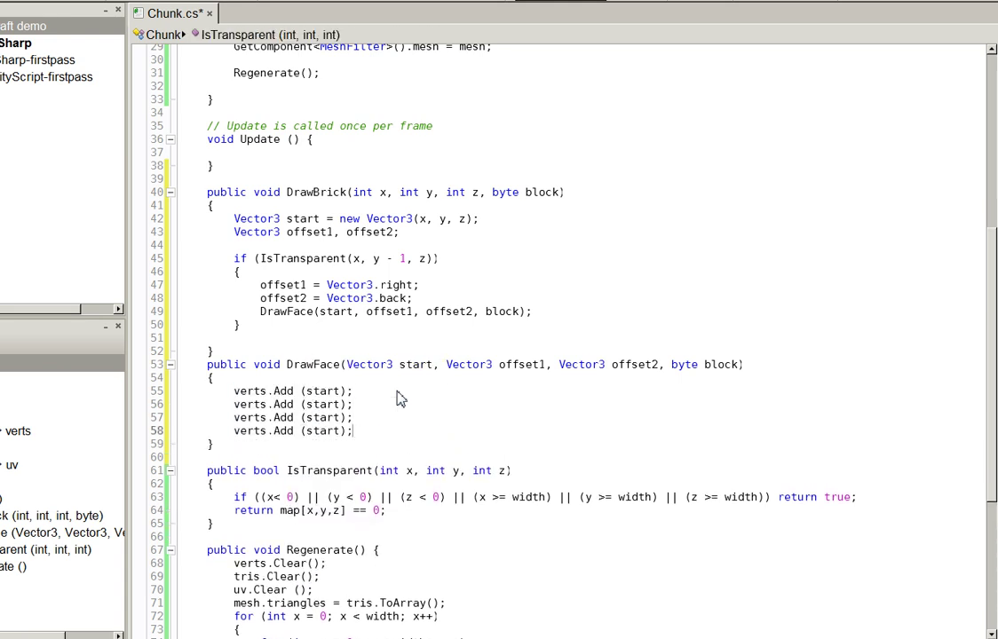
{"action": "key", "text": "Up"}
{"action": "key", "text": "Up"}
- Change the copies to start + offset1, start + offset2 and start + offset1 + offset2
{"action": "key", "text": "Left"}
{"action": "key", "text": "Left"}
{"action": "type", "text": "+ offse"}
{"action": "key", "text": "Return"}
{"action": "key", "text": "Down"}
{"action": "key", "text": "Left"}
{"action": "key", "text": "Left"}
{"action": "type", "text": "+ offset2"}
{"action": "key", "text": "Return"}
{"action": "key", "text": "Down"}
{"action": "key", "text": "Left"}
{"action": "key", "text": "Left"}
{"action": "type", "text": "+ offset1 + offset2"}
{"action": "key", "text": "Return"}
{"action": "key", "text": "End"}
{"action": "key", "text": "Return"}
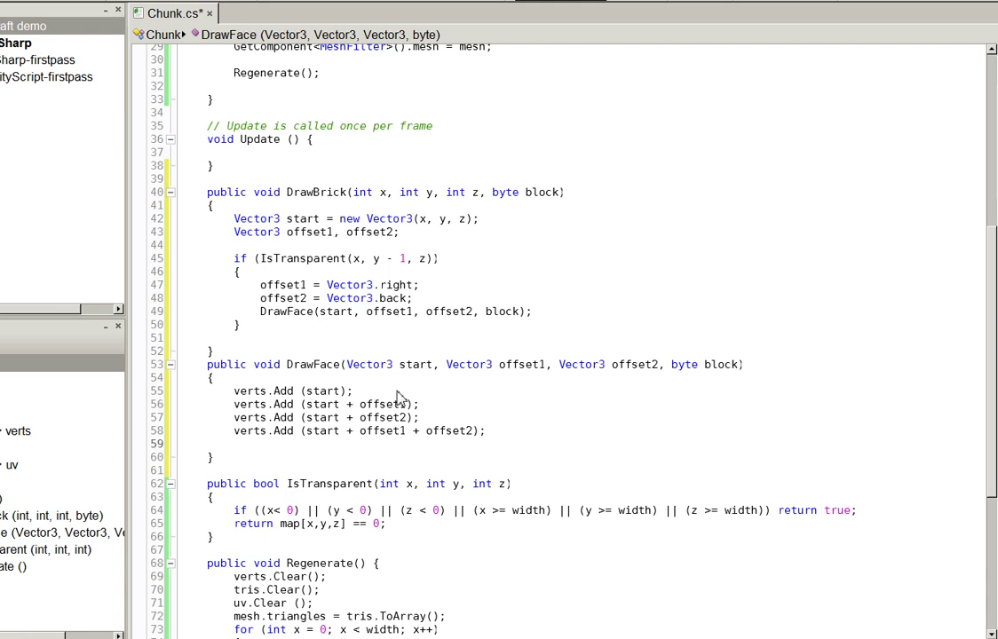
- Add int index = verts.Count; and a first tris.Add (index + 0) line
{"action": "key", "text": "Return"}
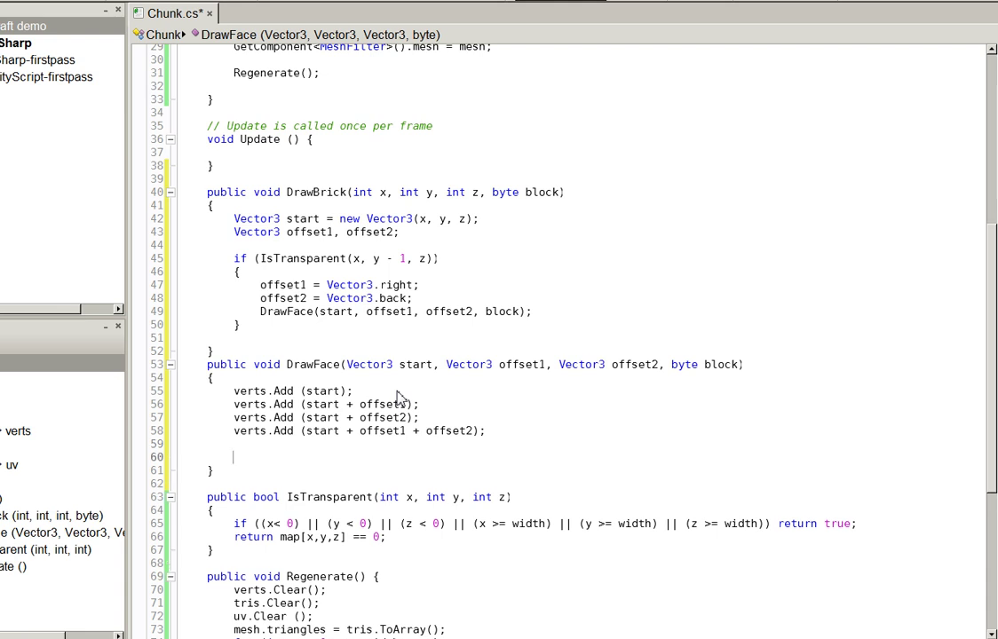
{"action": "type", "text": "tris."}
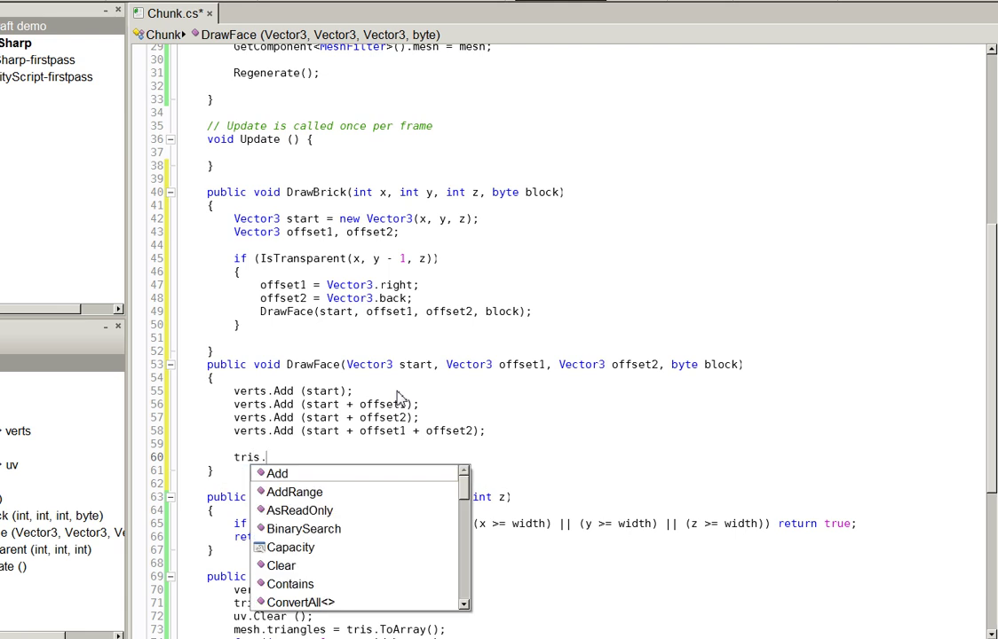
{"action": "type", "text": "add("}
{"action": "key", "text": "Up"}
{"action": "key", "text": "Up"}
{"action": "key", "text": "Up"}
{"action": "key", "text": "Up"}
{"action": "key", "text": "Up"}
{"action": "key", "text": "Up"}
{"action": "key", "text": "Return"}
{"action": "key", "text": "Return"}
{"action": "key", "text": "Up"}
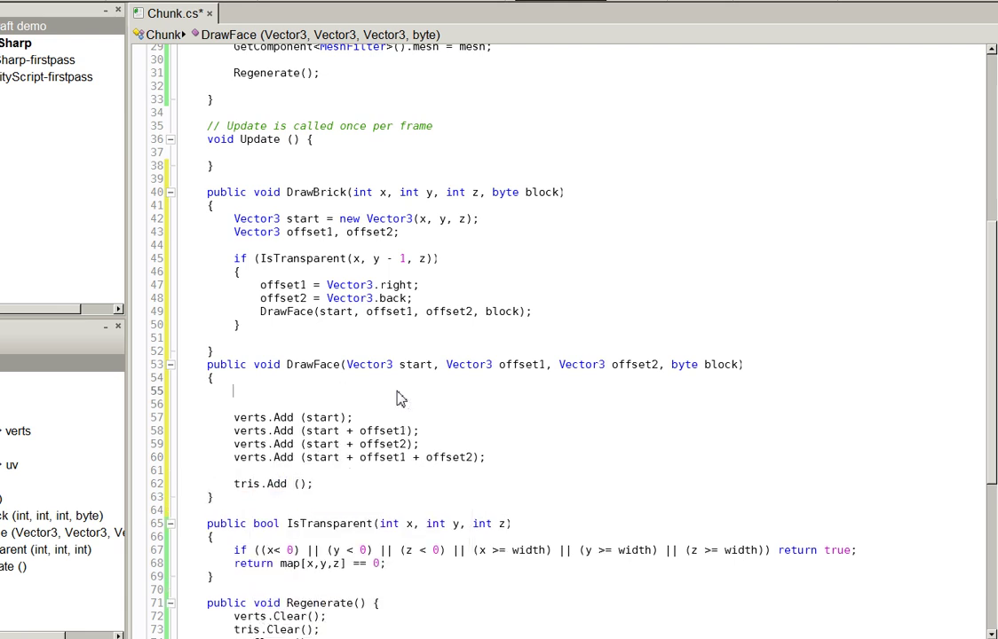
{"action": "type", "text": "int index = verts.Count;"}
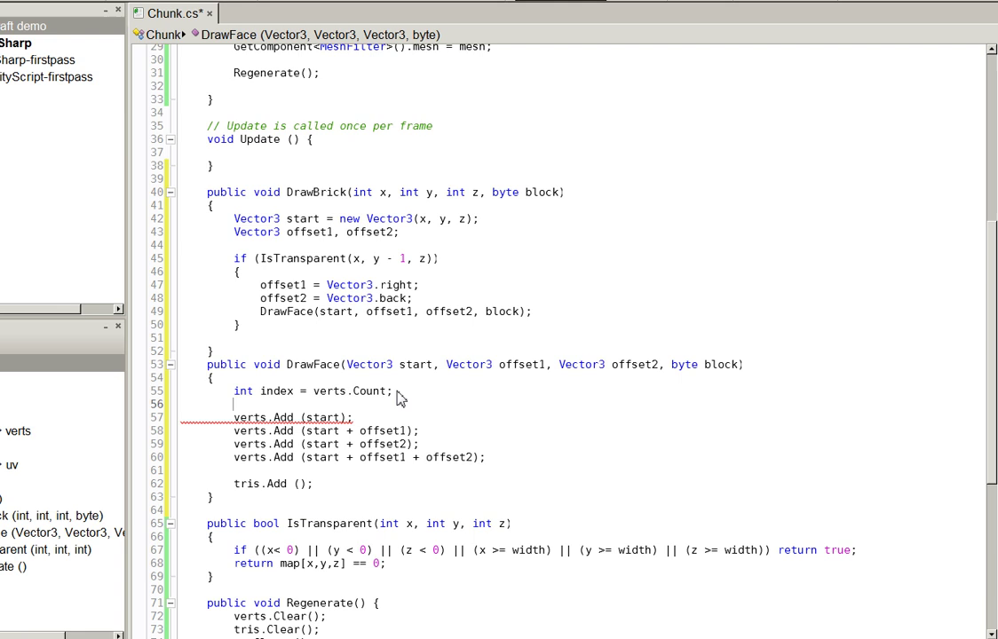
{"action": "key", "text": "Down"}
{"action": "key", "text": "Down"}
{"action": "key", "text": "Down"}
{"action": "key", "text": "Left"}
{"action": "key", "text": "Left"}
{"action": "type", "text": "inde"}
{"action": "key", "text": "Return"}
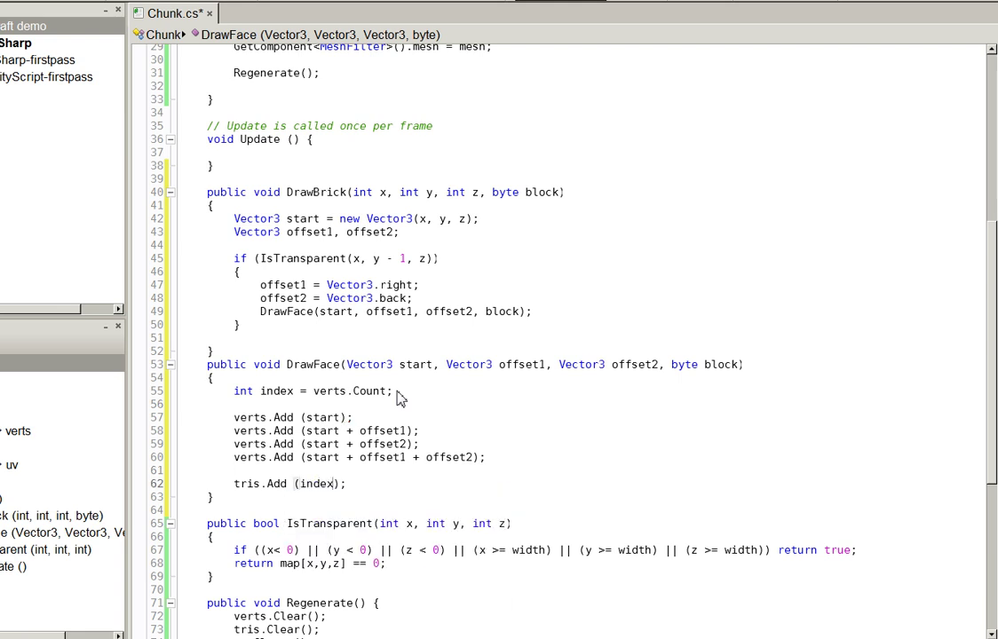
{"action": "type", "text": "+ 0"}
- Duplicate the tris.Add (index + 0) line into six copies and save
{"action": "key", "text": "Home"}
{"action": "key", "text": "shift+End"}
{"action": "key", "text": "ctrl+c"}
{"action": "key", "text": "End"}
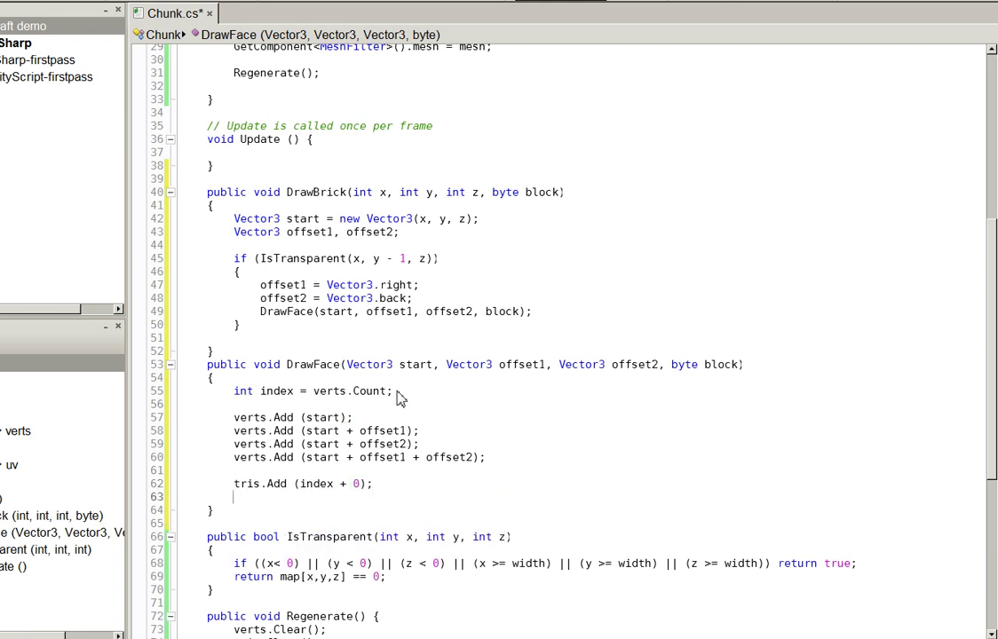
{"action": "key", "text": "Return"}
{"action": "key", "text": "ctrl+v"}
{"action": "key", "text": "Return"}
{"action": "key", "text": "ctrl+v"}
{"action": "key", "text": "Return"}
{"action": "key", "text": "ctrl+v"}
{"action": "key", "text": "Return"}
{"action": "key", "text": "ctrl+v"}
{"action": "key", "text": "Return"}
{"action": "key", "text": "ctrl+v"}
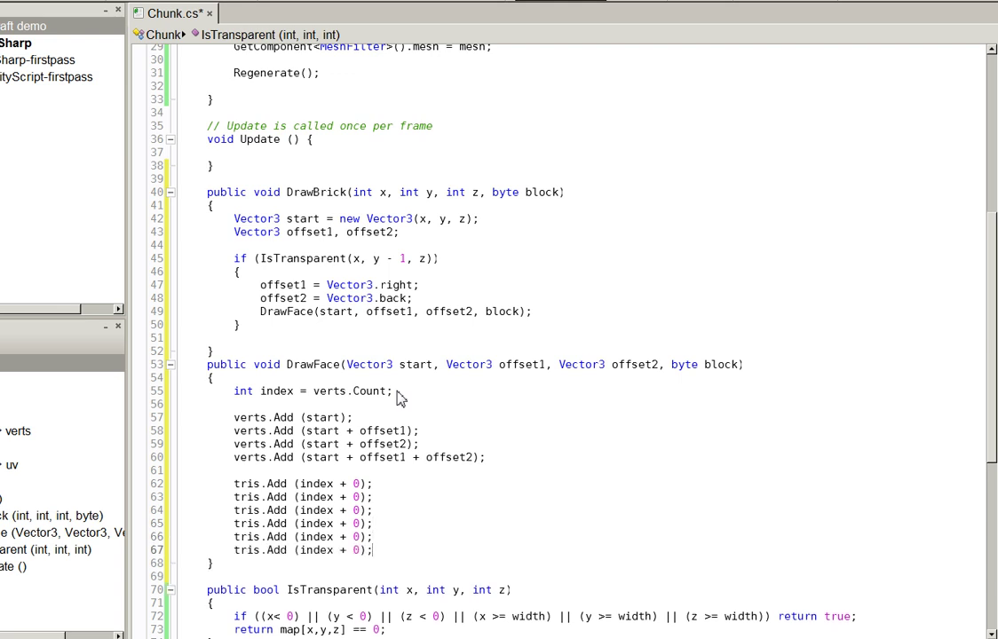
{"action": "key", "text": "ctrl+s"}
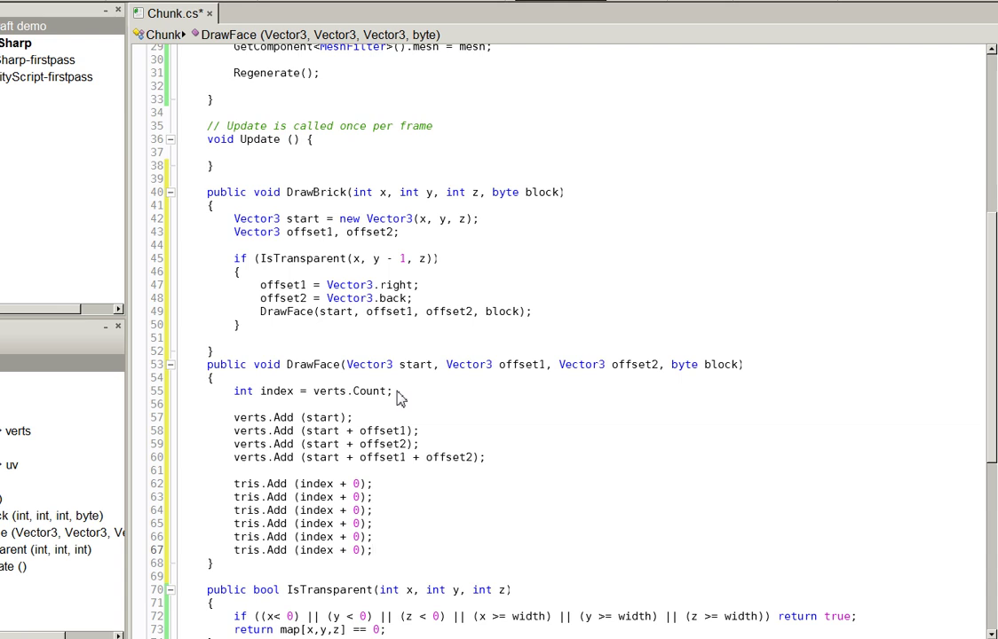
- Set the six triangle index offsets to 0, 1, 2, 3, 2, 1 and save Chunk.cs
{"action": "left_click", "coordinate": [399, 417]}
{"action": "key", "text": "Down"}
{"action": "key", "text": "Left"}
{"action": "key", "text": "Left"}
{"action": "key", "text": "Left"}
{"action": "key", "text": "Down"}
{"action": "key", "text": "Down"}
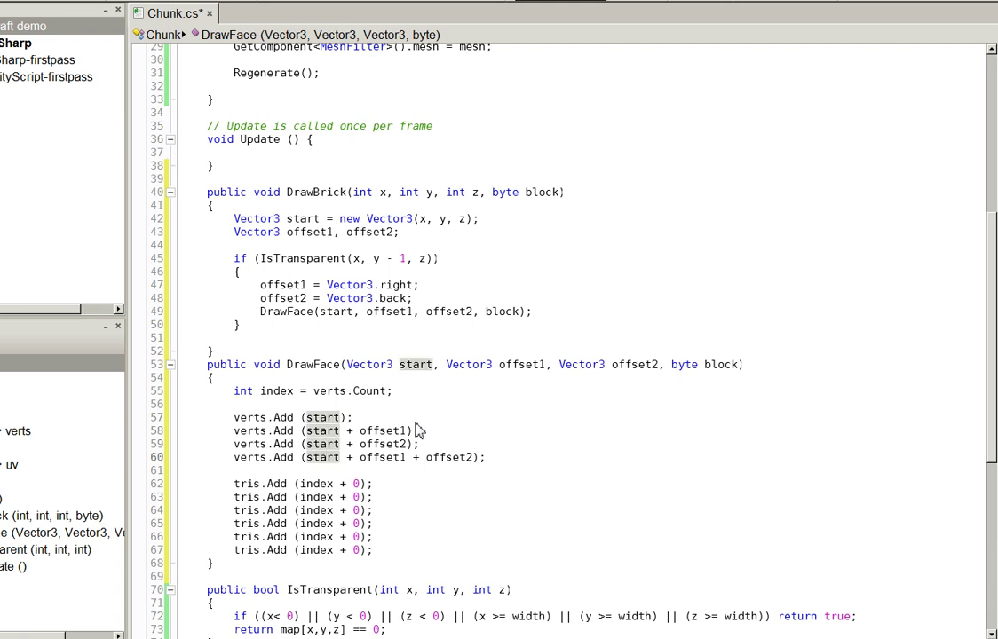
{"action": "key", "text": "Down"}
{"action": "key", "text": "Down"}
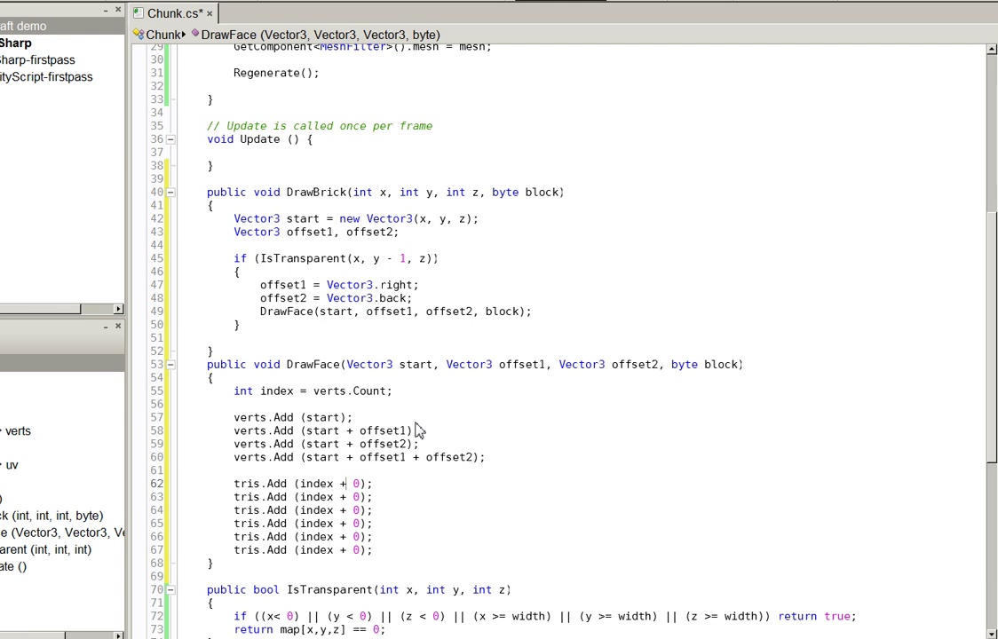
{"action": "key", "text": "Down"}
{"action": "key", "text": "Right"}
{"action": "key", "text": "Delete"}
{"action": "type", "text": "1"}
{"action": "key", "text": "Down"}
{"action": "key", "text": "Left"}
{"action": "key", "text": "Delete"}
{"action": "type", "text": "2"}
{"action": "key", "text": "Down"}
{"action": "key", "text": "Left"}
{"action": "type", "text": "3"}
{"action": "key", "text": "Down"}
{"action": "key", "text": "Left"}
{"action": "key", "text": "Delete"}
{"action": "type", "text": "2"}
{"action": "key", "text": "Down"}
{"action": "key", "text": "Left"}
{"action": "key", "text": "Delete"}
{"action": "type", "text": "1"}
{"action": "key", "text": "ctrl+s"}
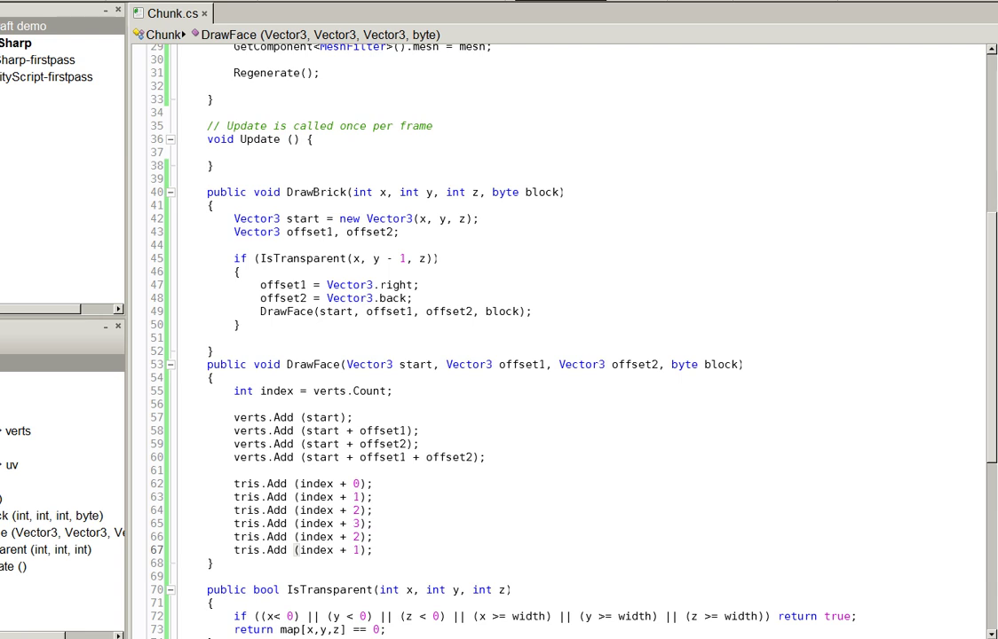
- Run play mode in Unity, inspect the Cube in the Scene view, then stop playing
{"action": "key", "text": "alt+Tab"}
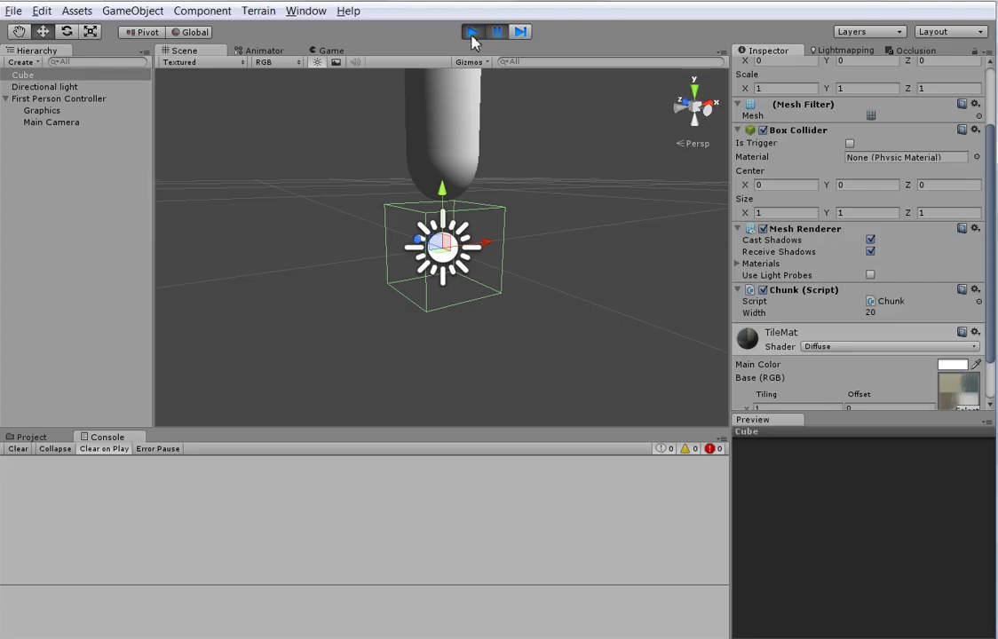
{"action": "left_click", "coordinate": [471, 34]}
{"action": "left_click", "coordinate": [471, 33]}
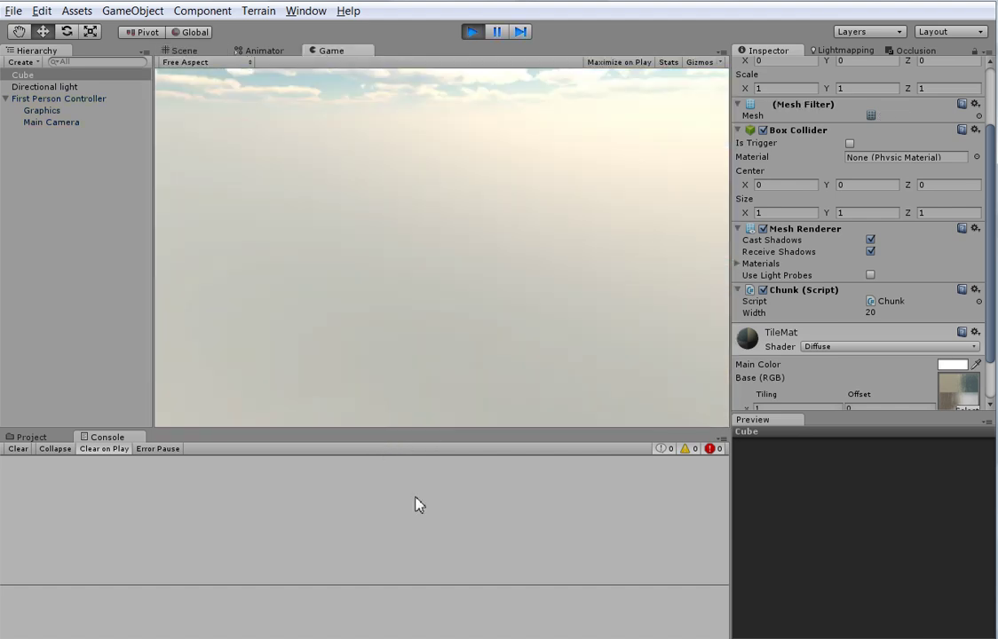
{"action": "key", "text": "ctrl+1"}
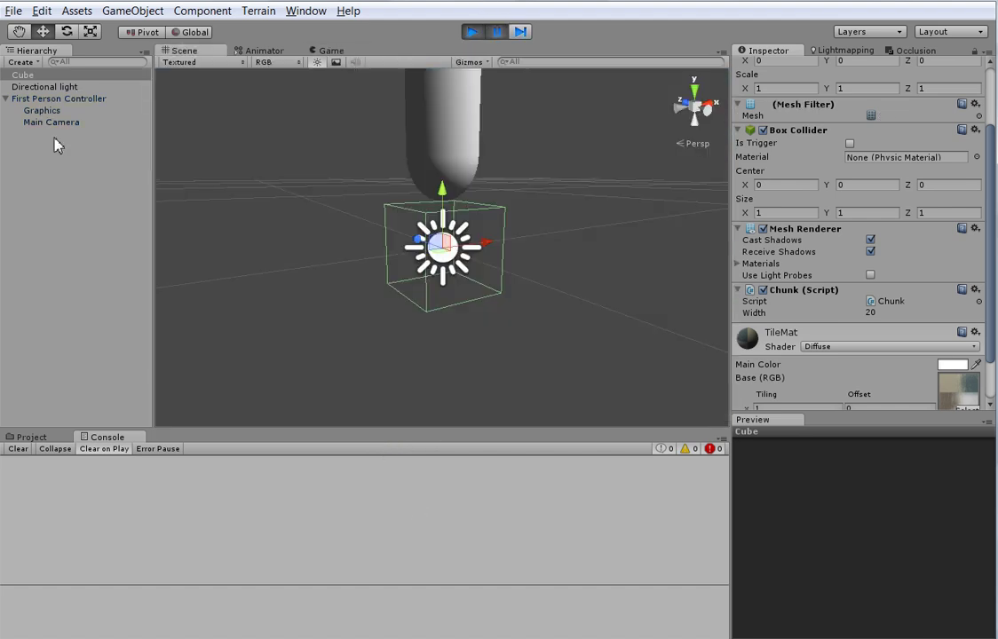
{"action": "left_click", "coordinate": [40, 77]}
{"action": "left_click", "coordinate": [471, 31]}
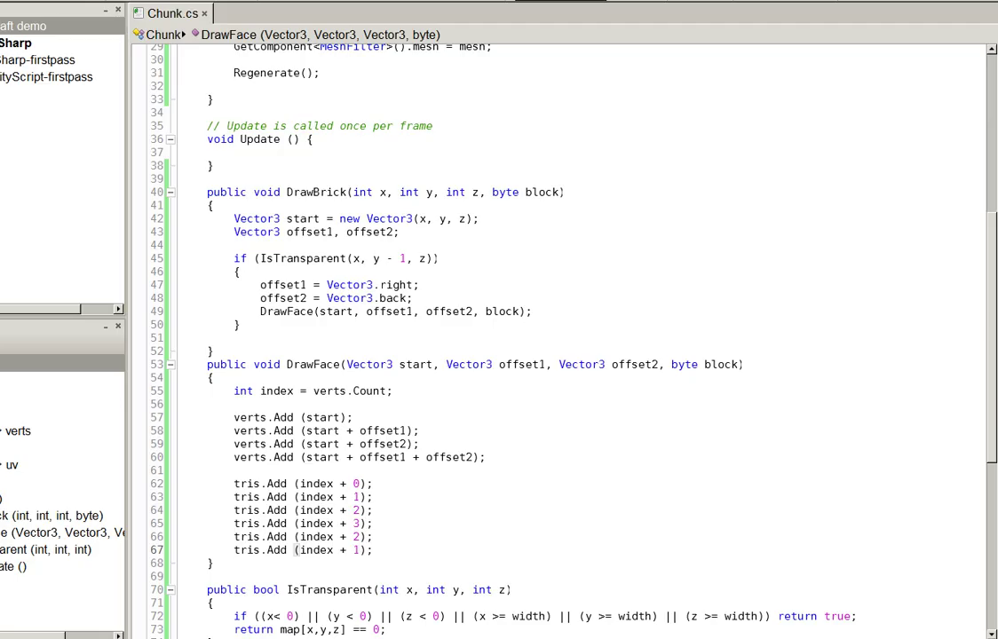
- After the loops in Regenerate, add mesh.vertices = verts.ToArray();
{"action": "left_click", "coordinate": [508, 340]}
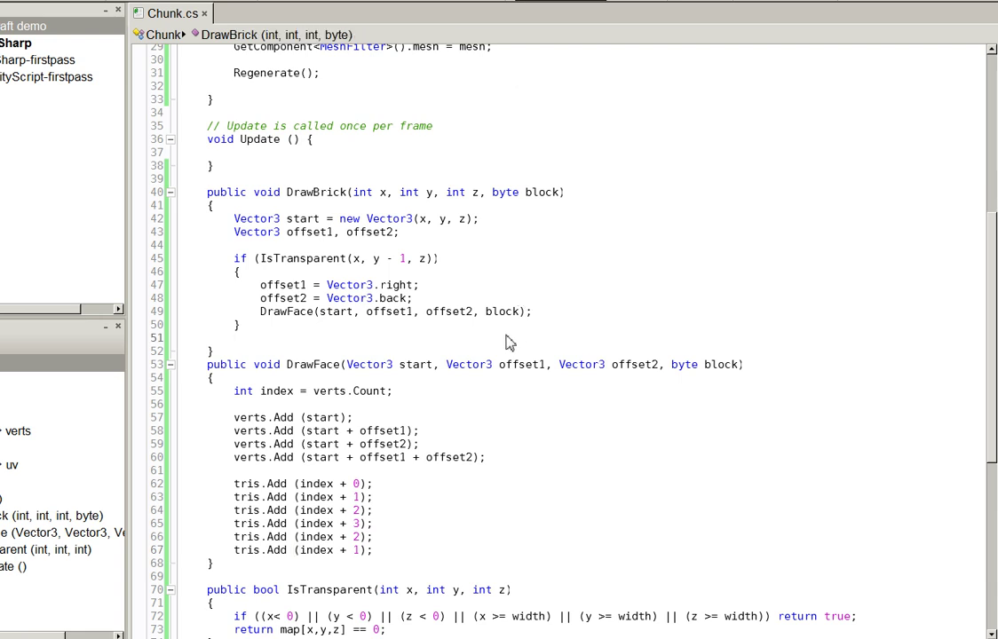
{"action": "scroll", "coordinate": [479, 328], "scroll_direction": "up", "scroll_amount": 3}
{"action": "left_click", "coordinate": [450, 278]}
{"action": "scroll", "coordinate": [450, 279], "scroll_direction": "down", "scroll_amount": 5}
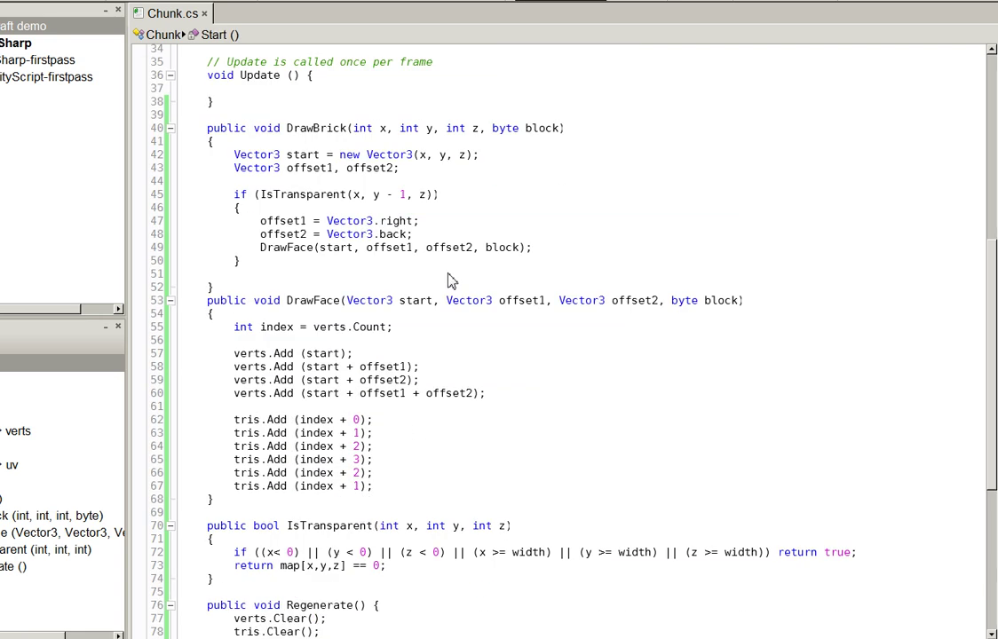
{"action": "scroll", "coordinate": [450, 279], "scroll_direction": "down", "scroll_amount": 5}
{"action": "scroll", "coordinate": [430, 419], "scroll_direction": "down", "scroll_amount": 3}
{"action": "mouse_move", "coordinate": [240, 311]}
{"action": "left_mouse_down"}
{"action": "mouse_move", "coordinate": [286, 354]}
{"action": "mouse_move", "coordinate": [352, 519]}
{"action": "left_mouse_up"}
{"action": "left_click", "coordinate": [354, 540]}
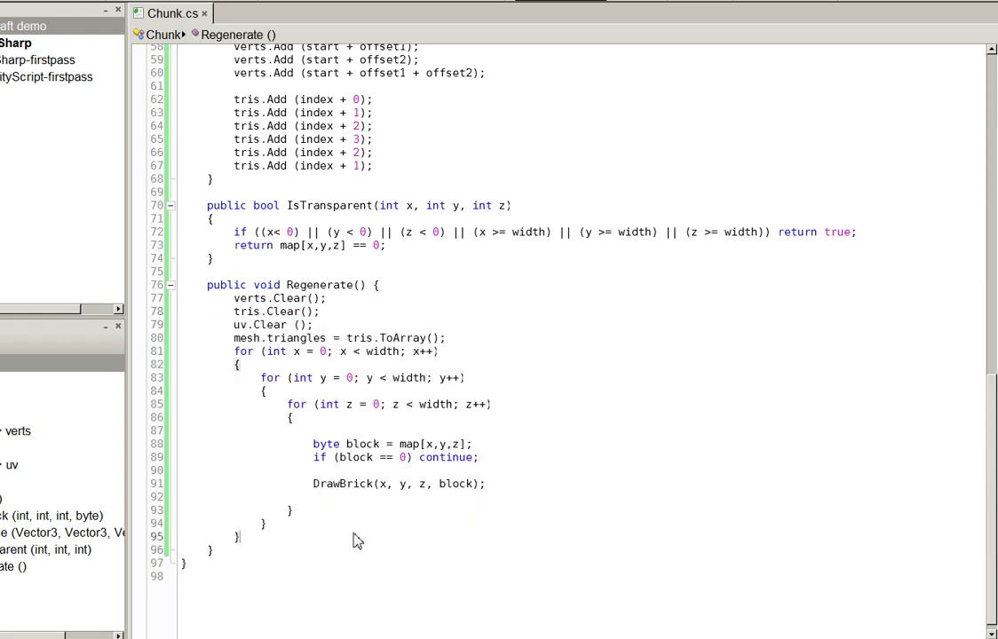
{"action": "key", "text": "Return"}
{"action": "key", "text": "Return"}
{"action": "key", "text": "Return"}
{"action": "key", "text": "Up"}
{"action": "type", "text": "mes"}
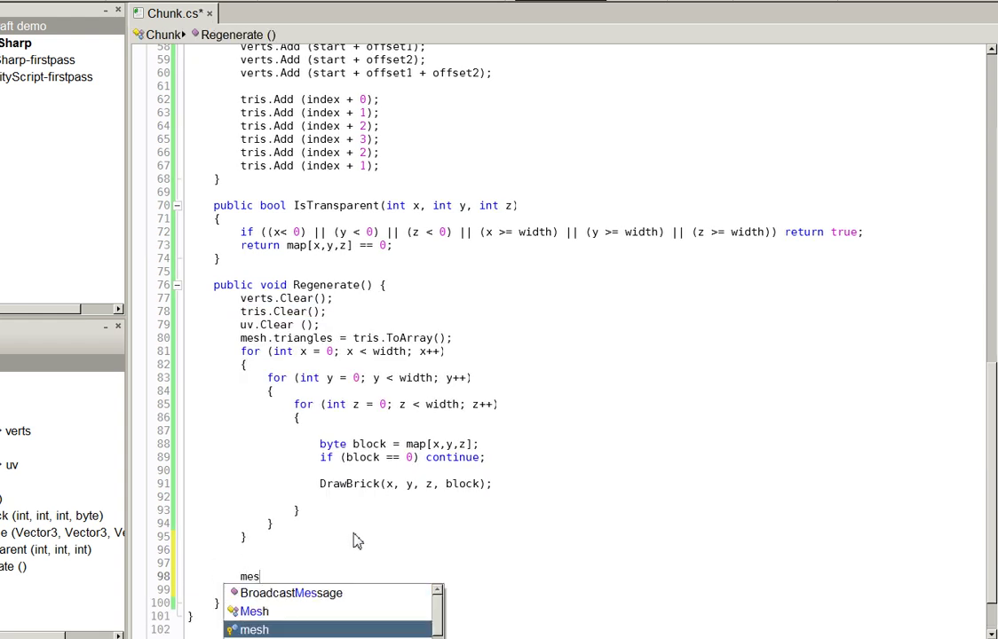
{"action": "type", "text": "h.vertices = verts.to();"}
{"action": "key", "text": "Return"}
- Add mesh.triangles = tris.ToArray(); and mesh.RecalculateNormals();, then save Chunk.cs
{"action": "type", "text": "ma"}
{"action": "key", "text": "BackSpace"}
{"action": "type", "text": "esh."}
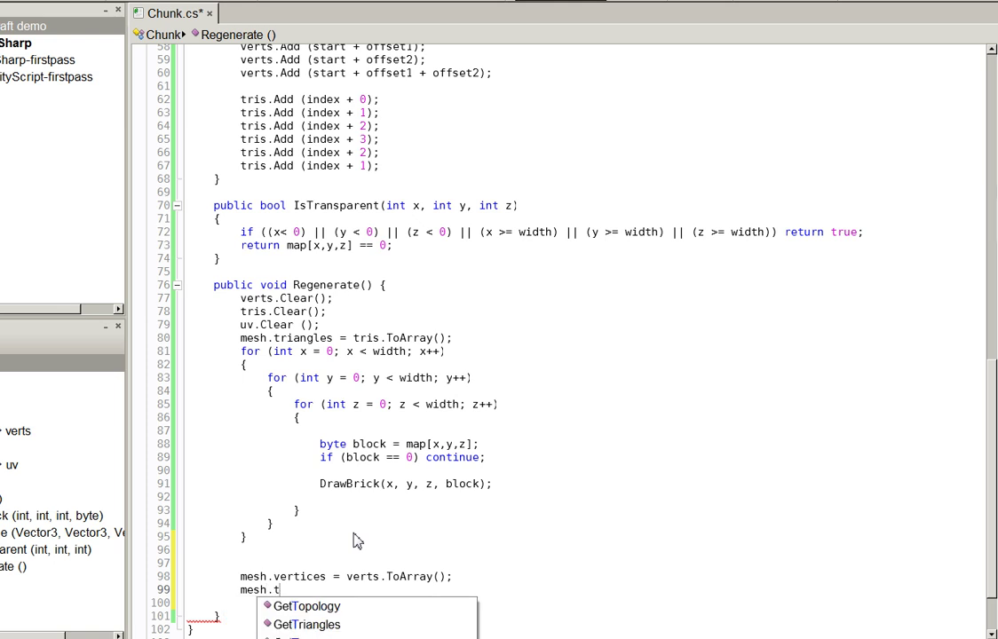
{"action": "type", "text": "triangles = tra"}
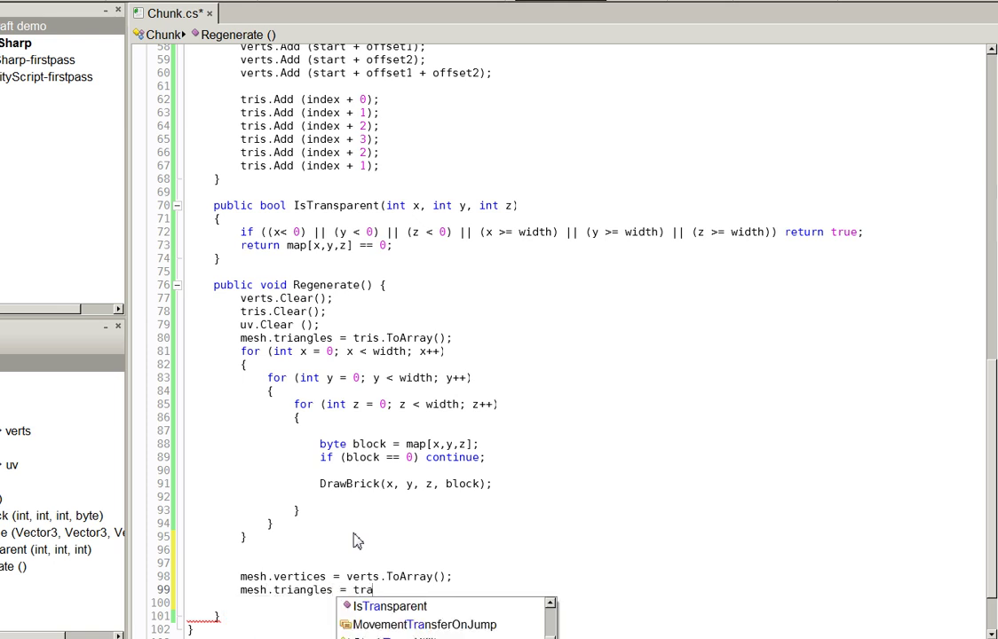
{"action": "key", "text": "BackSpace"}
{"action": "type", "text": "is.to();"}
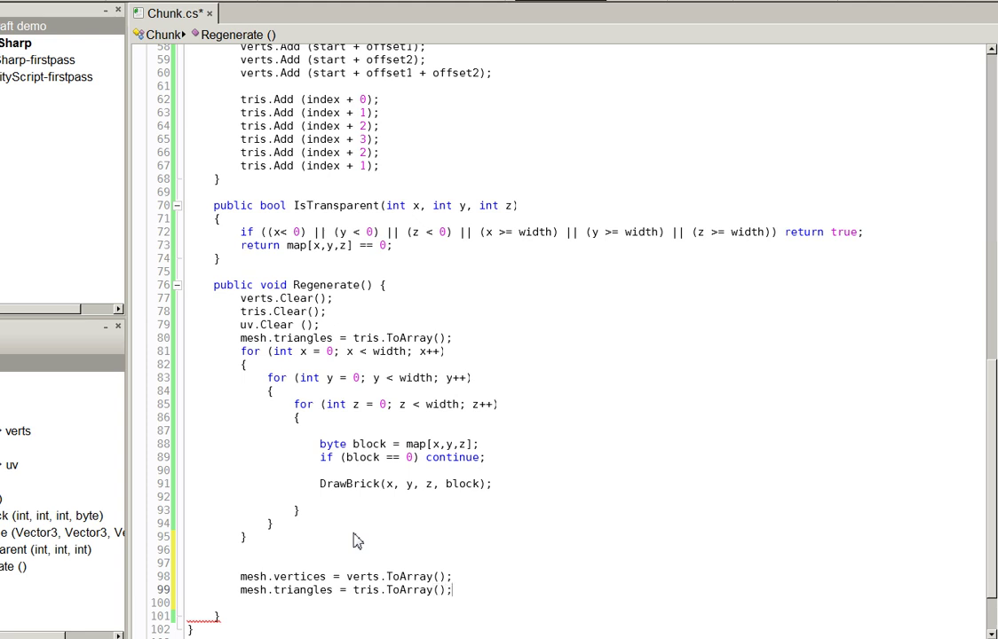
{"action": "key", "text": "Return"}
{"action": "type", "text": "mesh"}
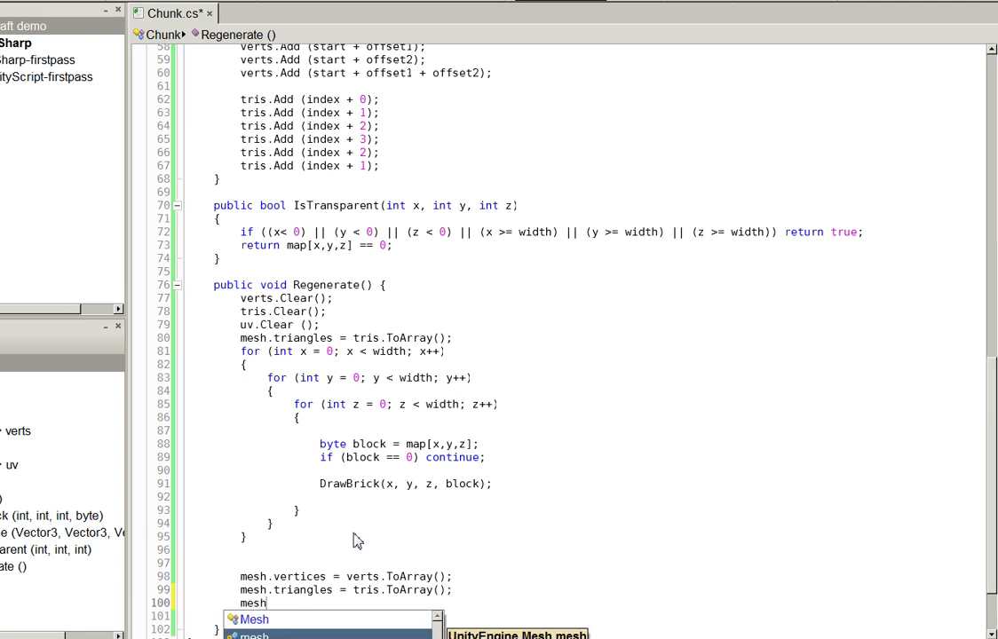
{"action": "type", "text": "."}
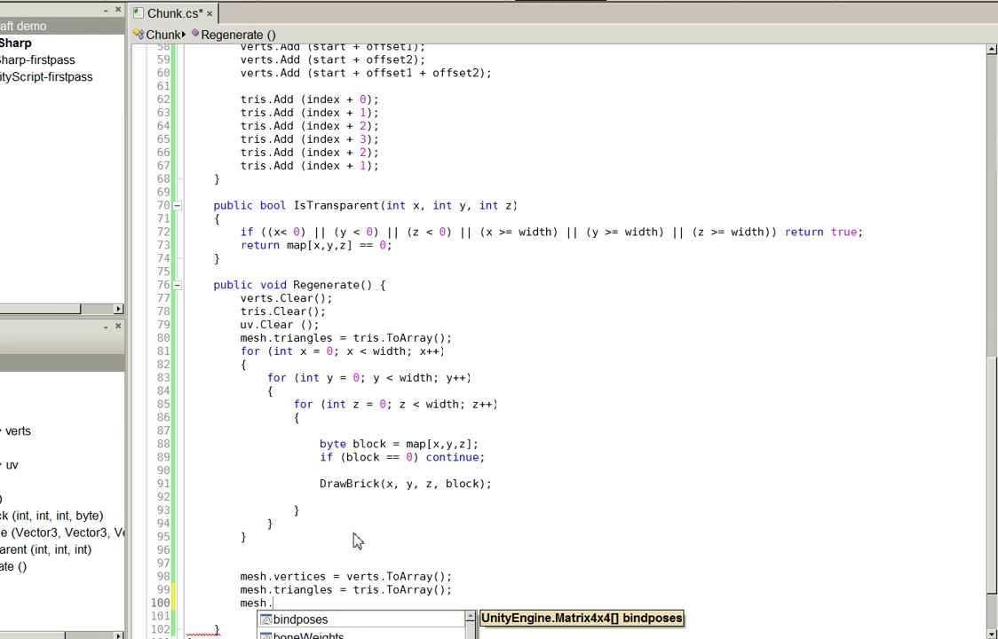
{"action": "type", "text": "re"}
{"action": "key", "text": "Down"}
{"action": "key", "text": "Down"}
{"action": "key", "text": "Return"}
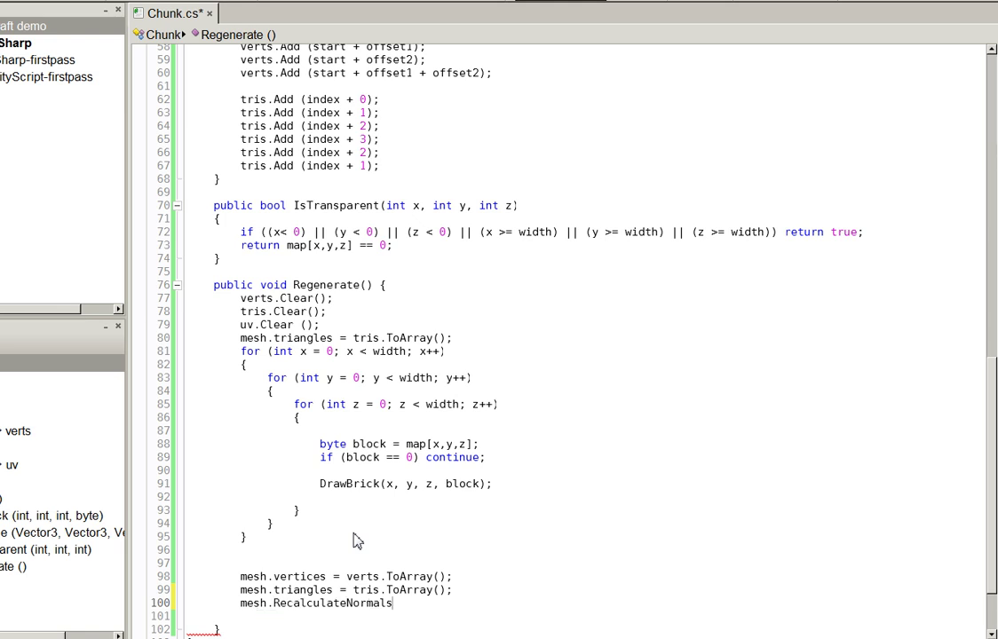
{"action": "type", "text": "();"}
{"action": "key", "text": "ctrl+s"}
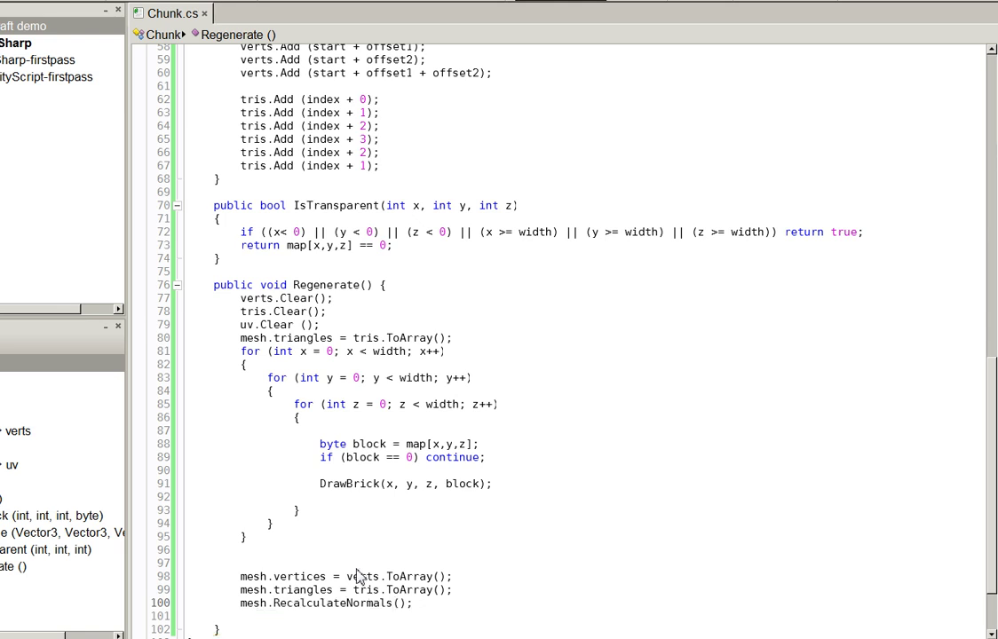
- Play-test the chunk in Unity, pausing to fly the Scene camera over the flat floor
{"action": "key", "text": "alt+Tab"}
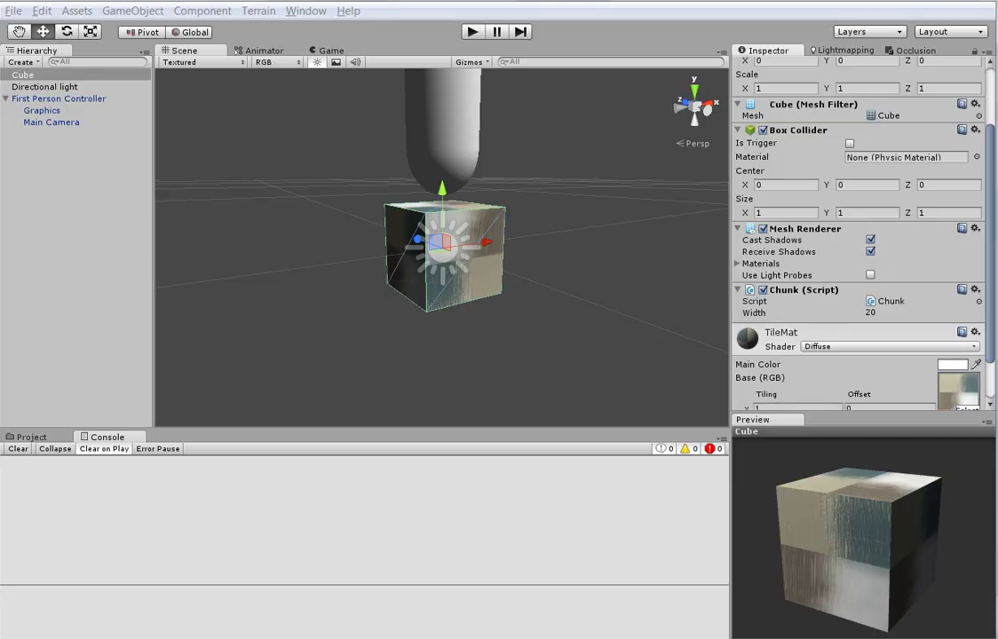
{"action": "left_click", "coordinate": [473, 36]}
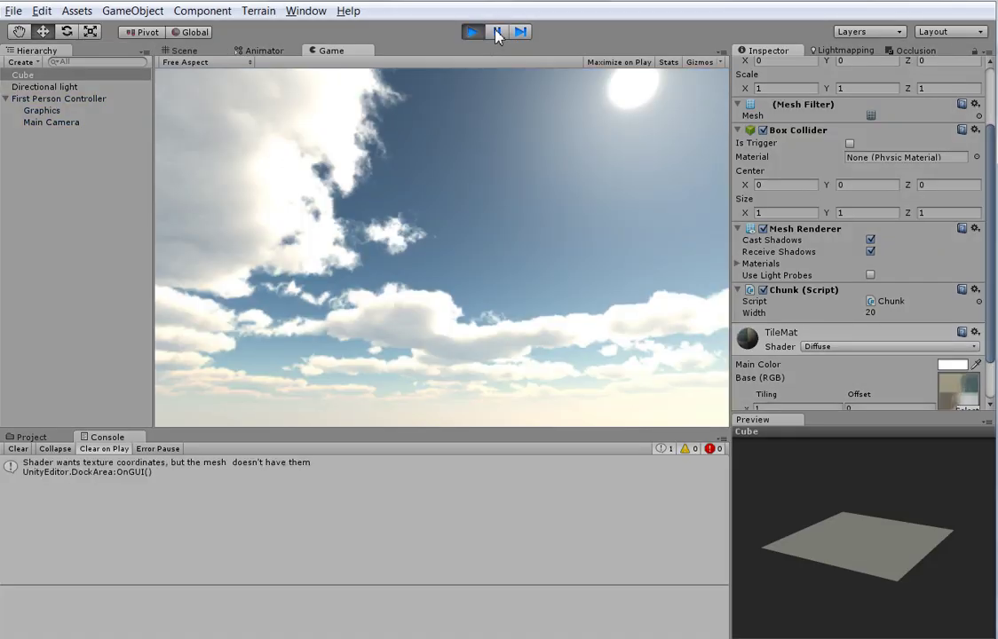
{"action": "left_click", "coordinate": [497, 33]}
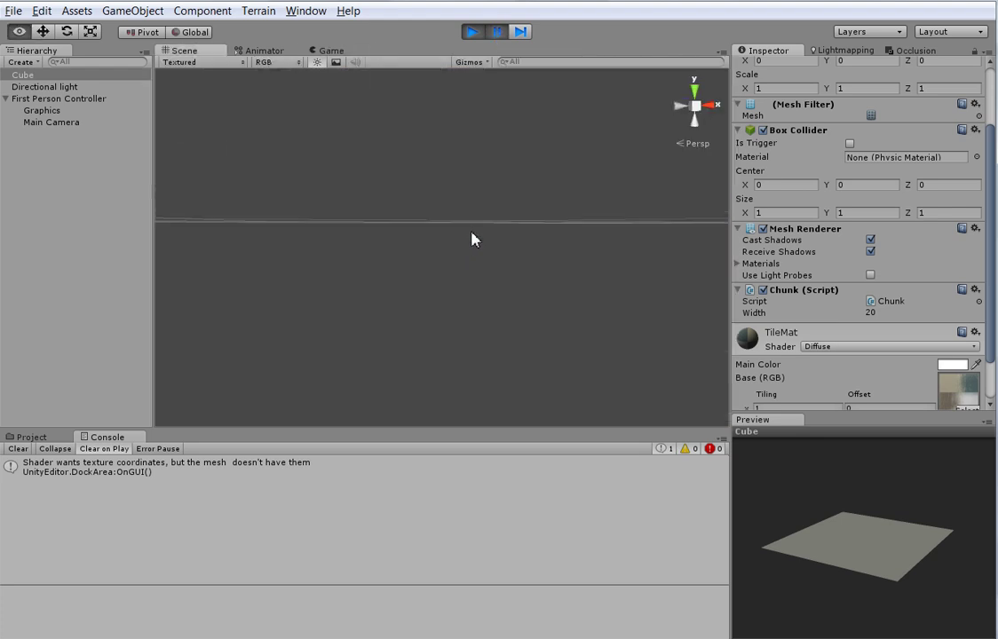
{"action": "right_click_drag", "start_coordinate": [471, 239], "coordinate": [411, 508]}
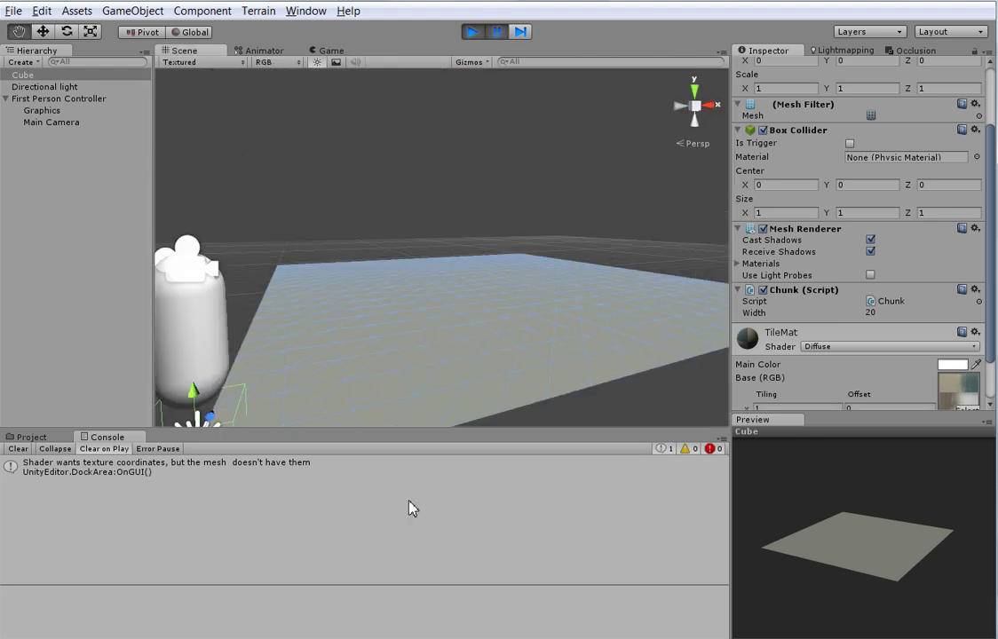
{"action": "right_click_drag", "start_coordinate": [435, 424], "coordinate": [839, 402]}
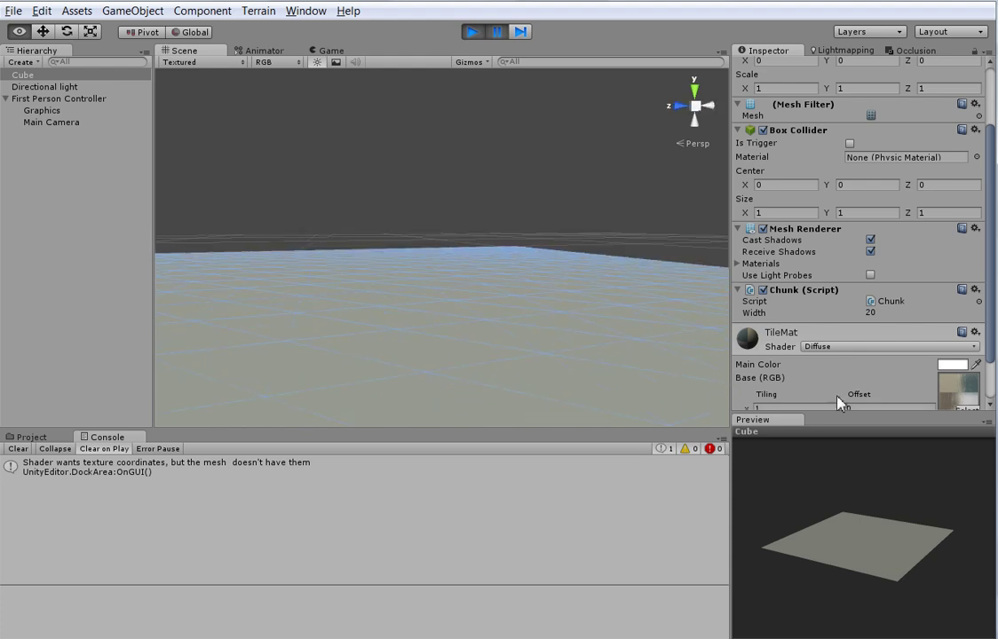
{"action": "right_click_drag", "start_coordinate": [839, 402], "coordinate": [596, 289]}
{"action": "mouse_move", "coordinate": [581, 344]}
{"action": "right_mouse_down"}
{"action": "mouse_move", "coordinate": [535, 289]}
{"action": "mouse_move", "coordinate": [177, 369]}
{"action": "mouse_move", "coordinate": [965, 380]}
{"action": "mouse_move", "coordinate": [646, 388]}
{"action": "mouse_move", "coordinate": [560, 376]}
{"action": "right_mouse_up"}
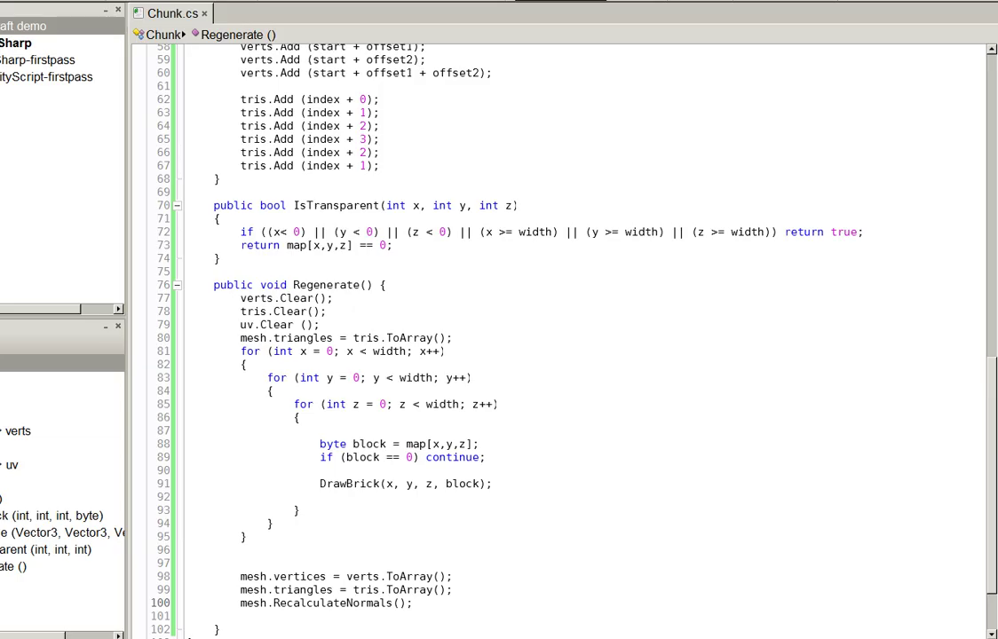
- Move the tris.Add (index + 3) line below index + 2 for order 2, 3, 1, and save
{"action": "scroll", "coordinate": [459, 252], "scroll_direction": "up", "scroll_amount": 6}
{"action": "left_click", "coordinate": [457, 380]}
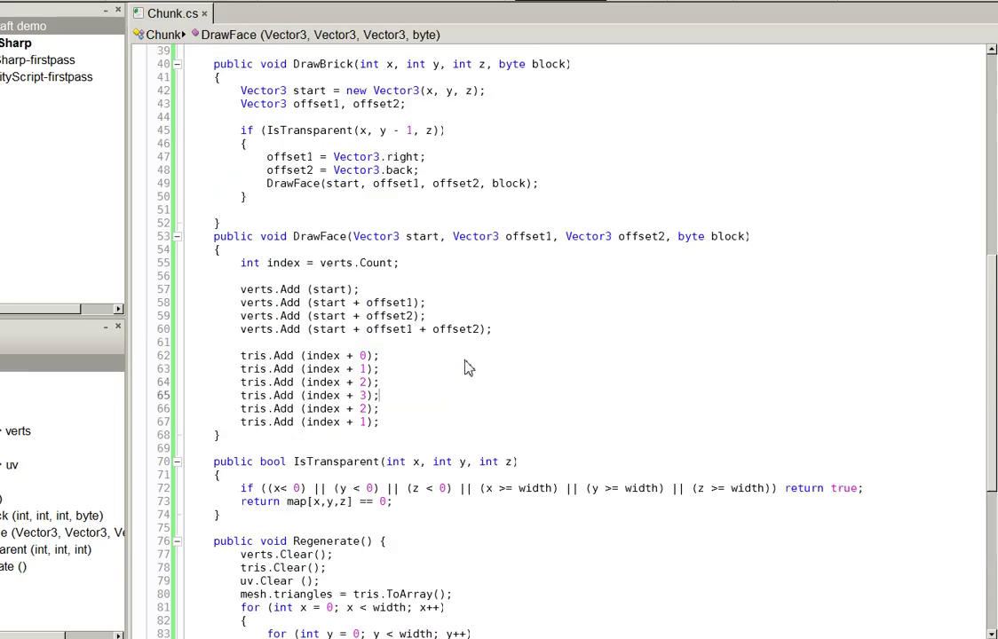
{"action": "key", "text": "ctrl+x"}
{"action": "key", "text": "Down"}
{"action": "key", "text": "ctrl+v"}
{"action": "key", "text": "ctrl+s"}
- Play-test the reordered triangles, orbiting the jagged floor mesh, then stop play mode
{"action": "left_click", "coordinate": [475, 32]}
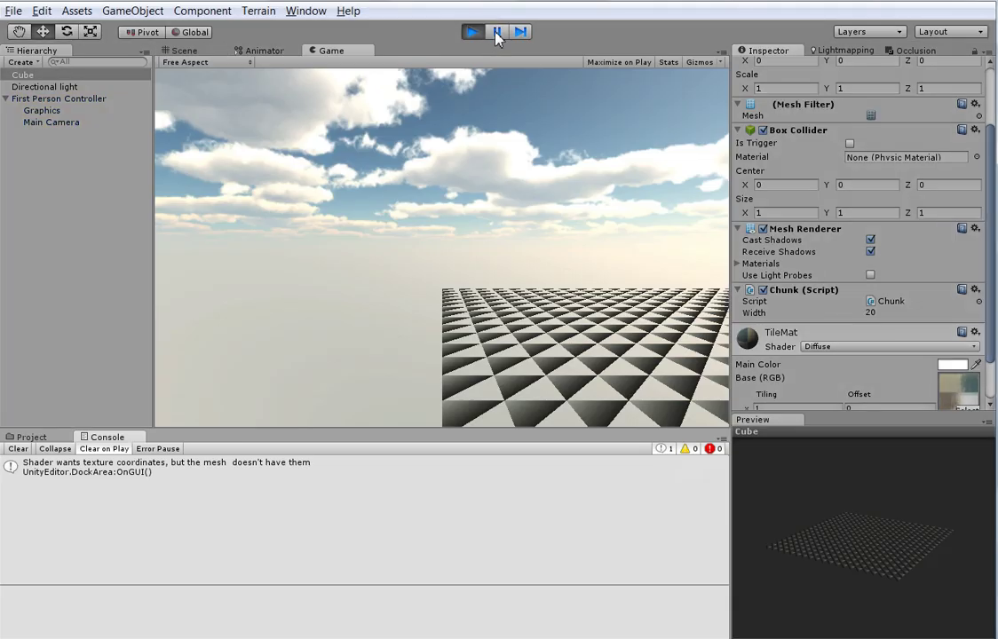
{"action": "key", "text": "ctrl+1"}
{"action": "mouse_move", "coordinate": [557, 229]}
{"action": "right_mouse_down"}
{"action": "mouse_move", "coordinate": [492, 291]}
{"action": "mouse_move", "coordinate": [394, 200]}
{"action": "mouse_move", "coordinate": [376, 166]}
{"action": "mouse_move", "coordinate": [465, 106]}
{"action": "right_mouse_up"}
{"action": "right_click_drag", "start_coordinate": [476, 258], "coordinate": [488, 53]}
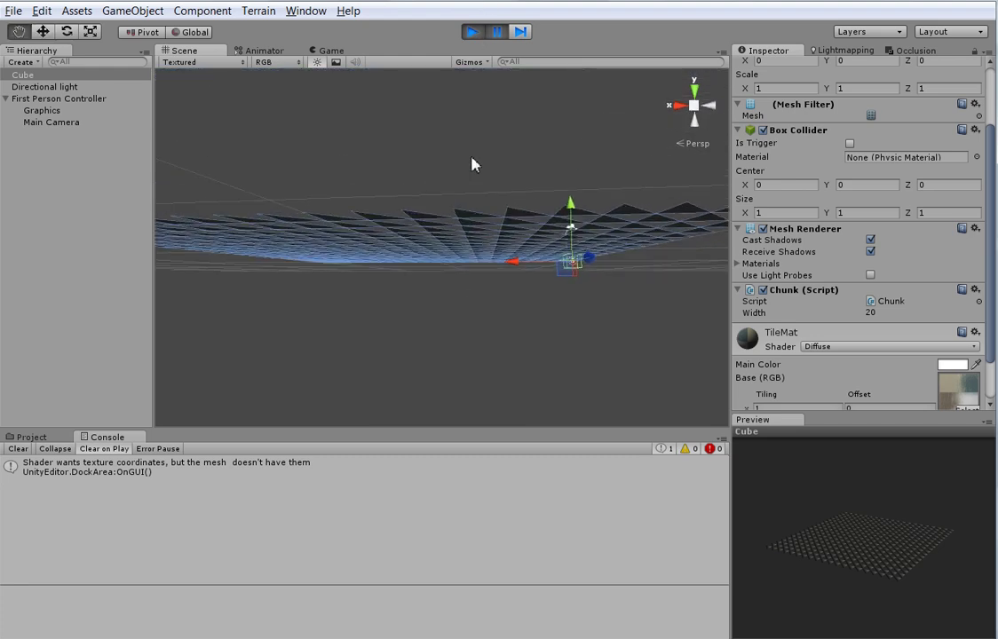
{"action": "left_click", "coordinate": [473, 34]}
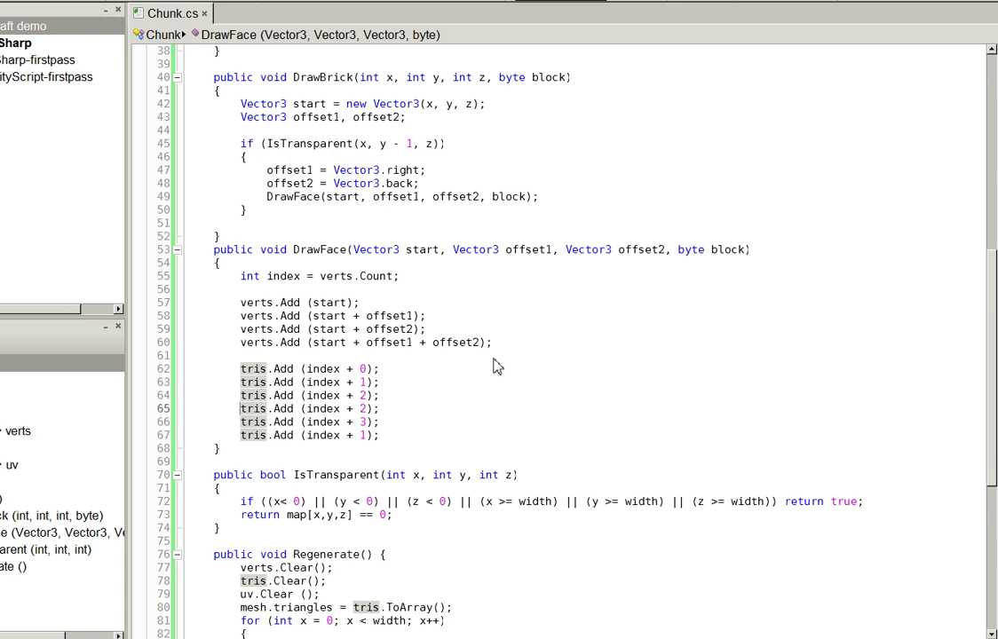
- Move tris.Add (index + 2) below index + 3 to restore order 3, 2, 1, and save
{"action": "key", "text": "shift+Down"}
{"action": "key", "text": "ctrl+x"}
{"action": "key", "text": "Down"}
{"action": "key", "text": "ctrl+v"}
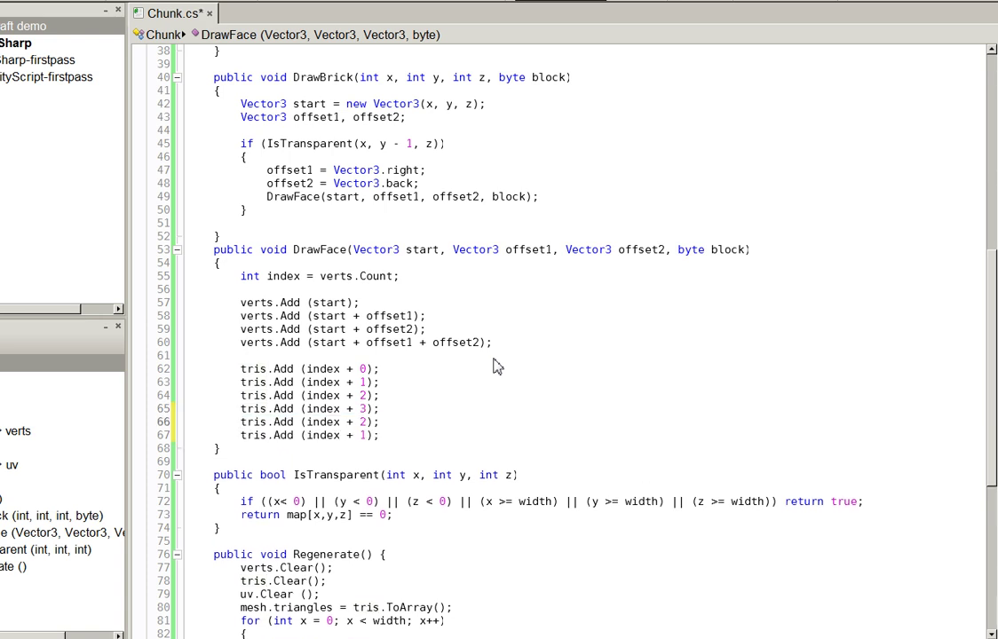
{"action": "key", "text": "Up"}
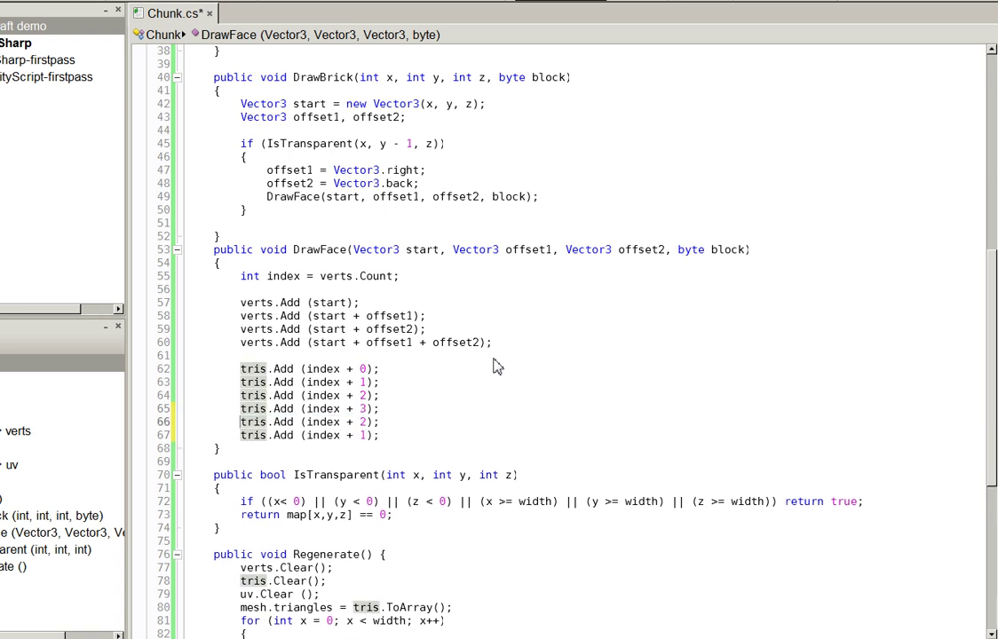
{"action": "left_click", "coordinate": [559, 238]}
{"action": "key", "text": "ctrl+s"}
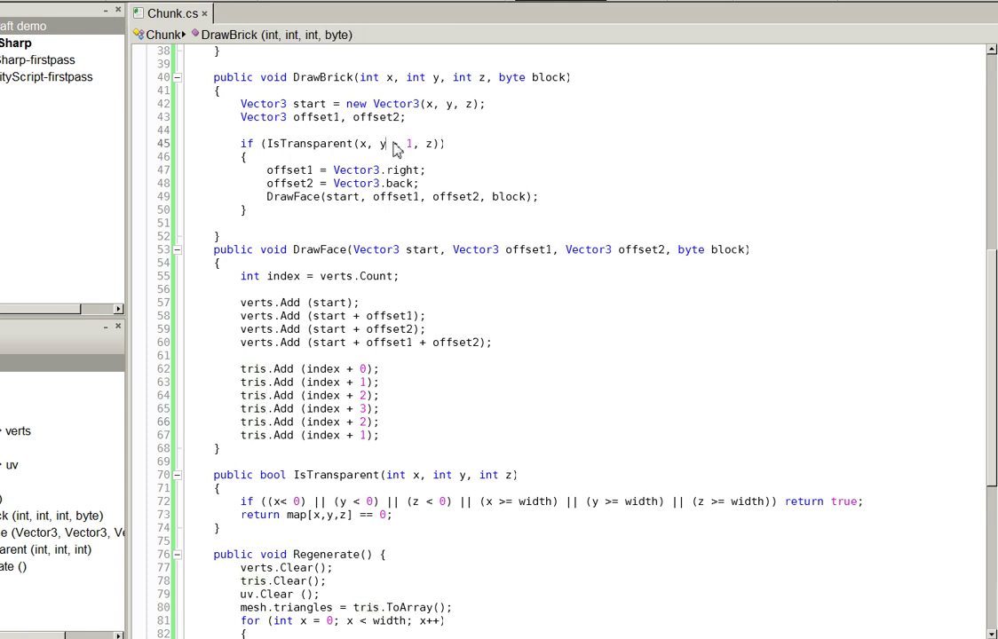
- Duplicate the y - 1 IsTransparent face block as a y + 1 check and save
{"action": "type", "text": "-"}
{"action": "key", "text": "Home"}
{"action": "key", "text": "shift+Down"}
{"action": "key", "text": "shift+Down"}
{"action": "key", "text": "shift+Down"}
{"action": "key", "text": "shift+Down"}
{"action": "key", "text": "shift+Down"}
{"action": "key", "text": "shift+End"}
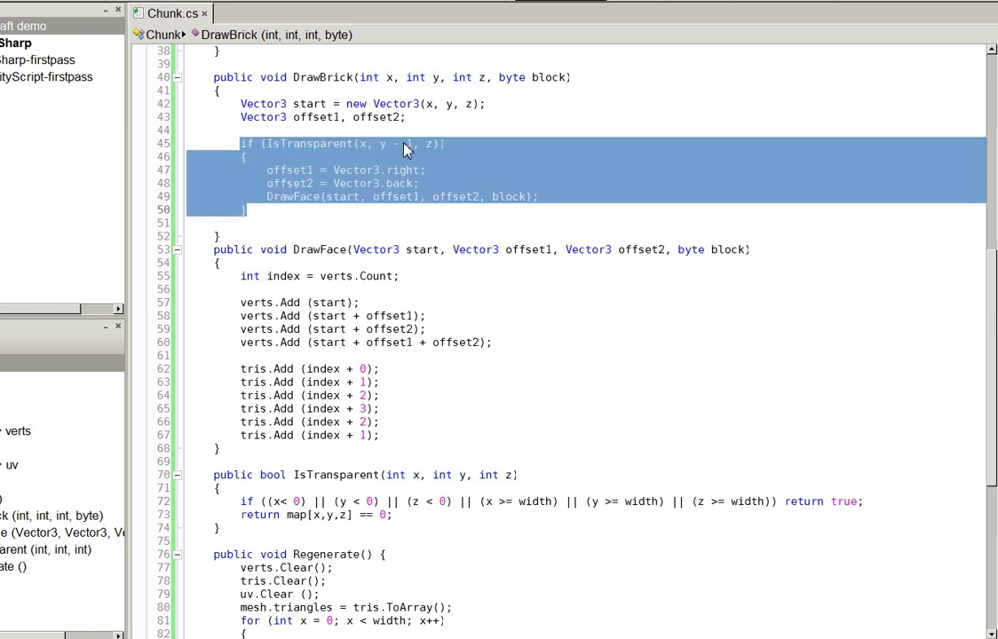
{"action": "key", "text": "ctrl+c"}
{"action": "key", "text": "End"}
{"action": "key", "text": "Return"}
{"action": "key", "text": "ctrl+v"}
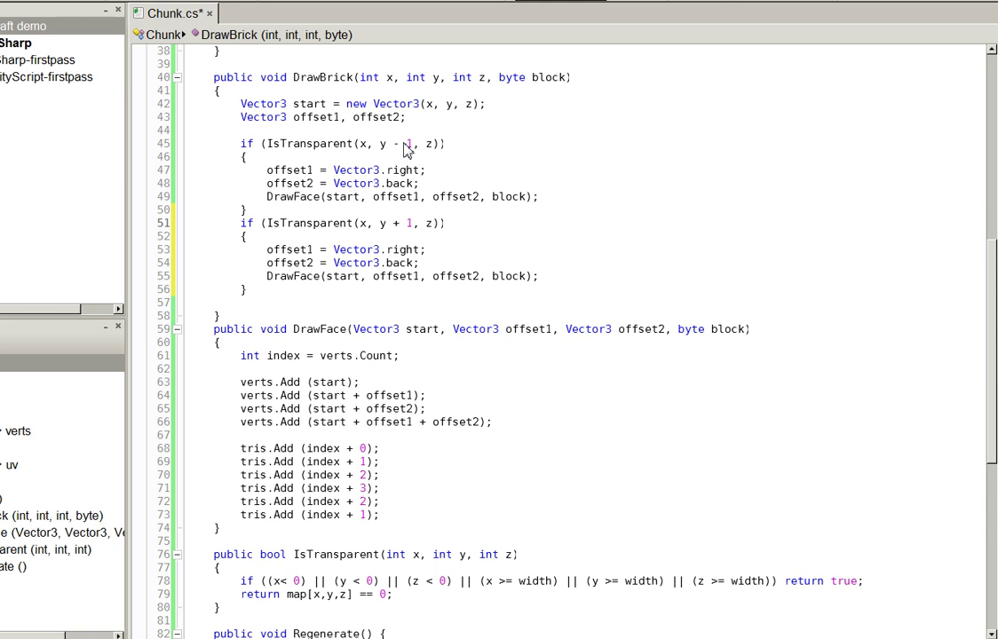
{"action": "key", "text": "ctrl+s"}
- Play-test the chunk, pausing to fly around the solid tiled floor with blocky edges, then stop
{"action": "key", "text": "alt+Tab"}
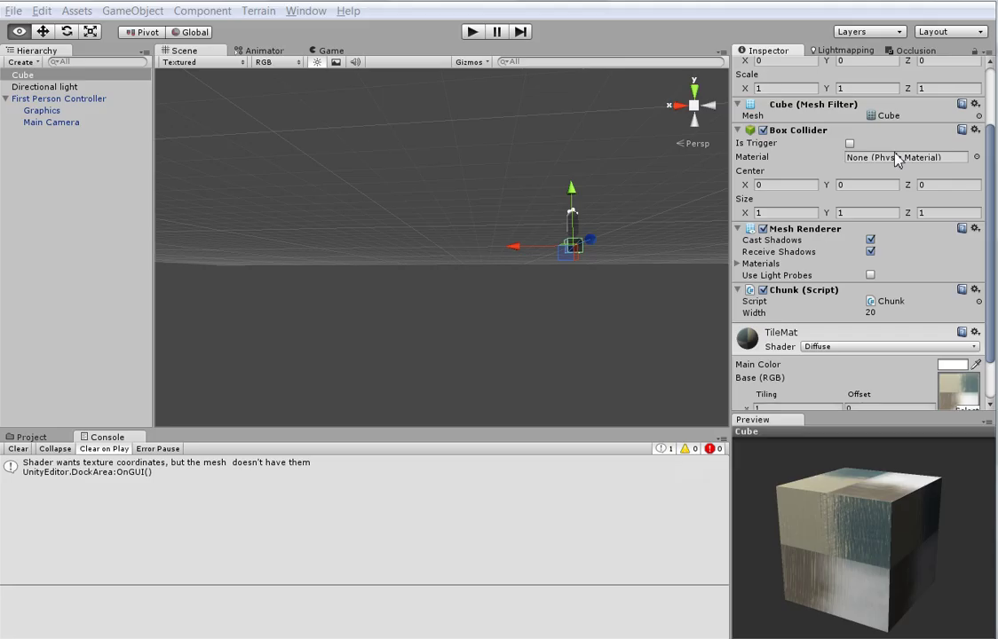
{"action": "left_click", "coordinate": [476, 36]}
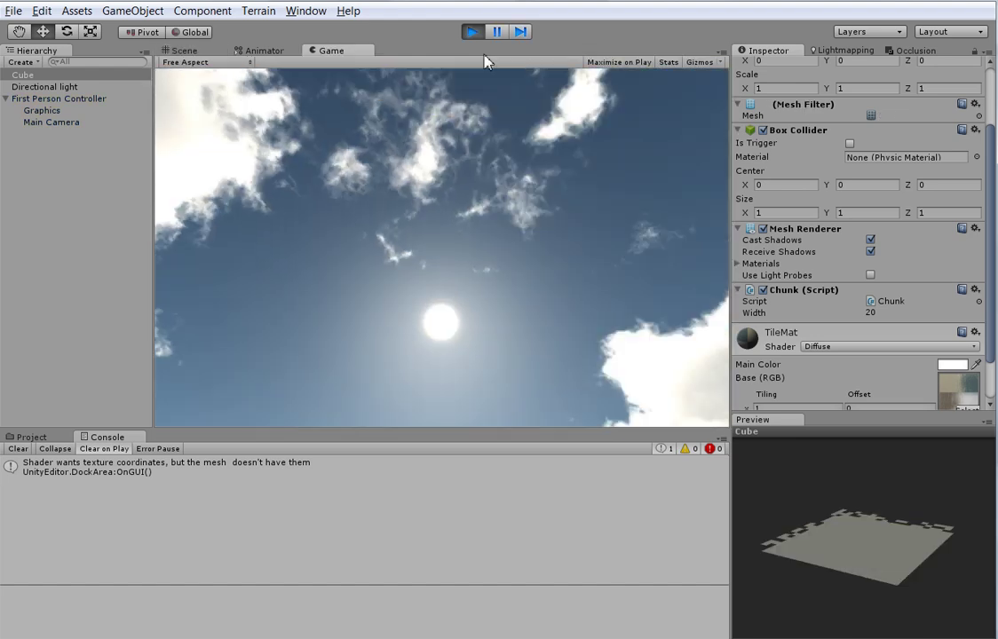
{"action": "left_click", "coordinate": [495, 32]}
{"action": "right_click_drag", "start_coordinate": [463, 213], "coordinate": [497, 256]}
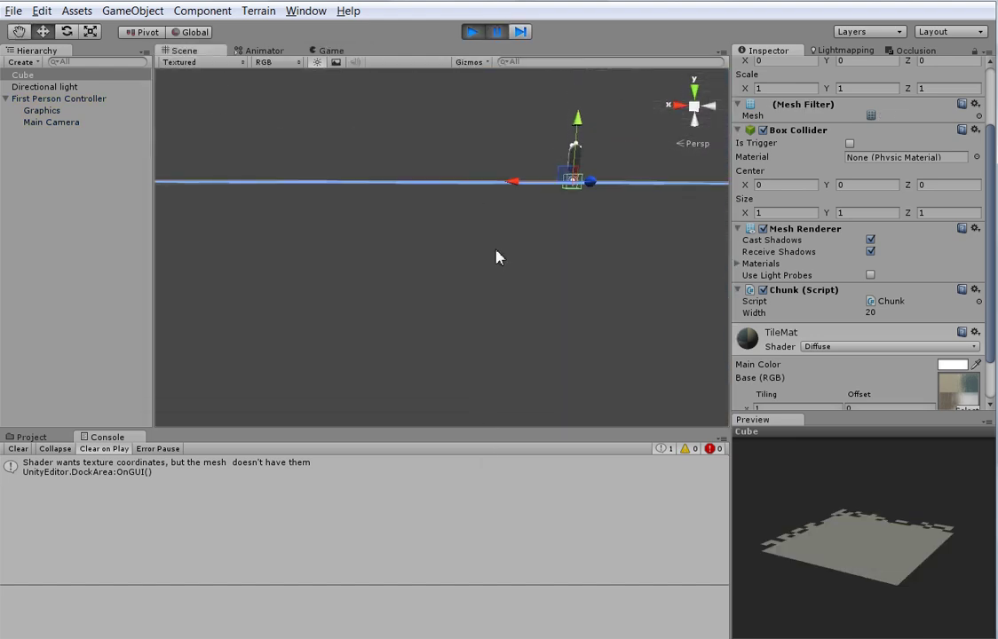
{"action": "mouse_move", "coordinate": [556, 283]}
{"action": "right_mouse_down"}
{"action": "mouse_move", "coordinate": [445, 319]}
{"action": "mouse_move", "coordinate": [399, 277]}
{"action": "mouse_move", "coordinate": [325, 271]}
{"action": "mouse_move", "coordinate": [560, 339]}
{"action": "mouse_move", "coordinate": [541, 351]}
{"action": "mouse_move", "coordinate": [276, 303]}
{"action": "mouse_move", "coordinate": [429, 295]}
{"action": "mouse_move", "coordinate": [427, 144]}
{"action": "right_mouse_up"}
{"action": "key", "text": "w"}
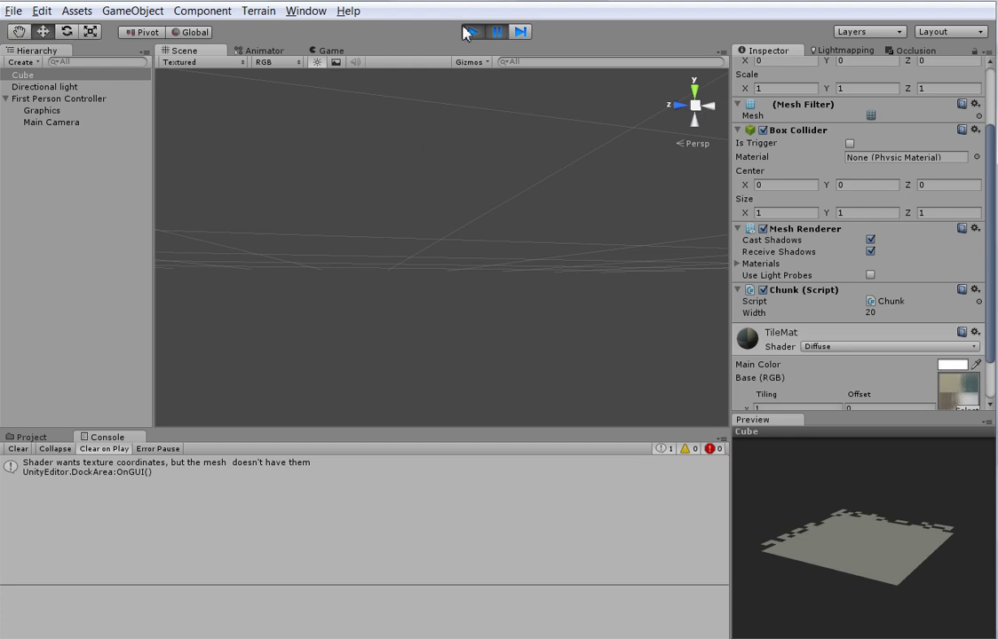
{"action": "left_click", "coordinate": [467, 32]}
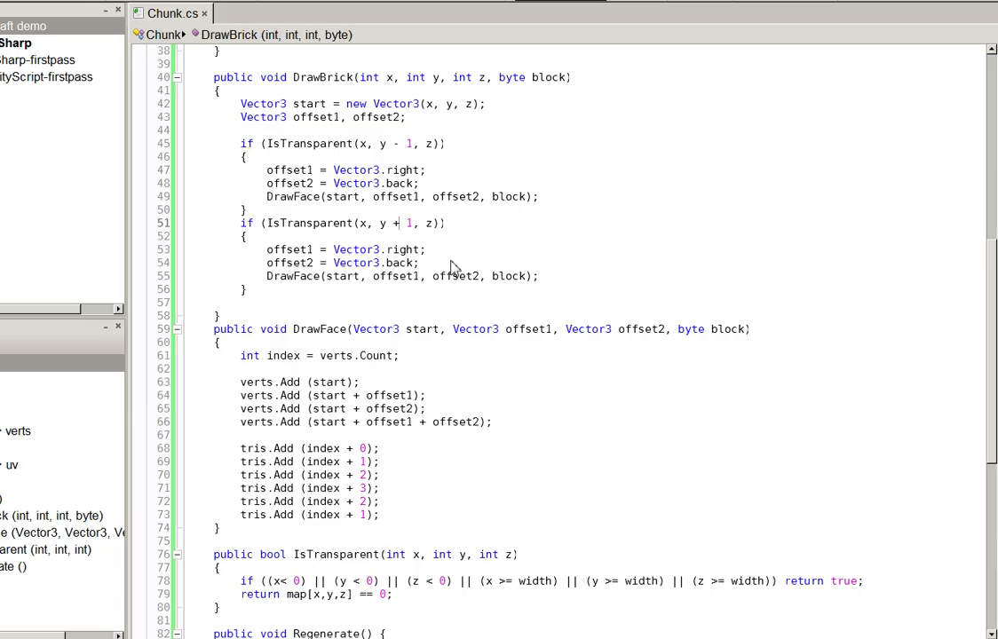
- Change line 47's offset1 to Vector3.left and line 49's start to start + Vector3.right
{"action": "left_click", "coordinate": [387, 171]}
{"action": "double_click", "coordinate": [402, 174]}
{"action": "type", "text": "lef"}
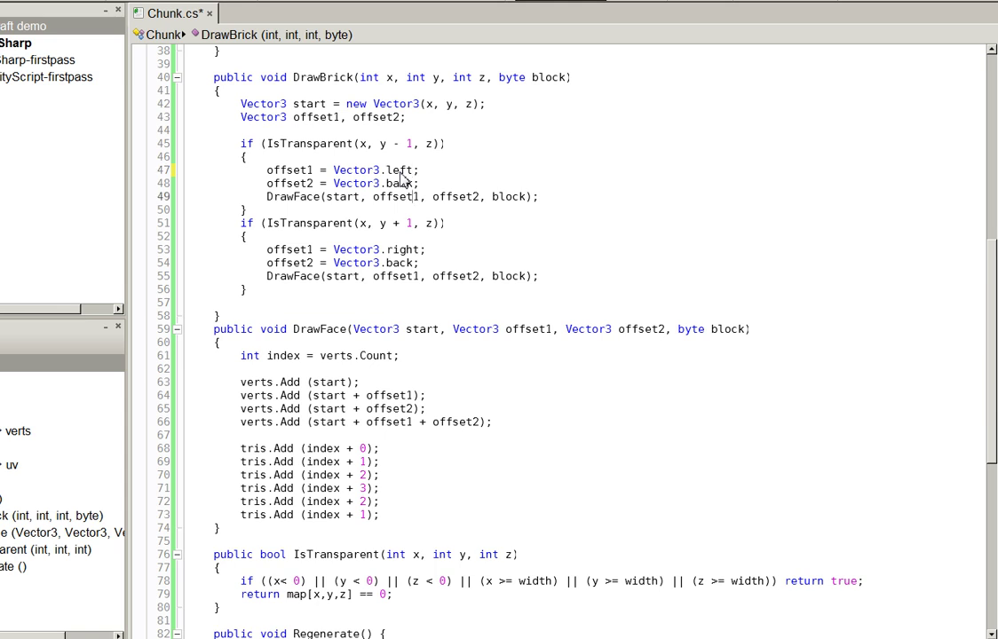
{"action": "type", "text": "+ V"}
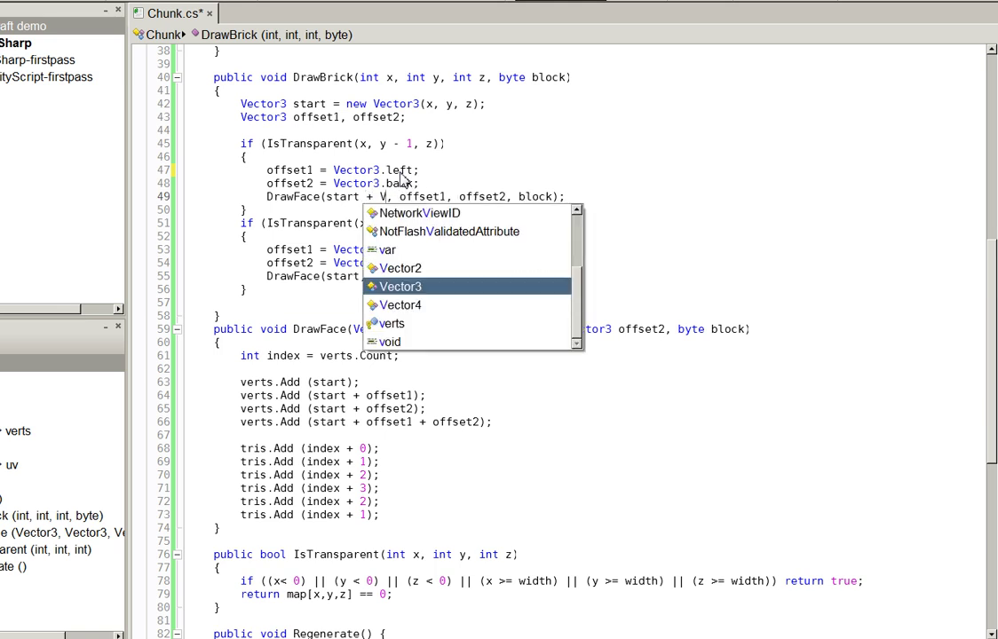
{"action": "type", "text": "ector3.ri"}
{"action": "key", "text": "Return"}
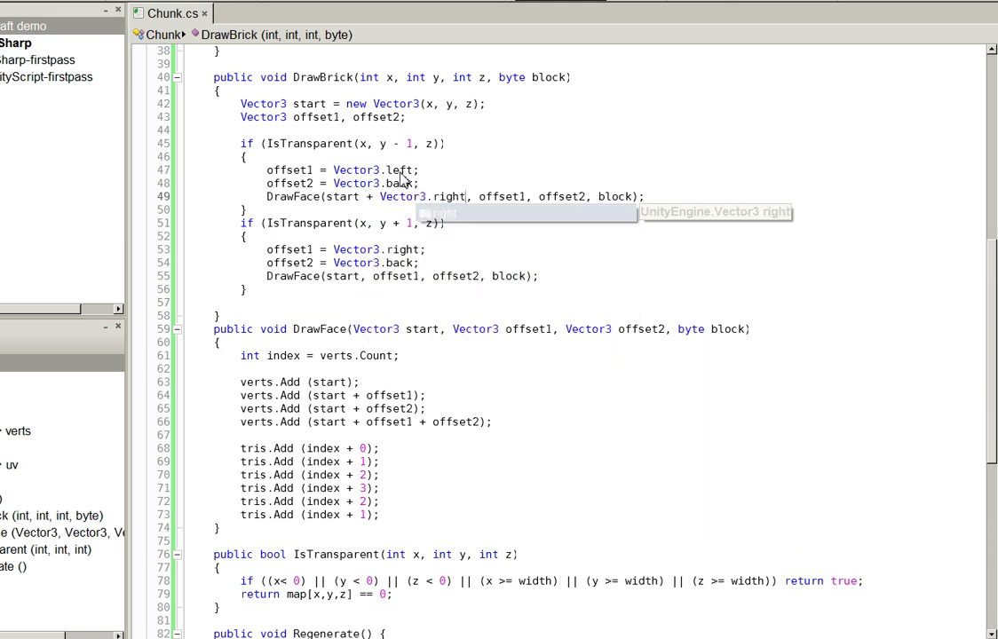
{"action": "key", "text": "alt+Tab"}
- Run and pause the scene, then zoom out and orbit above the checkered grid of top faces
{"action": "left_click", "coordinate": [471, 31]}
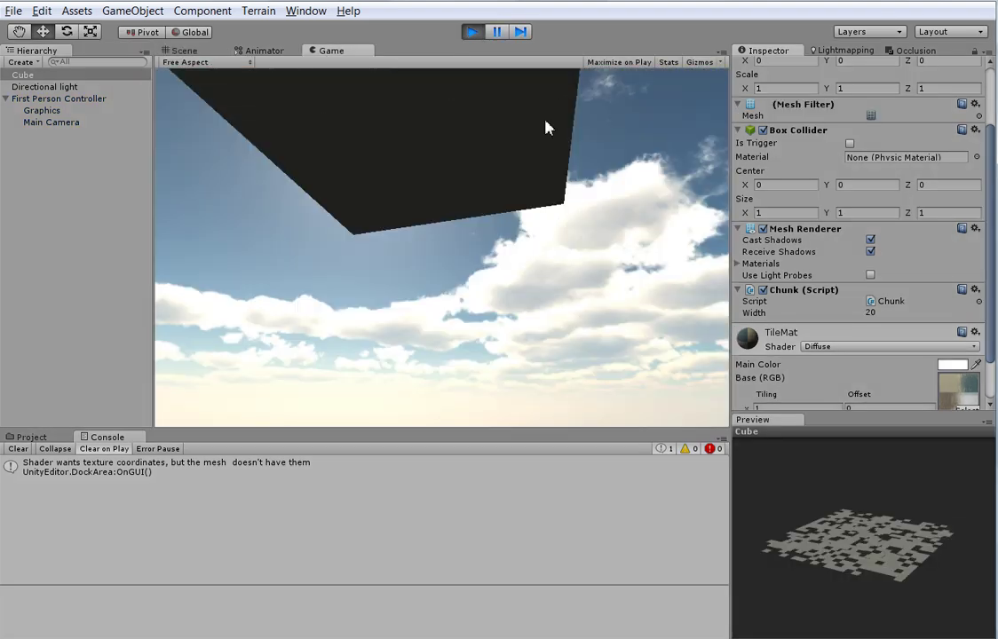
{"action": "left_click", "coordinate": [502, 33]}
{"action": "left_click", "coordinate": [182, 49]}
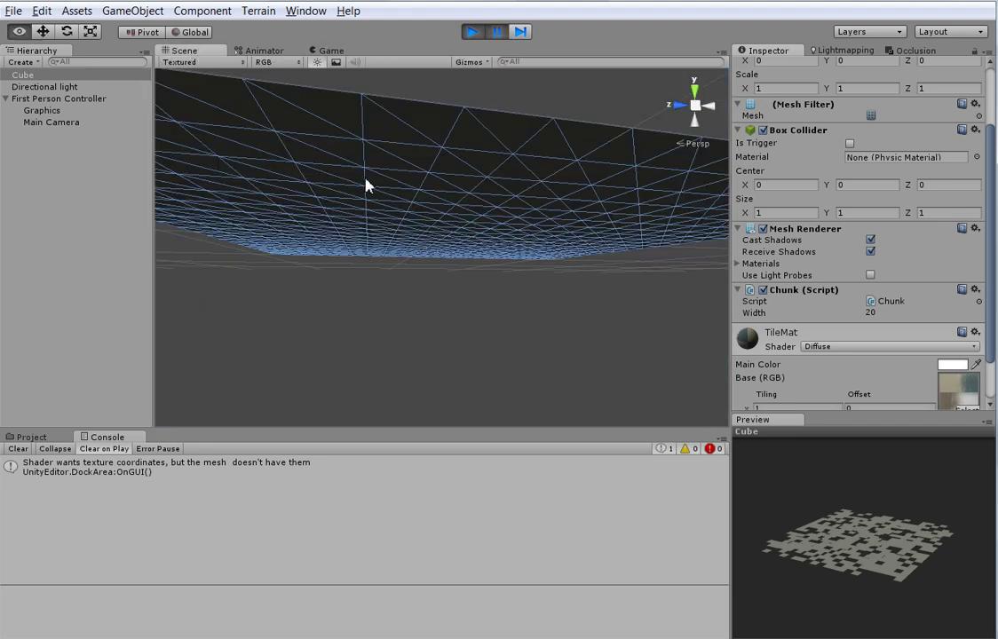
{"action": "scroll", "coordinate": [365, 185], "scroll_direction": "down", "scroll_amount": 3}
{"action": "mouse_move", "coordinate": [411, 223]}
{"action": "left_mouse_down", "text": "alt"}
{"action": "mouse_move", "coordinate": [424, 219]}
{"action": "mouse_move", "coordinate": [456, 349]}
{"action": "mouse_move", "coordinate": [530, 416]}
{"action": "mouse_move", "coordinate": [545, 391]}
{"action": "mouse_move", "coordinate": [659, 355]}
{"action": "left_mouse_up", "text": "alt"}
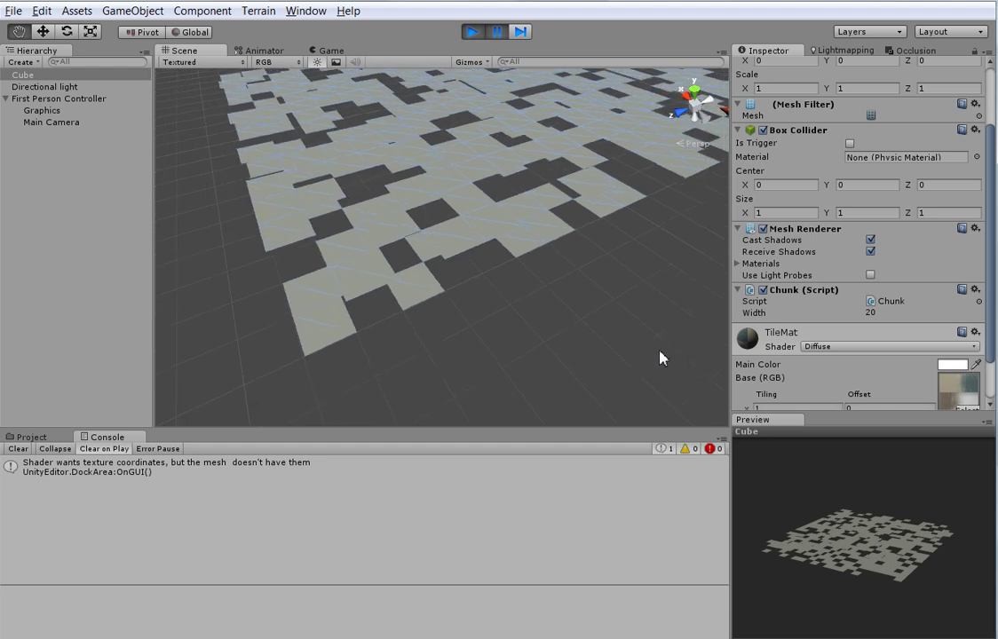
{"action": "mouse_move", "coordinate": [424, 328]}
{"action": "left_mouse_down", "text": "alt"}
{"action": "mouse_move", "coordinate": [561, 292]}
{"action": "mouse_move", "coordinate": [520, 328]}
{"action": "mouse_move", "coordinate": [461, 305]}
{"action": "mouse_move", "coordinate": [424, 249]}
{"action": "mouse_move", "coordinate": [394, 276]}
{"action": "mouse_move", "coordinate": [482, 341]}
{"action": "mouse_move", "coordinate": [258, 242]}
{"action": "mouse_move", "coordinate": [308, 387]}
{"action": "left_mouse_up", "text": "alt"}
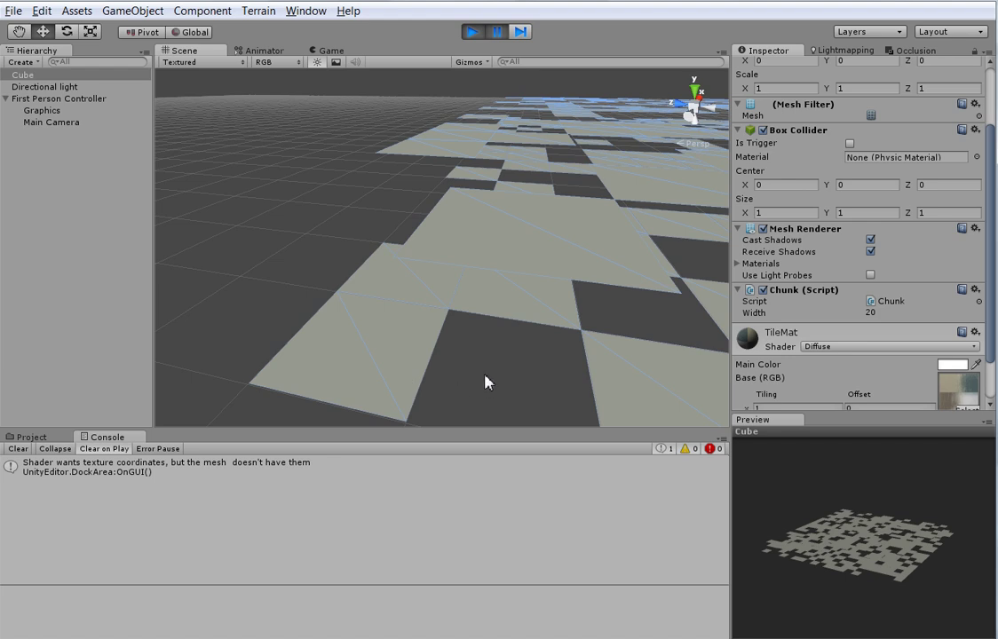
- Orbit the running scene to inspect the tiled floor from above and below
{"action": "left_click_drag", "start_coordinate": [485, 394], "coordinate": [468, 335], "text": "alt"}
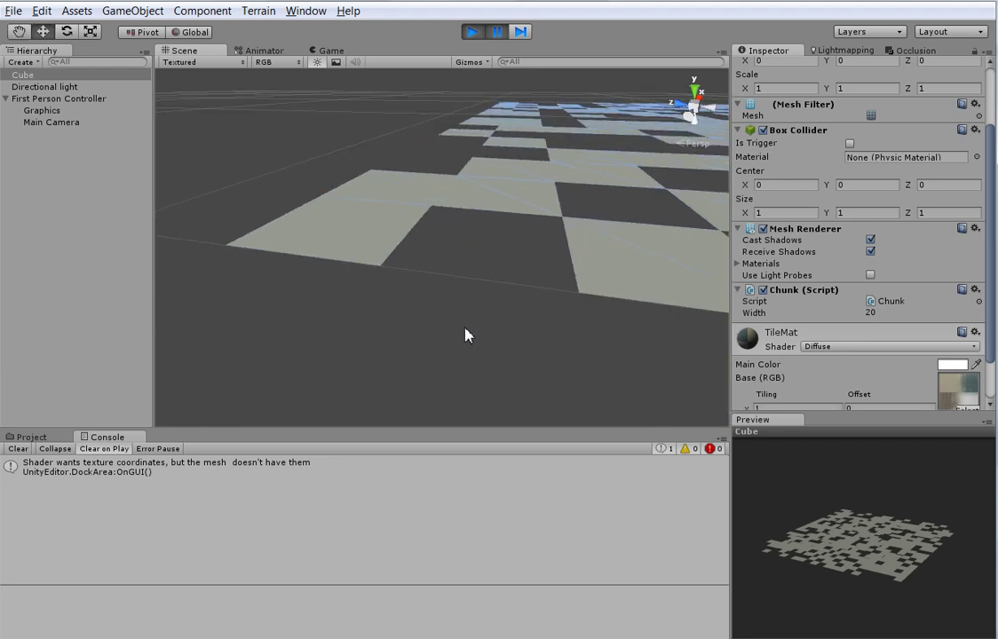
{"action": "right_click_drag", "start_coordinate": [486, 332], "coordinate": [474, 366], "text": "alt"}
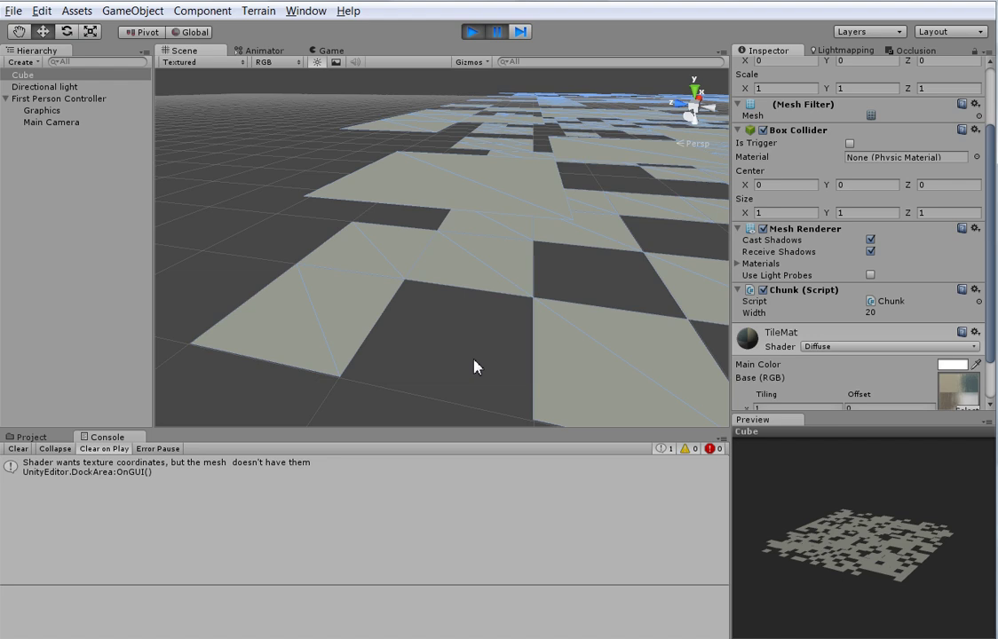
{"action": "mouse_move", "coordinate": [434, 360]}
{"action": "left_mouse_down", "text": "alt"}
{"action": "mouse_move", "coordinate": [436, 236]}
{"action": "mouse_move", "coordinate": [462, 135]}
{"action": "mouse_move", "coordinate": [586, 107]}
{"action": "mouse_move", "coordinate": [448, 134]}
{"action": "left_mouse_up", "text": "alt"}
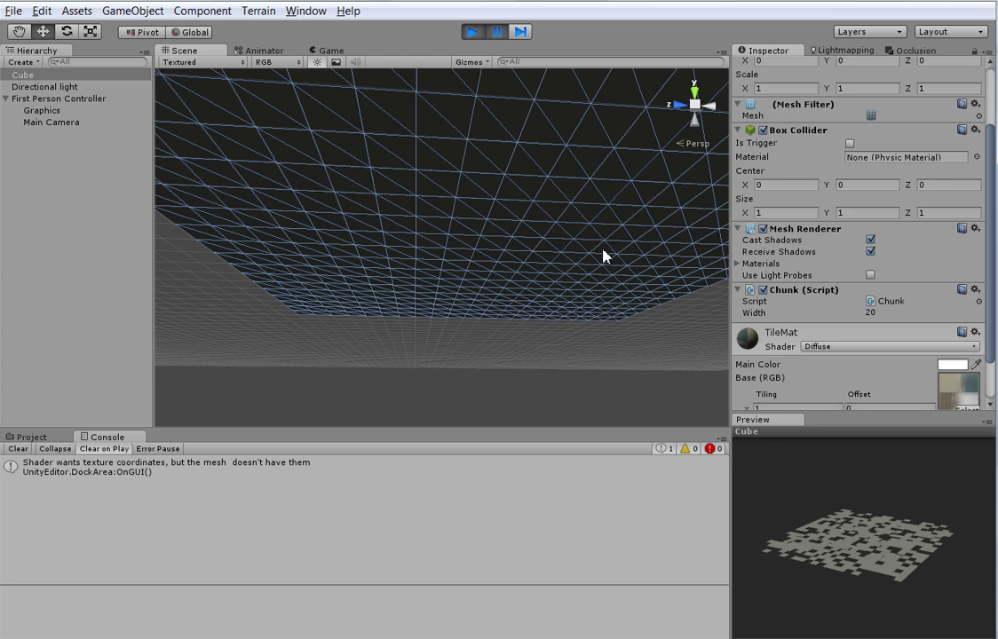
{"action": "mouse_move", "coordinate": [603, 256]}
{"action": "left_mouse_down", "text": "alt"}
{"action": "mouse_move", "coordinate": [473, 371]}
{"action": "mouse_move", "coordinate": [420, 397]}
{"action": "mouse_move", "coordinate": [417, 434]}
{"action": "left_mouse_up", "text": "alt"}
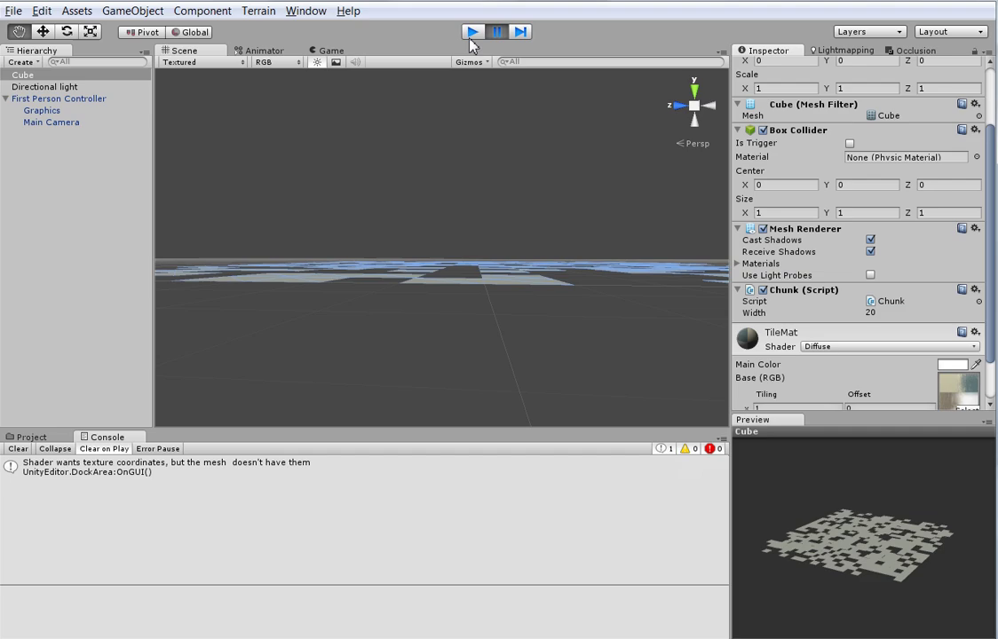
- Stop Play and add + Vector3.up to the second DrawFace start argument, then save Chunk.cs
{"action": "left_click", "coordinate": [473, 32]}
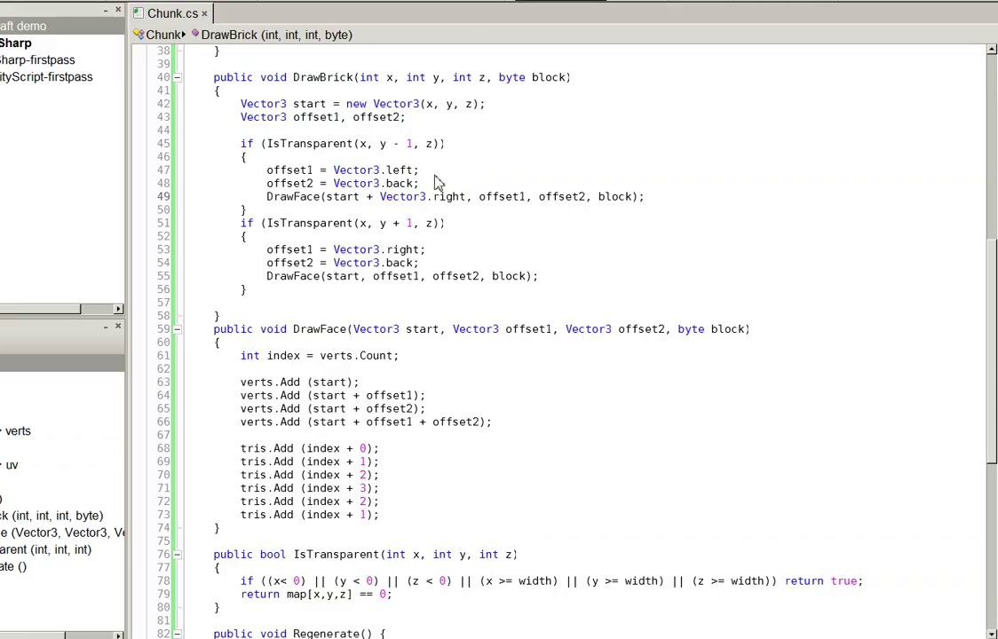
{"action": "left_click", "coordinate": [357, 277]}
{"action": "type", "text": "+ Vector3.up"}
{"action": "key", "text": "ctrl+s"}
- Play the scene in Unity, orbit to inspect the raised top faces, then stop
{"action": "key", "text": "alt+Tab"}
{"action": "left_click", "coordinate": [472, 36]}
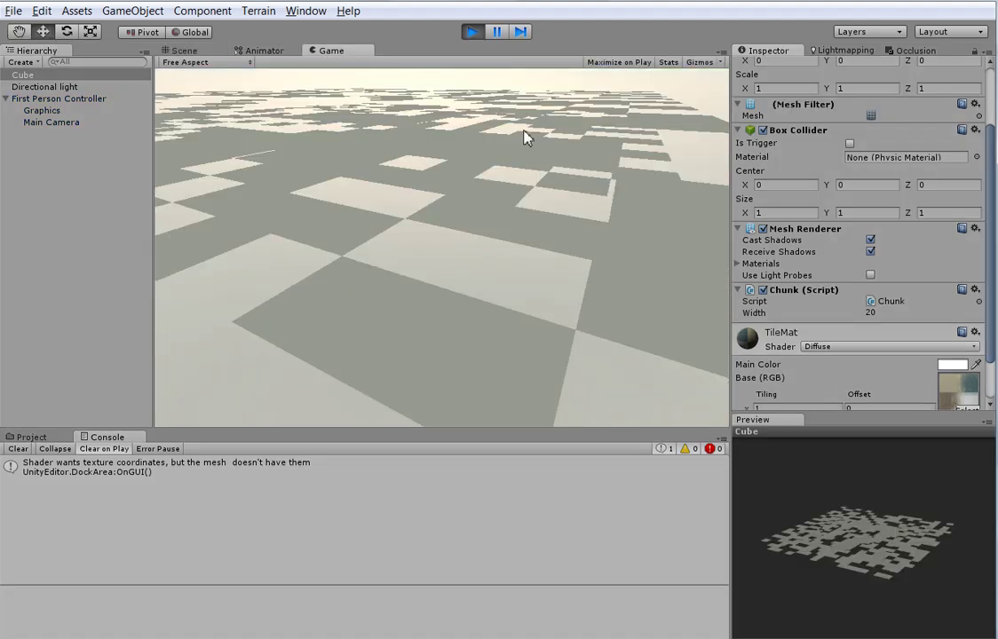
{"action": "left_click", "coordinate": [472, 32]}
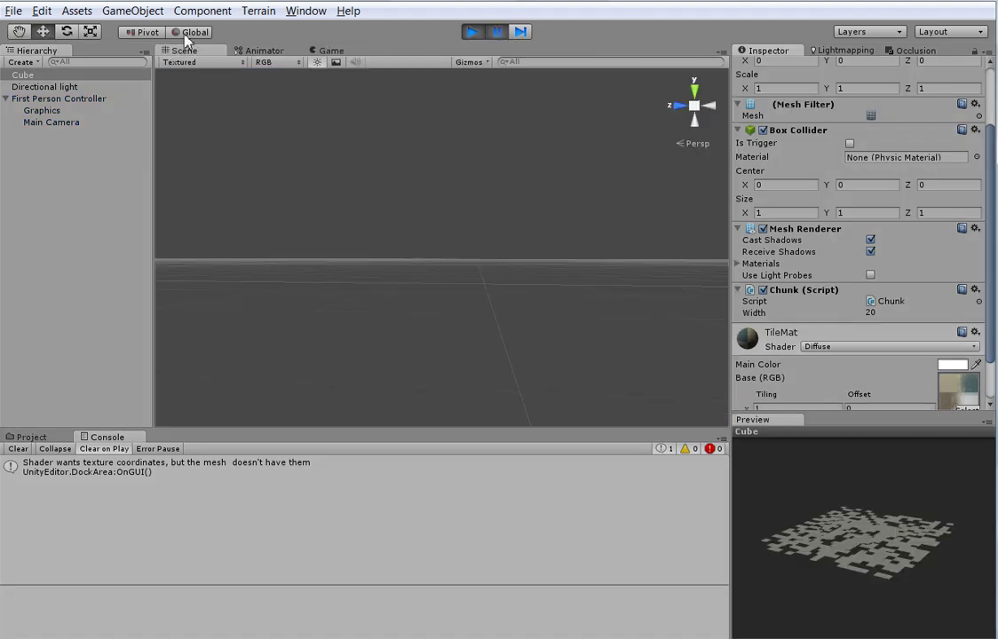
{"action": "mouse_move", "coordinate": [637, 238]}
{"action": "left_mouse_down", "text": "alt"}
{"action": "mouse_move", "coordinate": [470, 272]}
{"action": "mouse_move", "coordinate": [511, 377]}
{"action": "mouse_move", "coordinate": [511, 335]}
{"action": "mouse_move", "coordinate": [500, 322]}
{"action": "mouse_move", "coordinate": [515, 429]}
{"action": "left_mouse_up", "text": "alt"}
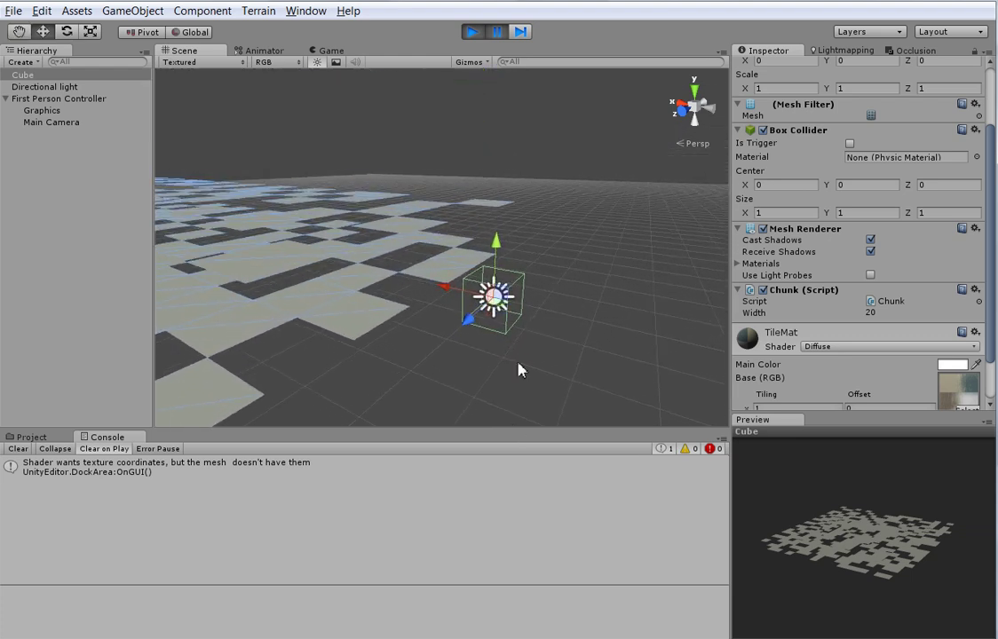
{"action": "left_click", "coordinate": [473, 32]}
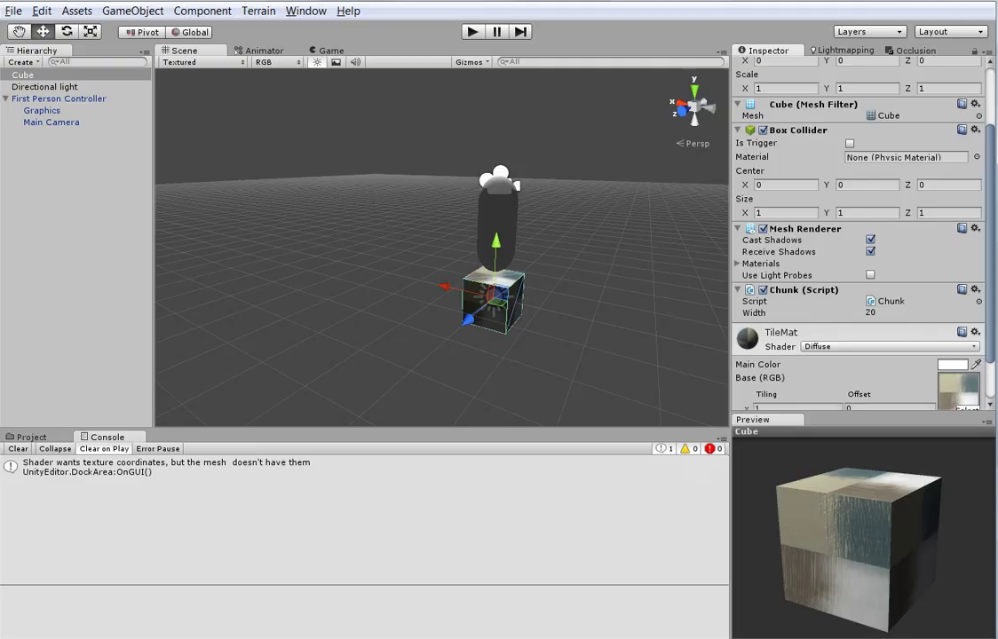
- Duplicate the two y-neighbour if-blocks twice below the originals in DrawBrick
{"action": "key", "text": "alt+Tab"}
{"action": "key", "text": "Down"}
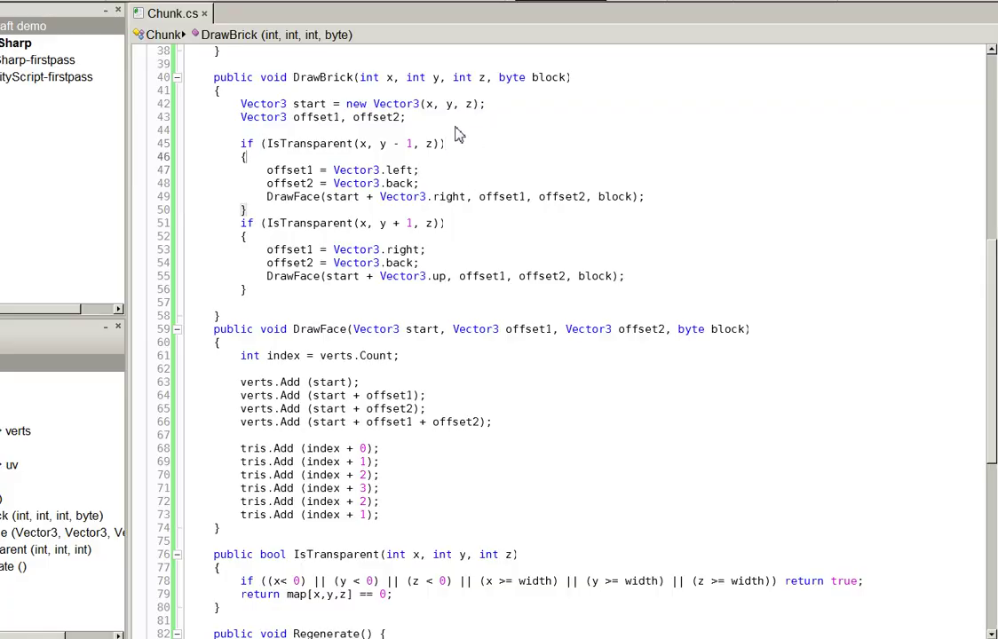
{"action": "key", "text": "Up"}
{"action": "key", "text": "Home"}
{"action": "key", "text": "shift+Down"}
{"action": "key", "text": "shift+Down"}
{"action": "key", "text": "shift+Down"}
{"action": "key", "text": "shift+Down"}
{"action": "key", "text": "ctrl+c"}
{"action": "key", "text": "Right"}
{"action": "key", "text": "Return"}
{"action": "key", "text": "ctrl+v"}
{"action": "key", "text": "Return"}
{"action": "key", "text": "ctrl+v"}
- Change the first two copied IsTransparent checks to the x - 1 and x + 1 neighbours
{"action": "left_click", "coordinate": [401, 290]}
{"action": "key", "text": "BackSpace"}
{"action": "key", "text": "BackSpace"}
{"action": "key", "text": "Delete"}
{"action": "key", "text": "Delete"}
{"action": "type", "text": "- 1"}
{"action": "key", "text": "Down"}
{"action": "key", "text": "Down"}
{"action": "key", "text": "Down"}
- Change the remaining two copied checks to the z - 1 and z + 1 neighbours
{"action": "key", "text": "Down"}
{"action": "key", "text": "Down"}
{"action": "key", "text": "Down"}
{"action": "key", "text": "Delete"}
{"action": "key", "text": "Delete"}
{"action": "key", "text": "Delete"}
{"action": "key", "text": "BackSpace"}
{"action": "key", "text": "Left"}
{"action": "type", "text": "+ 1"}
{"action": "key", "text": "Down"}
{"action": "key", "text": "Down"}
{"action": "key", "text": "Down"}
{"action": "key", "text": "Down"}
{"action": "key", "text": "Down"}
{"action": "key", "text": "Down"}
{"action": "key", "text": "Down"}
{"action": "key", "text": "Delete"}
{"action": "key", "text": "Delete"}
{"action": "key", "text": "Delete"}
{"action": "key", "text": "BackSpace"}
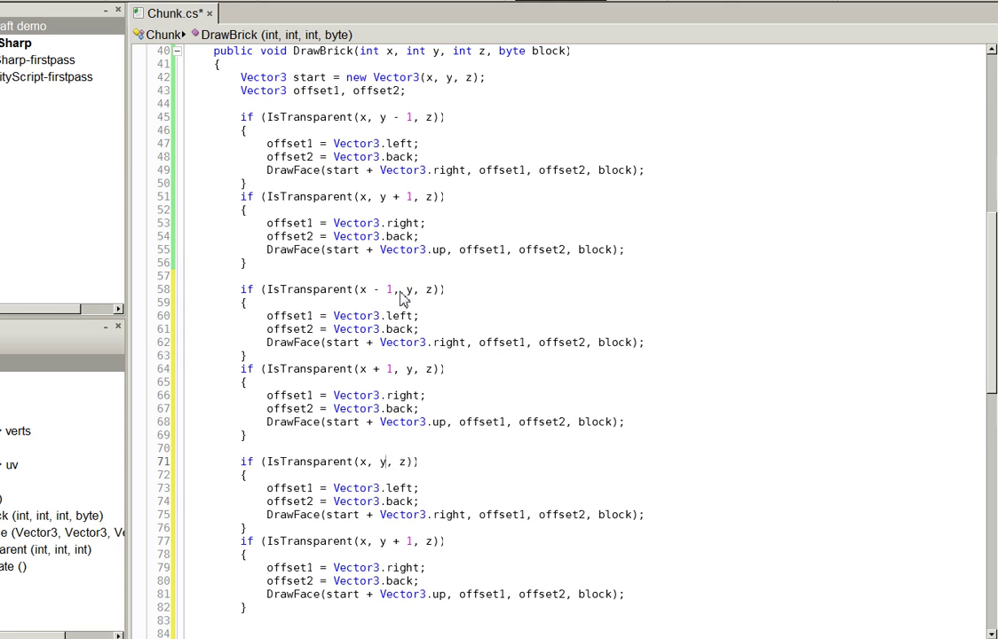
{"action": "type", "text": "- 1"}
- Set the x - 1 block's offset1 to Vector3.up
{"action": "key", "text": "Down"}
{"action": "key", "text": "Down"}
{"action": "key", "text": "Down"}
{"action": "key", "text": "ctrl+Right"}
{"action": "key", "text": "ctrl+Right"}
{"action": "key", "text": "ctrl+Right"}
{"action": "key", "text": "ctrl+Right"}
{"action": "key", "text": "Delete"}
{"action": "key", "text": "Delete"}
{"action": "key", "text": "Delete"}
{"action": "key", "text": "Delete"}
{"action": "type", "text": "+ 1"}
{"action": "key", "text": "Up"}
{"action": "key", "text": "Up"}
{"action": "key", "text": "Up"}
{"action": "key", "text": "Up"}
{"action": "key", "text": "Up"}
{"action": "key", "text": "Up"}
{"action": "key", "text": "Up"}
{"action": "key", "text": "Up"}
{"action": "key", "text": "Up"}
{"action": "key", "text": "Down"}
{"action": "key", "text": "Down"}
{"action": "key", "text": "Down"}
{"action": "key", "text": "Down"}
{"action": "key", "text": "End"}
{"action": "key", "text": "BackSpace"}
{"action": "key", "text": "BackSpace"}
{"action": "key", "text": "BackSpace"}
{"action": "type", "text": "up"}
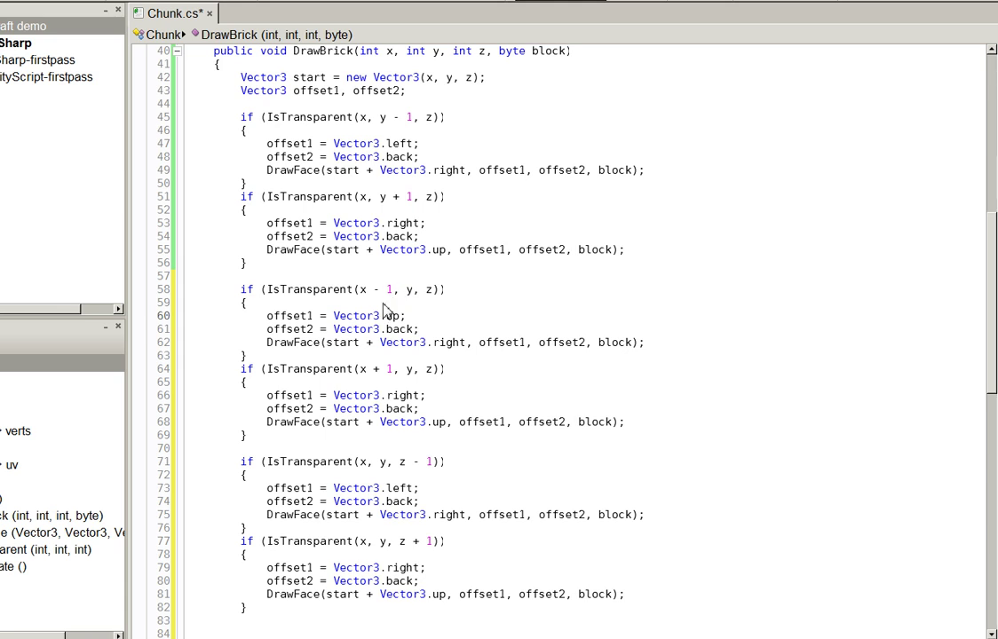
- Set offset1 to Vector3.down for the x - 1 face and Vector3.up for the x + 1 face
{"action": "double_click", "coordinate": [406, 396]}
{"action": "type", "text": "down"}
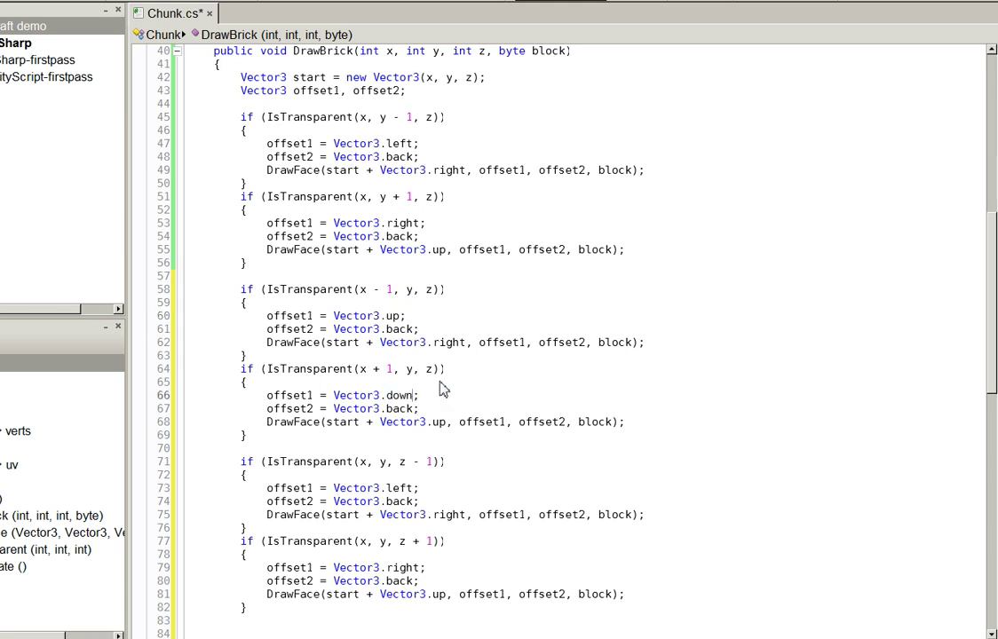
{"action": "left_click", "coordinate": [399, 317]}
{"action": "key", "text": "BackSpace"}
{"action": "type", "text": "down"}
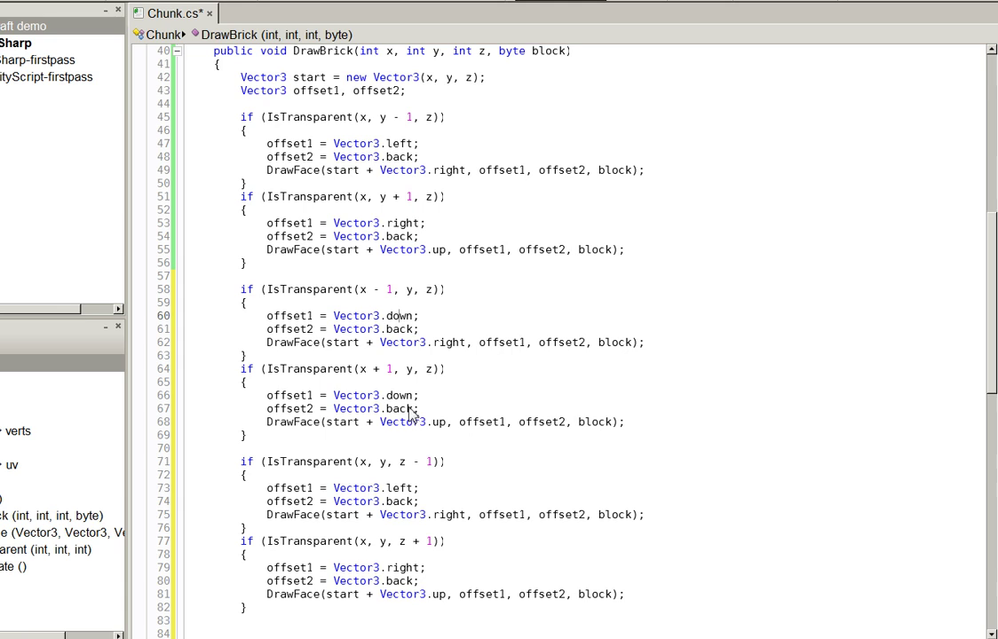
{"action": "double_click", "coordinate": [402, 398]}
{"action": "type", "text": "up"}
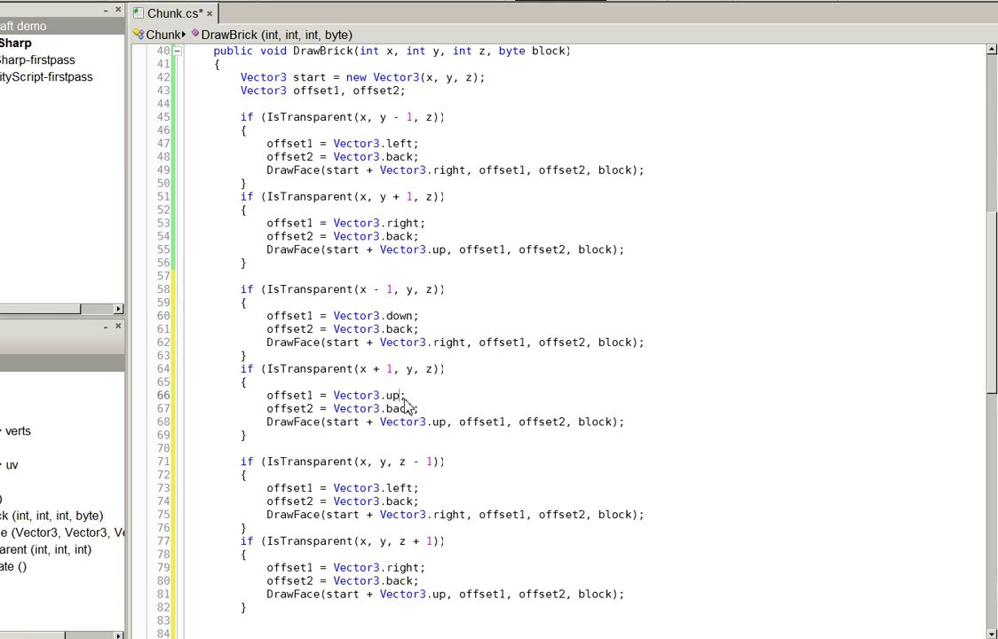
- Shift the x-face DrawFace starts by Vector3.up and Vector3.left, and save
{"action": "double_click", "coordinate": [446, 343]}
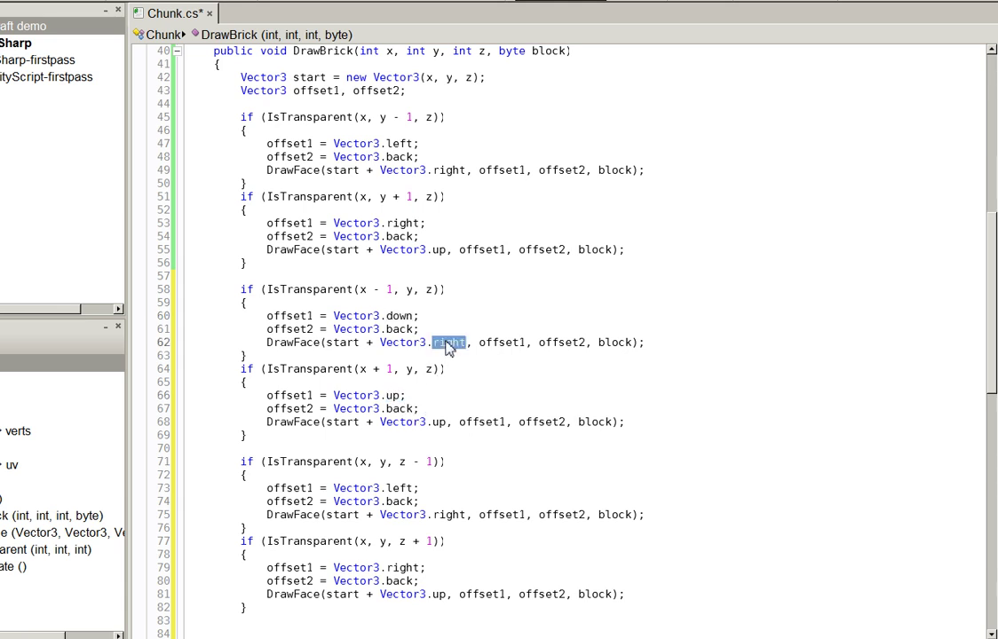
{"action": "type", "text": "up"}
{"action": "double_click", "coordinate": [438, 422]}
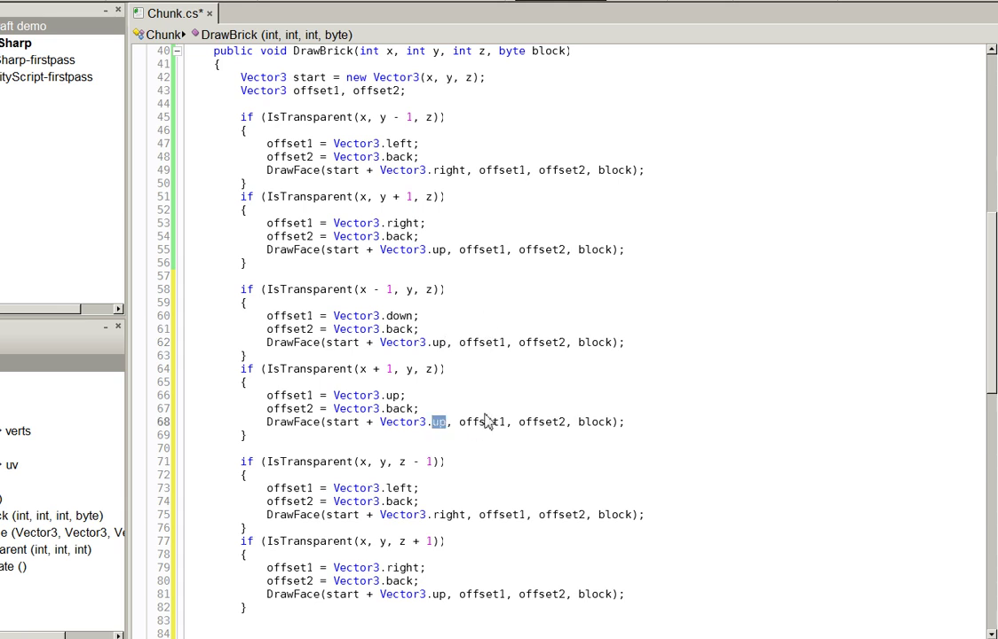
{"action": "type", "text": "r"}
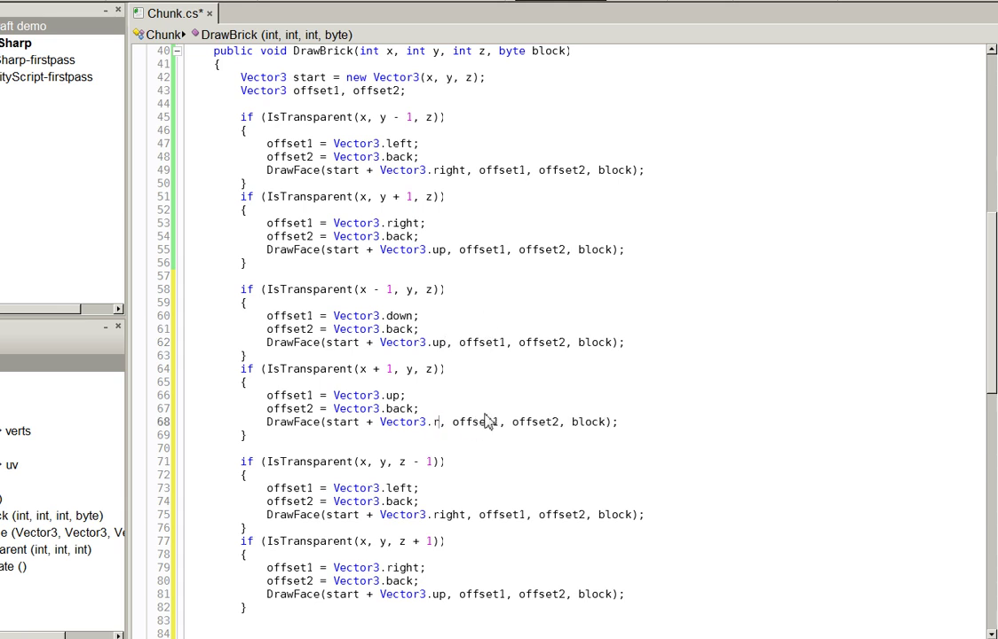
{"action": "key", "text": "BackSpace"}
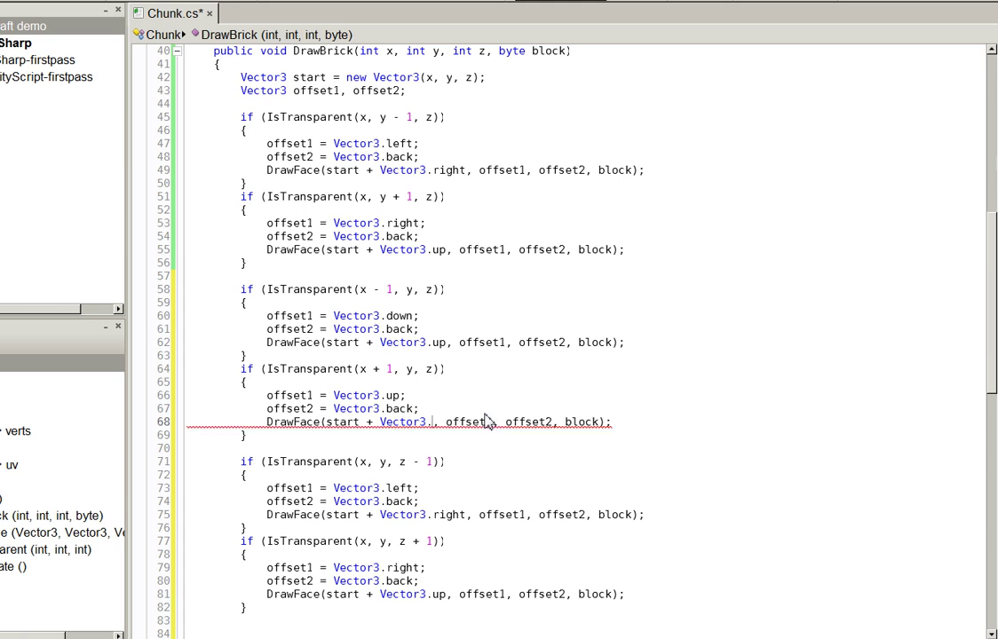
{"action": "type", "text": "left"}
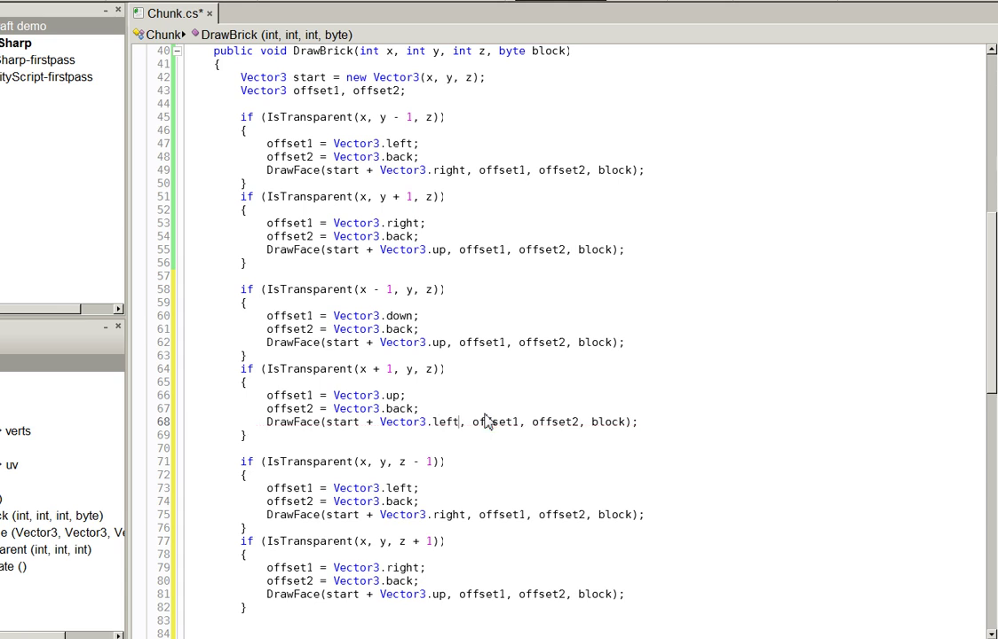
{"action": "key", "text": "ctrl+s"}
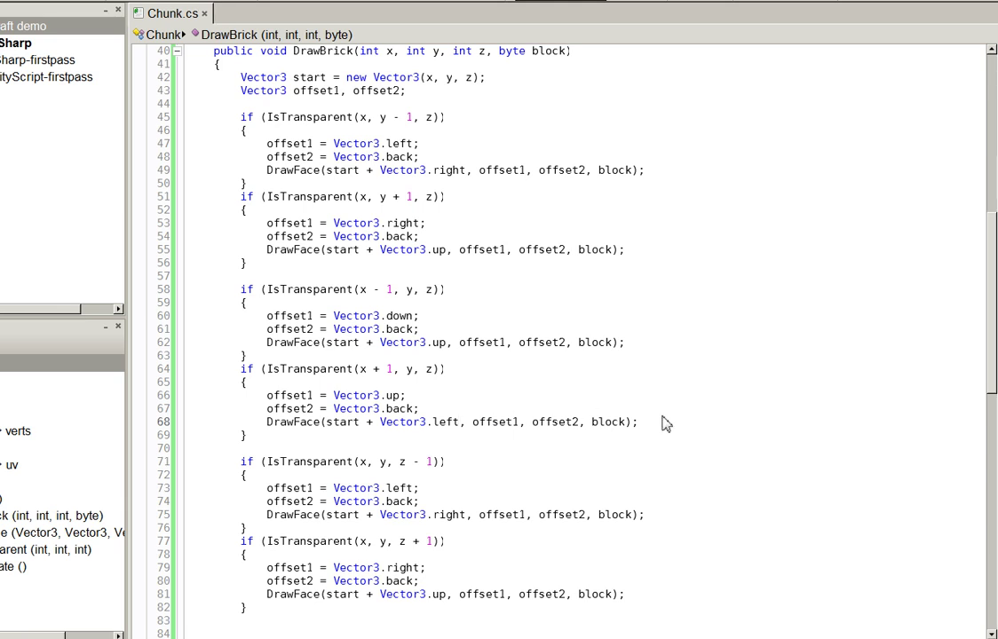
- Wrap the z-neighbour blocks in /* */ comments and save Chunk.cs
{"action": "left_click", "coordinate": [462, 453]}
{"action": "type", "text": "/"}
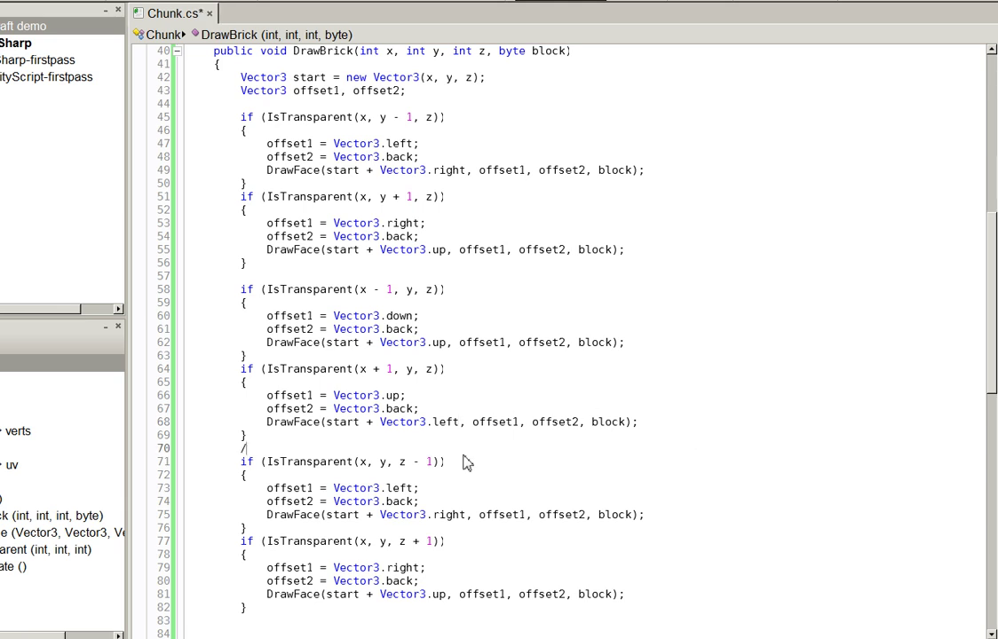
{"action": "type", "text": "*"}
{"action": "key", "text": "Down"}
{"action": "key", "text": "Down"}
{"action": "key", "text": "Down"}
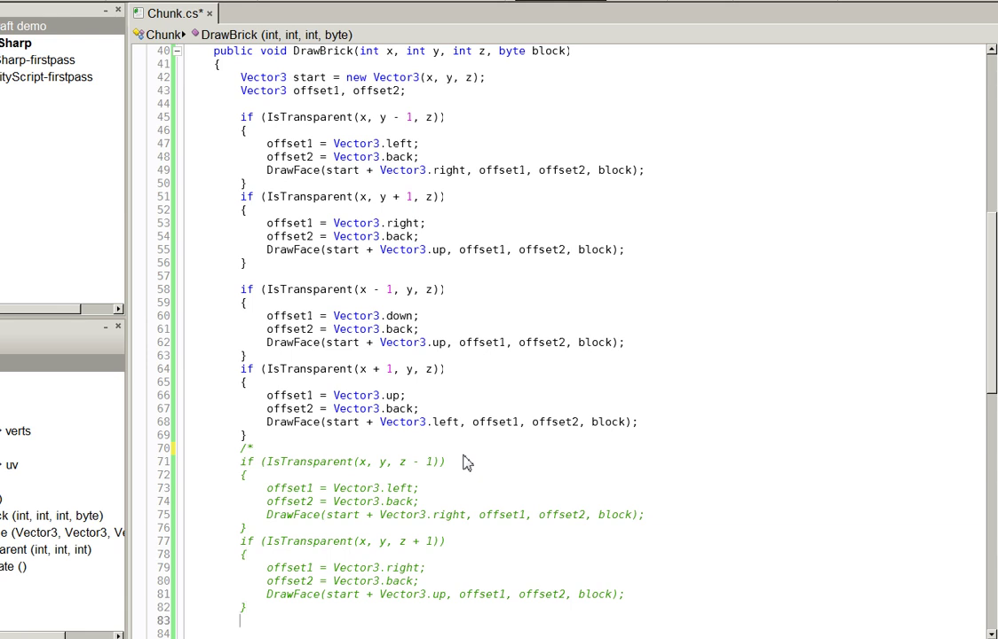
{"action": "type", "text": "/"}
{"action": "key", "text": "ctrl+s"}
{"action": "key", "text": "alt+Tab"}
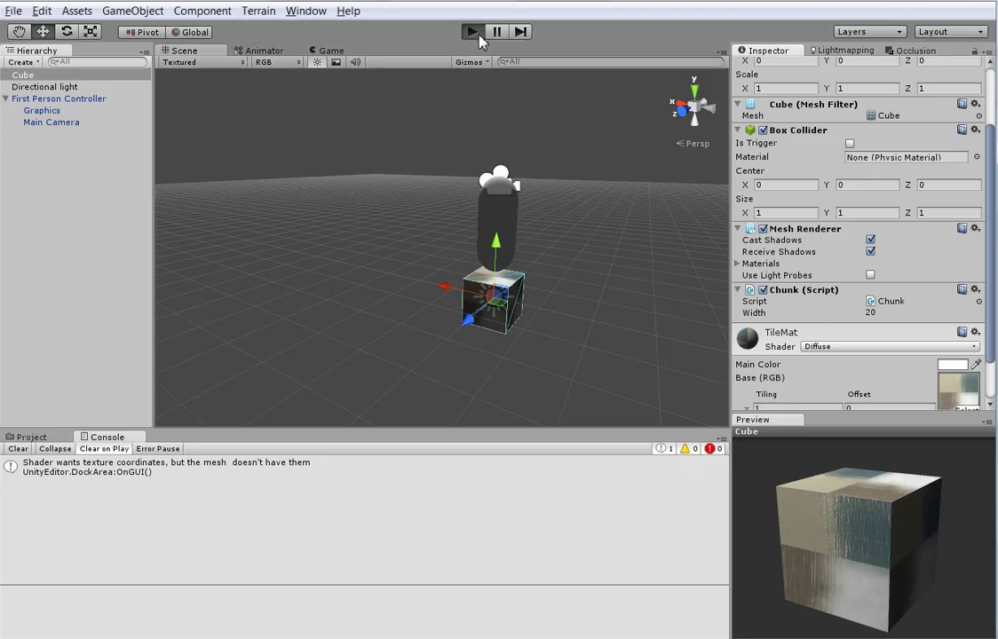
- Play the scene and pan around the chunk to inspect the new x-side walls near the player
{"action": "left_click", "coordinate": [472, 31]}
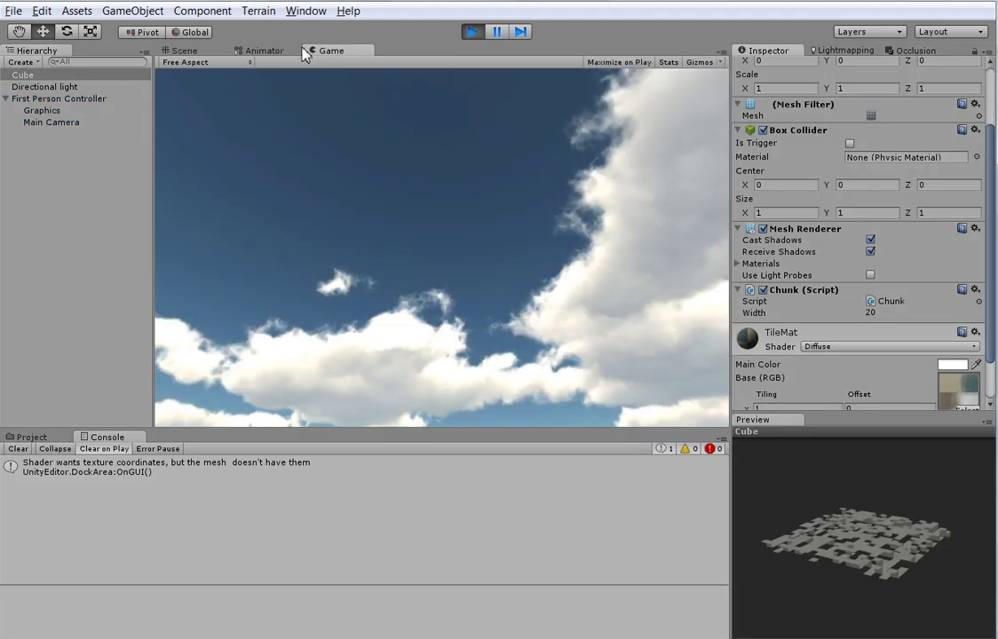
{"action": "right_click_drag", "start_coordinate": [447, 112], "coordinate": [206, 139]}
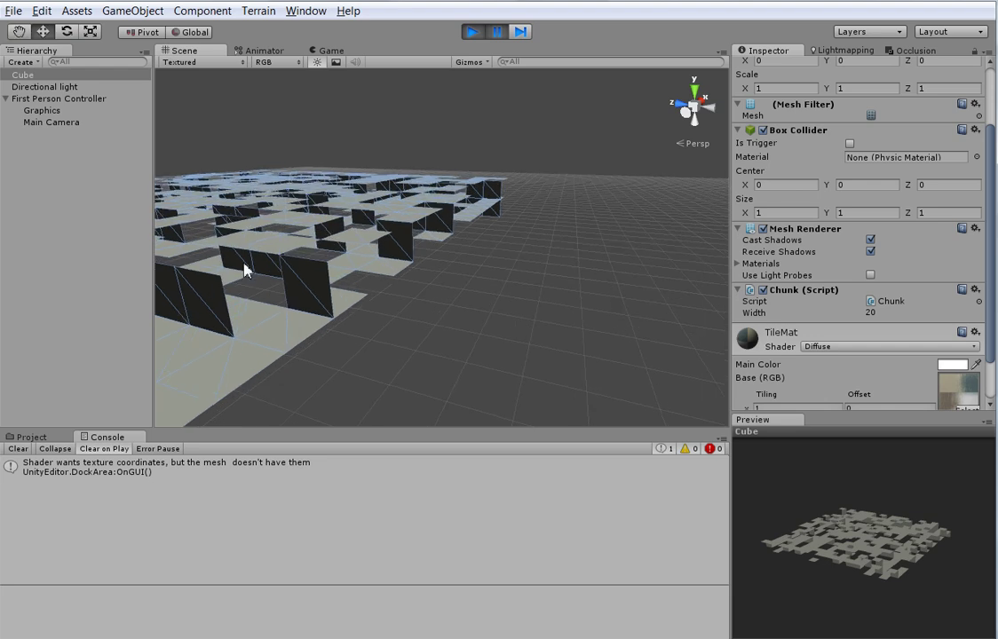
{"action": "right_click_drag", "start_coordinate": [207, 140], "coordinate": [417, 283]}
{"action": "mouse_move", "coordinate": [417, 282]}
{"action": "left_mouse_down"}
{"action": "mouse_move", "coordinate": [328, 373]}
{"action": "mouse_move", "coordinate": [503, 377]}
{"action": "left_mouse_up"}
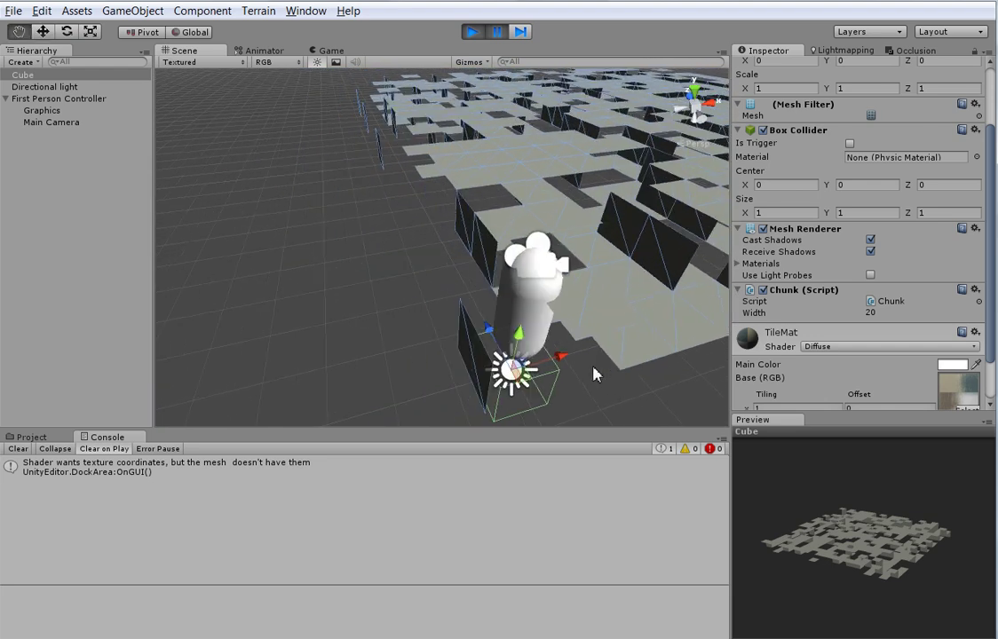
{"action": "middle_click_drag", "start_coordinate": [503, 377], "coordinate": [477, 336]}
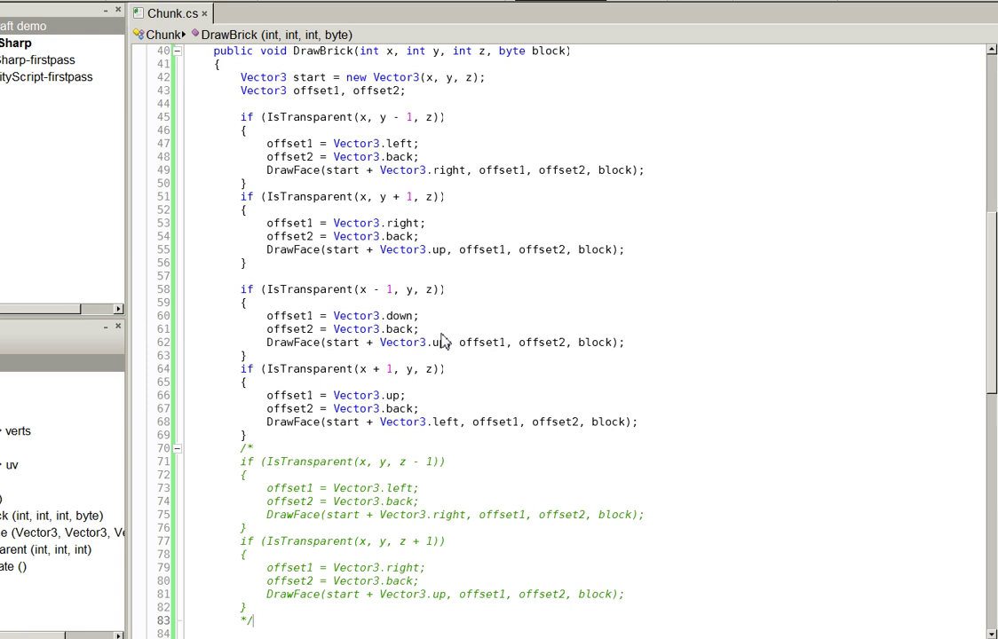
- Open a comment right after the x − 1 block so the x + 1 face is disabled, and save
{"action": "left_click", "coordinate": [379, 289]}
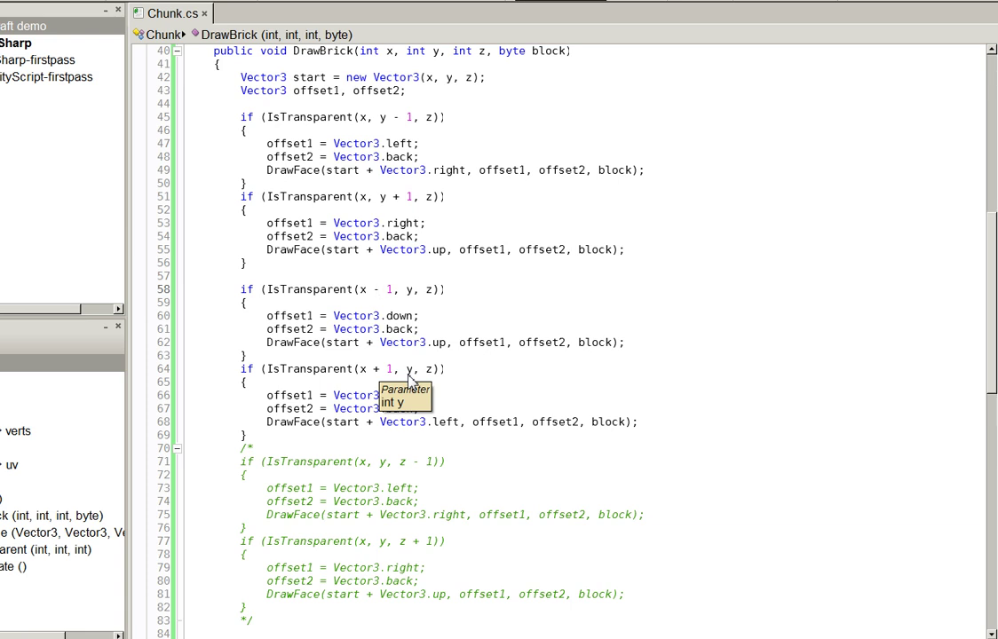
{"action": "key", "text": "Up"}
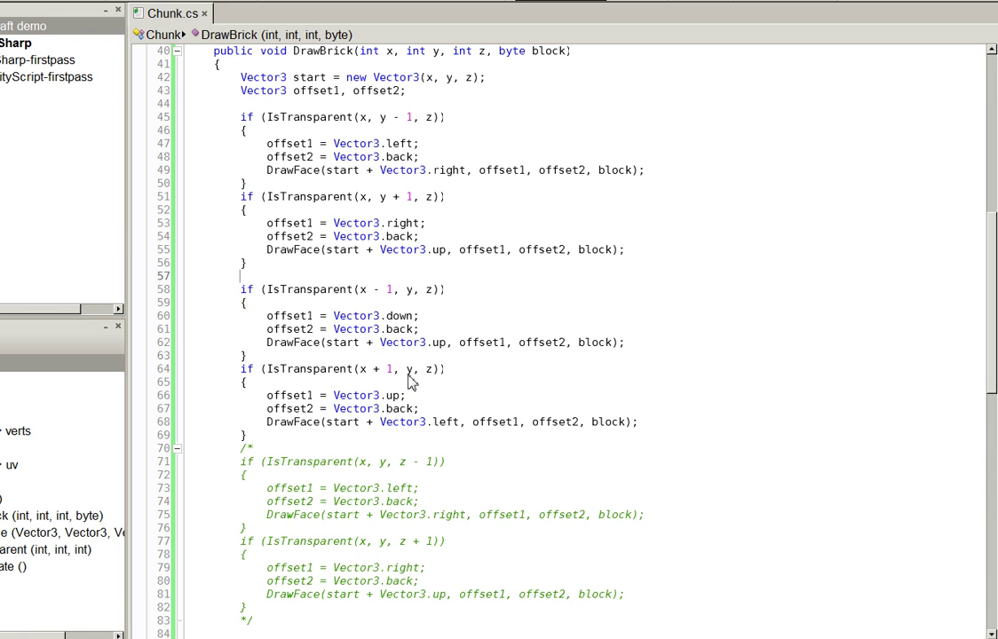
{"action": "key", "text": "Down"}
{"action": "key", "text": "Down"}
{"action": "key", "text": "Down"}
{"action": "key", "text": "Down"}
{"action": "key", "text": "Down"}
{"action": "key", "text": "ctrl+Right"}
{"action": "key", "text": "ctrl+Right"}
{"action": "key", "text": "ctrl+Right"}
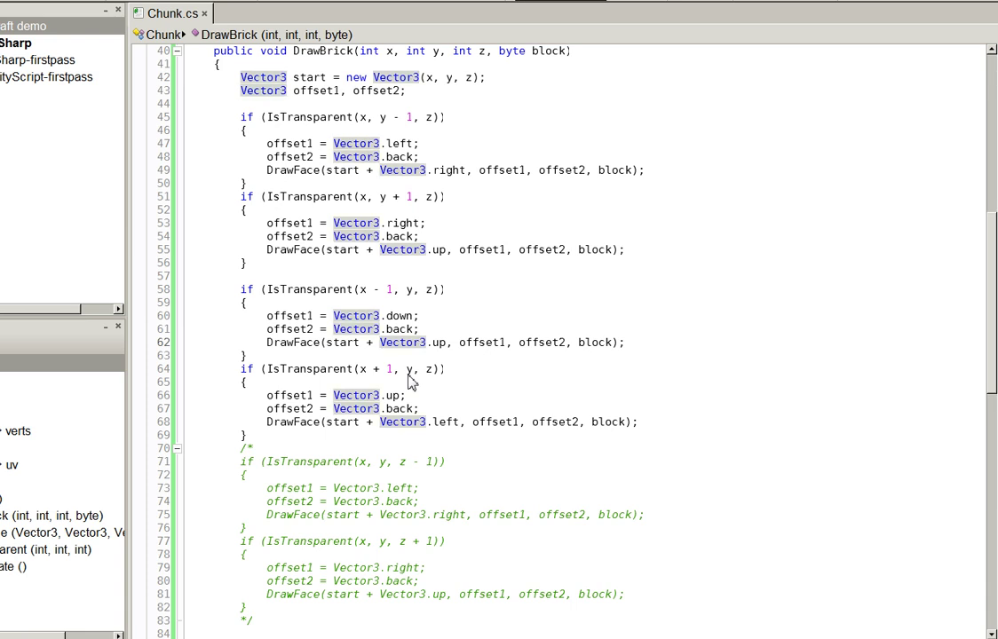
{"action": "key", "text": "Up"}
{"action": "key", "text": "Up"}
{"action": "key", "text": "Up"}
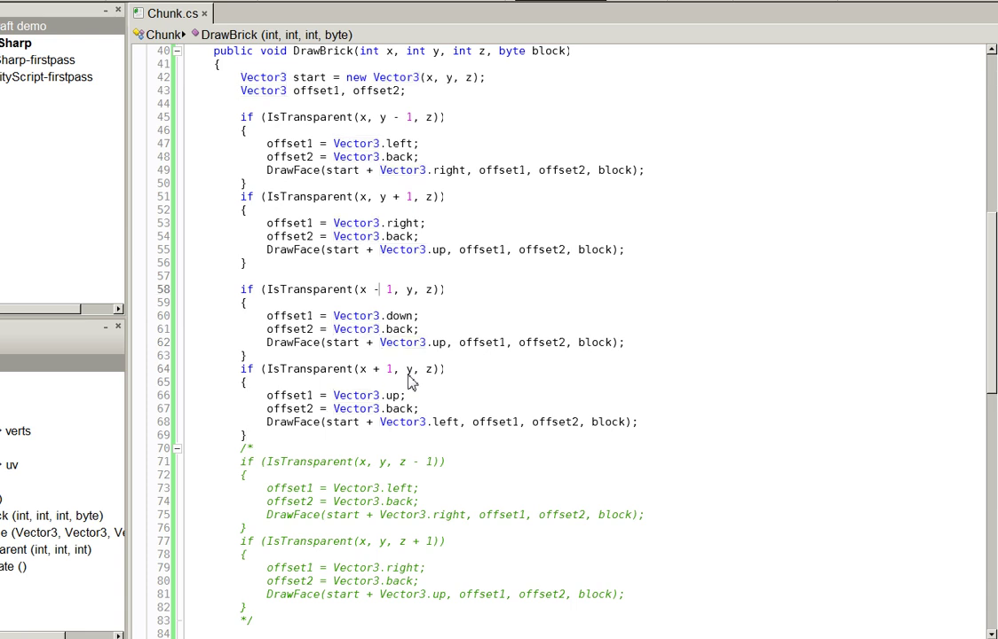
{"action": "key", "text": "Down"}
{"action": "key", "text": "Down"}
{"action": "key", "text": "Down"}
{"action": "key", "text": "Down"}
{"action": "key", "text": "Return"}
{"action": "type", "text": "*"}
{"action": "key", "text": "ctrl+s"}
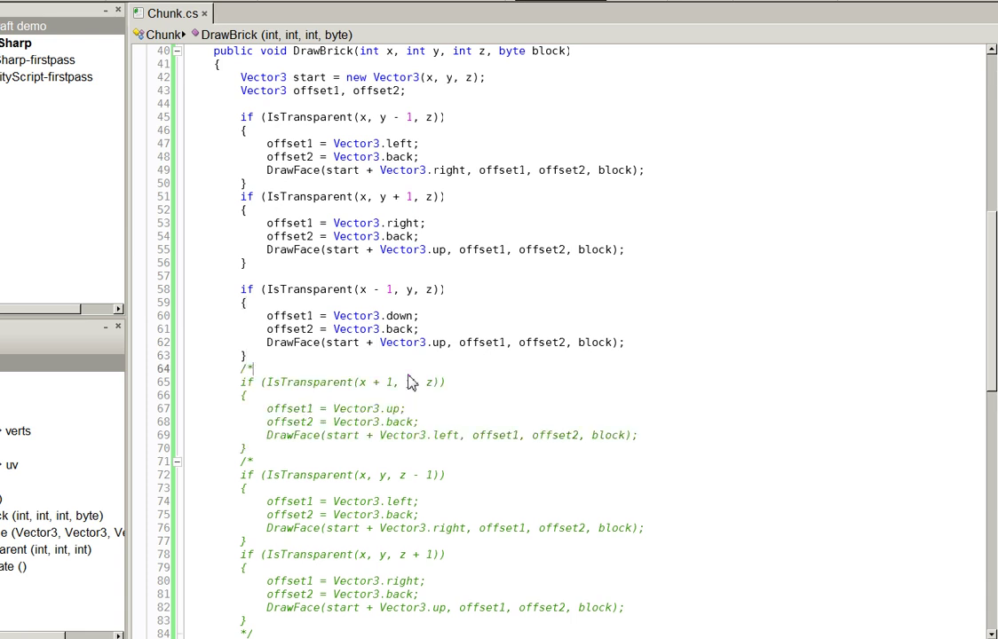
{"action": "key", "text": "alt+Tab"}
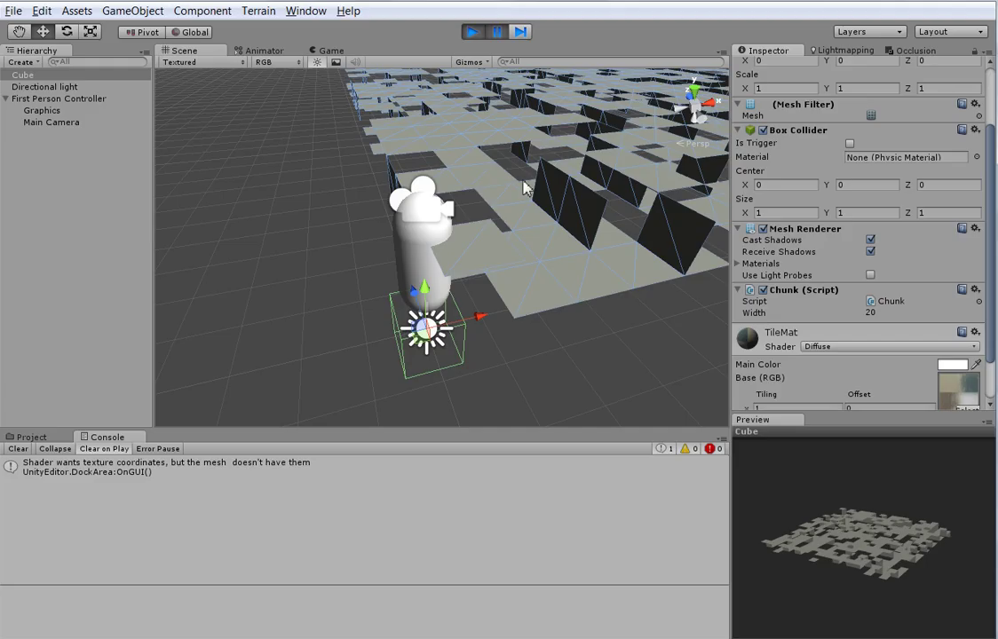
- Restart and pause Play, then pan and orbit the Scene view over the regenerated chunk's tiles
{"action": "left_click", "coordinate": [473, 32]}
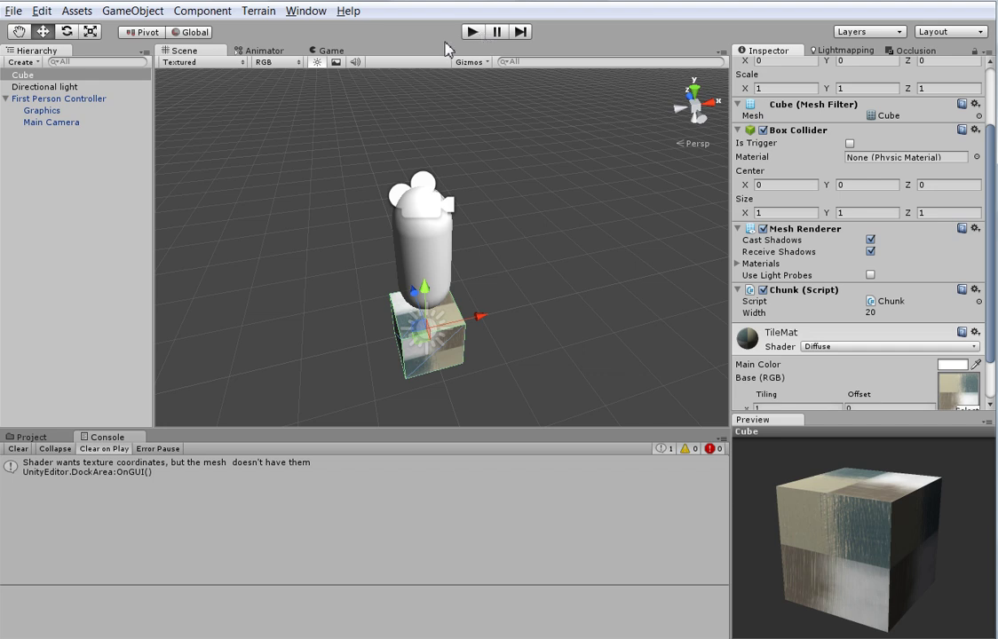
{"action": "left_click", "coordinate": [473, 32]}
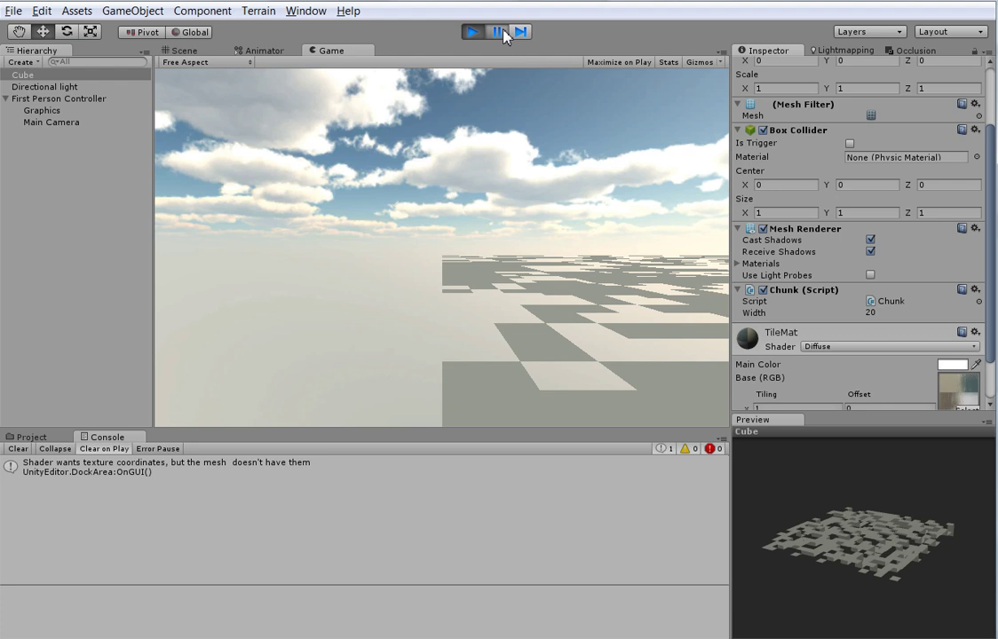
{"action": "left_click", "coordinate": [499, 32]}
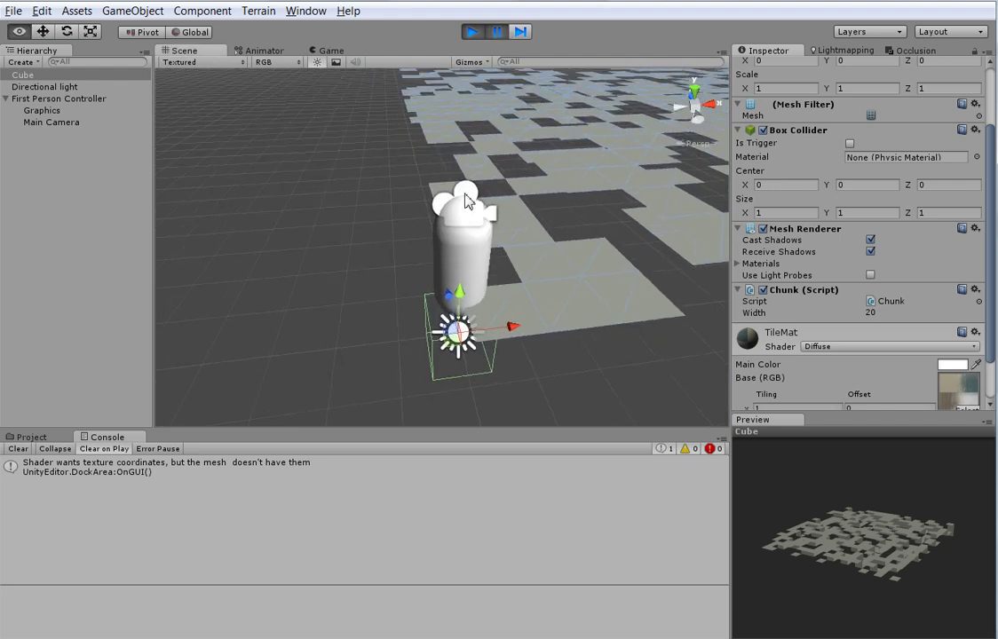
{"action": "middle_click_drag", "start_coordinate": [355, 144], "coordinate": [314, 142]}
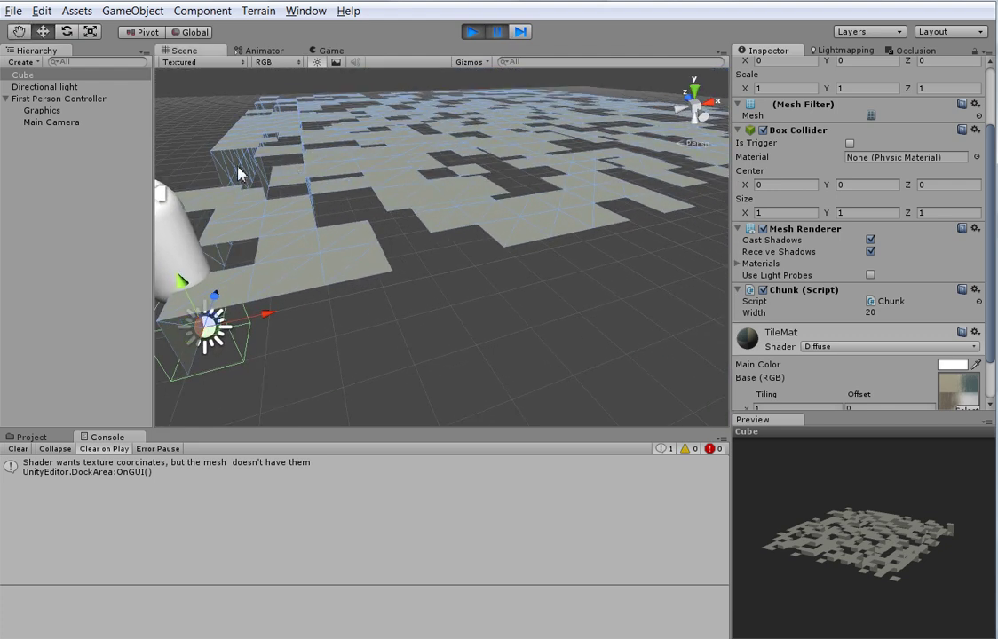
{"action": "left_click_drag", "start_coordinate": [245, 167], "coordinate": [329, 210], "text": "alt"}
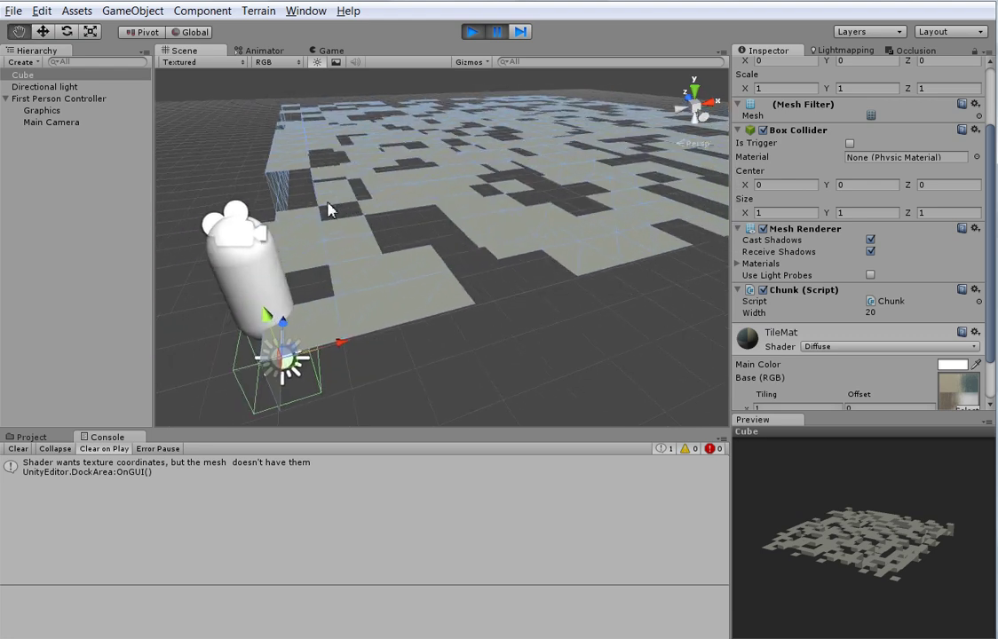
{"action": "key", "text": "alt+Tab"}
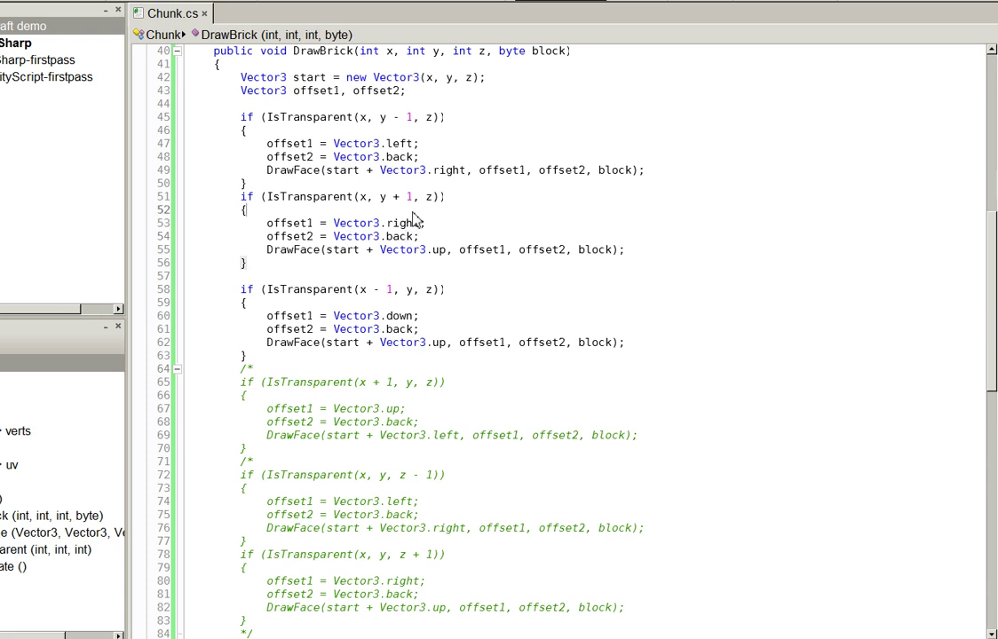
- Change the x − 1 offset1 to Vector3.up, drop + Vector3.up from its DrawFace start, and save
{"action": "double_click", "coordinate": [402, 317]}
{"action": "type", "text": "up"}
{"action": "key", "text": "Down"}
{"action": "key", "text": "Down"}
{"action": "key", "text": "ctrl+Left"}
{"action": "key", "text": "shift+ctrl+Right"}
{"action": "key", "text": "shift+ctrl+Right"}
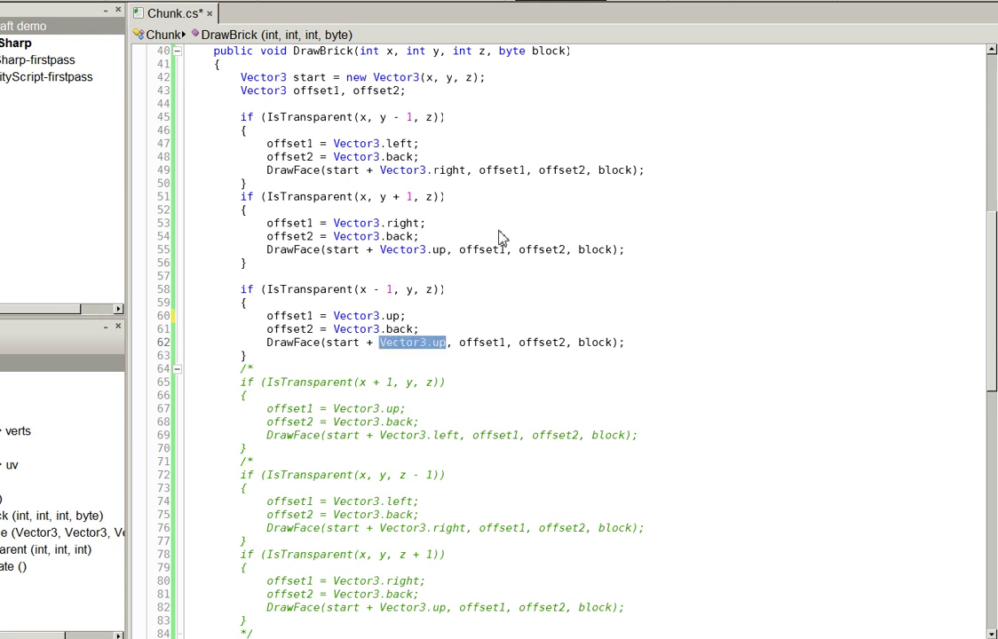
{"action": "key", "text": "Delete"}
{"action": "key", "text": "BackSpace"}
{"action": "key", "text": "BackSpace"}
{"action": "key", "text": "BackSpace"}
{"action": "key", "text": "ctrl+s"}
{"action": "key", "text": "alt+Tab"}
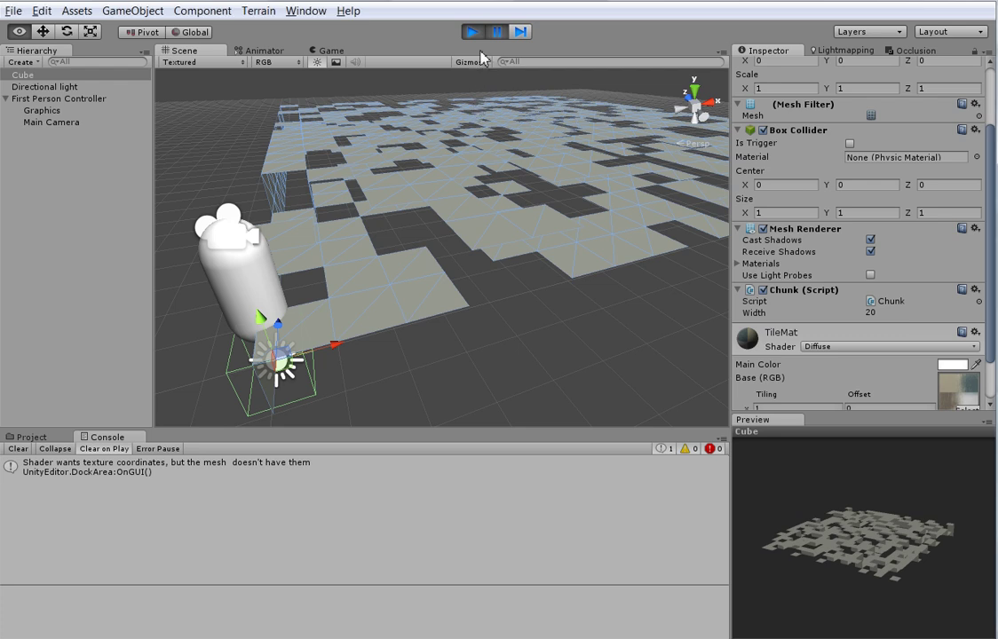
- Restart Play, orbit the Scene view over the upright x − 1 walls, then stop Play
{"action": "left_click", "coordinate": [473, 32]}
{"action": "left_click", "coordinate": [472, 32]}
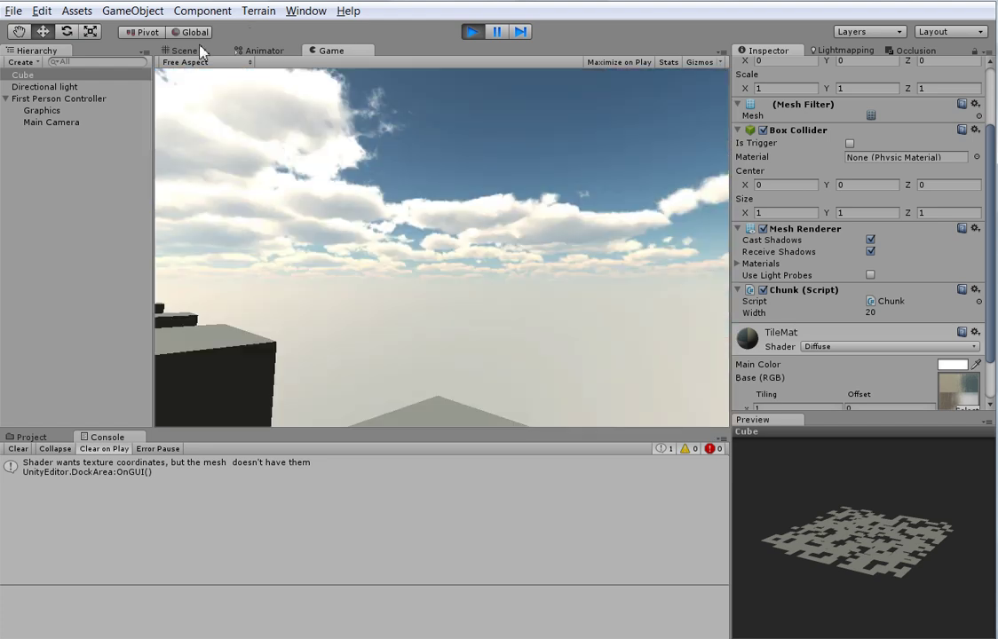
{"action": "left_click", "coordinate": [185, 50]}
{"action": "middle_click_drag", "start_coordinate": [297, 127], "coordinate": [639, 162]}
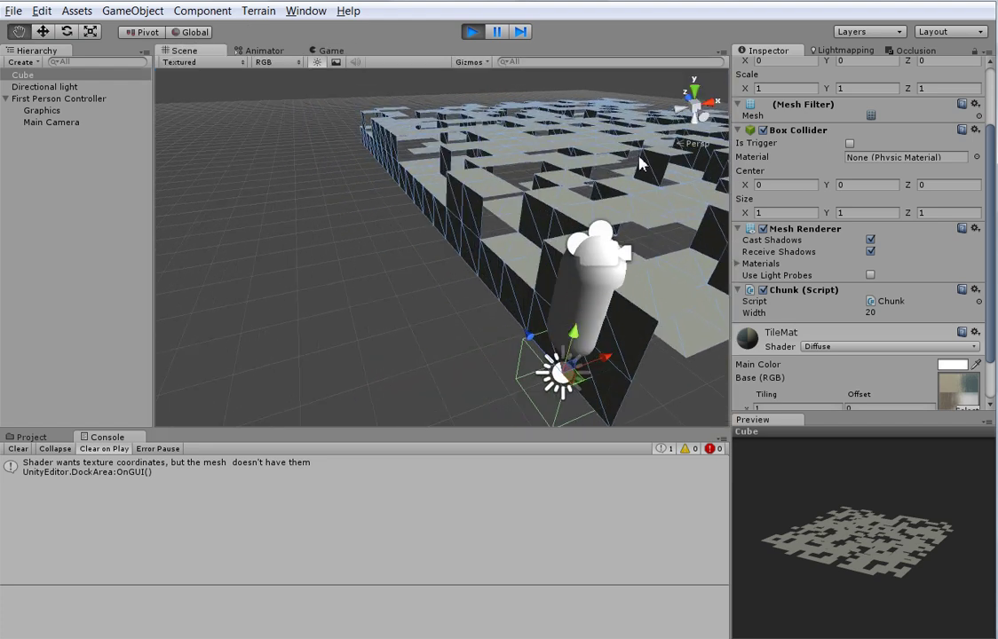
{"action": "left_click", "coordinate": [472, 32]}
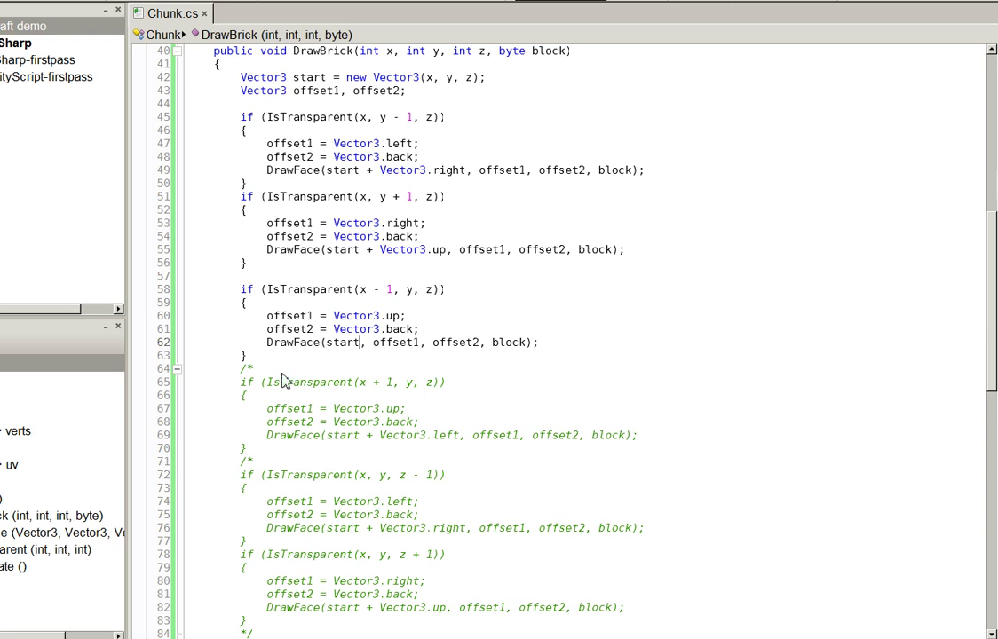
- Remove the /* on line 64 and set the x + 1 face's offset1 to Vector3.down
{"action": "left_click", "coordinate": [283, 371]}
{"action": "key", "text": "BackSpace"}
{"action": "key", "text": "BackSpace"}
{"action": "key", "text": "Down"}
- Make the x + 1 DrawFace start at start + Vector3.right + Vector3.up, and save
{"action": "key", "text": "Down"}
{"action": "key", "text": "Down"}
{"action": "key", "text": "Down"}
{"action": "key", "text": "ctrl+Right"}
{"action": "key", "text": "ctrl+Right"}
{"action": "key", "text": "ctrl+Right"}
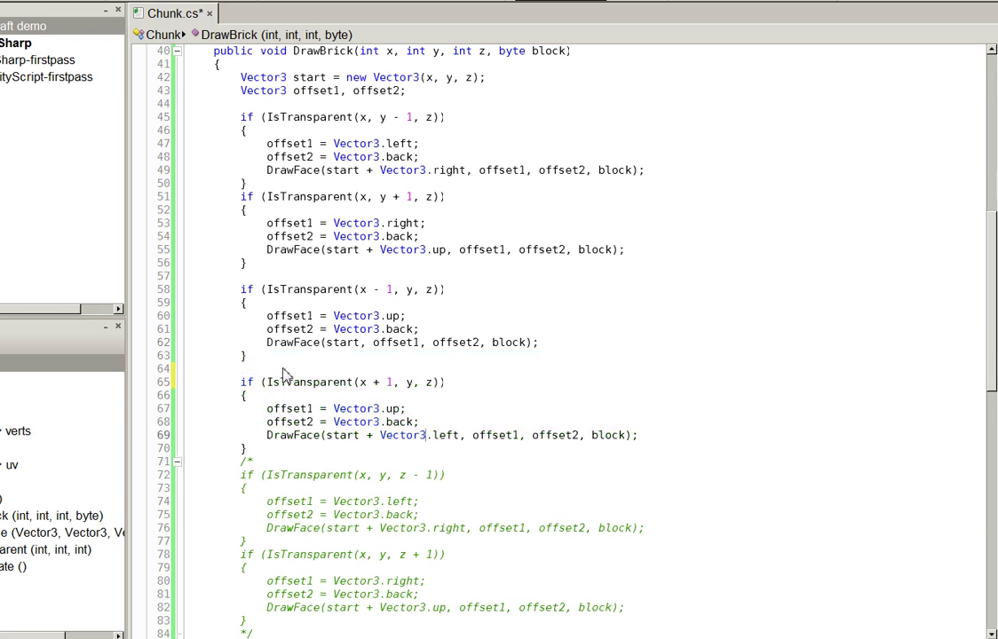
{"action": "key", "text": "Up"}
{"action": "key", "text": "Up"}
{"action": "key", "text": "BackSpace"}
{"action": "key", "text": "BackSpace"}
{"action": "key", "text": "BackSpace"}
{"action": "type", "text": "down;"}
{"action": "key", "text": "Down"}
{"action": "key", "text": "Down"}
{"action": "key", "text": "ctrl+Delete"}
{"action": "type", "text": "right + ve."}
{"action": "key", "text": "ctrl+shift+Left"}
{"action": "key", "text": "ctrl+shift+Left"}
{"action": "type", "text": "Vector3.up"}
{"action": "key", "text": "ctrl+s"}
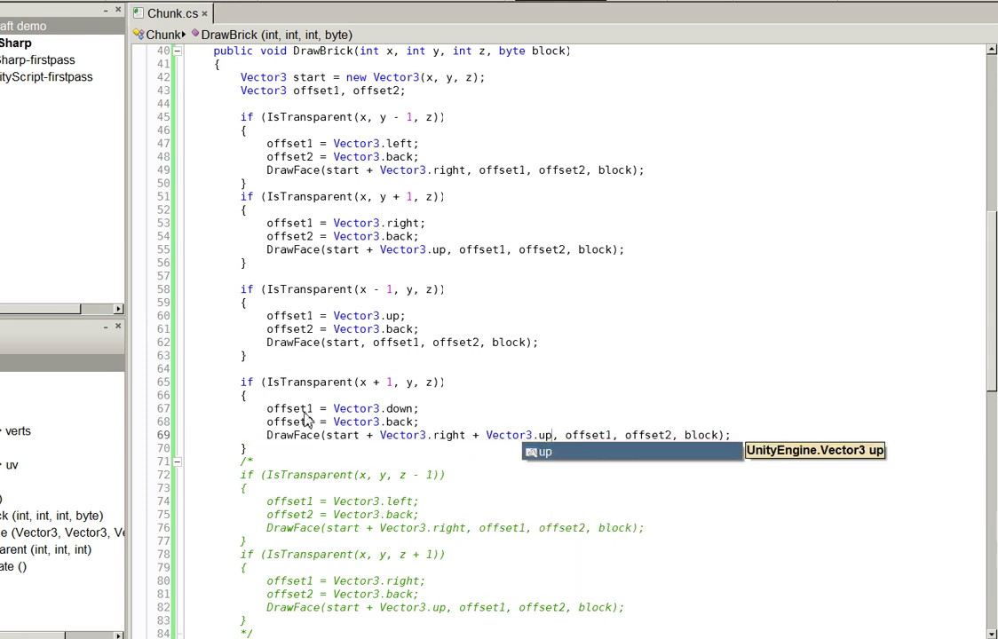
{"action": "key", "text": "alt+Tab"}
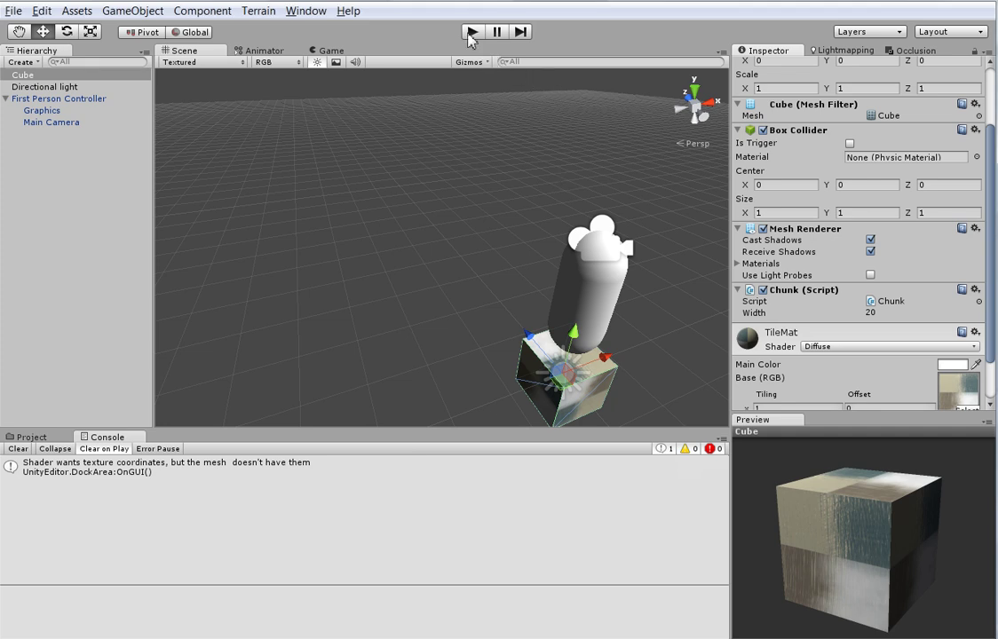
- Play and pause the scene, orbit the maze to check walls on both x sides, then stop
{"action": "left_click", "coordinate": [472, 33]}
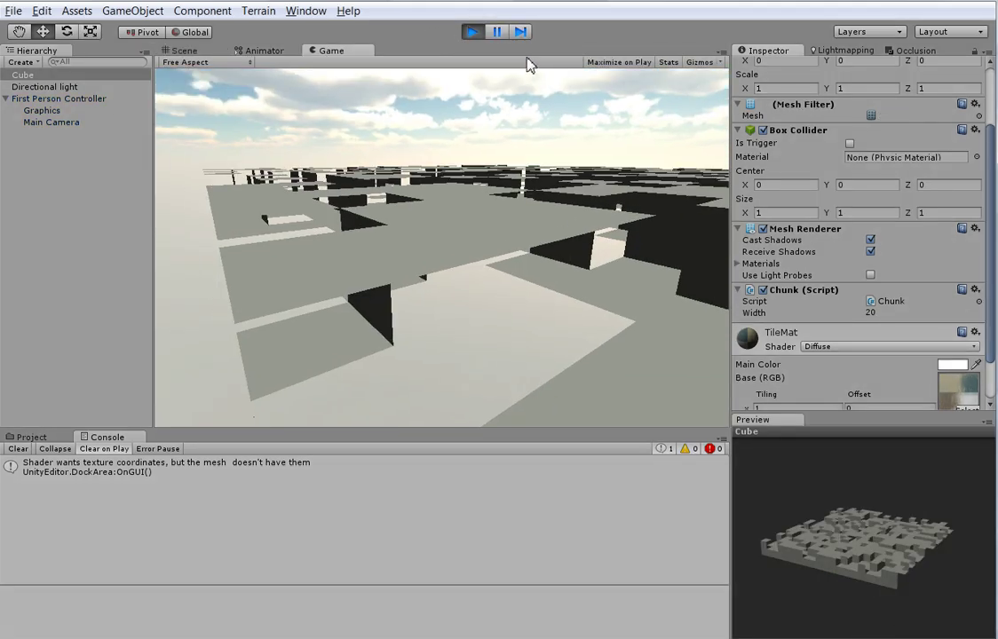
{"action": "left_click", "coordinate": [517, 34]}
{"action": "key", "text": "ctrl+1"}
{"action": "middle_click_drag", "start_coordinate": [520, 200], "coordinate": [383, 216]}
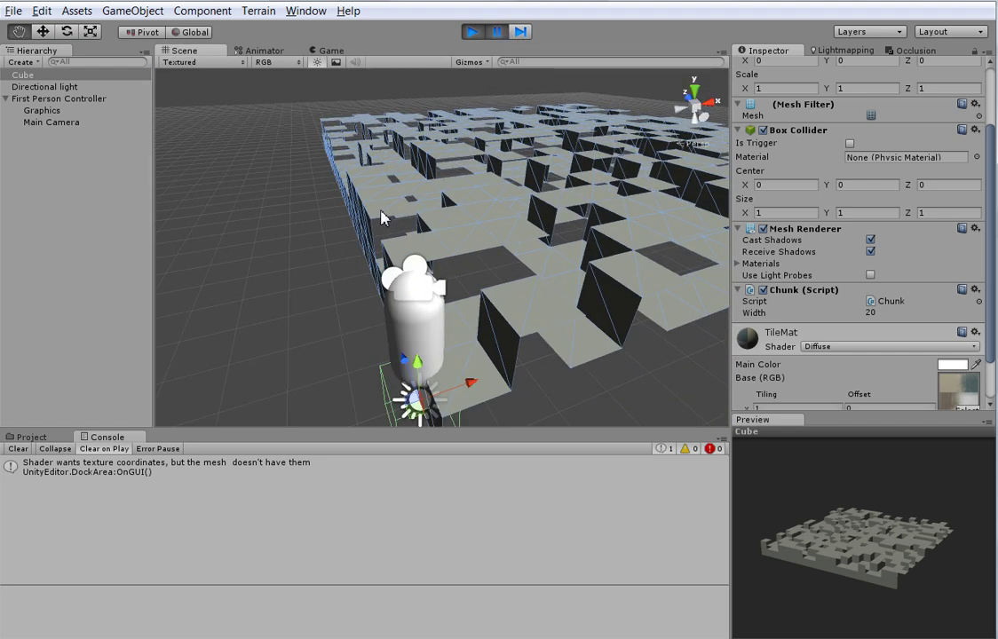
{"action": "middle_click_drag", "start_coordinate": [595, 241], "coordinate": [355, 278]}
{"action": "left_click_drag", "start_coordinate": [354, 278], "coordinate": [318, 247], "text": "alt"}
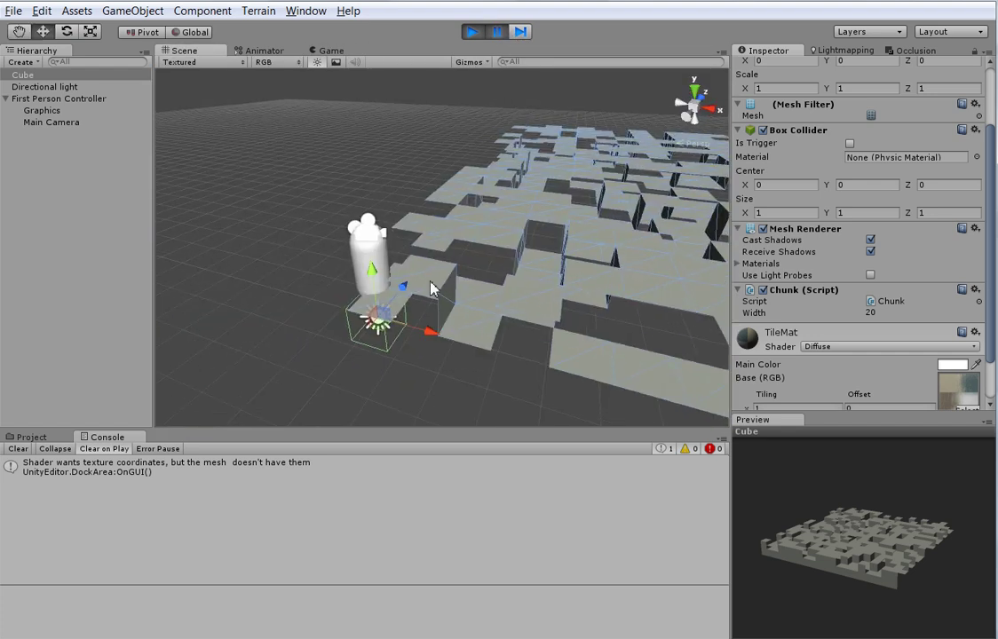
{"action": "left_click_drag", "start_coordinate": [394, 262], "coordinate": [321, 156], "text": "alt"}
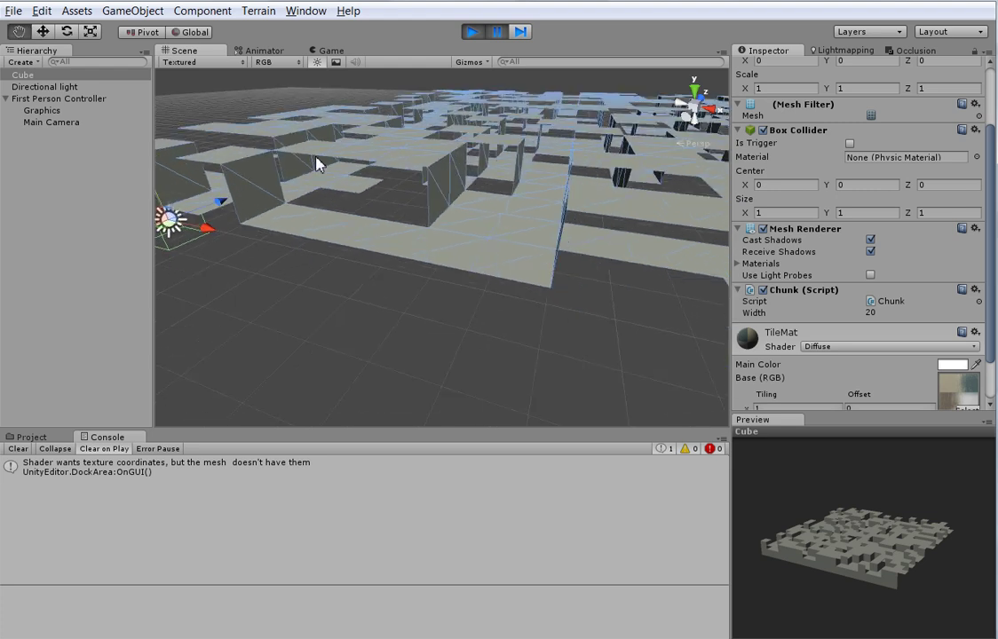
{"action": "left_click_drag", "start_coordinate": [421, 247], "coordinate": [439, 256], "text": "alt"}
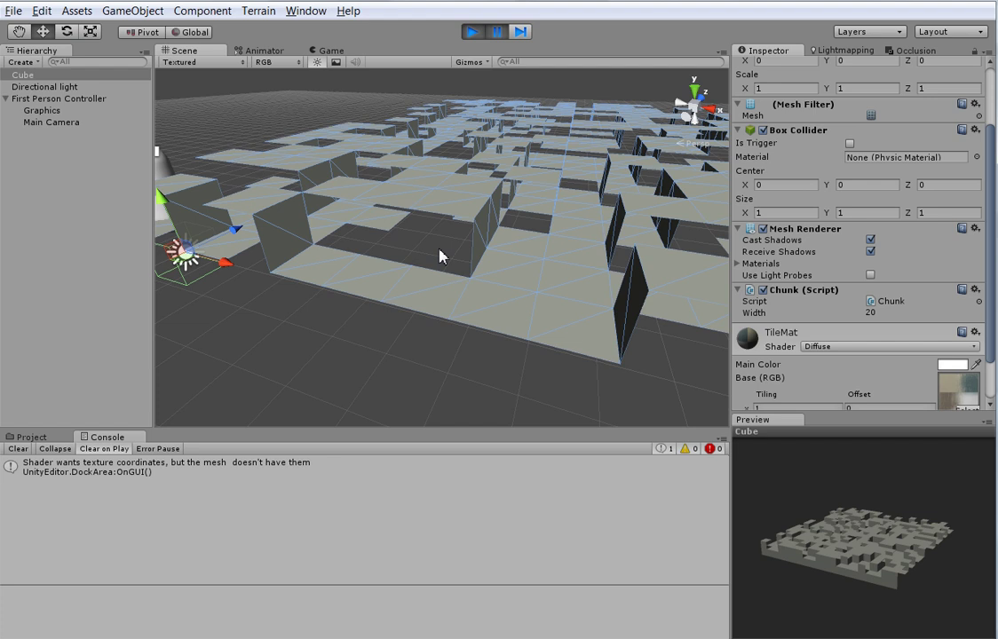
{"action": "left_click_drag", "start_coordinate": [211, 304], "coordinate": [557, 389], "text": "alt"}
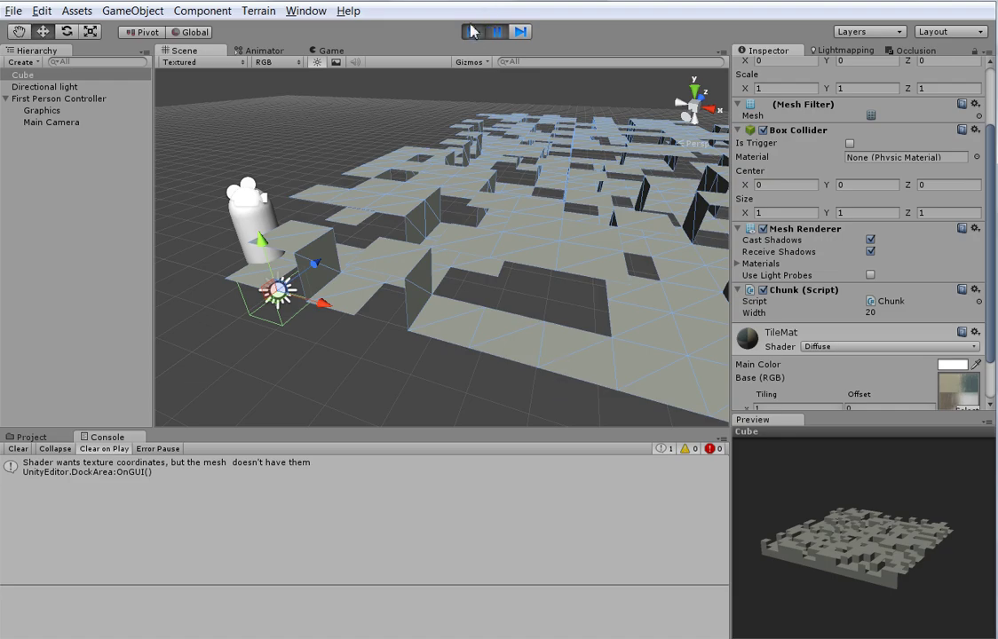
{"action": "left_click", "coordinate": [472, 31]}
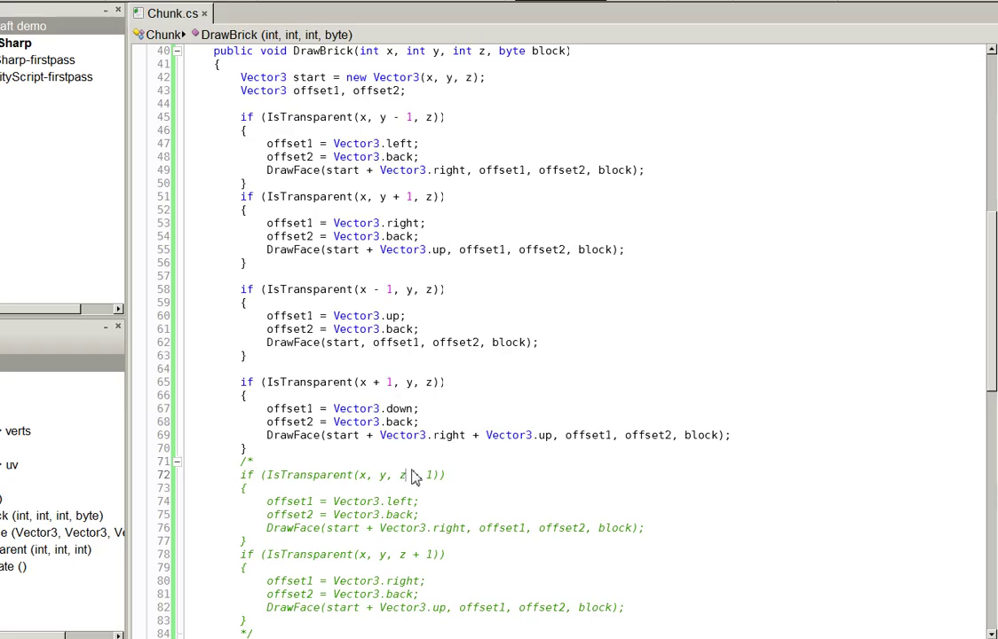
- Uncomment the z − 1 and z + 1 face blocks and set the z − 1 face's offset2 to Vector3.up
{"action": "key", "text": "BackSpace"}
{"action": "key", "text": "BackSpace"}
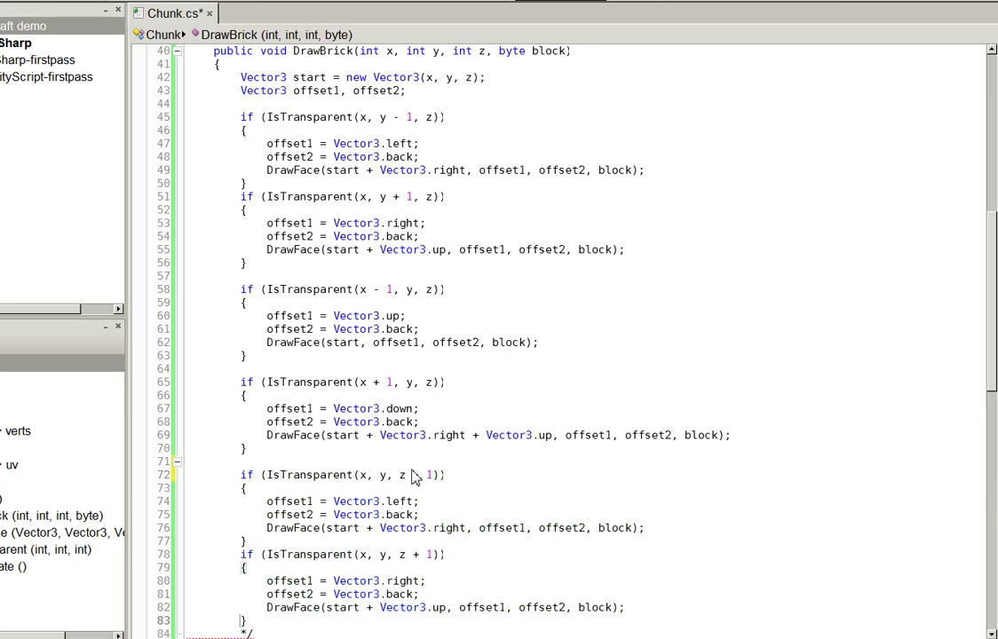
{"action": "key", "text": "Down"}
{"action": "key", "text": "Down"}
{"action": "key", "text": "Down"}
{"action": "key", "text": "Delete"}
{"action": "key", "text": "Delete"}
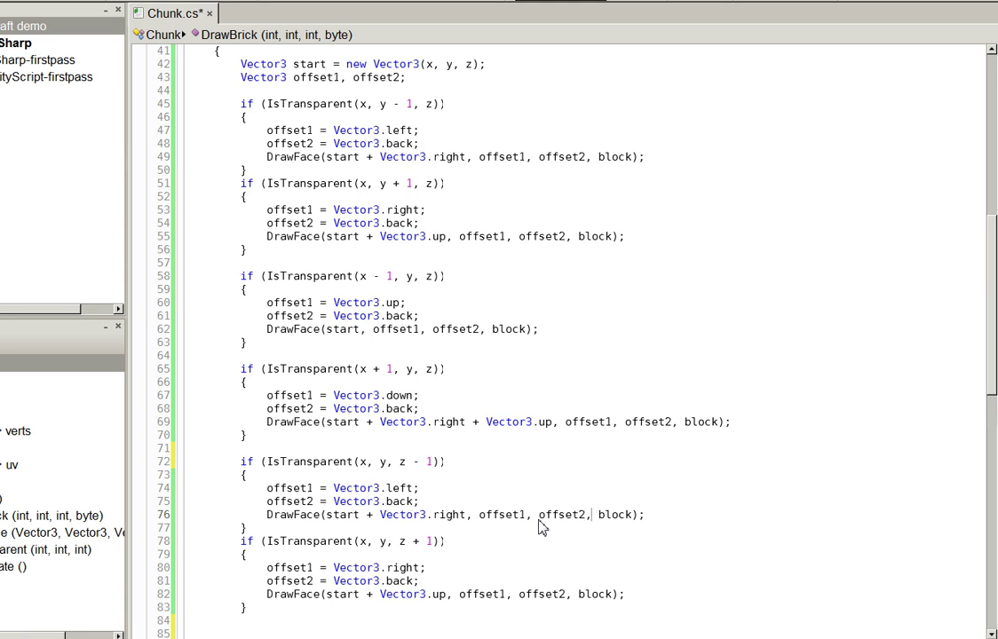
{"action": "key", "text": "ctrl+shift+Left"}
{"action": "type", "text": "u"}
{"action": "key", "text": "Up"}
{"action": "key", "text": "BackSpace"}
- Set the z + 1 face's offset2 to Vector3.down, remove the + Vector3.right start offset, and save Chunk.cs
{"action": "key", "text": "Down"}
{"action": "key", "text": "Down"}
{"action": "key", "text": "Down"}
{"action": "key", "text": "ctrl+shift+Right"}
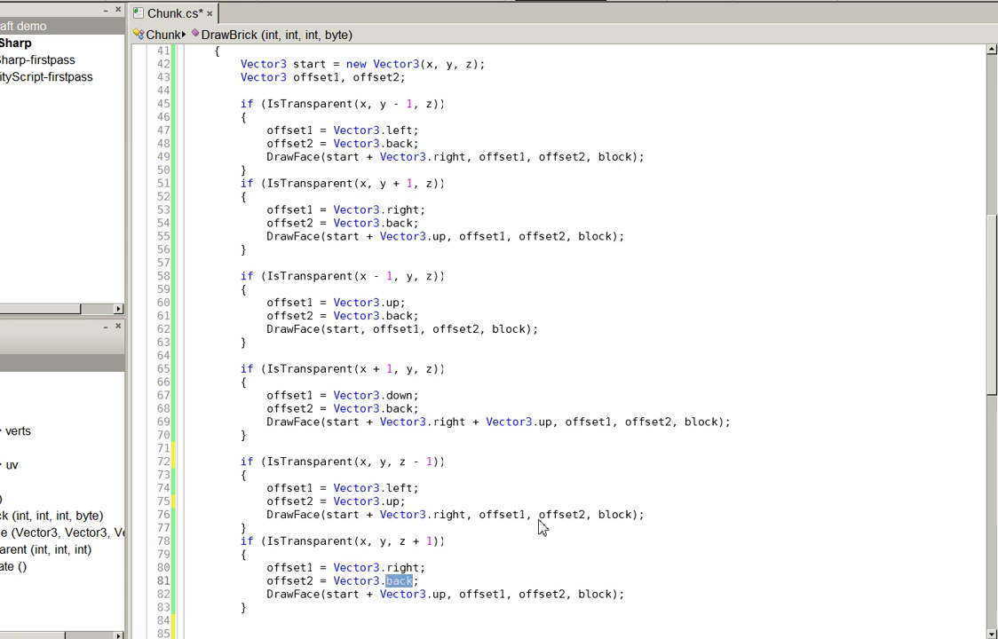
{"action": "type", "text": "down"}
{"action": "type", "text": " + Vector3.ba"}
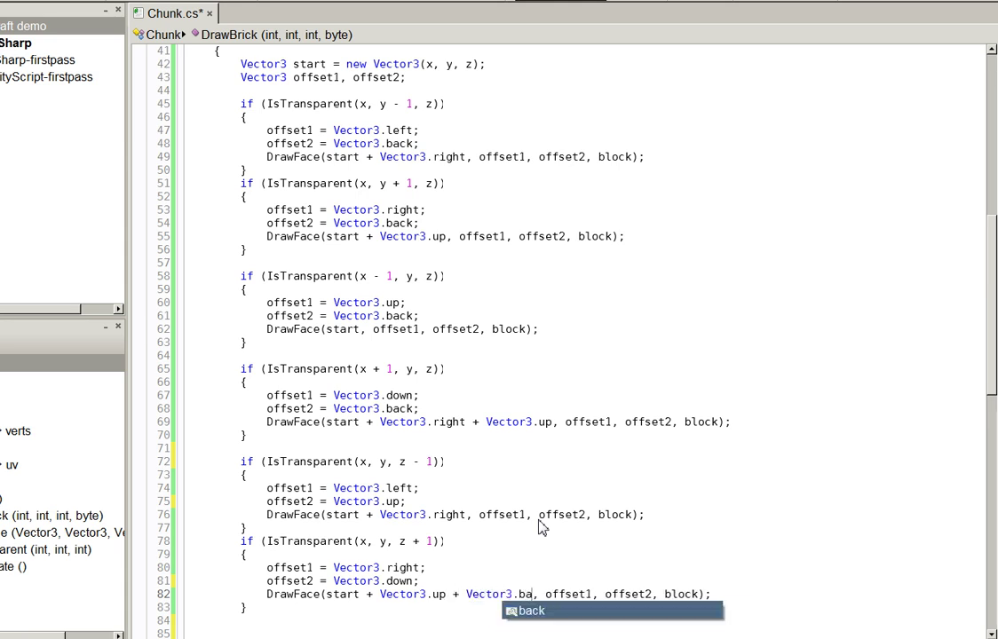
{"action": "type", "text": "ck"}
{"action": "double_click", "coordinate": [417, 515]}
{"action": "key", "text": "Delete"}
{"action": "key", "text": "Delete"}
{"action": "key", "text": "Delete"}
{"action": "key", "text": "Delete"}
{"action": "key", "text": "Delete"}
{"action": "key", "text": "Delete"}
{"action": "key", "text": "BackSpace"}
{"action": "key", "text": "BackSpace"}
{"action": "key", "text": "BackSpace"}
{"action": "key", "text": "ctrl+s"}
- Play-test the chunk and orbit the Scene view around the maze
{"action": "key", "text": "alt+Tab"}
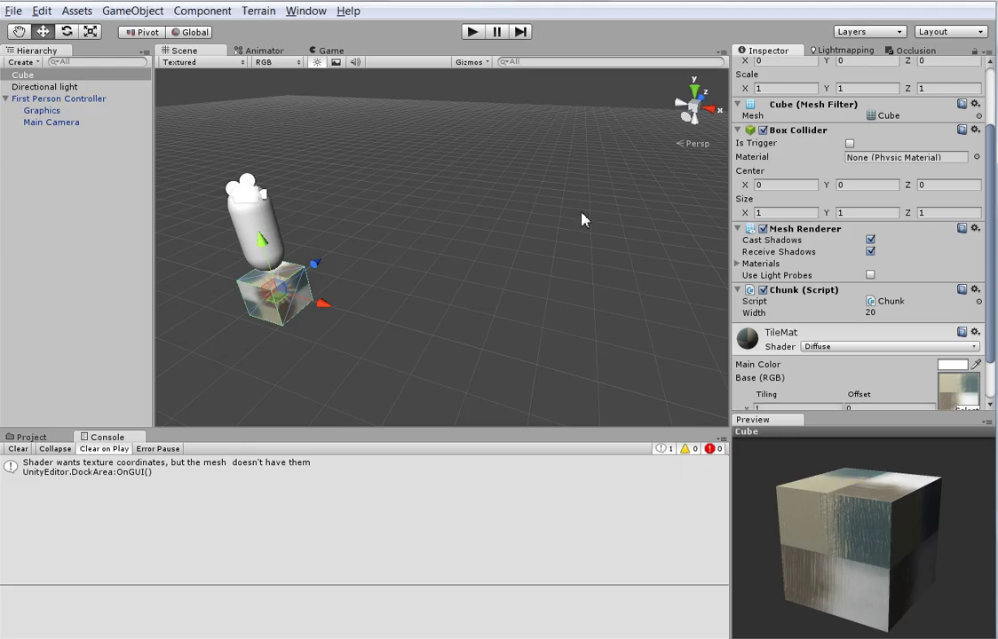
{"action": "left_click", "coordinate": [476, 33]}
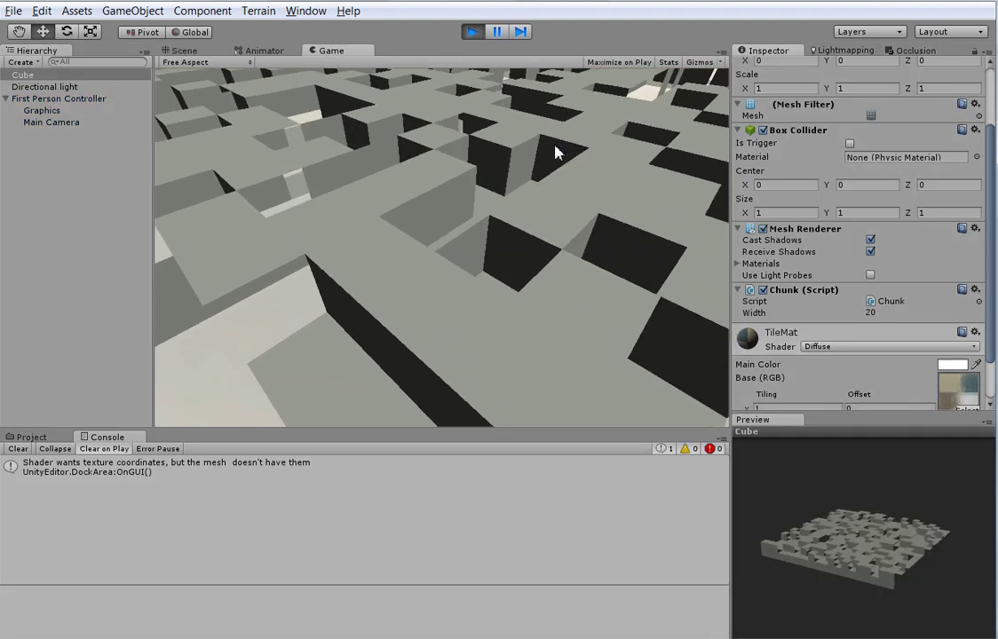
{"action": "key", "text": "ctrl+1"}
{"action": "mouse_move", "coordinate": [478, 152]}
{"action": "left_mouse_down", "text": "alt"}
{"action": "mouse_move", "coordinate": [530, 209]}
{"action": "mouse_move", "coordinate": [330, 147]}
{"action": "mouse_move", "coordinate": [486, 411]}
{"action": "mouse_move", "coordinate": [501, 394]}
{"action": "left_mouse_up", "text": "alt"}
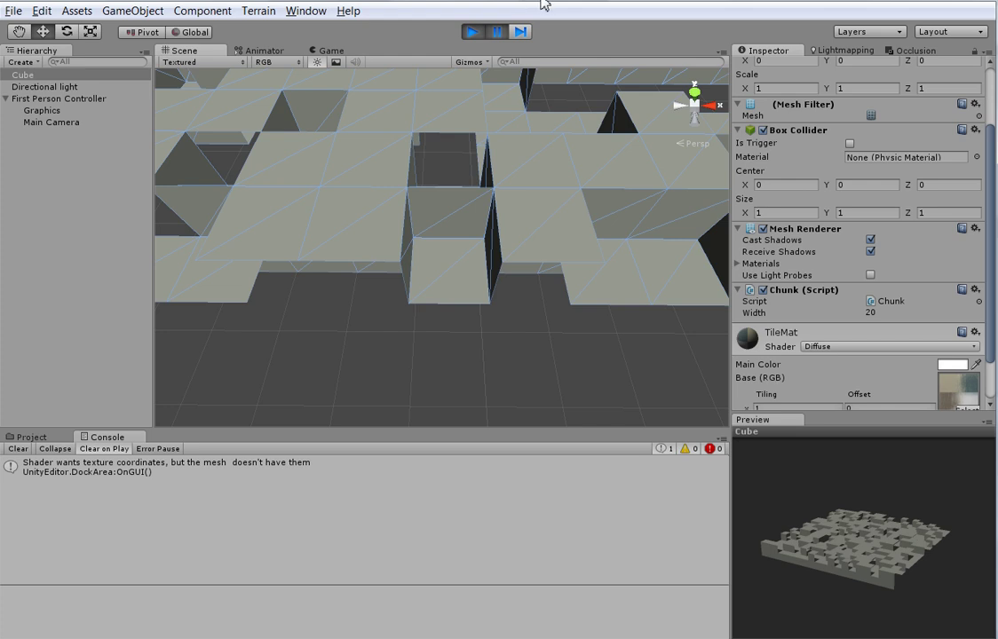
{"action": "mouse_move", "coordinate": [461, 180]}
{"action": "left_mouse_down", "text": "alt"}
{"action": "mouse_move", "coordinate": [217, 202]}
{"action": "mouse_move", "coordinate": [321, 182]}
{"action": "left_mouse_up", "text": "alt"}
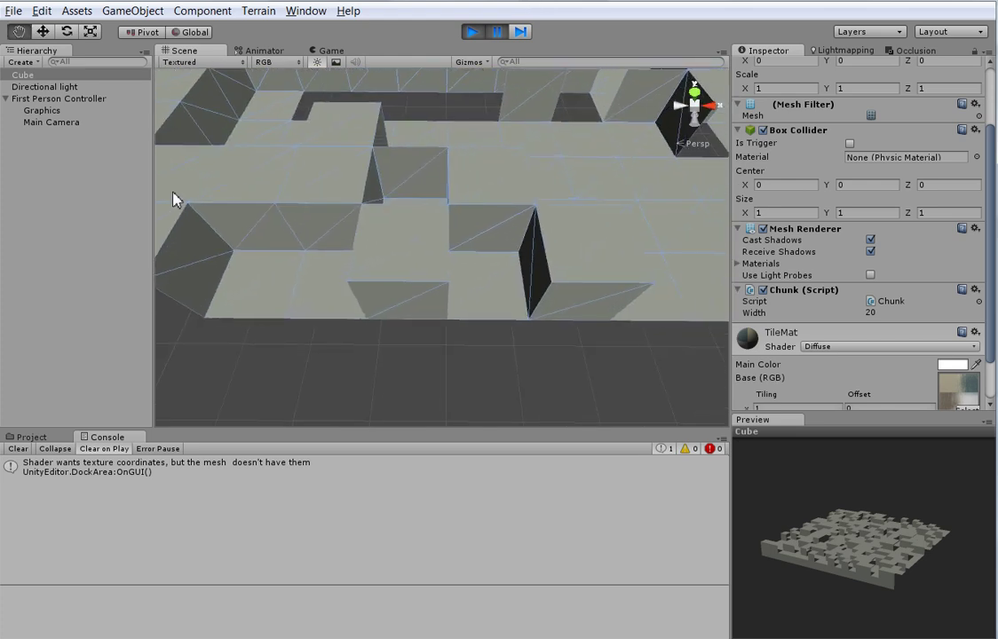
{"action": "left_click", "coordinate": [470, 33]}
- Wrap the z + 1 face block of Chunk.cs in a /* */ comment and save
{"action": "key", "text": "alt+Tab"}
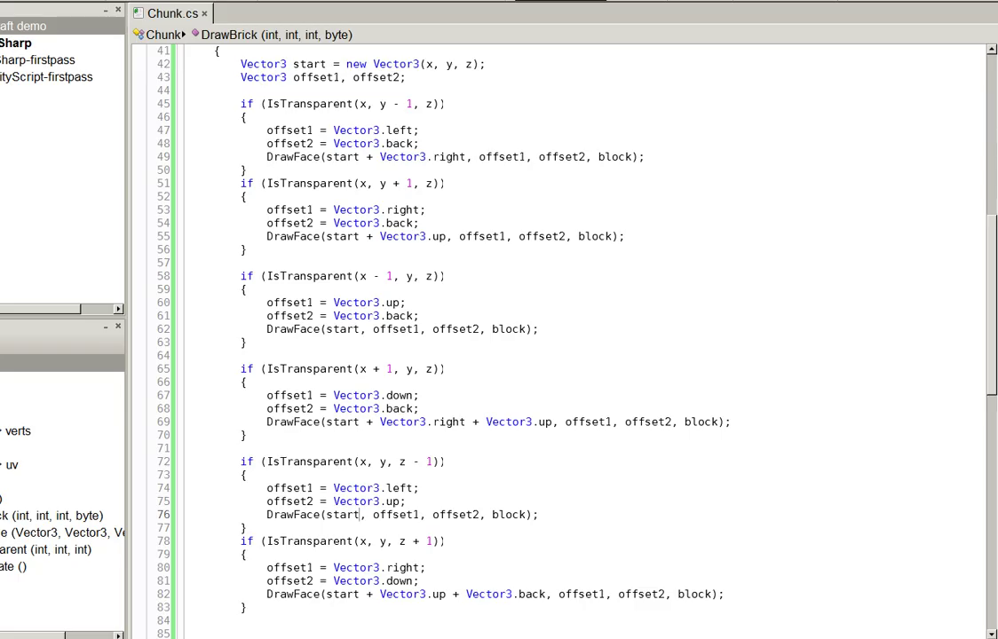
{"action": "key", "text": "Return"}
{"action": "type", "text": "/"}
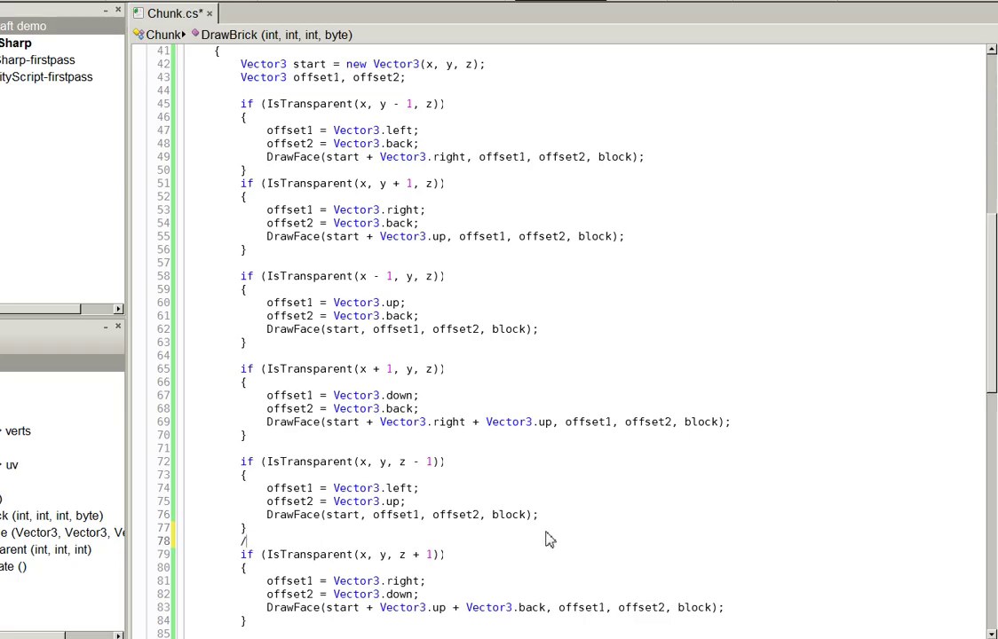
{"action": "type", "text": "*"}
{"action": "key", "text": "Down"}
{"action": "key", "text": "Down"}
{"action": "key", "text": "Down"}
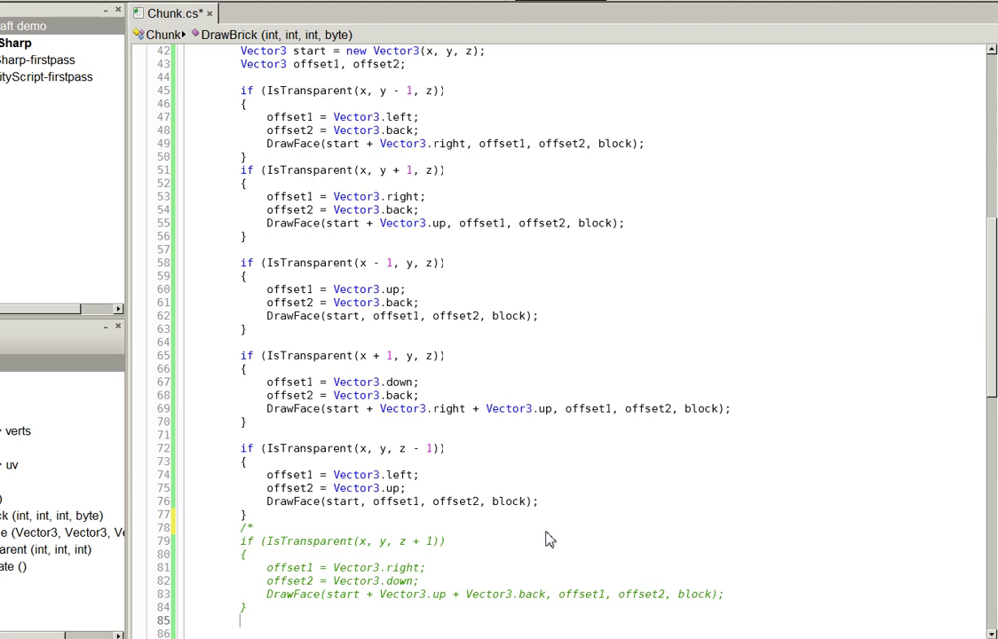
{"action": "key", "text": "ctrl+s"}
- Play-test the maze without z + 1 faces, zooming out and orbiting across the blocks in the Scene view
{"action": "key", "text": "alt+Tab"}
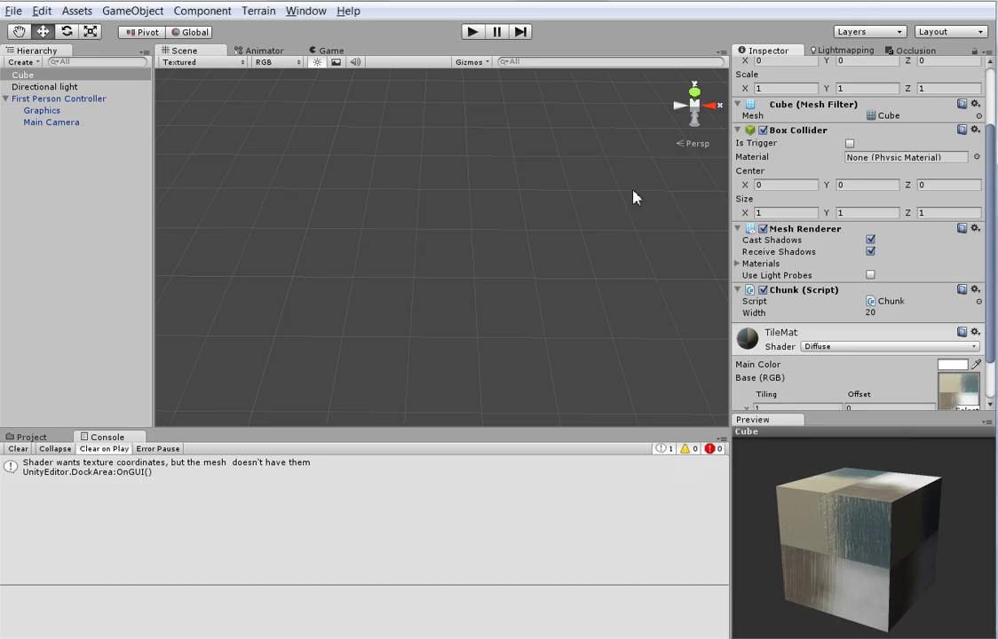
{"action": "left_click", "coordinate": [469, 31]}
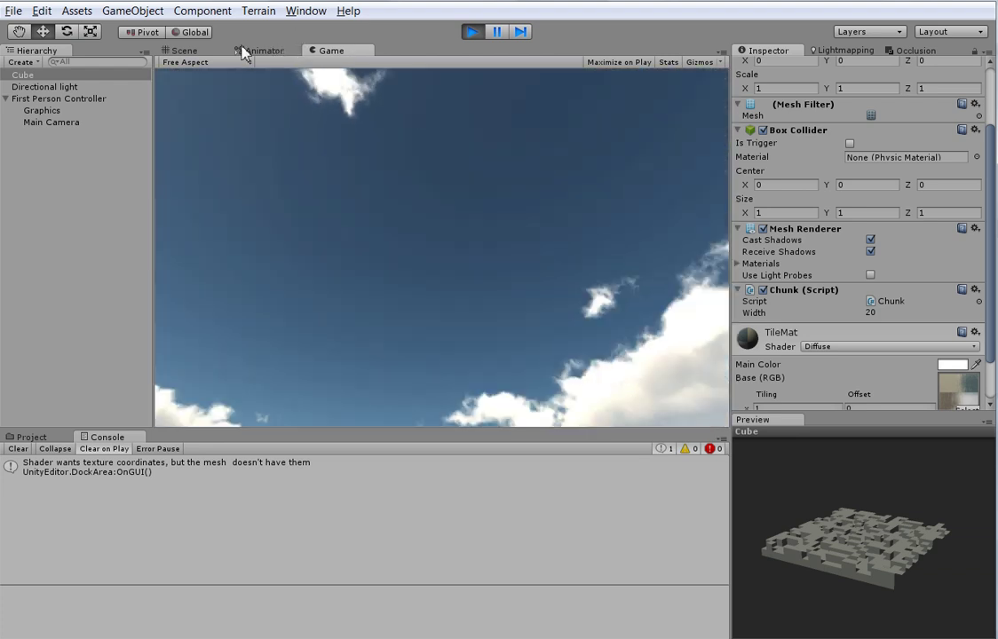
{"action": "left_click", "coordinate": [184, 62]}
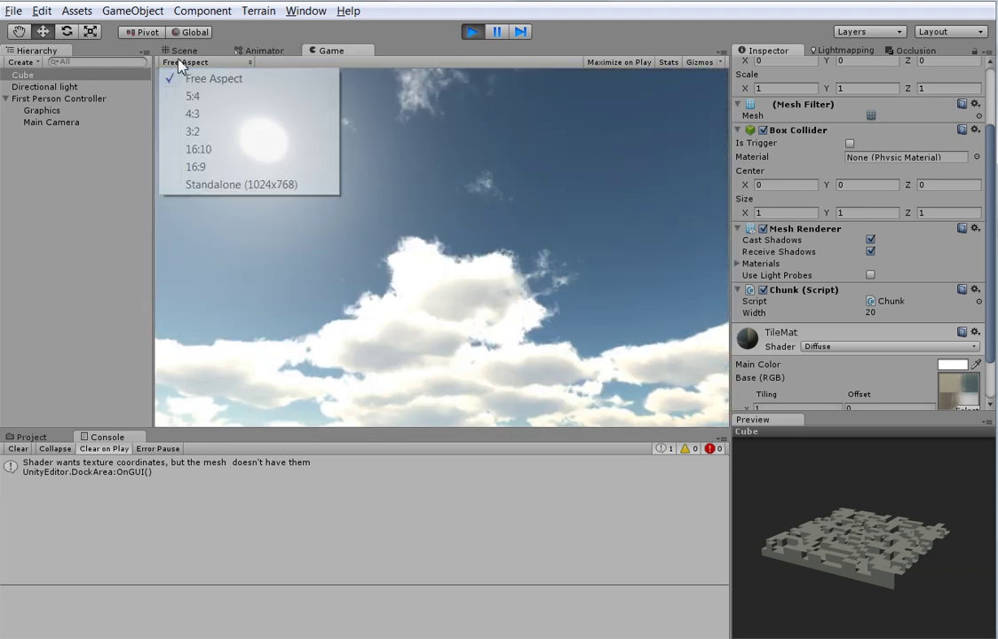
{"action": "left_click", "coordinate": [184, 53]}
{"action": "scroll", "coordinate": [407, 262], "scroll_direction": "down", "scroll_amount": 2}
{"action": "scroll", "coordinate": [487, 183], "scroll_direction": "down", "scroll_amount": 3}
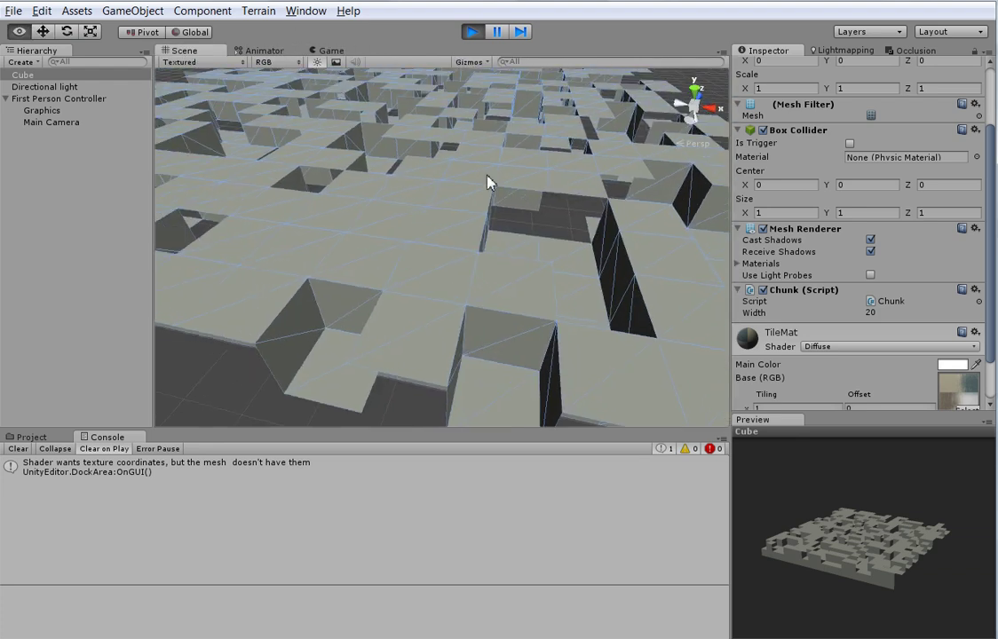
{"action": "scroll", "coordinate": [468, 189], "scroll_direction": "down", "scroll_amount": 3}
{"action": "mouse_move", "coordinate": [297, 197]}
{"action": "left_mouse_down", "text": "alt"}
{"action": "mouse_move", "coordinate": [679, 230]}
{"action": "mouse_move", "coordinate": [455, 64]}
{"action": "left_mouse_up", "text": "alt"}
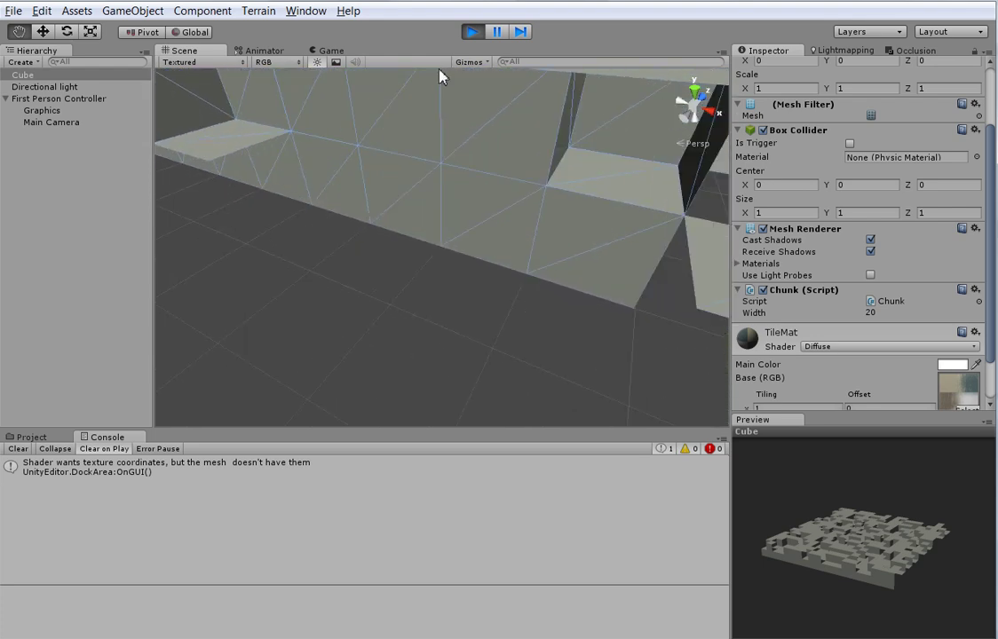
{"action": "left_click", "coordinate": [476, 35]}
{"action": "key", "text": "alt+Tab"}
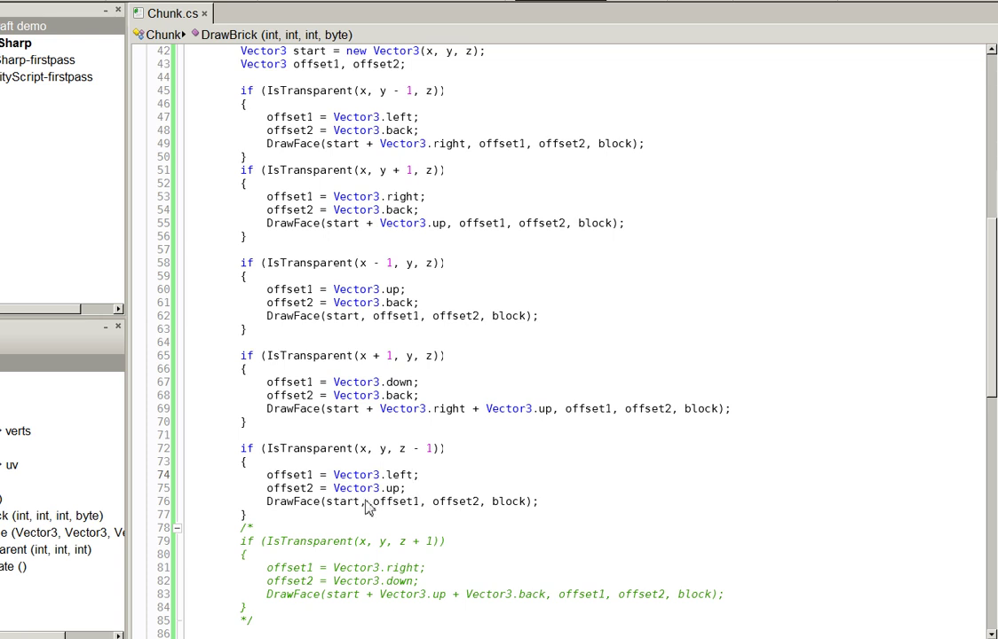
- Start the z − 1 face at start + Vector3.forward and save Chunk.cs
{"action": "type", "text": "+ Vector2.3"}
{"action": "key", "text": "BackSpace"}
{"action": "key", "text": "BackSpace"}
{"action": "key", "text": "BackSpace"}
{"action": "type", "text": "3.fo"}
{"action": "key", "text": "Return"}
{"action": "key", "text": "ctrl+s"}
- Play-test the change in Unity, then select 'left' in the z − 1 face's offset on line 74
{"action": "key", "text": "alt+Tab"}
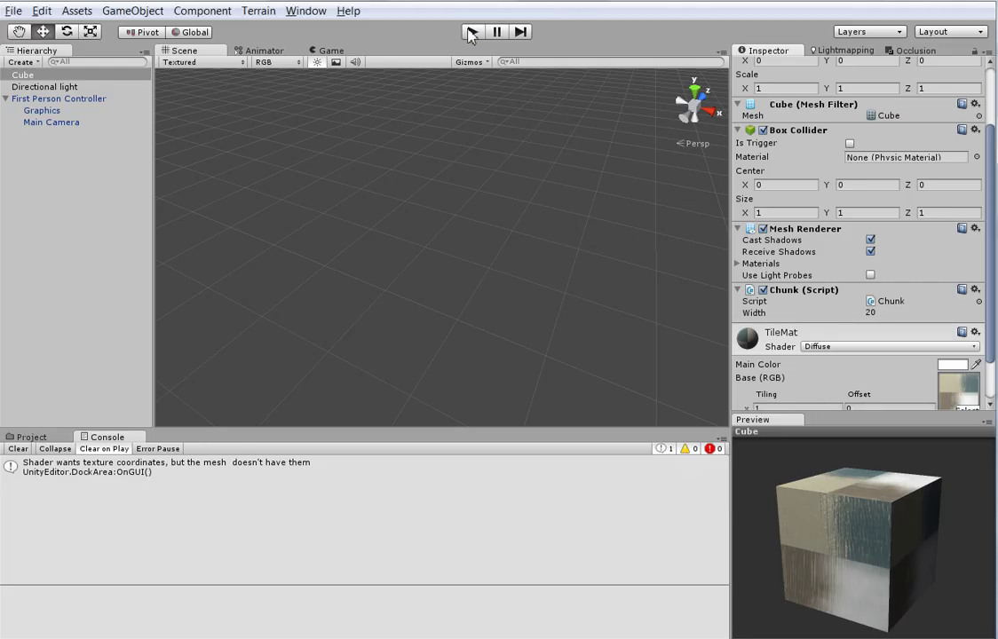
{"action": "left_click", "coordinate": [470, 32]}
{"action": "key", "text": "alt+Tab"}
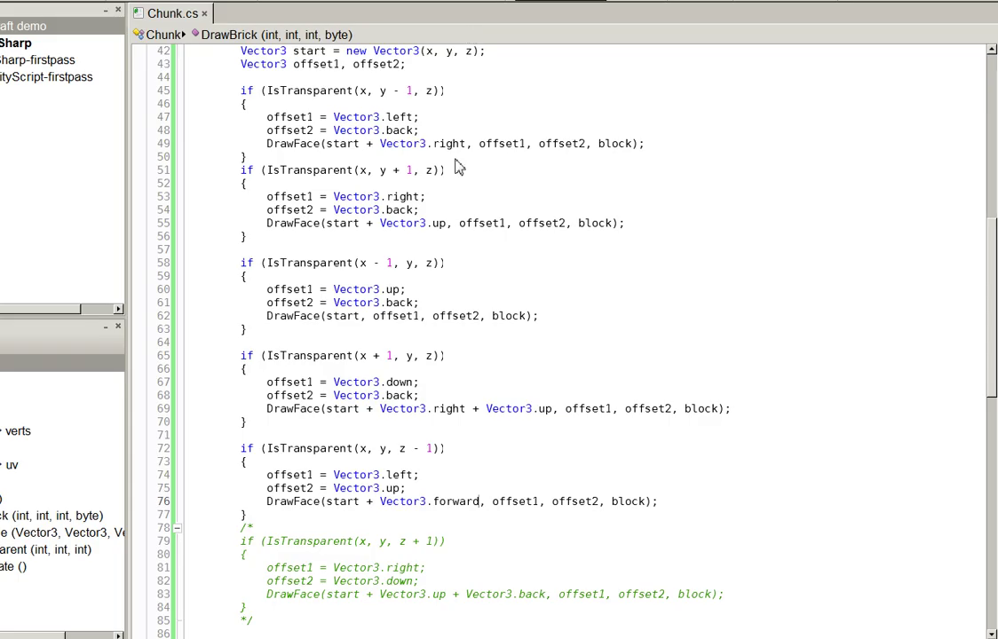
{"action": "double_click", "coordinate": [402, 475]}
- Change the z − 1 face's first offset to Vector3.right and check the result in the Scene view
{"action": "type", "text": "righ"}
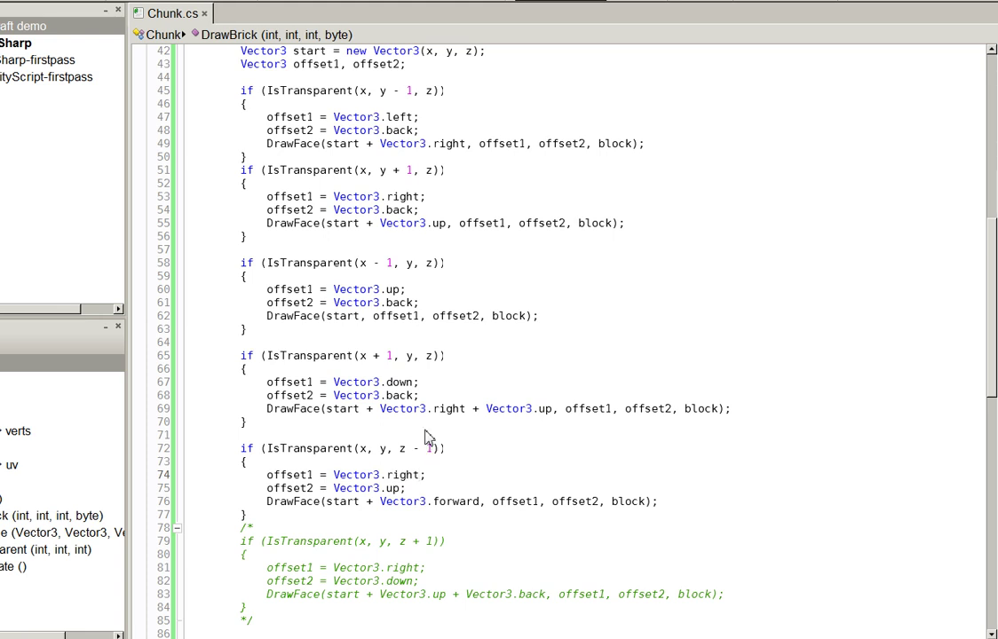
{"action": "key", "text": "alt+Tab"}
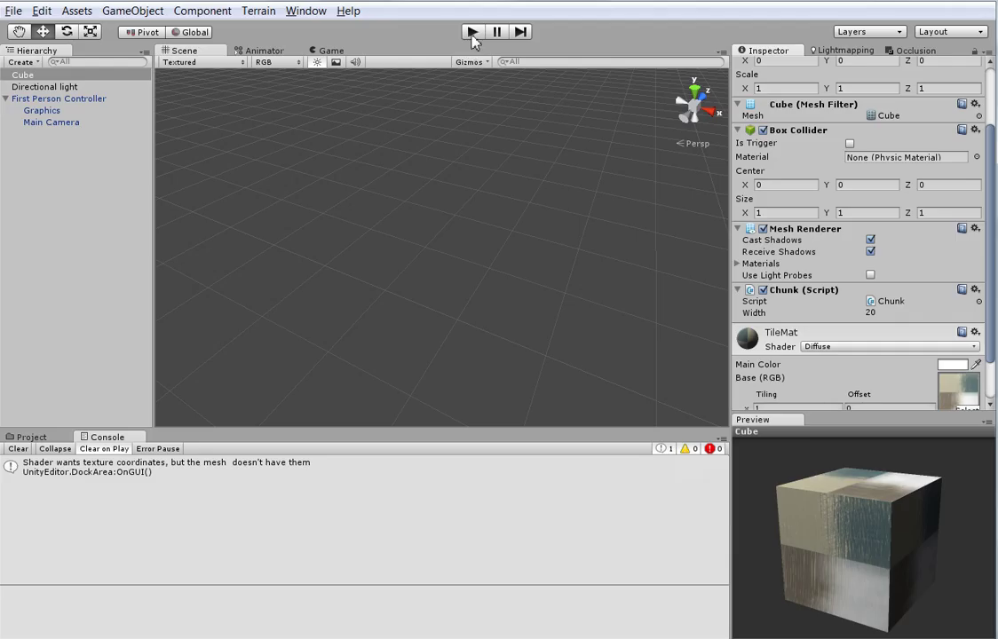
{"action": "left_click", "coordinate": [475, 35]}
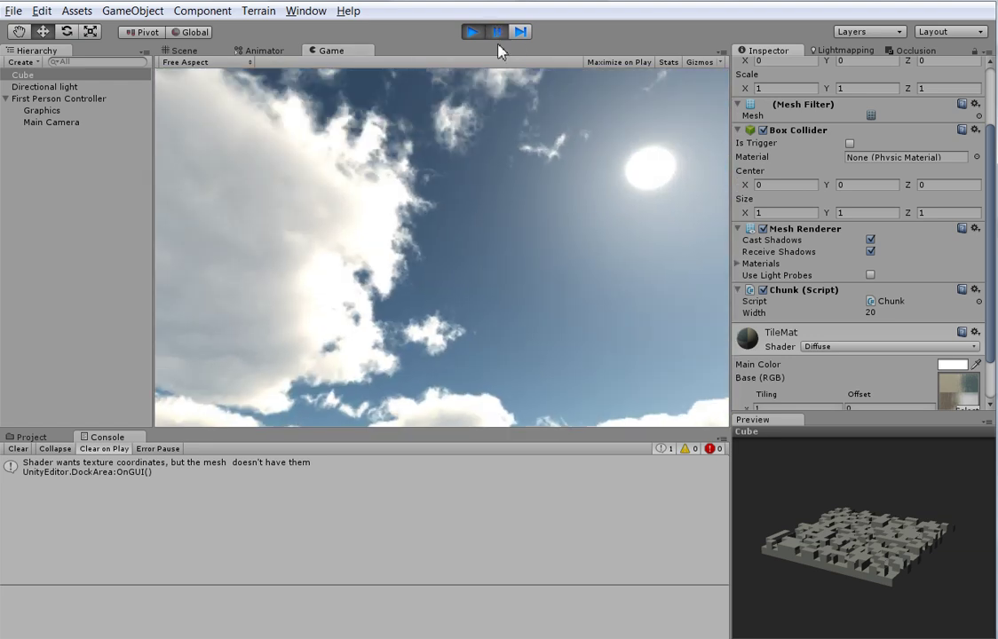
{"action": "key", "text": "ctrl+1"}
{"action": "right_click_drag", "start_coordinate": [482, 237], "coordinate": [474, 252]}
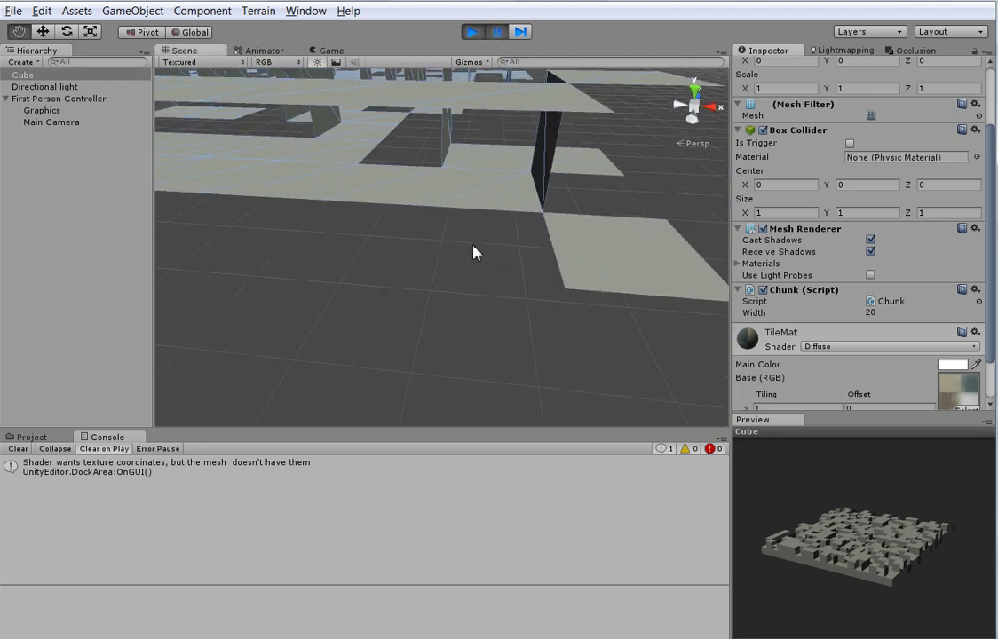
- Restore that offset to left and insert Vector3.right + into the face's start on line 76
{"action": "key", "text": "alt+Tab"}
{"action": "key", "text": "ctrl+Left"}
{"action": "key", "text": "ctrl+shift+Right"}
{"action": "type", "text": "lkef"}
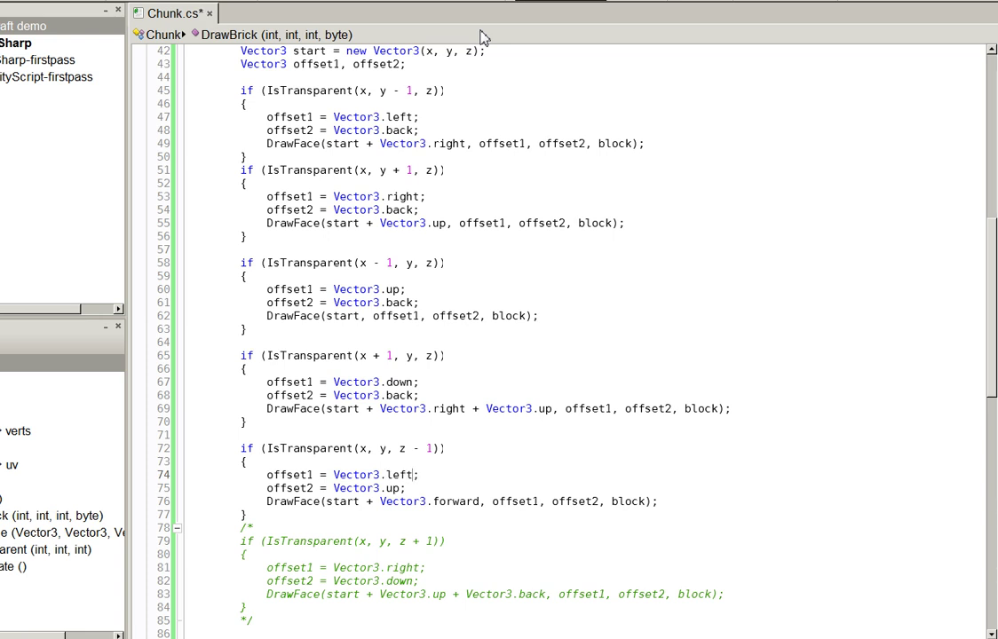
{"action": "type", "text": "Vector3.right +"}
- Play and pause, orbit and zoom around the maze to check its side walls, then view the Game tab
{"action": "key", "text": "alt+Tab"}
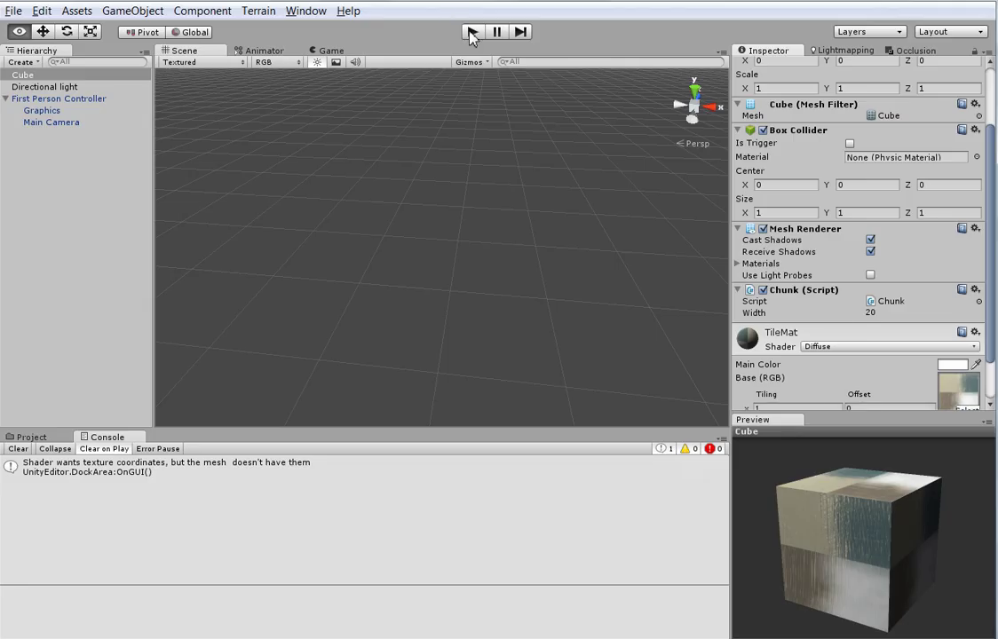
{"action": "left_click", "coordinate": [470, 33]}
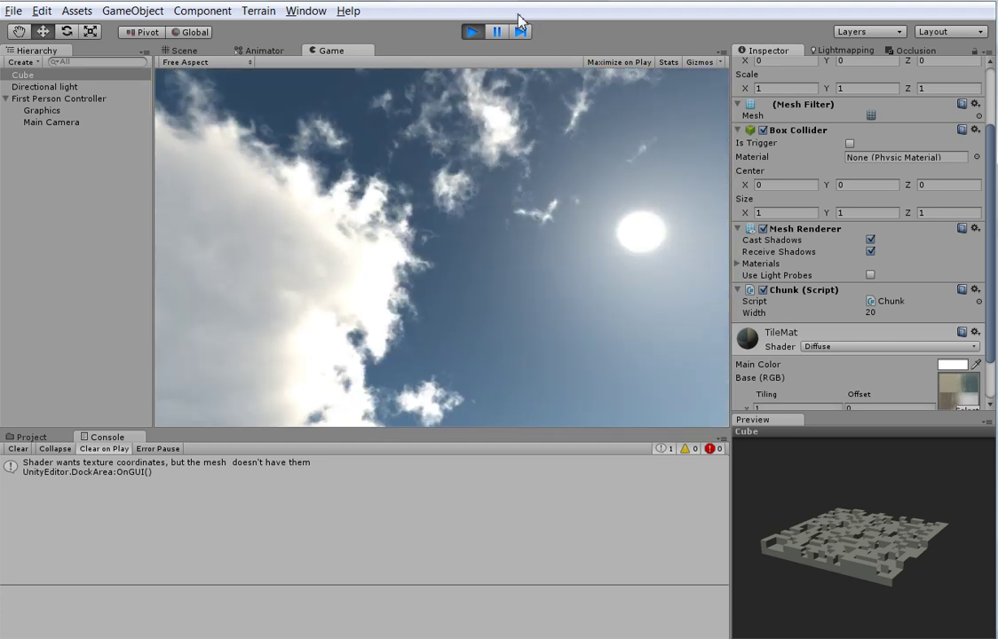
{"action": "left_click", "coordinate": [496, 32]}
{"action": "mouse_move", "coordinate": [524, 176]}
{"action": "left_mouse_down", "text": "alt"}
{"action": "mouse_move", "coordinate": [360, 127]}
{"action": "mouse_move", "coordinate": [643, 150]}
{"action": "left_mouse_up", "text": "alt"}
{"action": "right_click_drag", "start_coordinate": [474, 202], "coordinate": [515, 179], "text": "alt"}
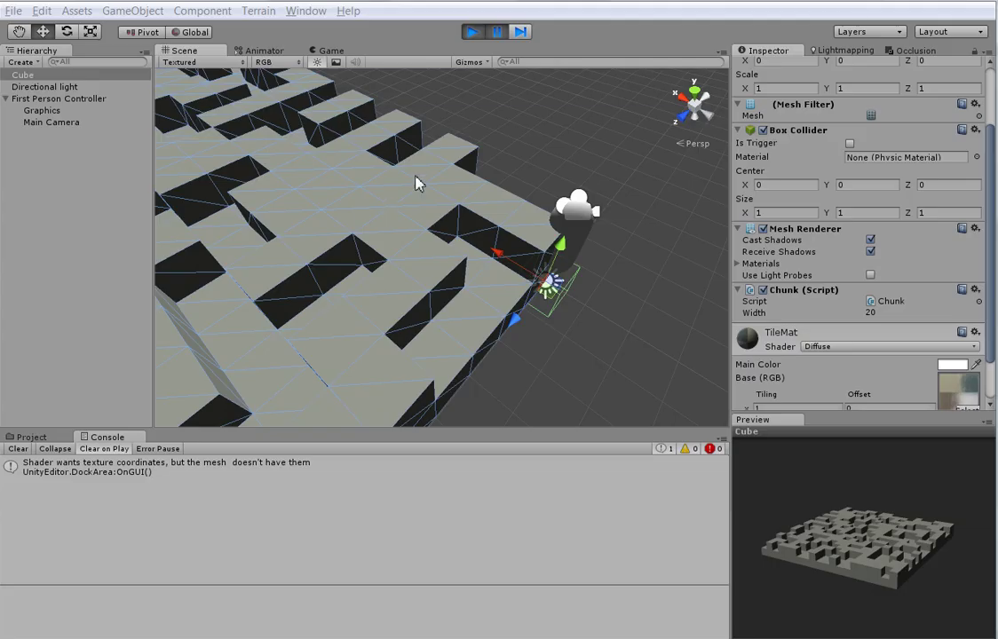
{"action": "mouse_move", "coordinate": [482, 119]}
{"action": "right_mouse_down"}
{"action": "mouse_move", "coordinate": [619, 262]}
{"action": "mouse_move", "coordinate": [448, 207]}
{"action": "mouse_move", "coordinate": [249, 211]}
{"action": "mouse_move", "coordinate": [390, 223]}
{"action": "mouse_move", "coordinate": [471, 55]}
{"action": "right_mouse_up"}
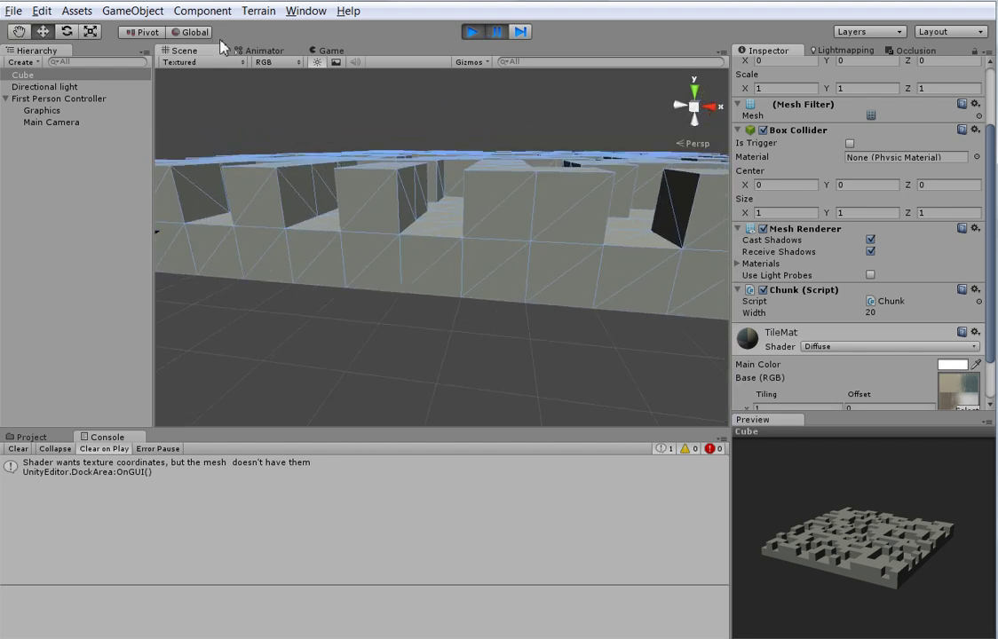
{"action": "left_click", "coordinate": [333, 51]}
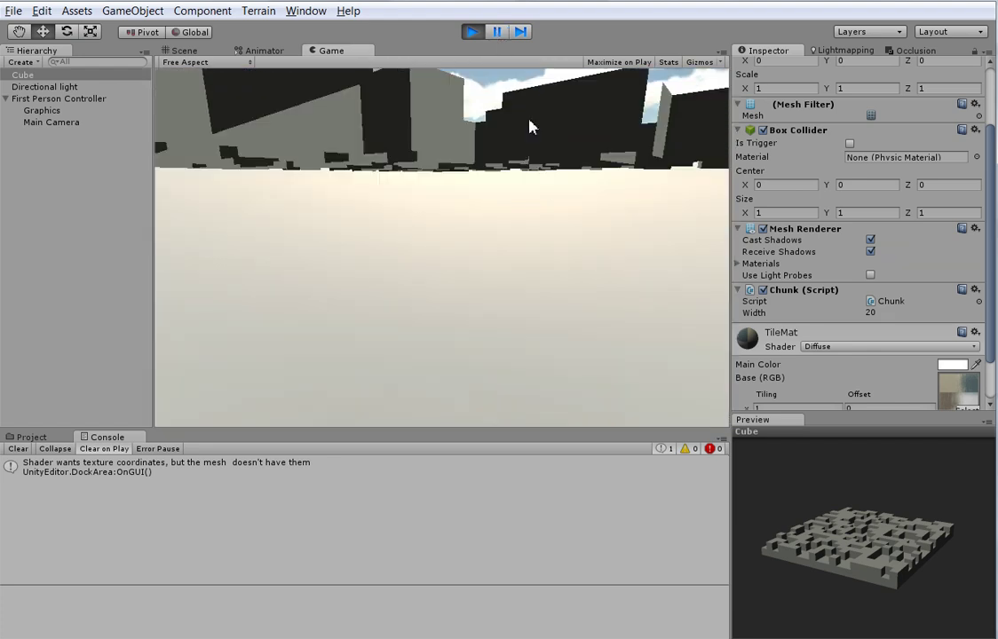
- Stop the game and remove the Cube's Box Collider component
{"action": "left_click", "coordinate": [471, 33]}
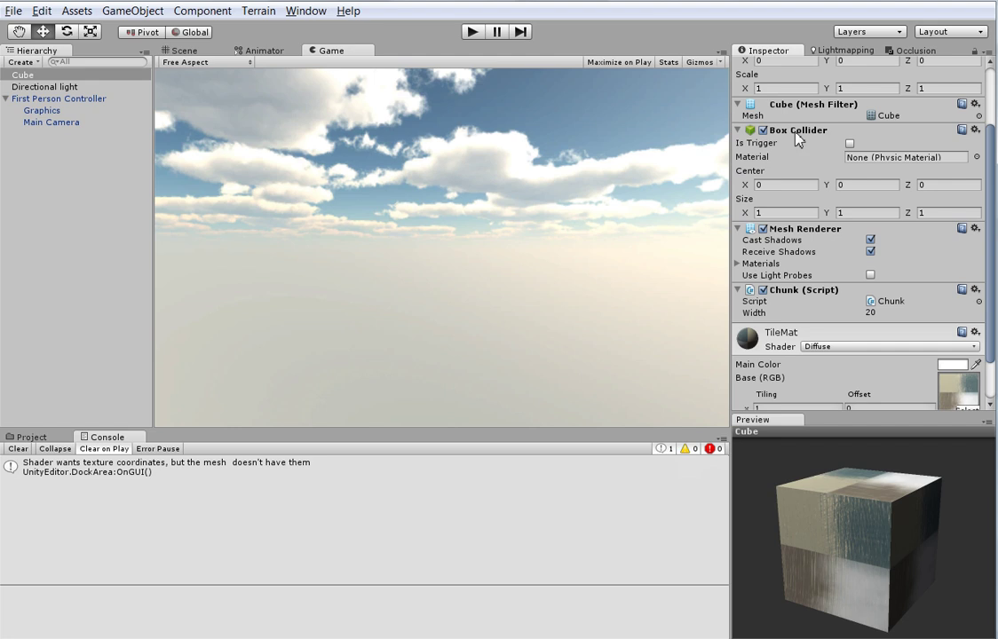
{"action": "left_click", "coordinate": [817, 130]}
{"action": "left_click", "coordinate": [975, 159]}
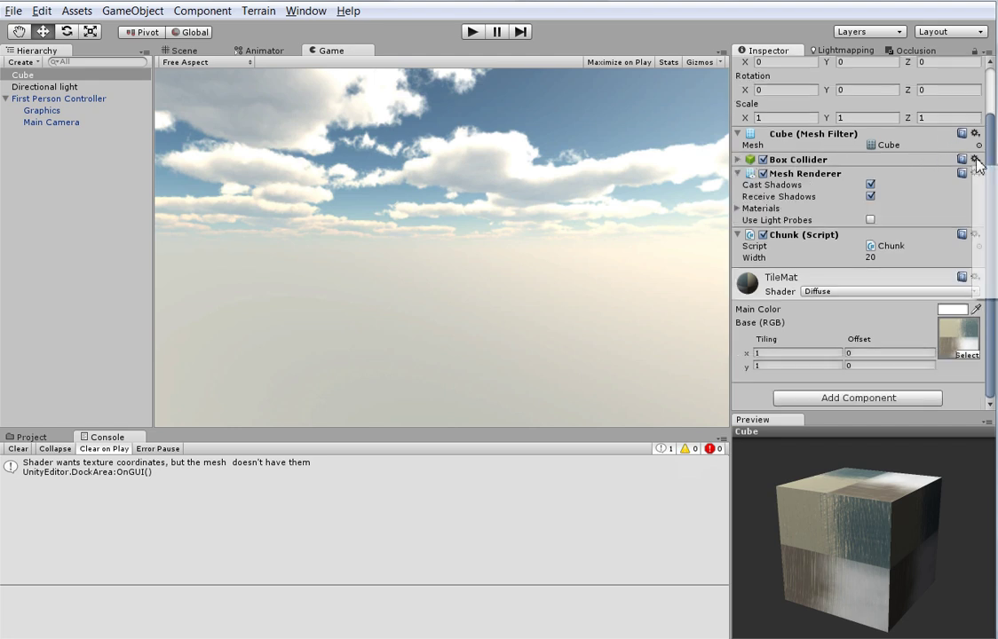
{"action": "left_click", "coordinate": [981, 197]}
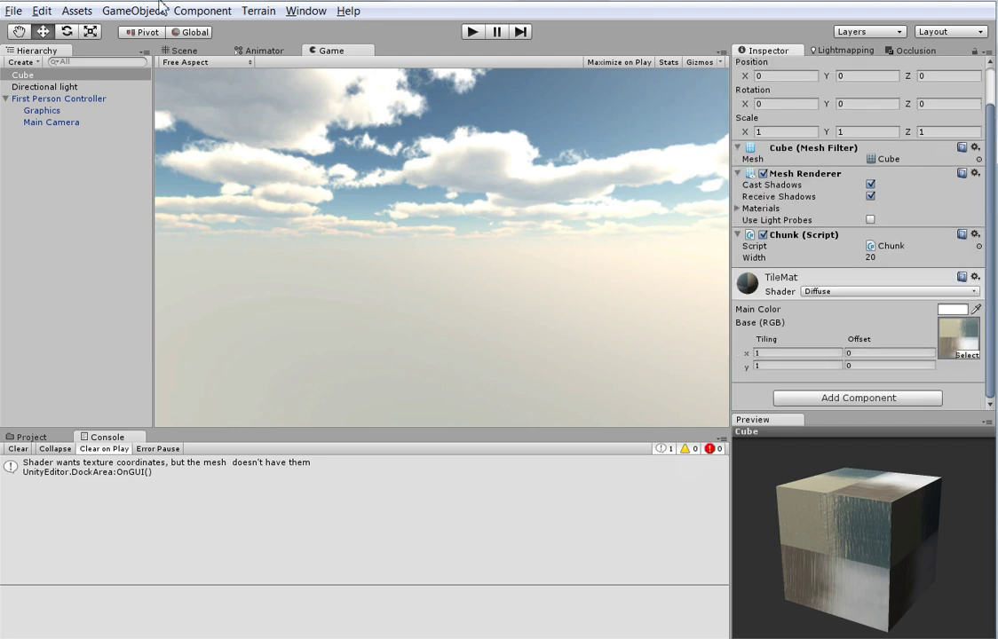
- Add a Mesh Collider component to the Cube from the Physics category
{"action": "left_click", "coordinate": [163, 9]}
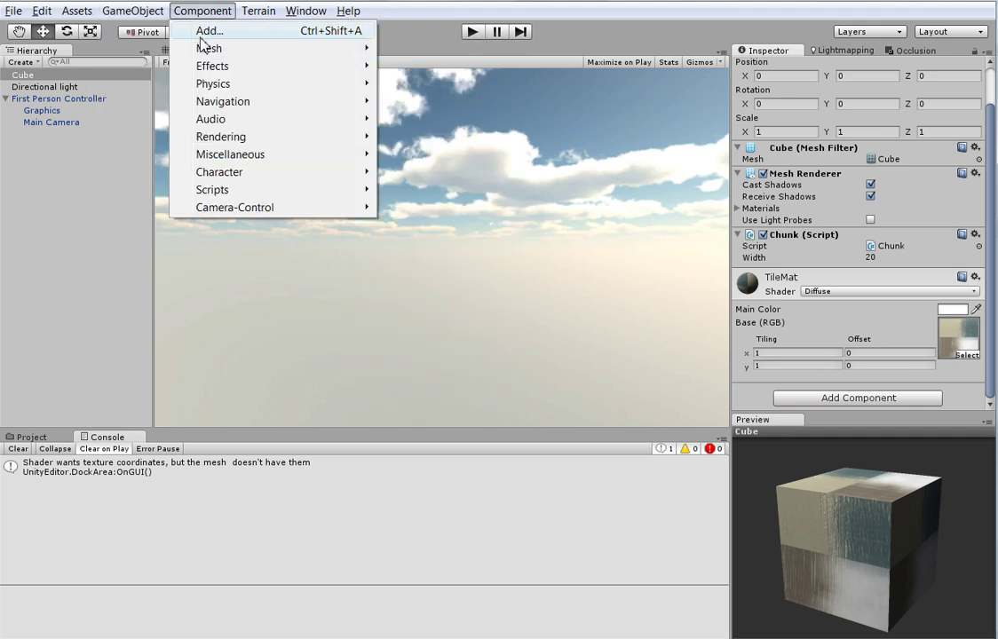
{"action": "mouse_move", "coordinate": [227, 88]}
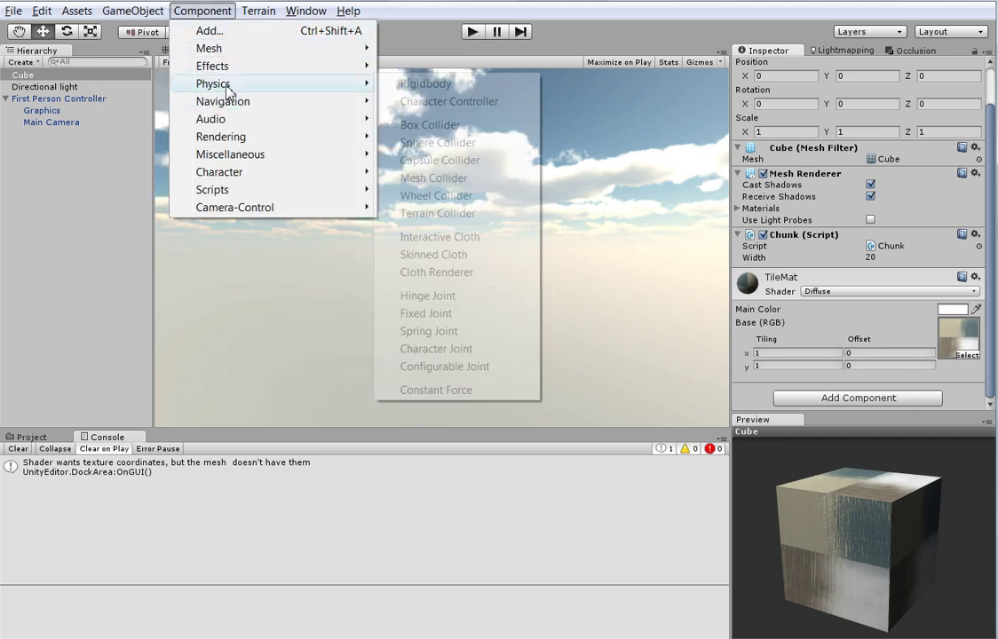
{"action": "left_click", "coordinate": [451, 178]}
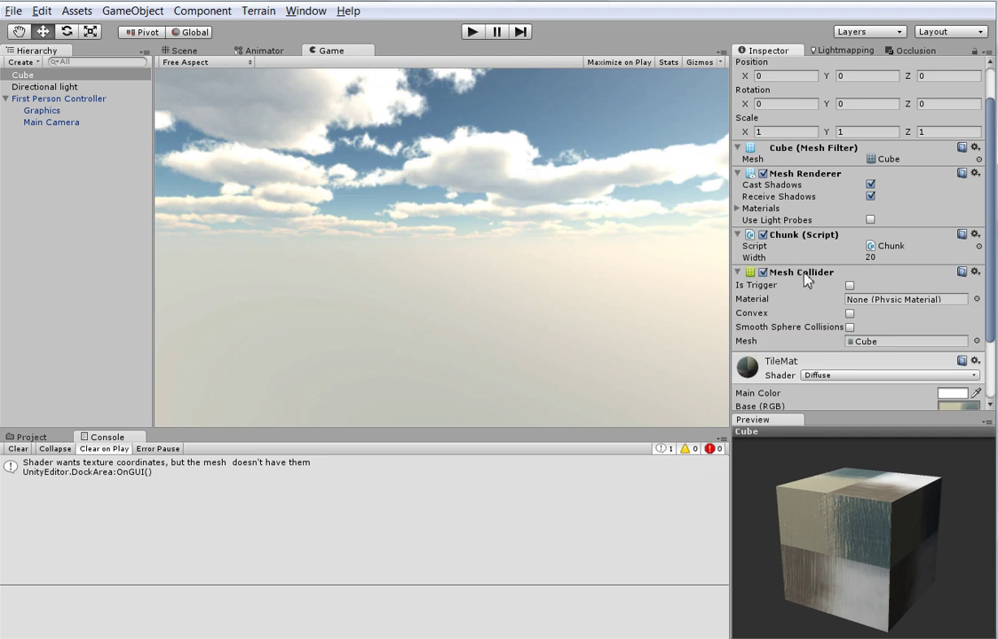
{"action": "scroll", "coordinate": [367, 205], "scroll_direction": "up", "scroll_amount": 10}
- Add RequireComponent(typeof(MeshCollider)) and a protected MeshCollider meshCollider field to Chunk.cs
{"action": "scroll", "coordinate": [355, 142], "scroll_direction": "up", "scroll_amount": 4}
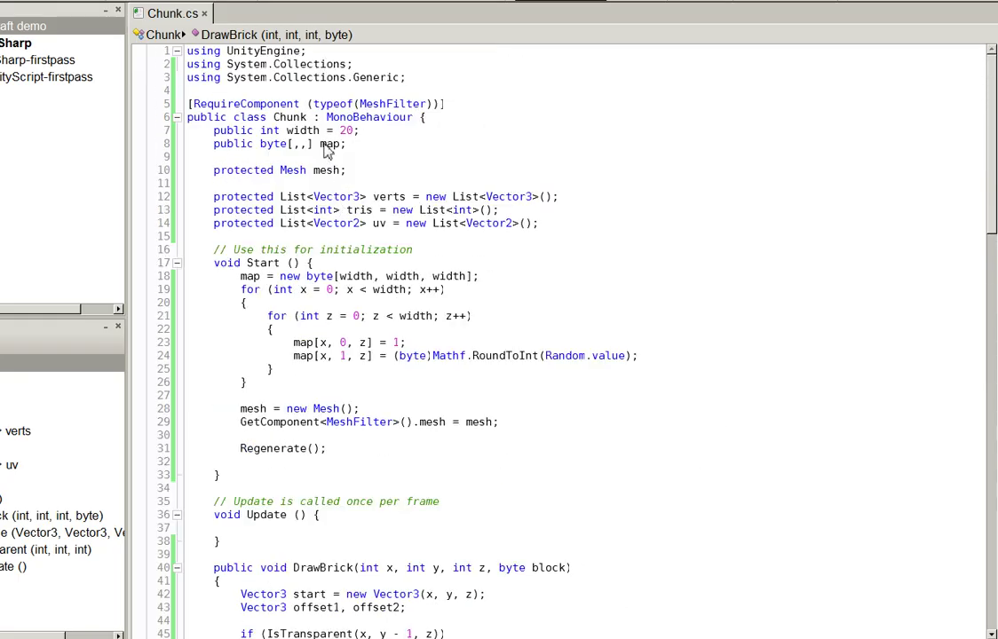
{"action": "triple_click", "coordinate": [334, 104]}
{"action": "key", "text": "ctrl+c"}
{"action": "key", "text": "ctrl+v"}
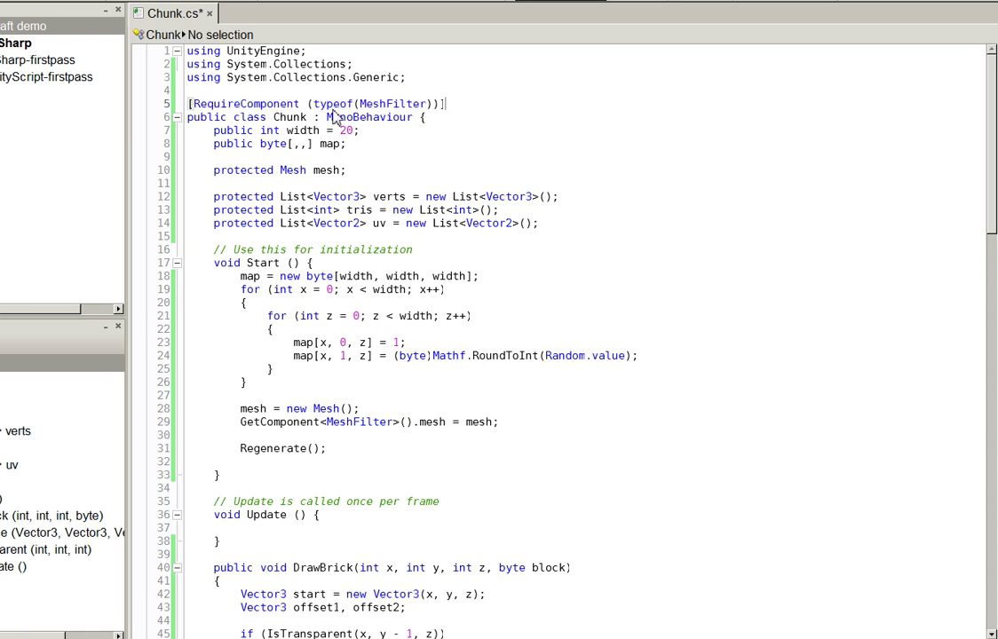
{"action": "key", "text": "ctrl+v"}
{"action": "key", "text": "BackSpace"}
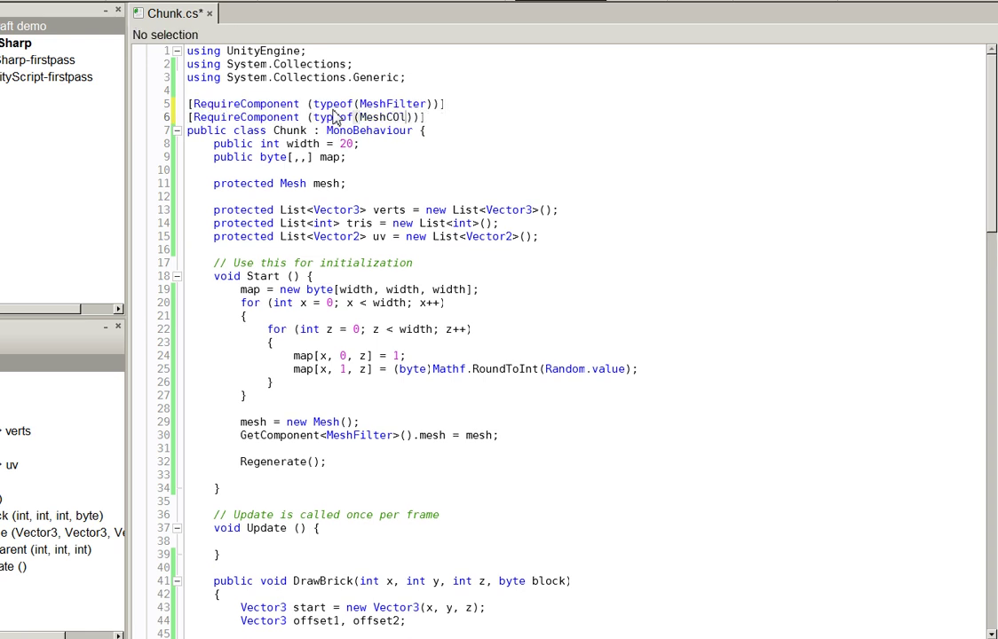
{"action": "type", "text": "ollid"}
{"action": "left_click", "coordinate": [572, 241]}
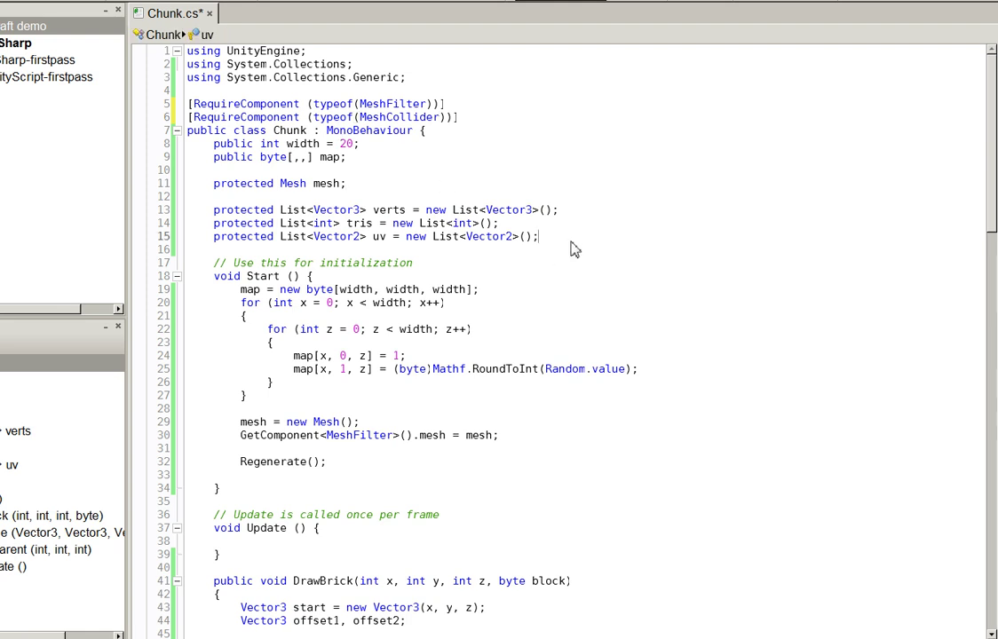
{"action": "key", "text": "Return"}
{"action": "key", "text": "Return"}
{"action": "type", "text": "protected me"}
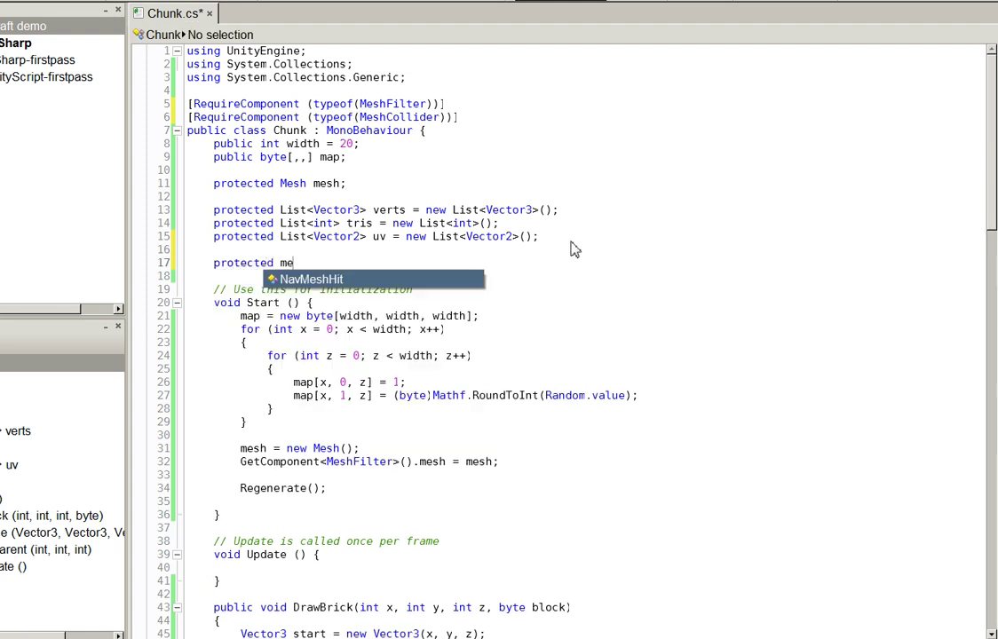
{"action": "type", "text": "shCol"}
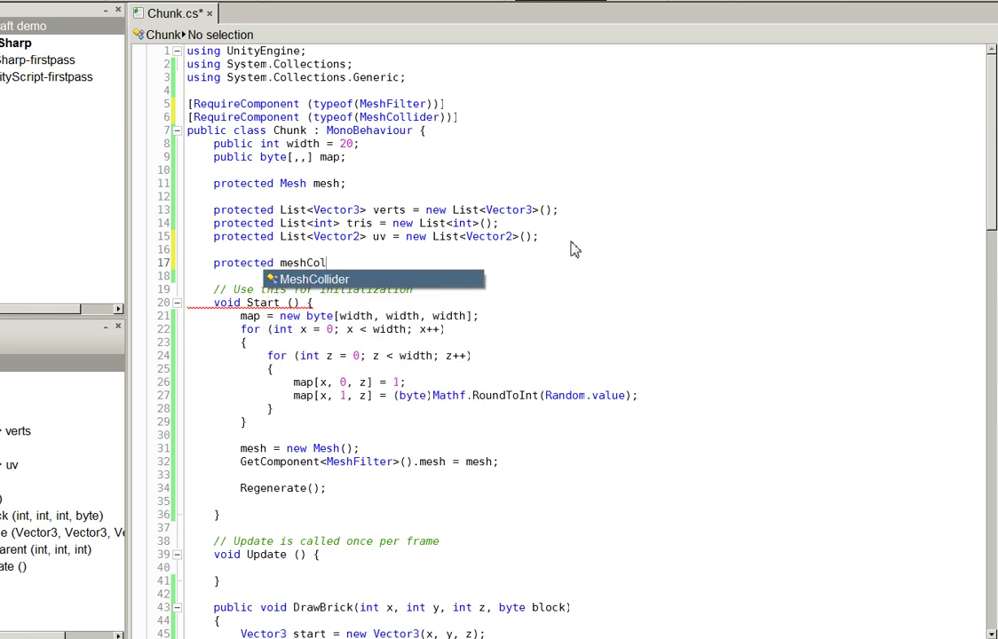
{"action": "key", "text": "Return"}
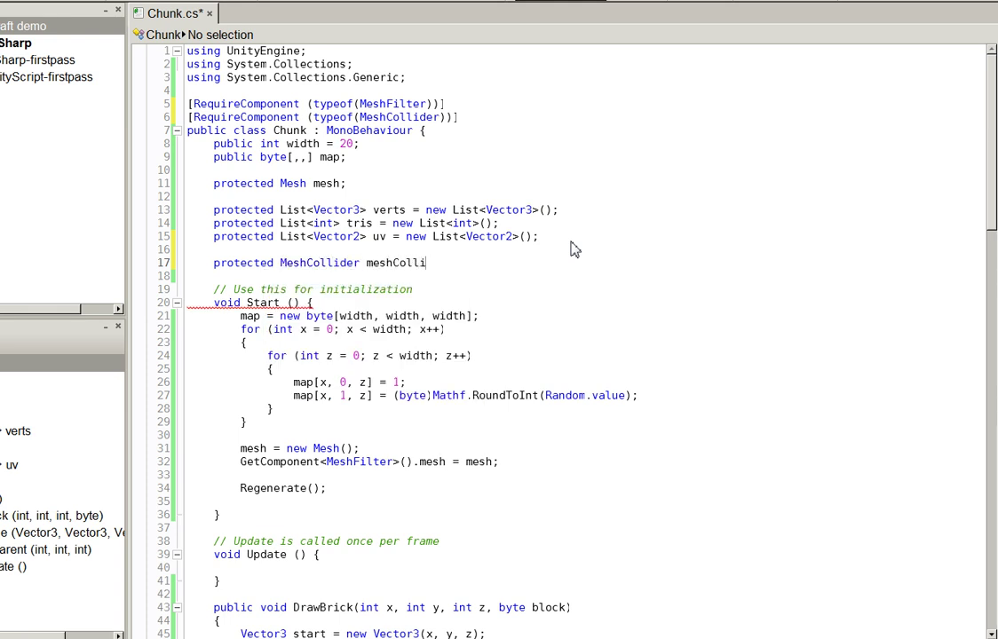
- Assign meshCollider = GetComponent<MeshCollider>() at the top of Start and save the script
{"action": "left_click", "coordinate": [506, 318]}
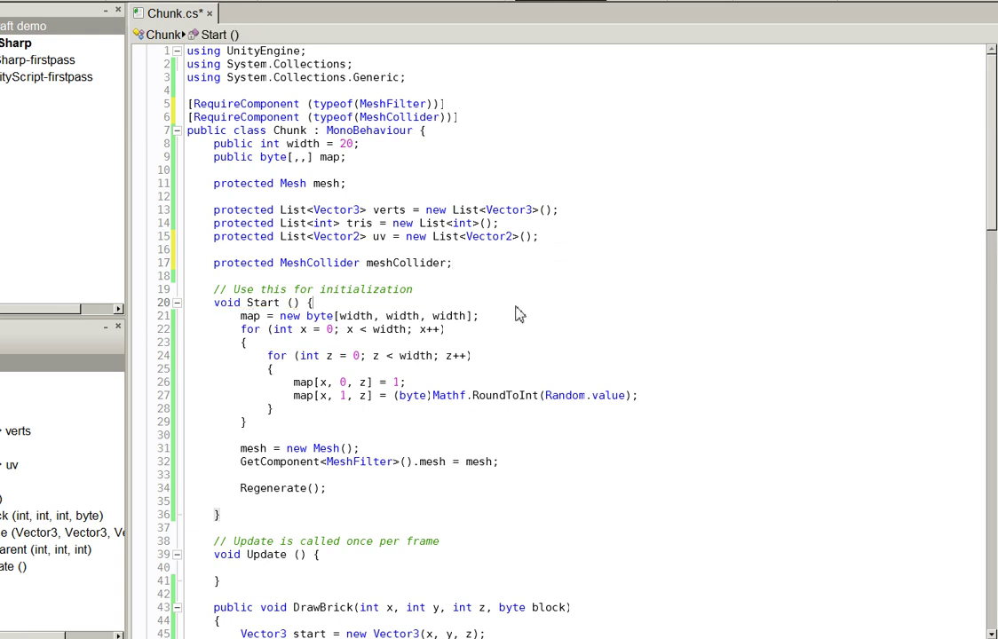
{"action": "key", "text": "Return"}
{"action": "type", "text": "meshCo"}
{"action": "key", "text": "Return"}
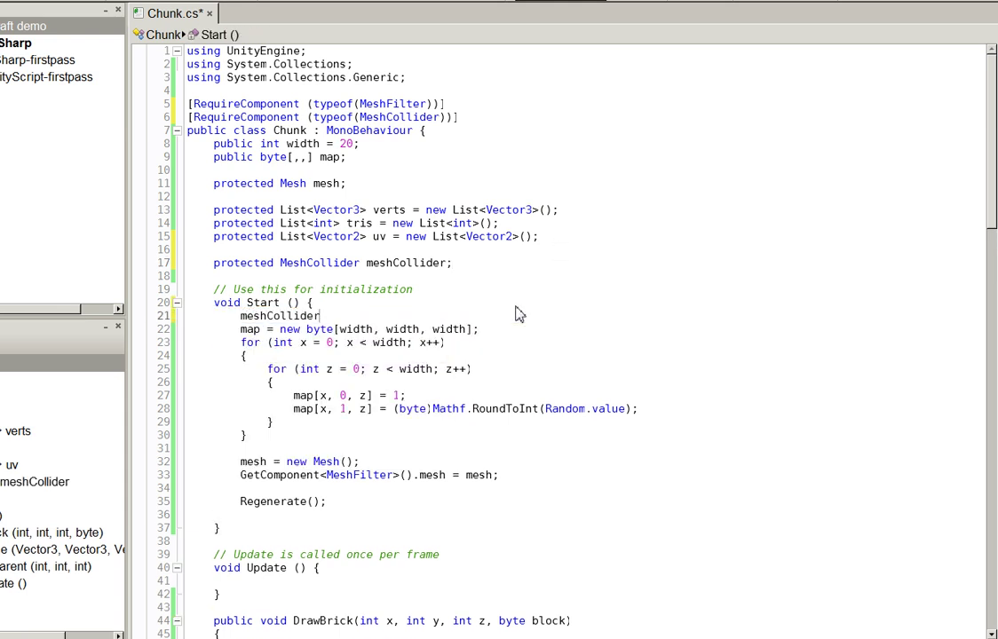
{"action": "type", "text": " = GetC"}
{"action": "key", "text": "Return"}
{"action": "type", "text": "<MeshCo"}
{"action": "key", "text": "Return"}
{"action": "key", "text": "ctrl+s"}
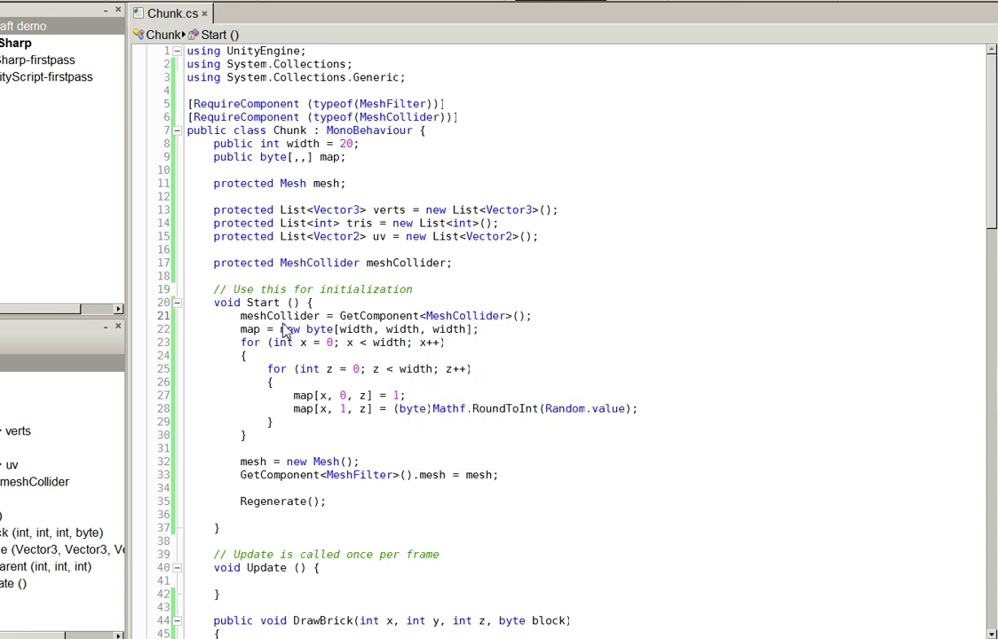
{"action": "scroll", "coordinate": [286, 332], "scroll_direction": "down", "scroll_amount": 10}
{"action": "scroll", "coordinate": [286, 330], "scroll_direction": "down", "scroll_amount": 2}
{"action": "scroll", "coordinate": [287, 330], "scroll_direction": "down", "scroll_amount": 10}
{"action": "scroll", "coordinate": [292, 344], "scroll_direction": "down", "scroll_amount": 2}
{"action": "scroll", "coordinate": [293, 344], "scroll_direction": "down", "scroll_amount": 2}
{"action": "scroll", "coordinate": [435, 366], "scroll_direction": "down", "scroll_amount": 6}
{"action": "scroll", "coordinate": [337, 435], "scroll_direction": "down", "scroll_amount": 3}
- After RecalculateNormals in Regenerate, add meshCollider.sharedMesh = null;
{"action": "scroll", "coordinate": [355, 457], "scroll_direction": "down", "scroll_amount": 1}
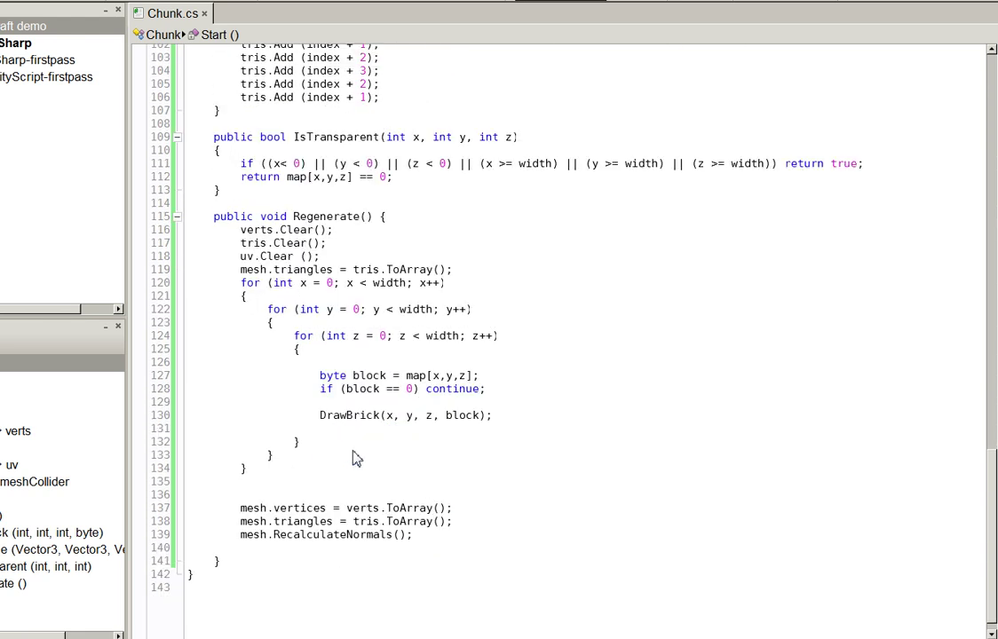
{"action": "left_click", "coordinate": [418, 548]}
{"action": "key", "text": "Return"}
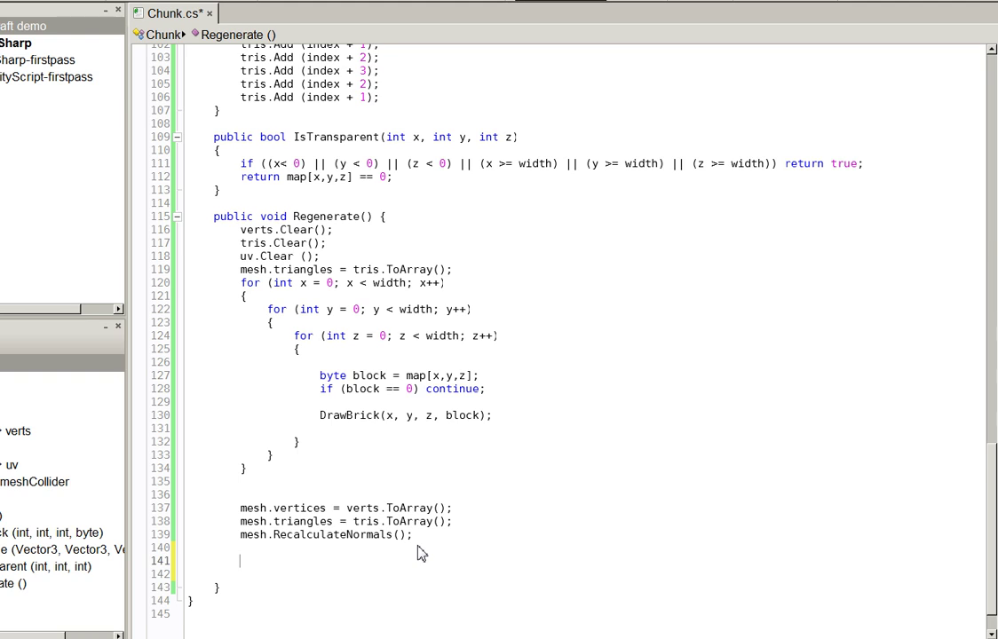
{"action": "type", "text": "meshcol"}
{"action": "key", "text": "Return"}
{"action": "type", "text": ".mesh"}
{"action": "key", "text": "Return"}
{"action": "type", "text": "= null;"}
- Add meshCollider.sharedMesh = mesh; on the following line
{"action": "key", "text": "Return"}
{"action": "type", "text": "meshC"}
{"action": "key", "text": "Return"}
{"action": "type", "text": "."}
{"action": "type", "text": "share"}
{"action": "key", "text": "Return"}
{"action": "type", "text": "mesh;"}
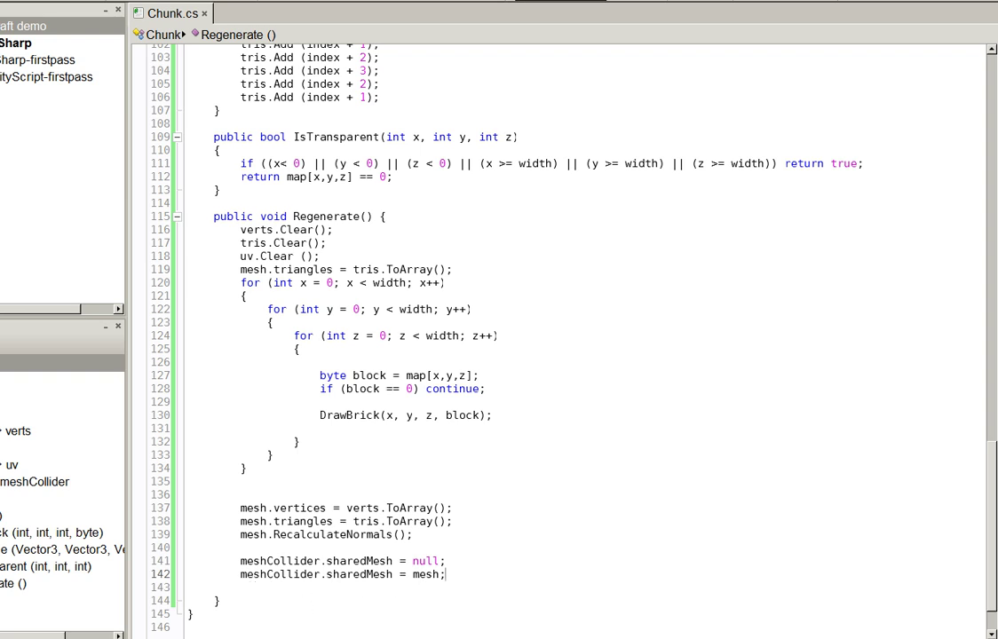
{"action": "key", "text": "alt+Tab"}
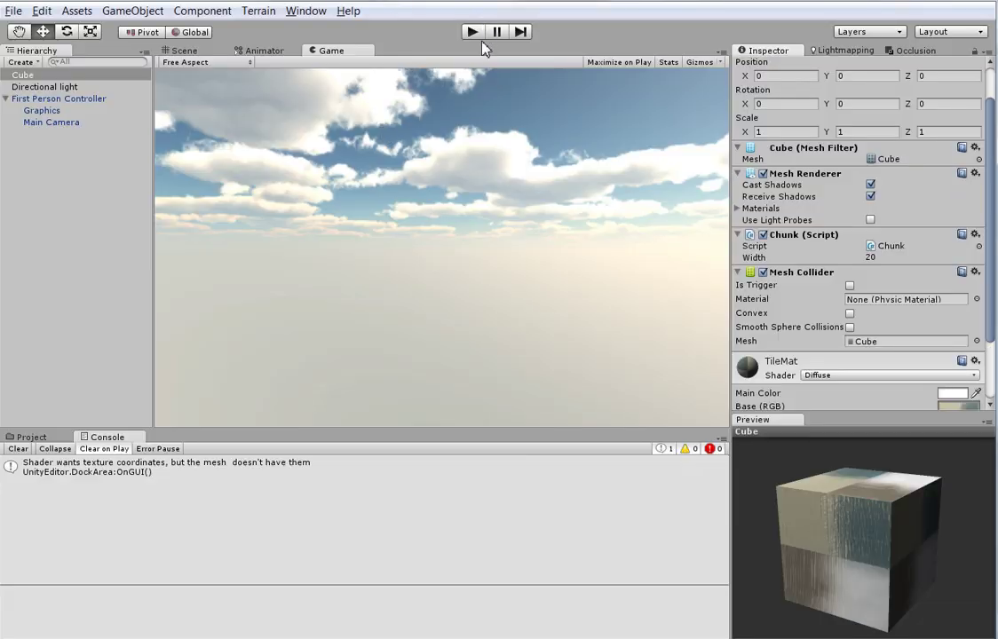
- After a quick test run, raise the First Person Controller above the chunk with the Y gizmo
{"action": "left_click", "coordinate": [473, 33]}
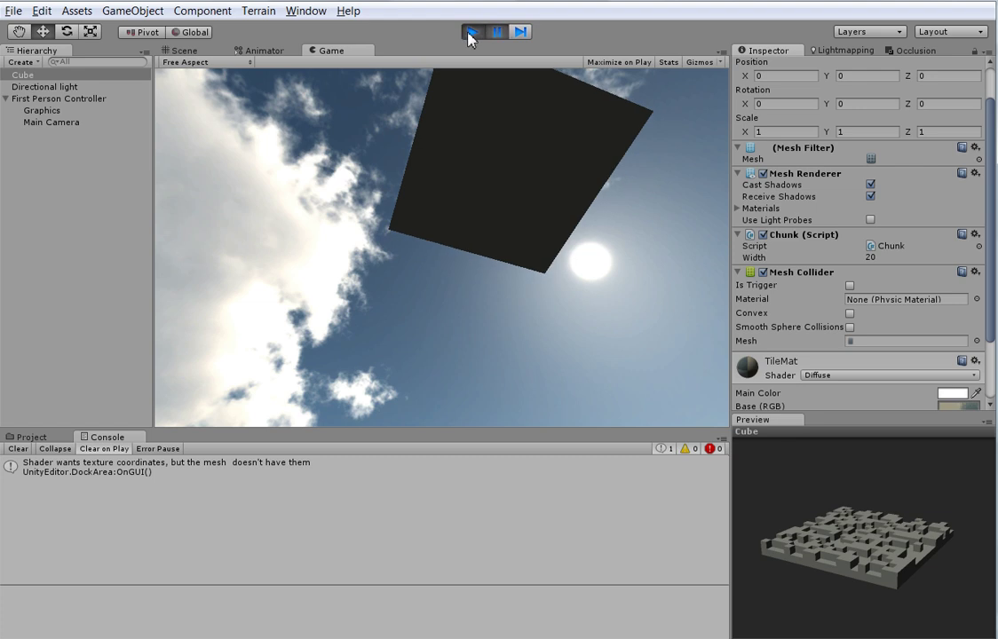
{"action": "left_click", "coordinate": [471, 32]}
{"action": "left_click", "coordinate": [56, 101]}
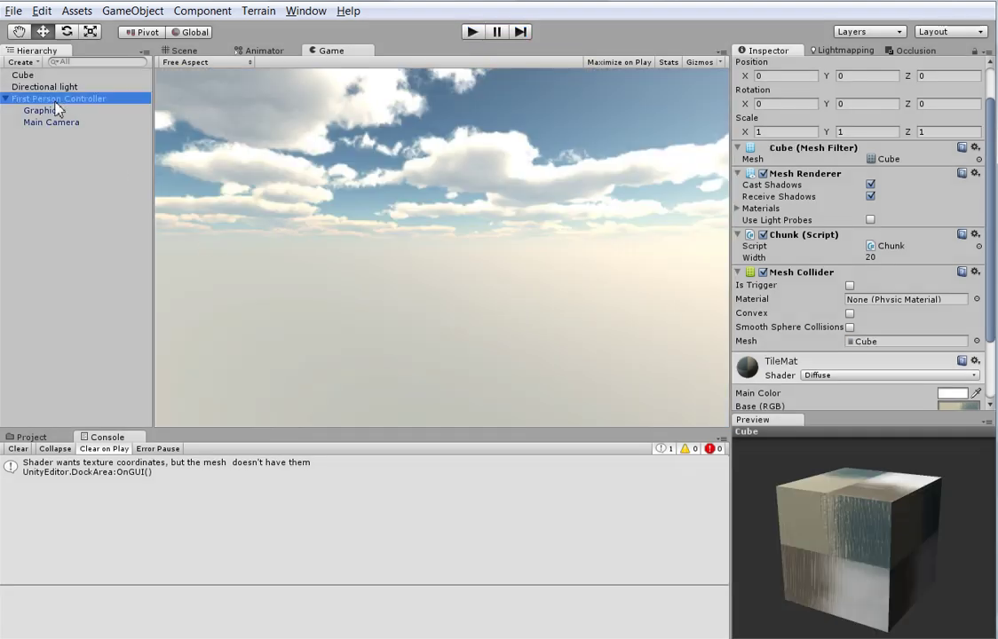
{"action": "left_click", "coordinate": [305, 242]}
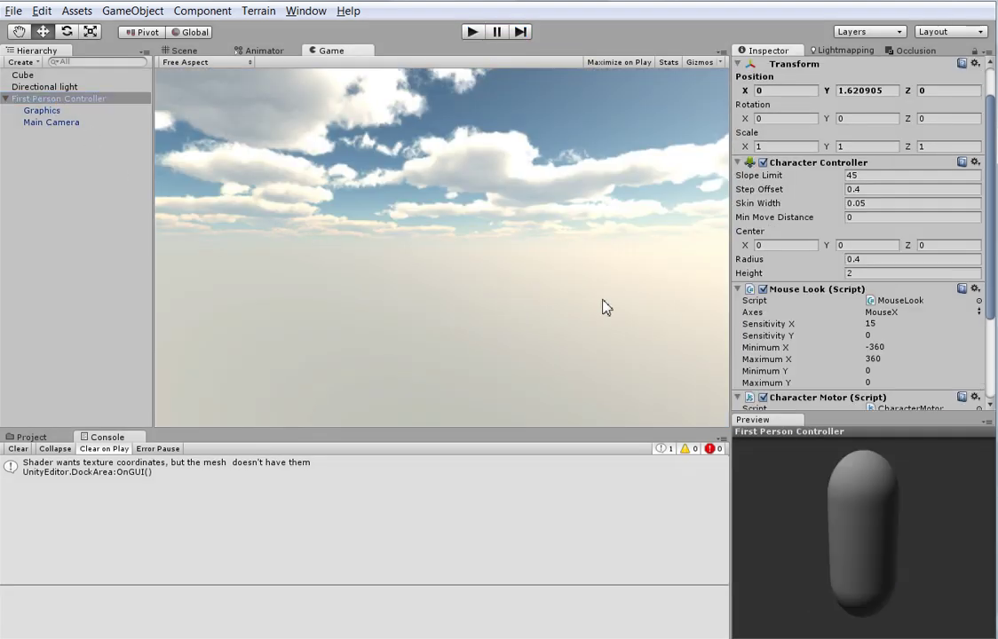
{"action": "left_click", "coordinate": [177, 52]}
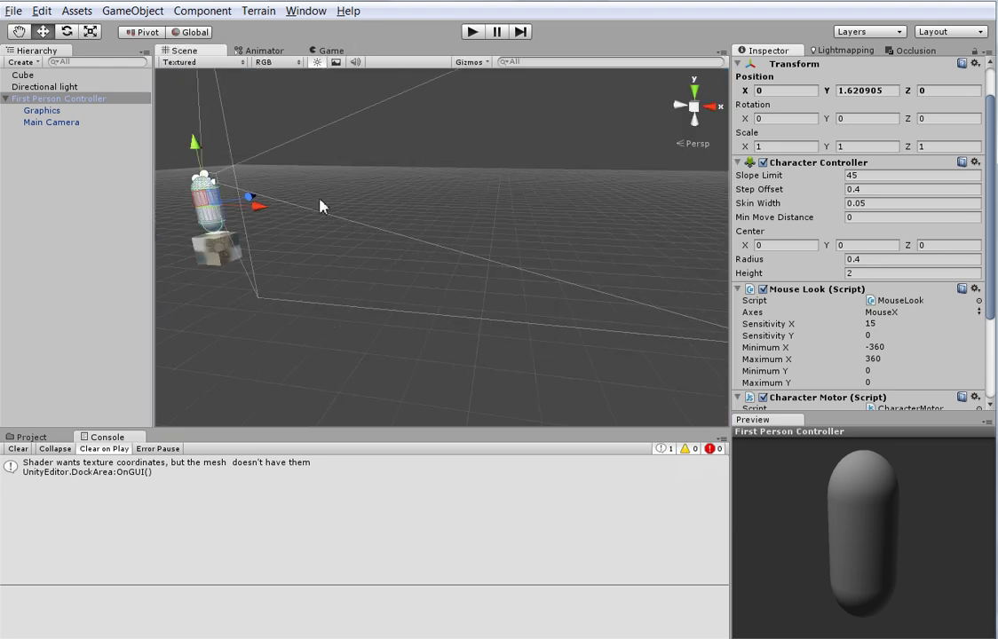
{"action": "left_click_drag", "start_coordinate": [224, 161], "coordinate": [216, 86]}
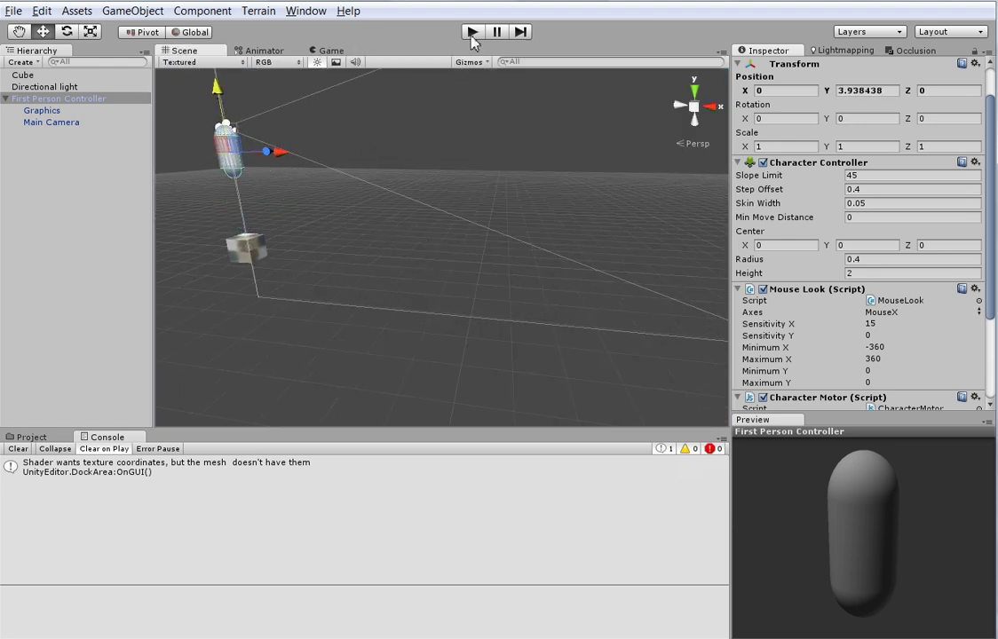
- Play and walk the controller across the blocks, jumping onto higher ones, then stop
{"action": "left_click", "coordinate": [472, 33]}
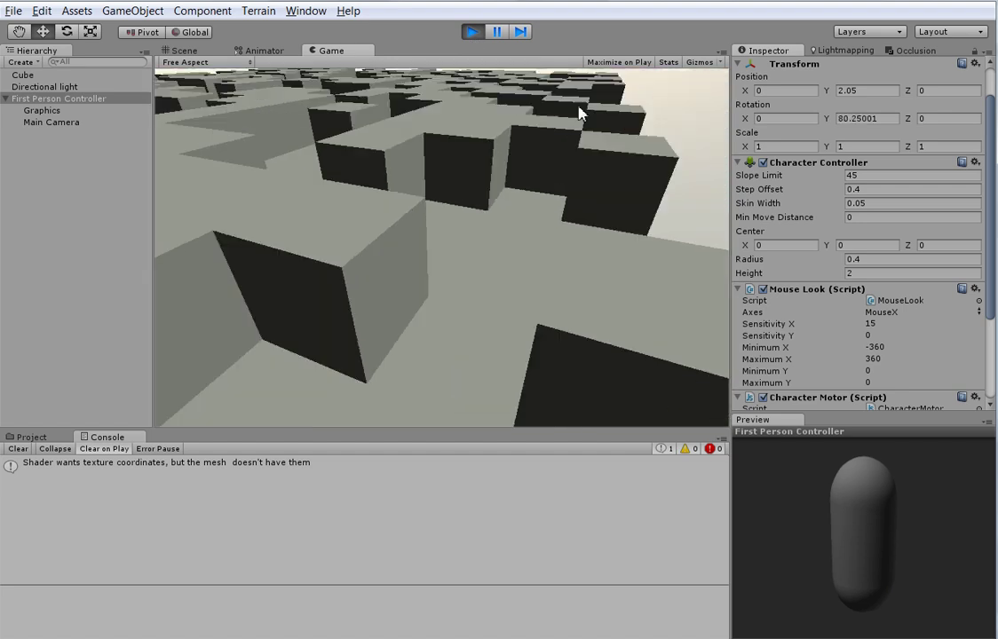
{"action": "key", "text": "w"}
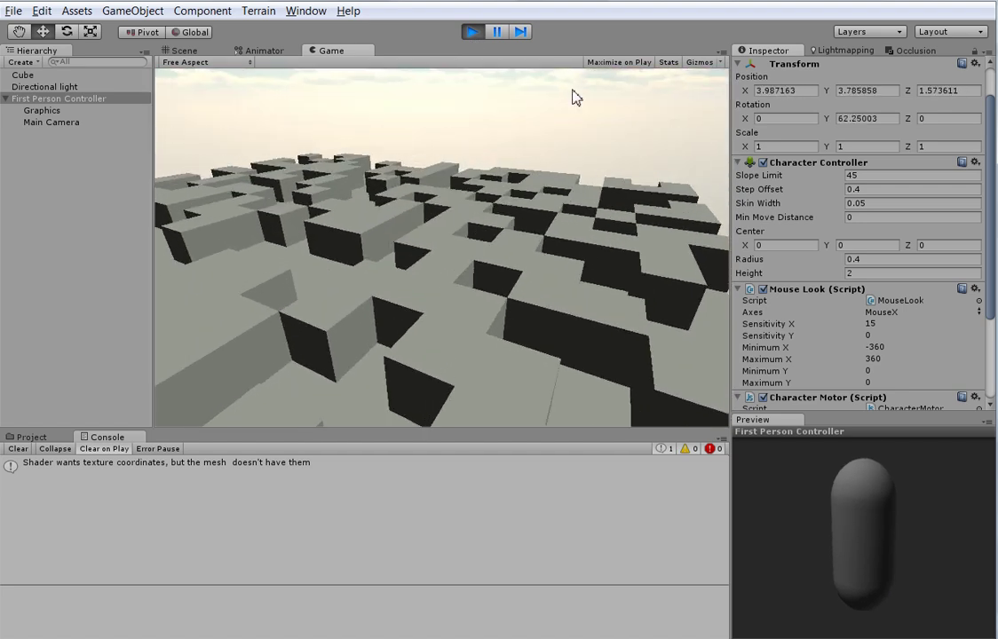
{"action": "key", "text": "w"}
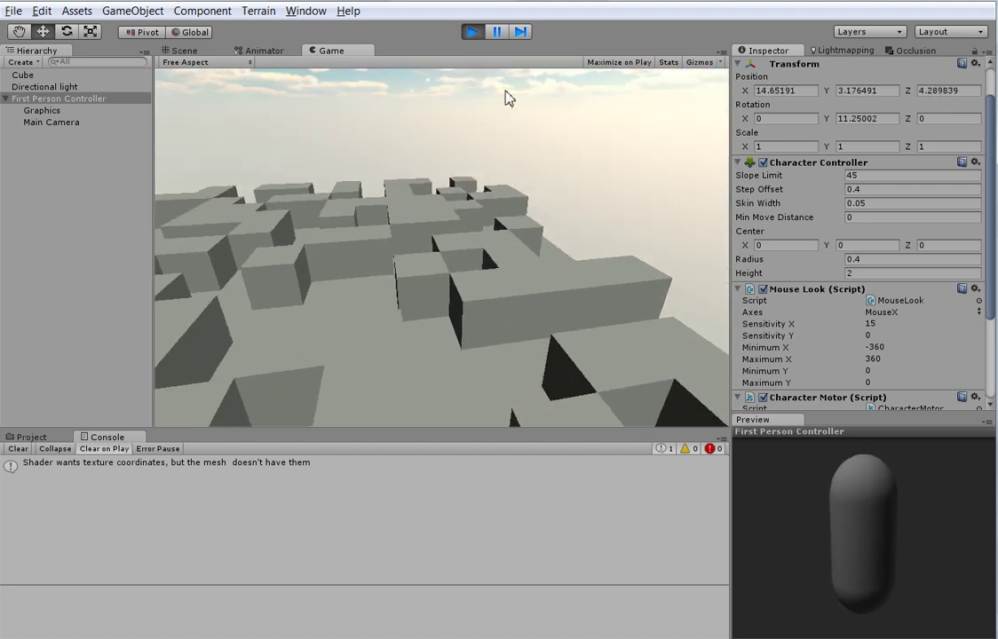
{"action": "key", "text": "w"}
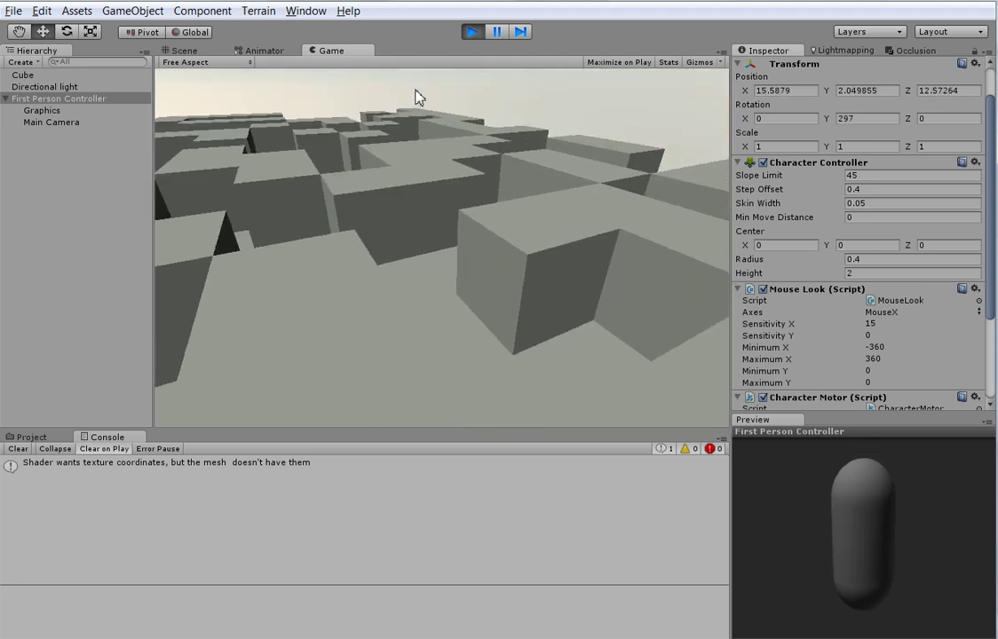
{"action": "key", "text": "w"}
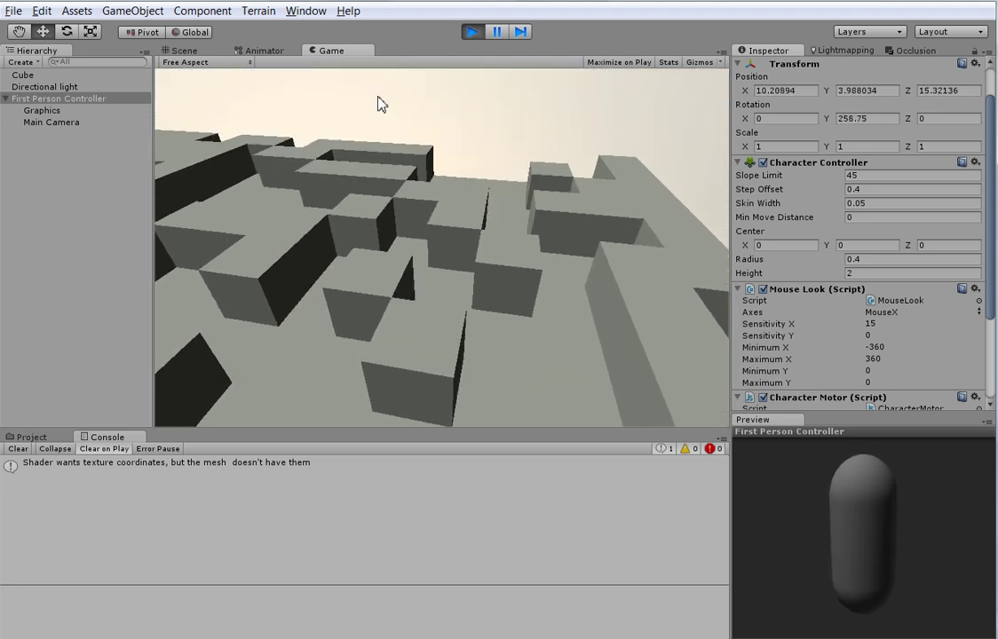
{"action": "key", "text": "w"}
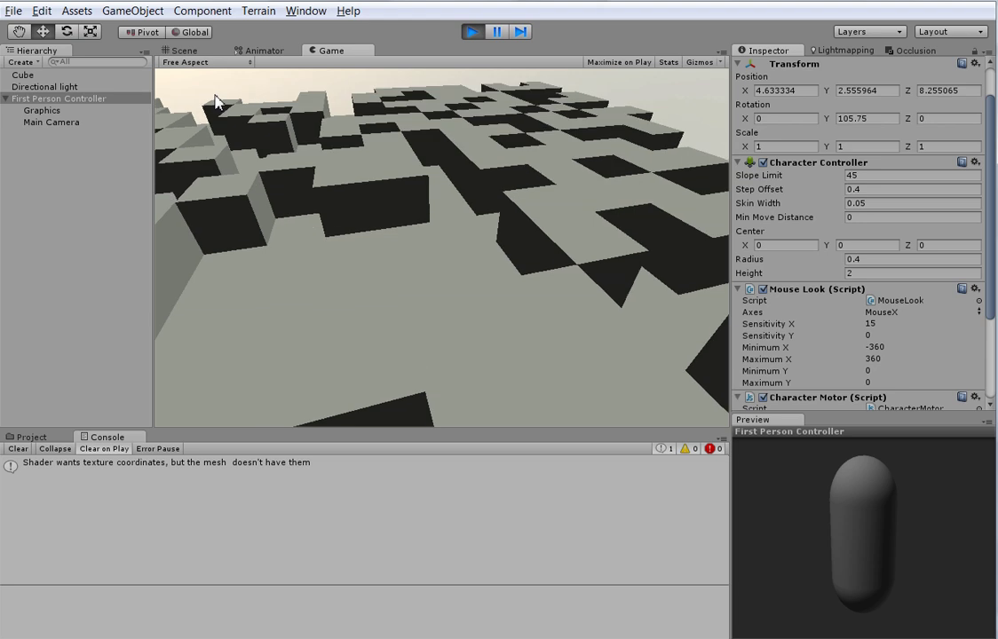
{"action": "key", "text": "w"}
{"action": "key", "text": "space"}
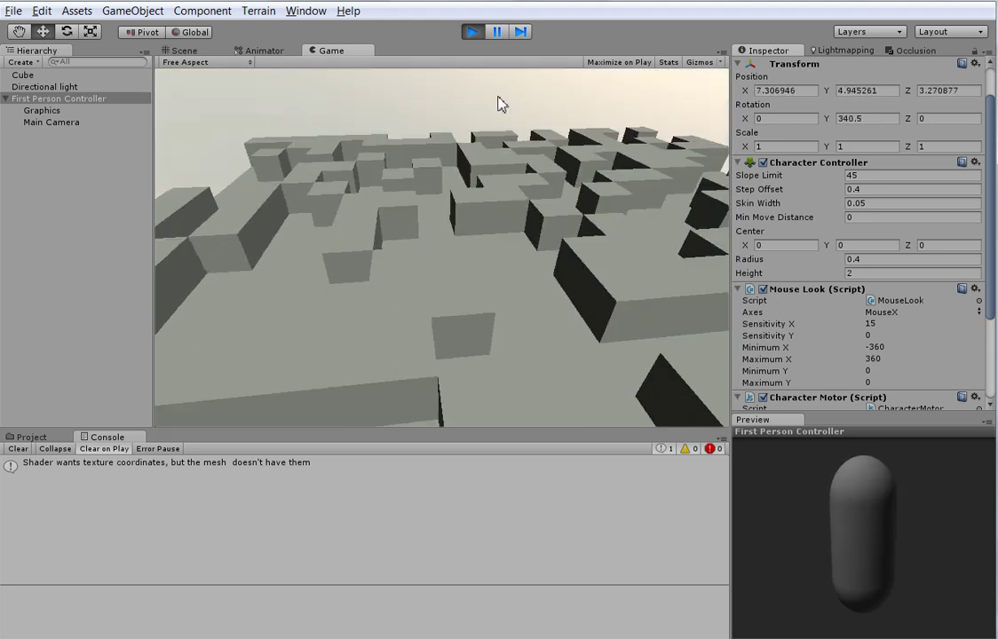
{"action": "key", "text": "w"}
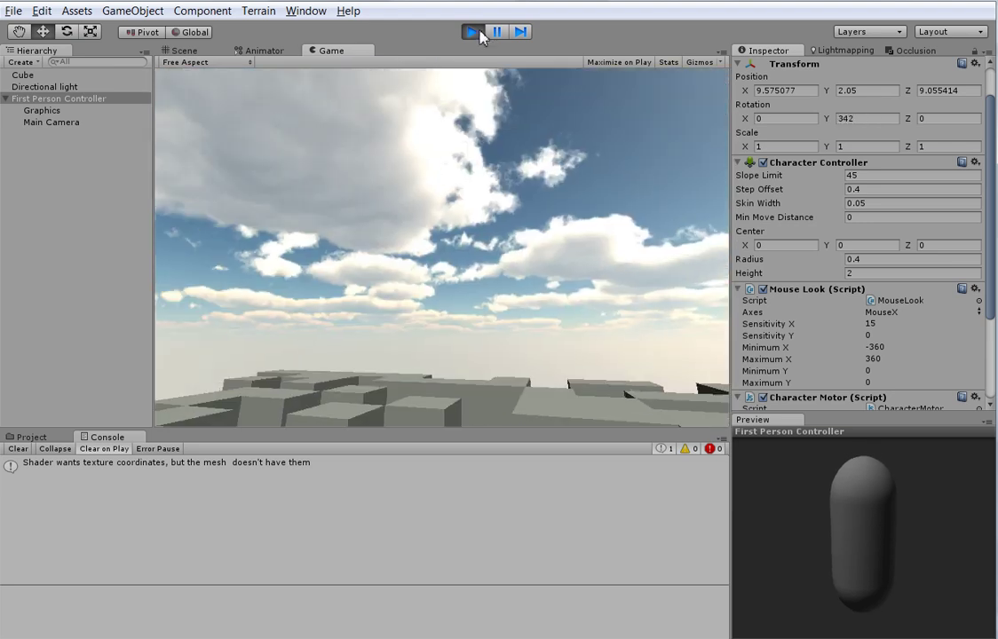
{"action": "left_click", "coordinate": [472, 31]}
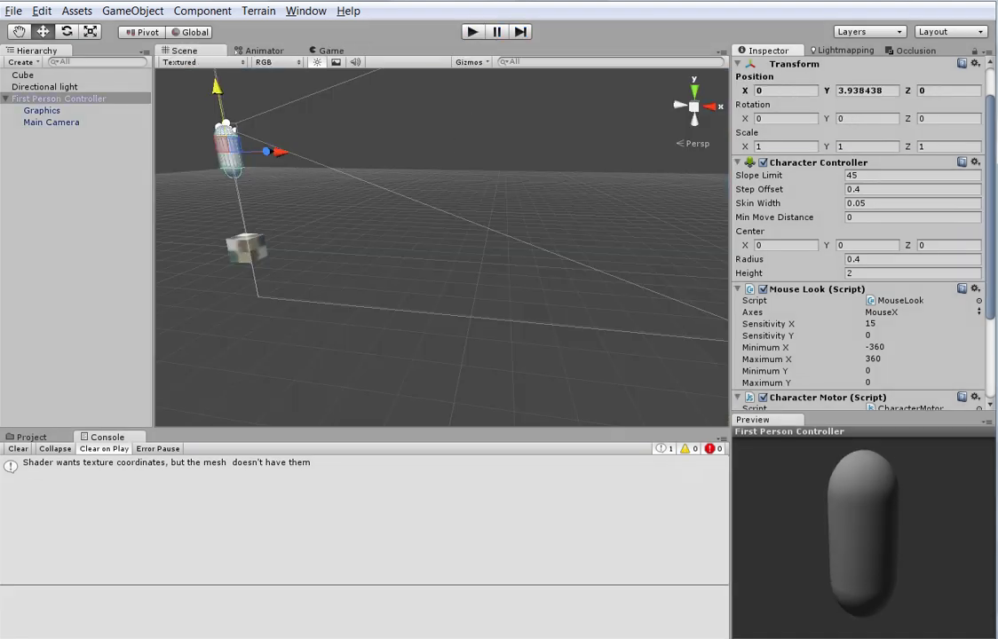